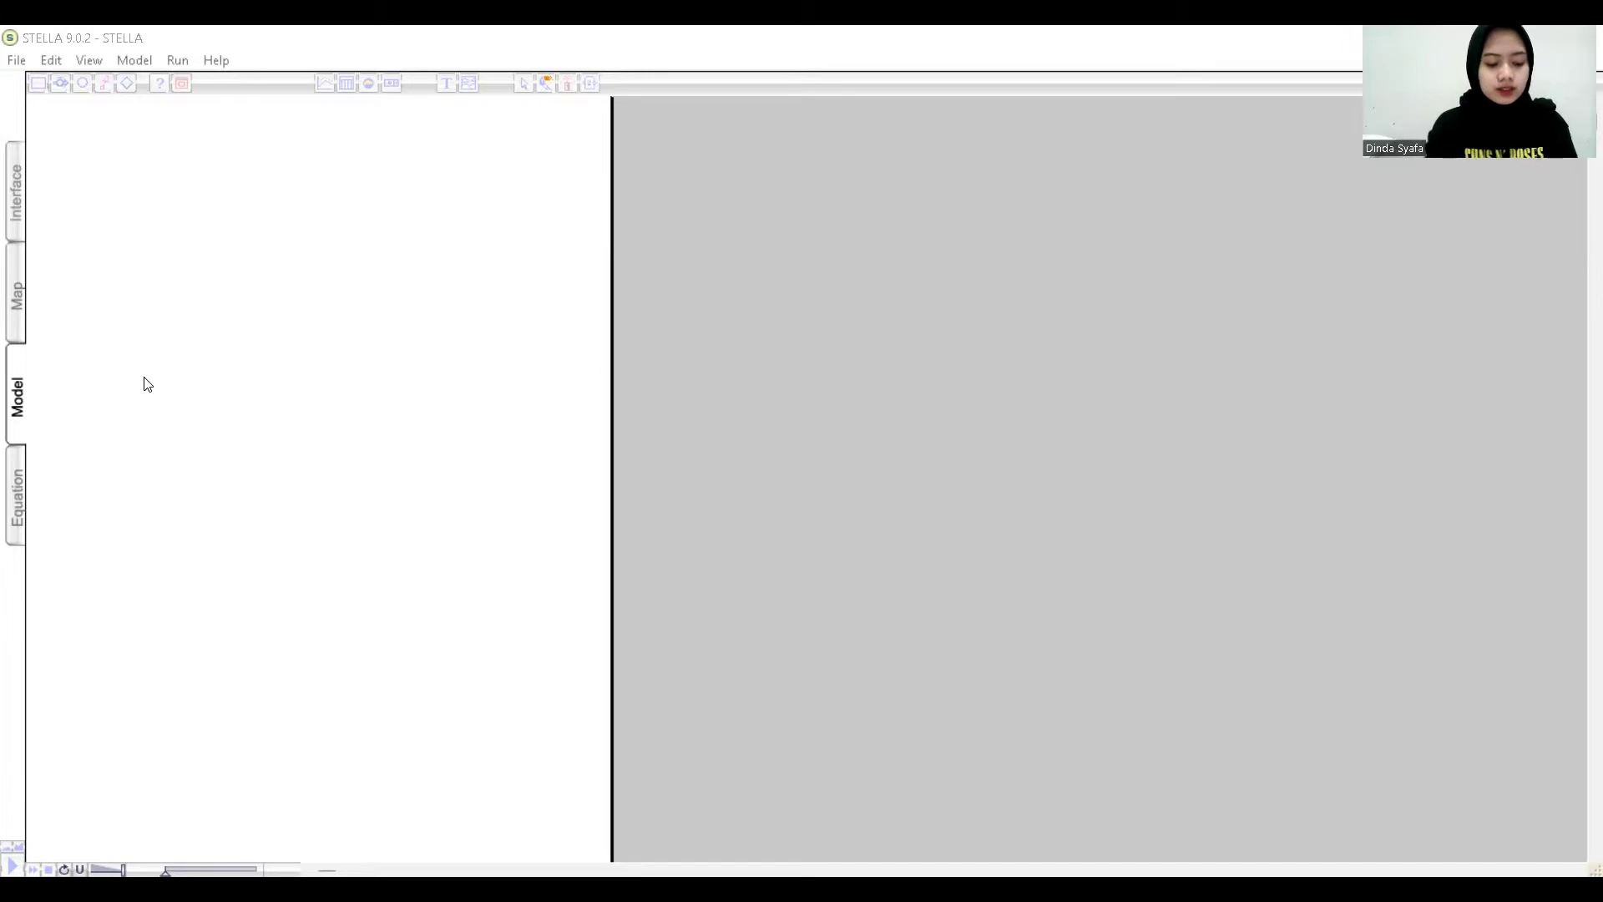
Place a stock in the upper part of the blank model and name it JUMLAH PERMINTAAN.
{"action": "left_click", "coordinate": [37, 84]}
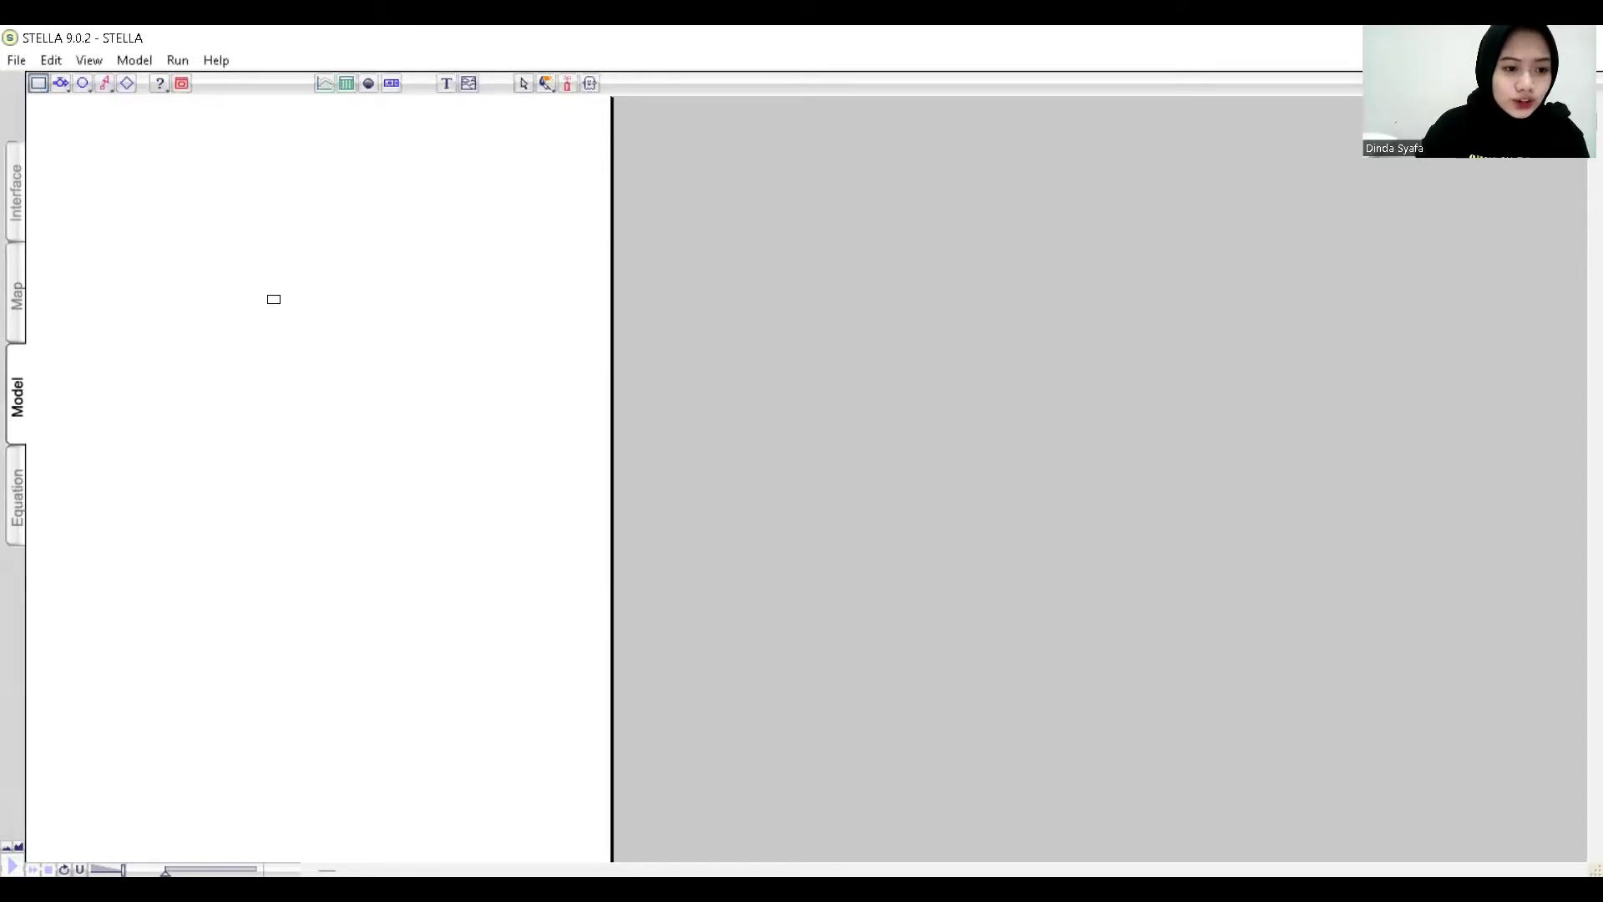
{"action": "left_click", "coordinate": [274, 298]}
{"action": "key", "text": "BackSpace"}
{"action": "type", "text": "JUM"}
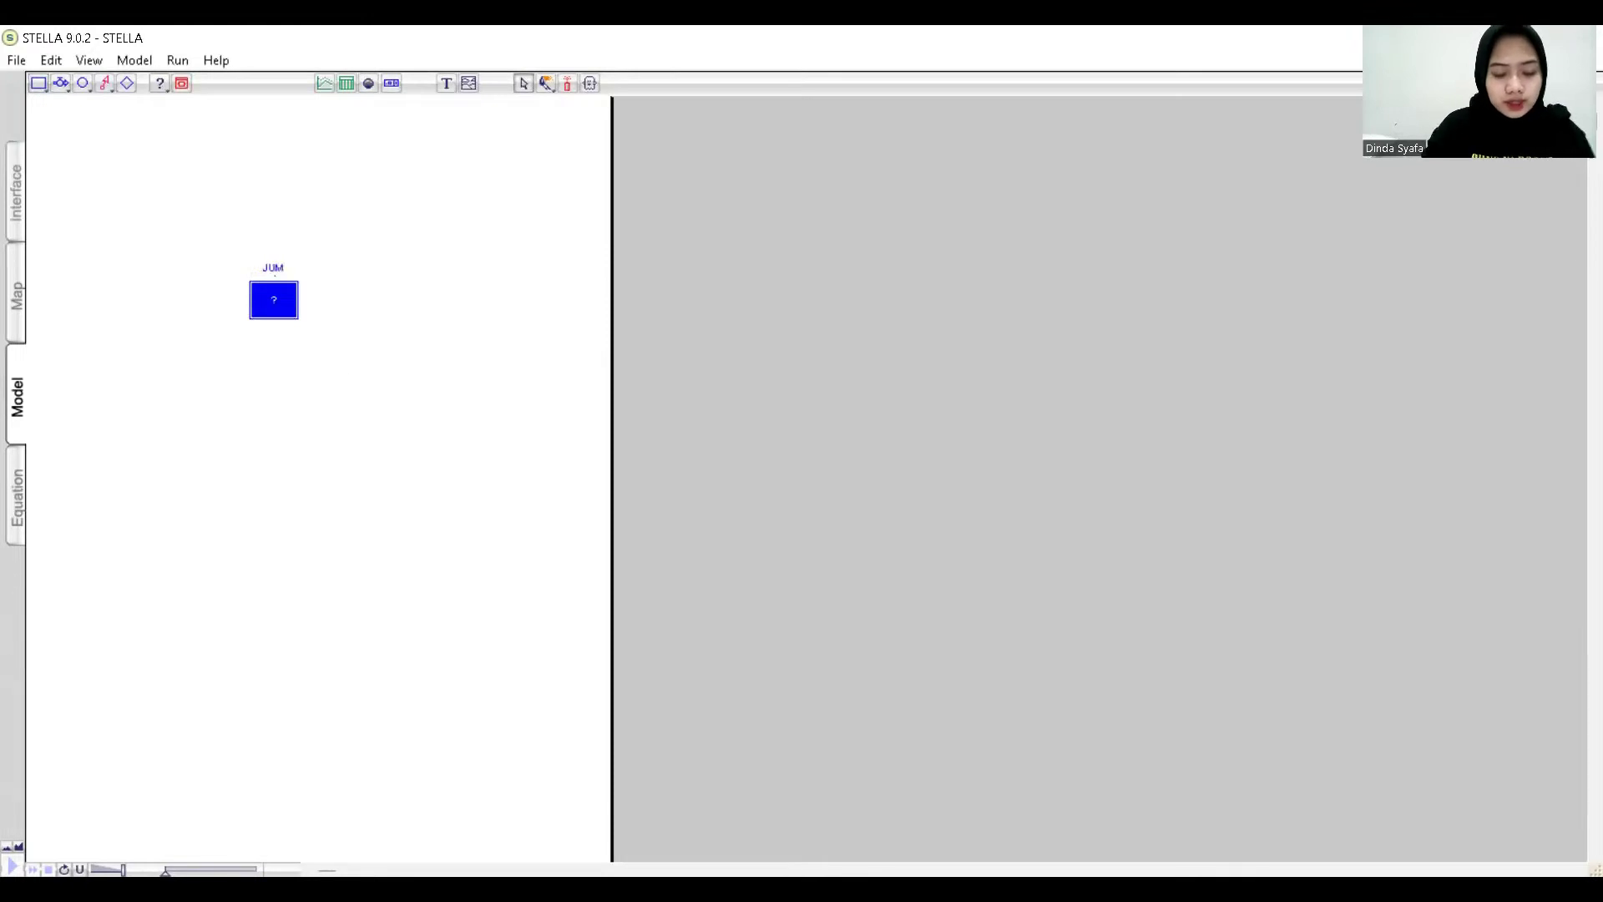
{"action": "type", "text": "LAH PERMINTAAN"}
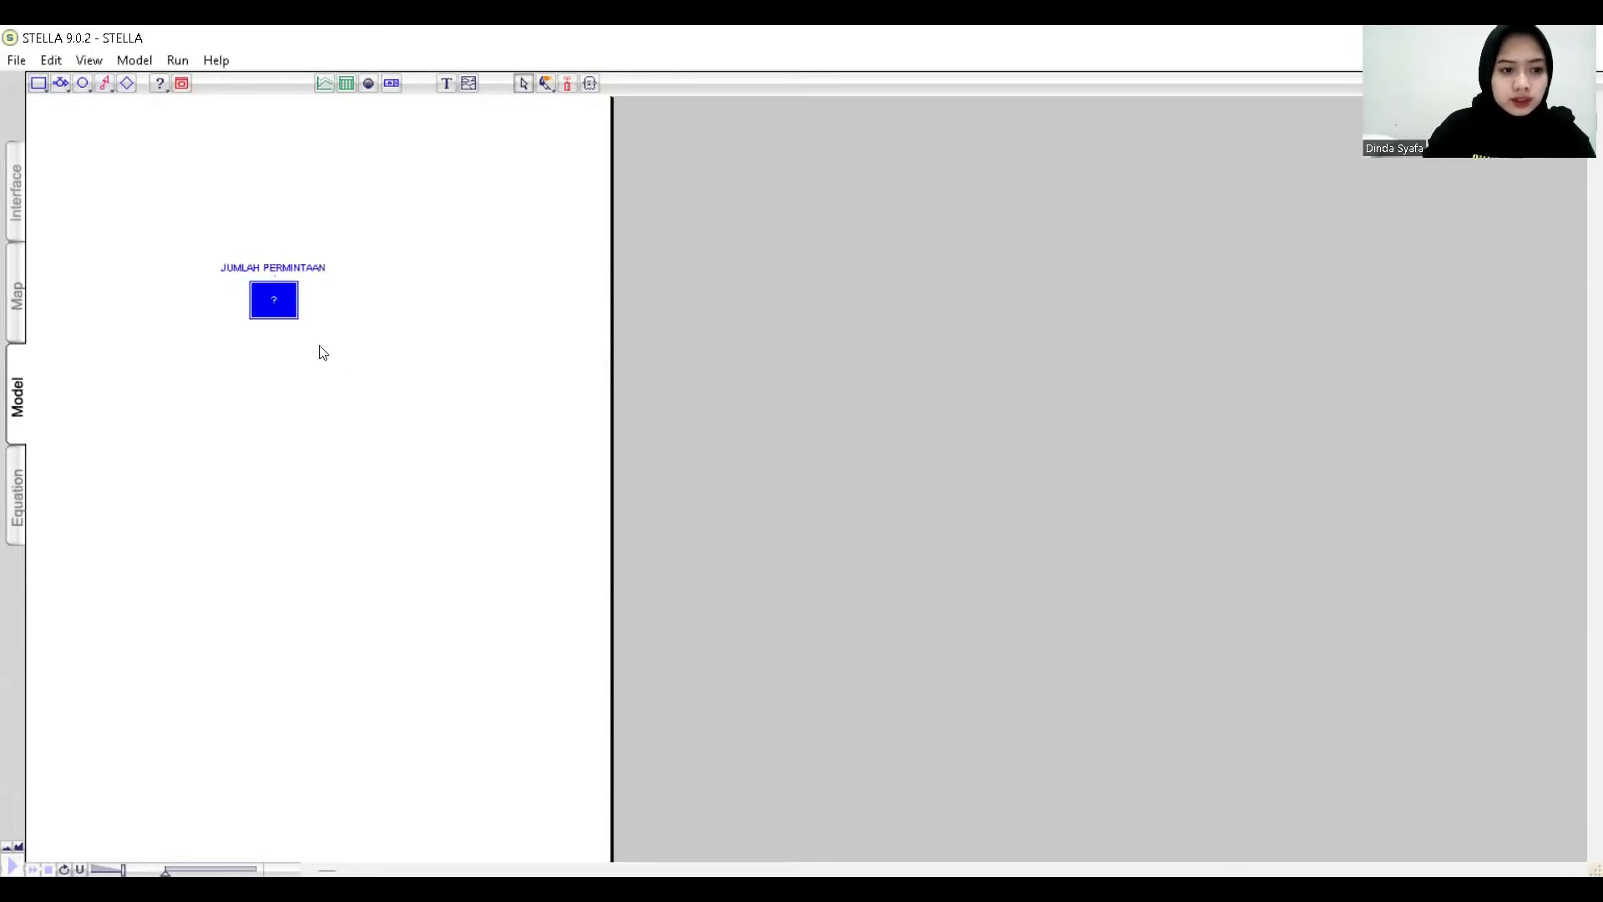
Add a second stock below JUMLAH PERMINTAAN and name it STOCK KOPI.
{"action": "left_click", "coordinate": [38, 83]}
{"action": "left_click", "coordinate": [279, 426]}
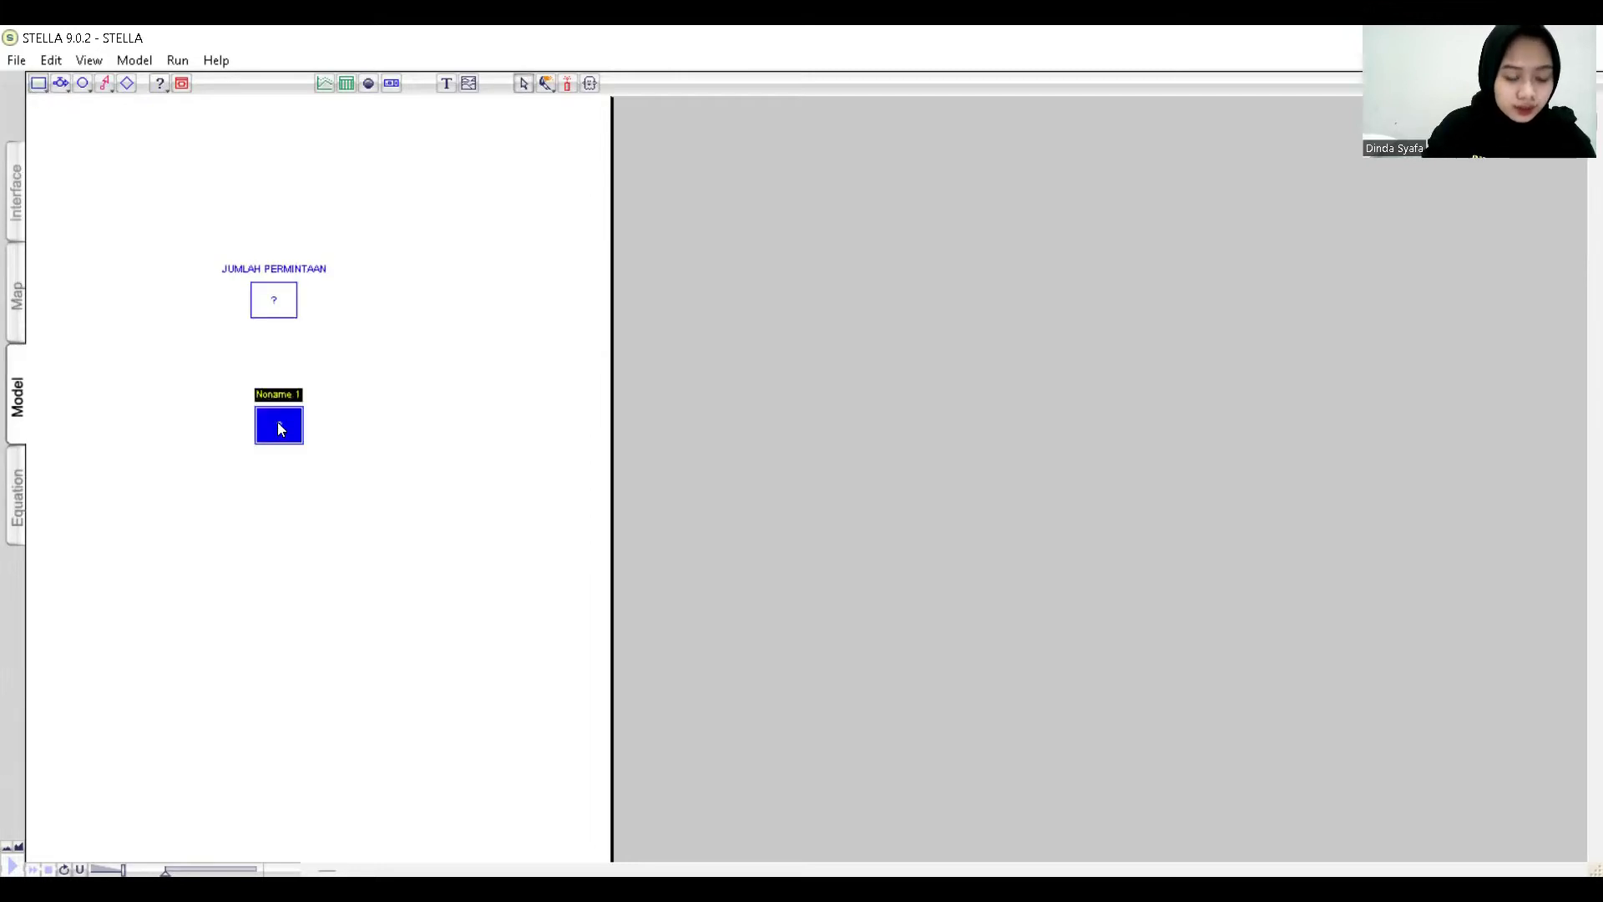
{"action": "type", "text": "AT"}
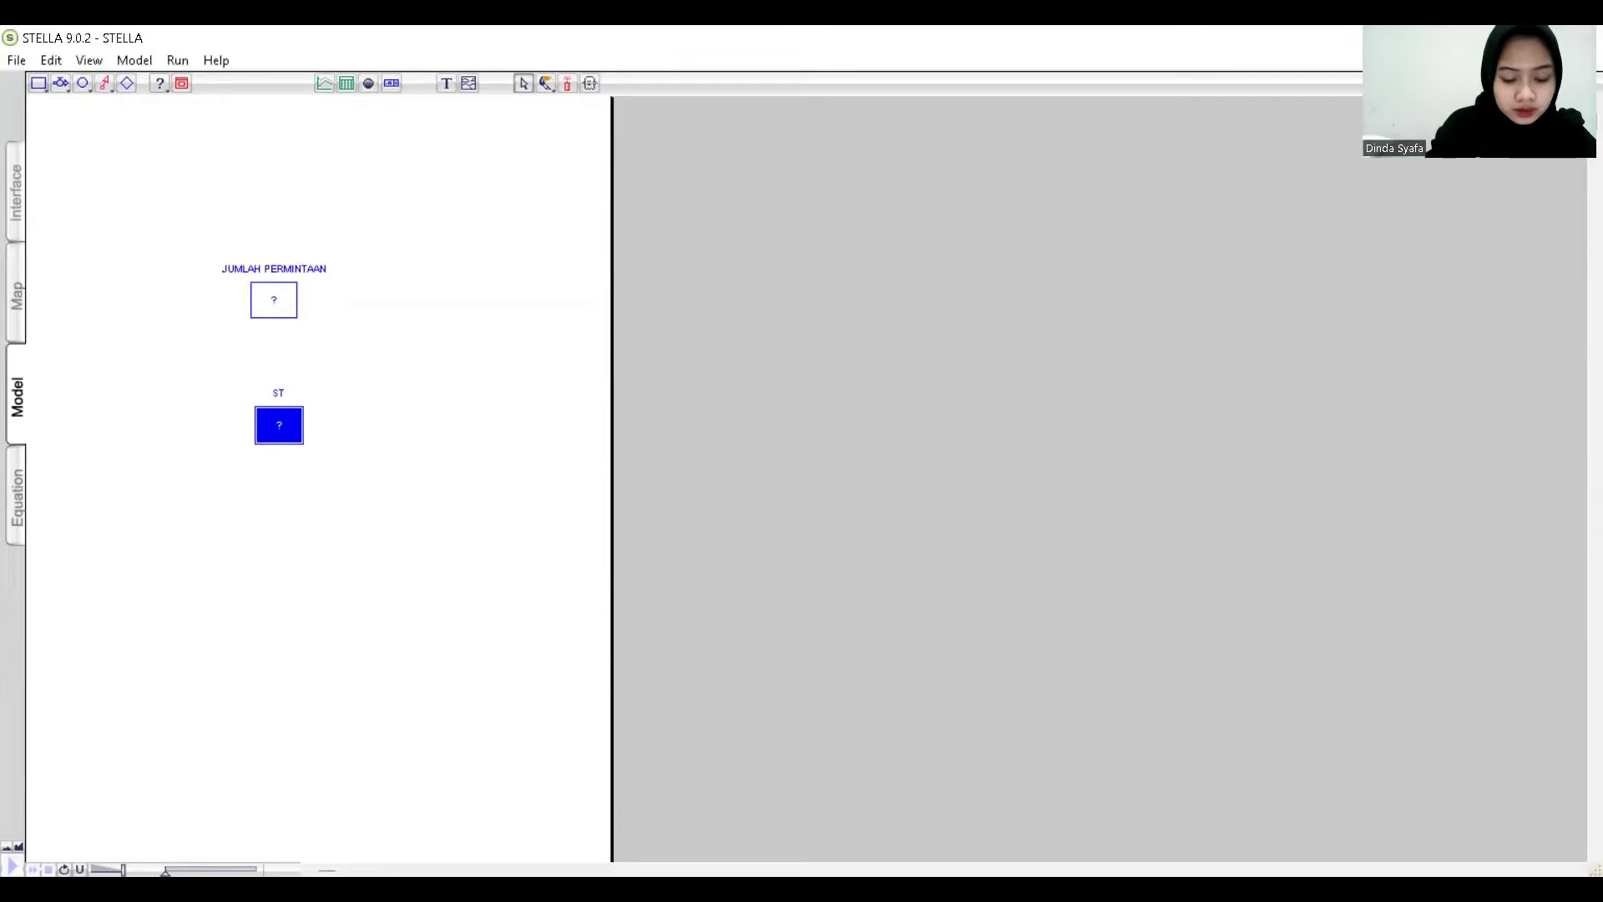
{"action": "type", "text": "OCK KOPI"}
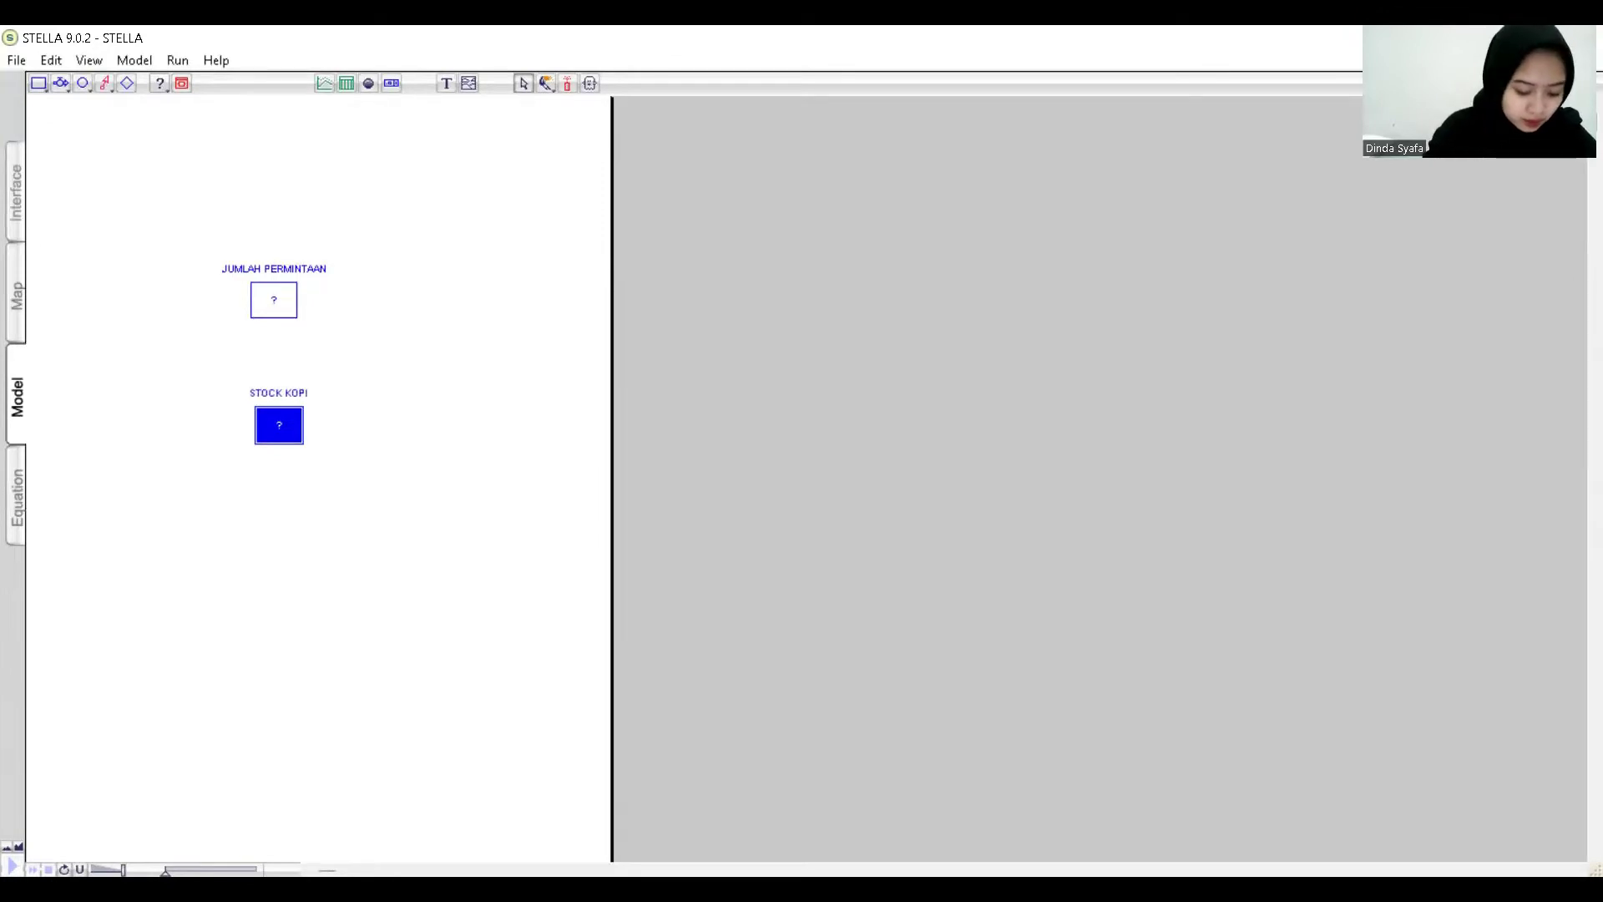
Add a third stock below STOCK KOPI and name it STOCK BIJI KOPI.
{"action": "left_click", "coordinate": [42, 82]}
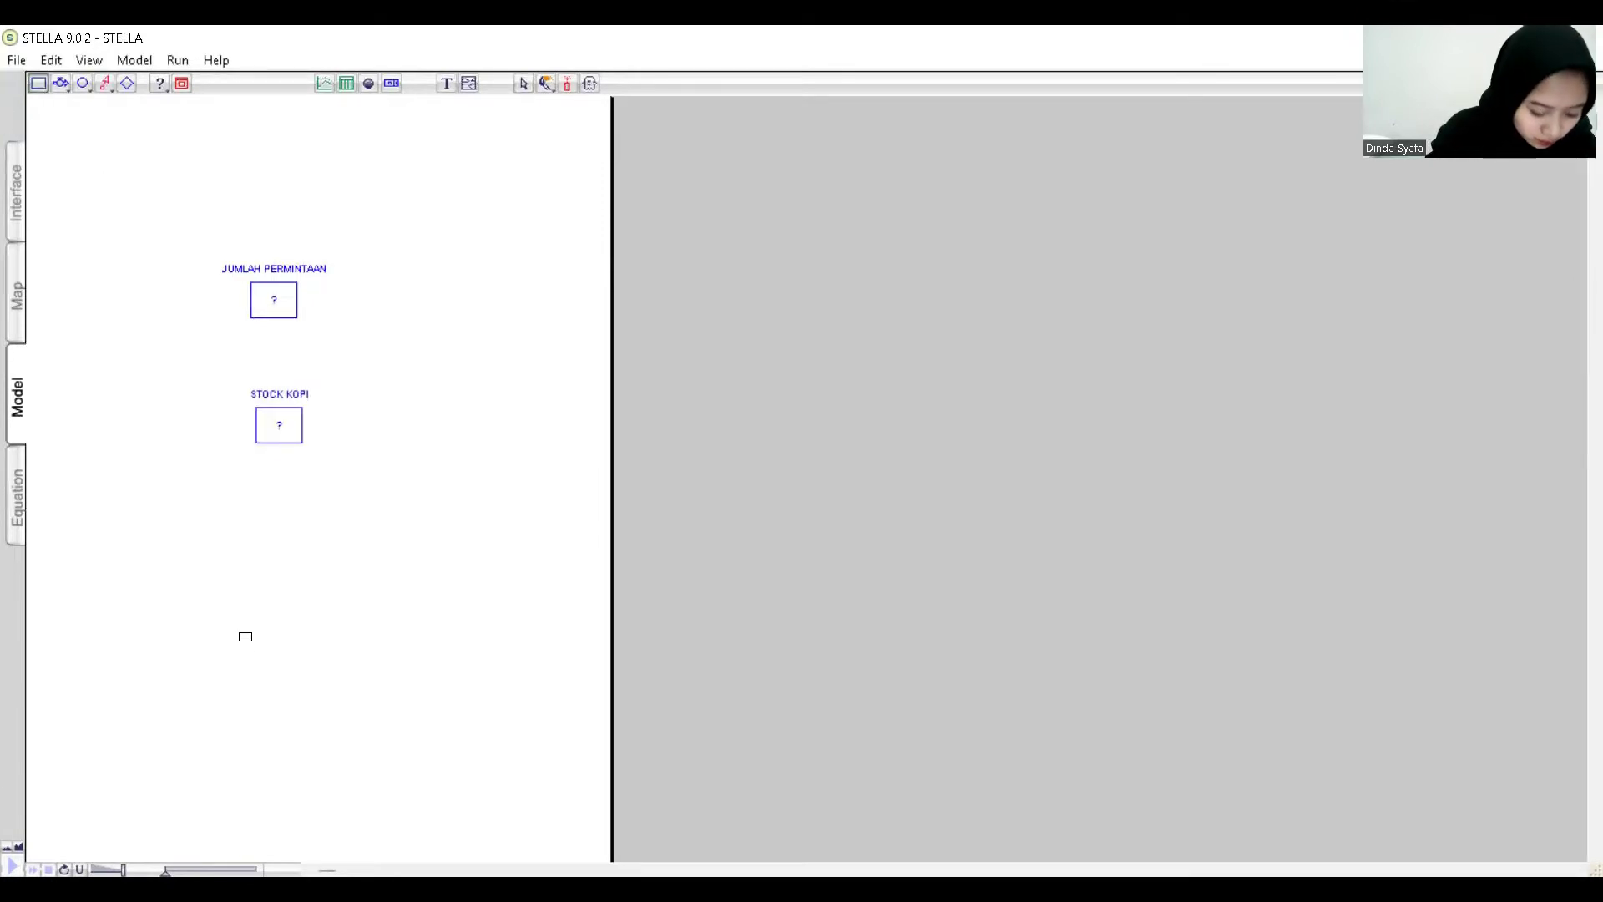
{"action": "left_click", "coordinate": [286, 571]}
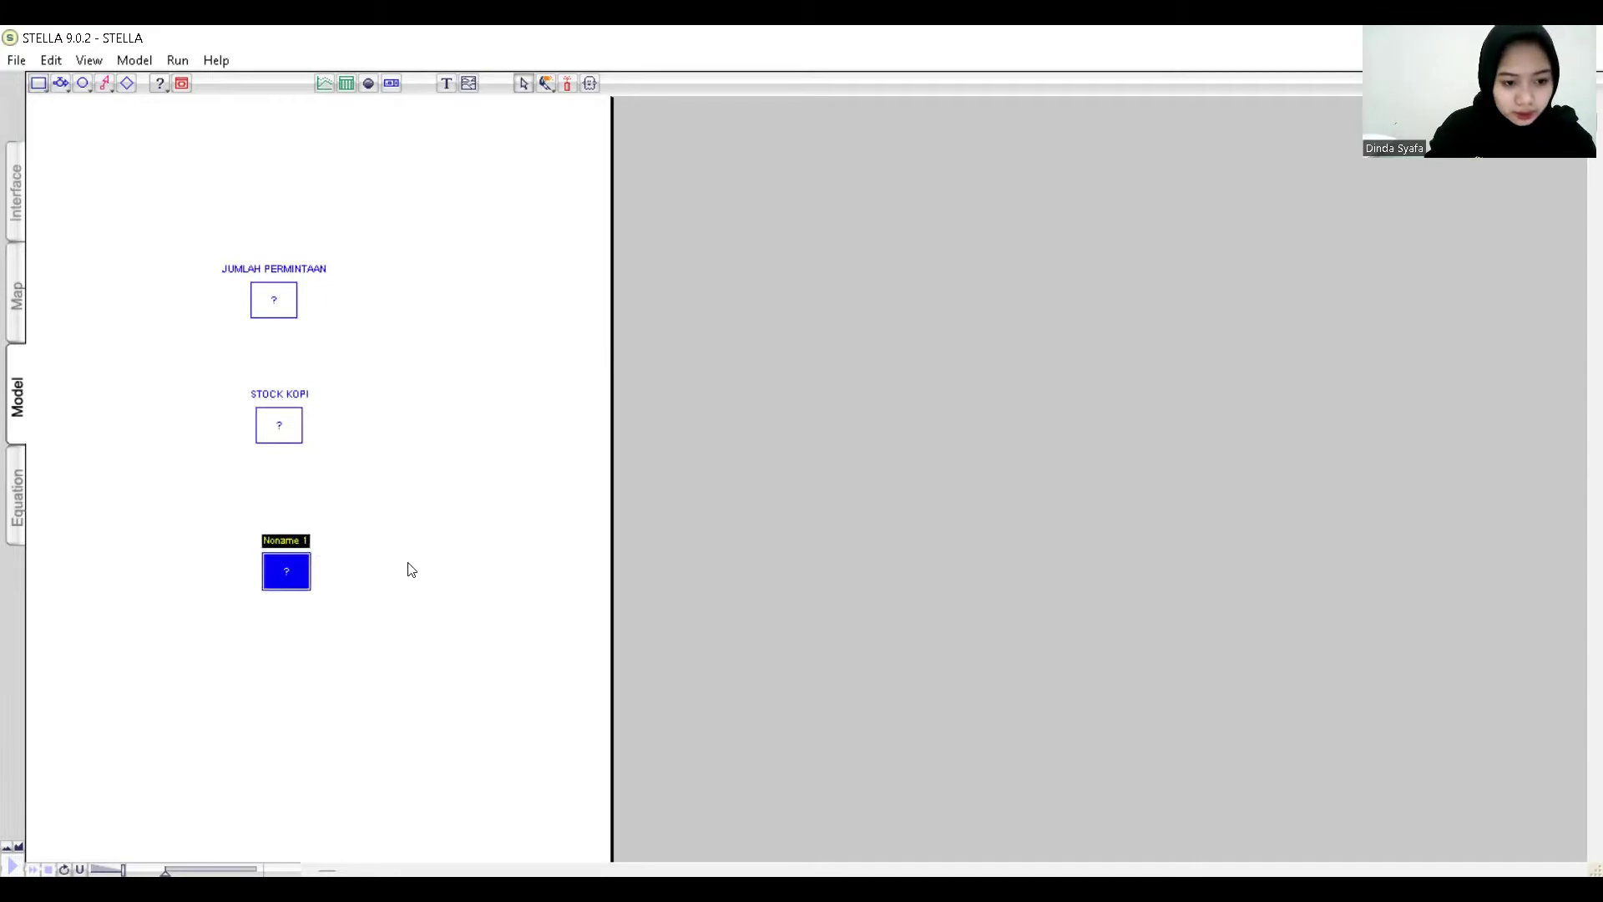
{"action": "type", "text": "STO"}
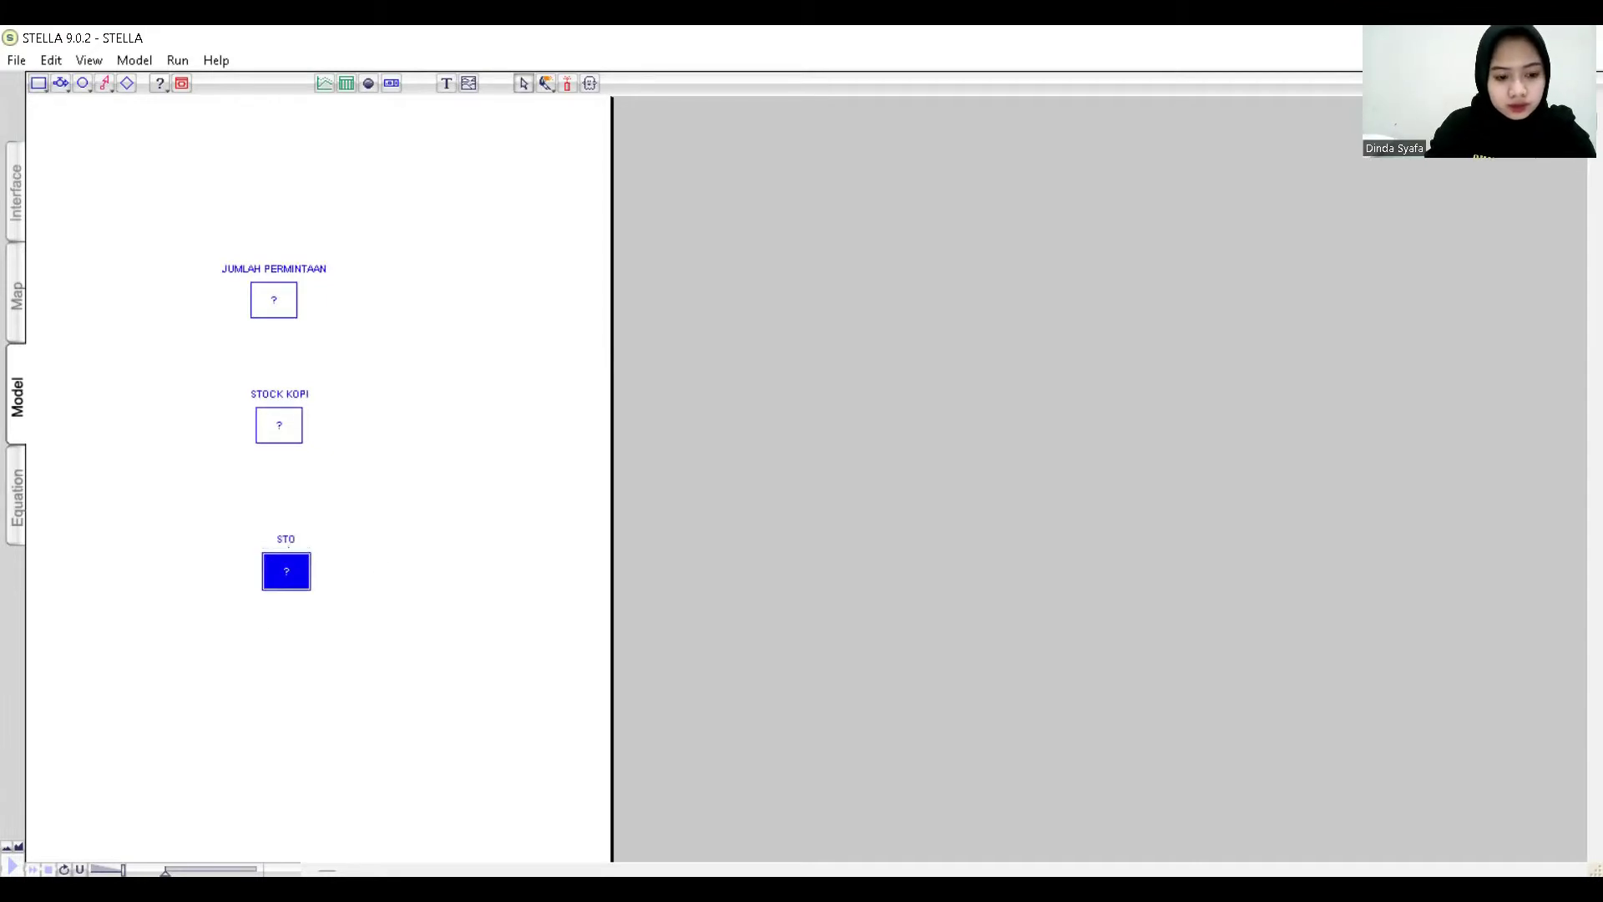
{"action": "type", "text": "CK BIJI"}
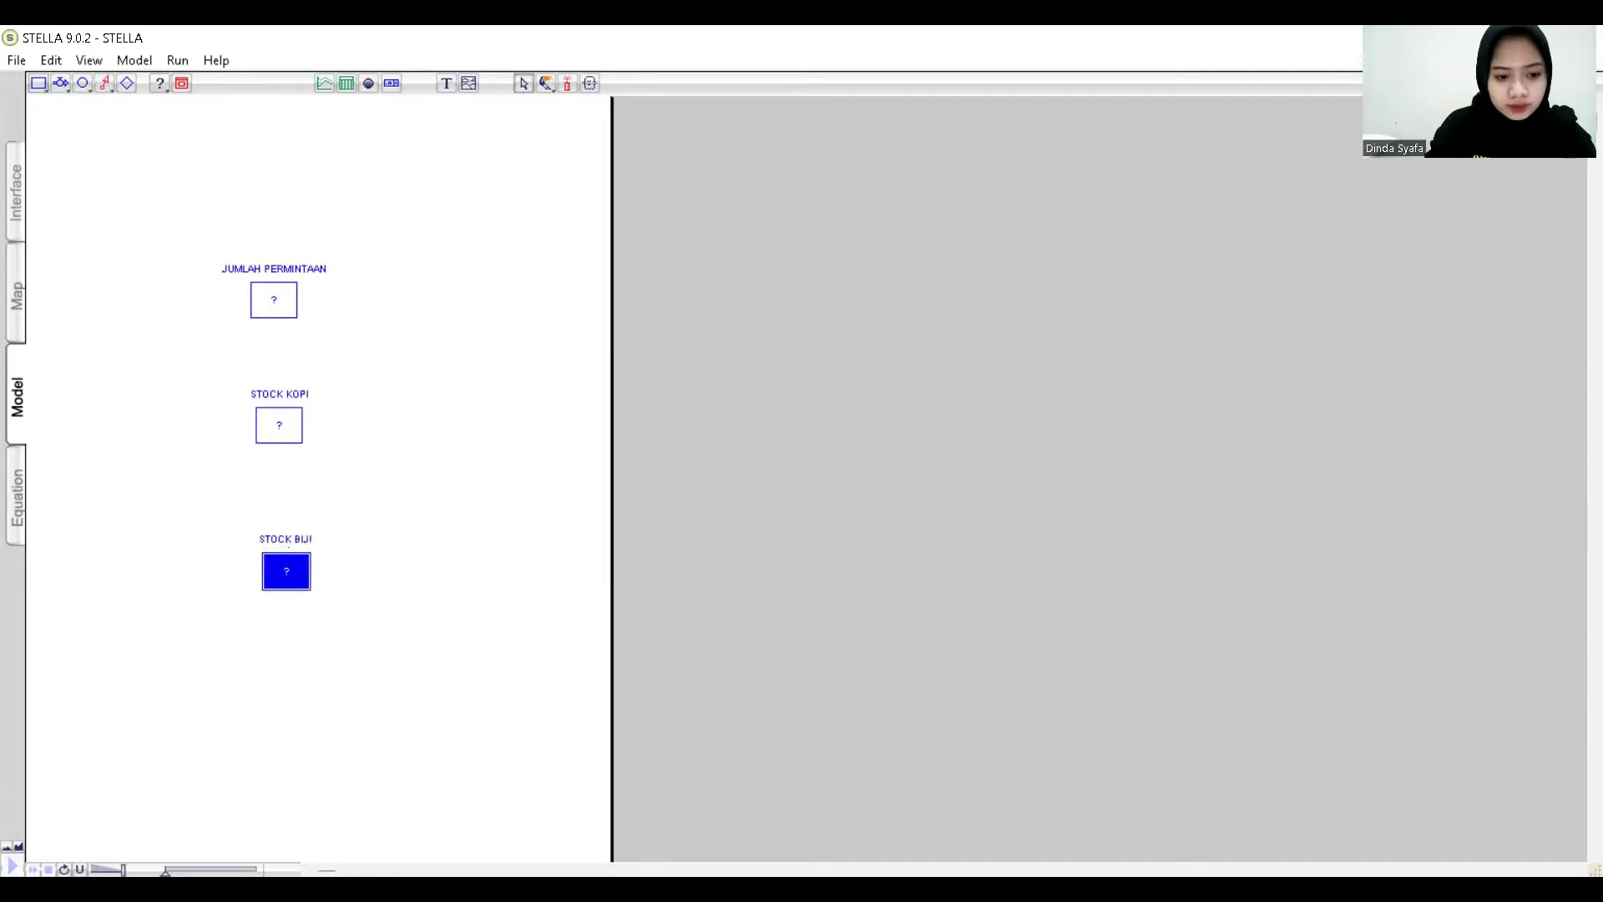
{"action": "type", "text": " KOPI"}
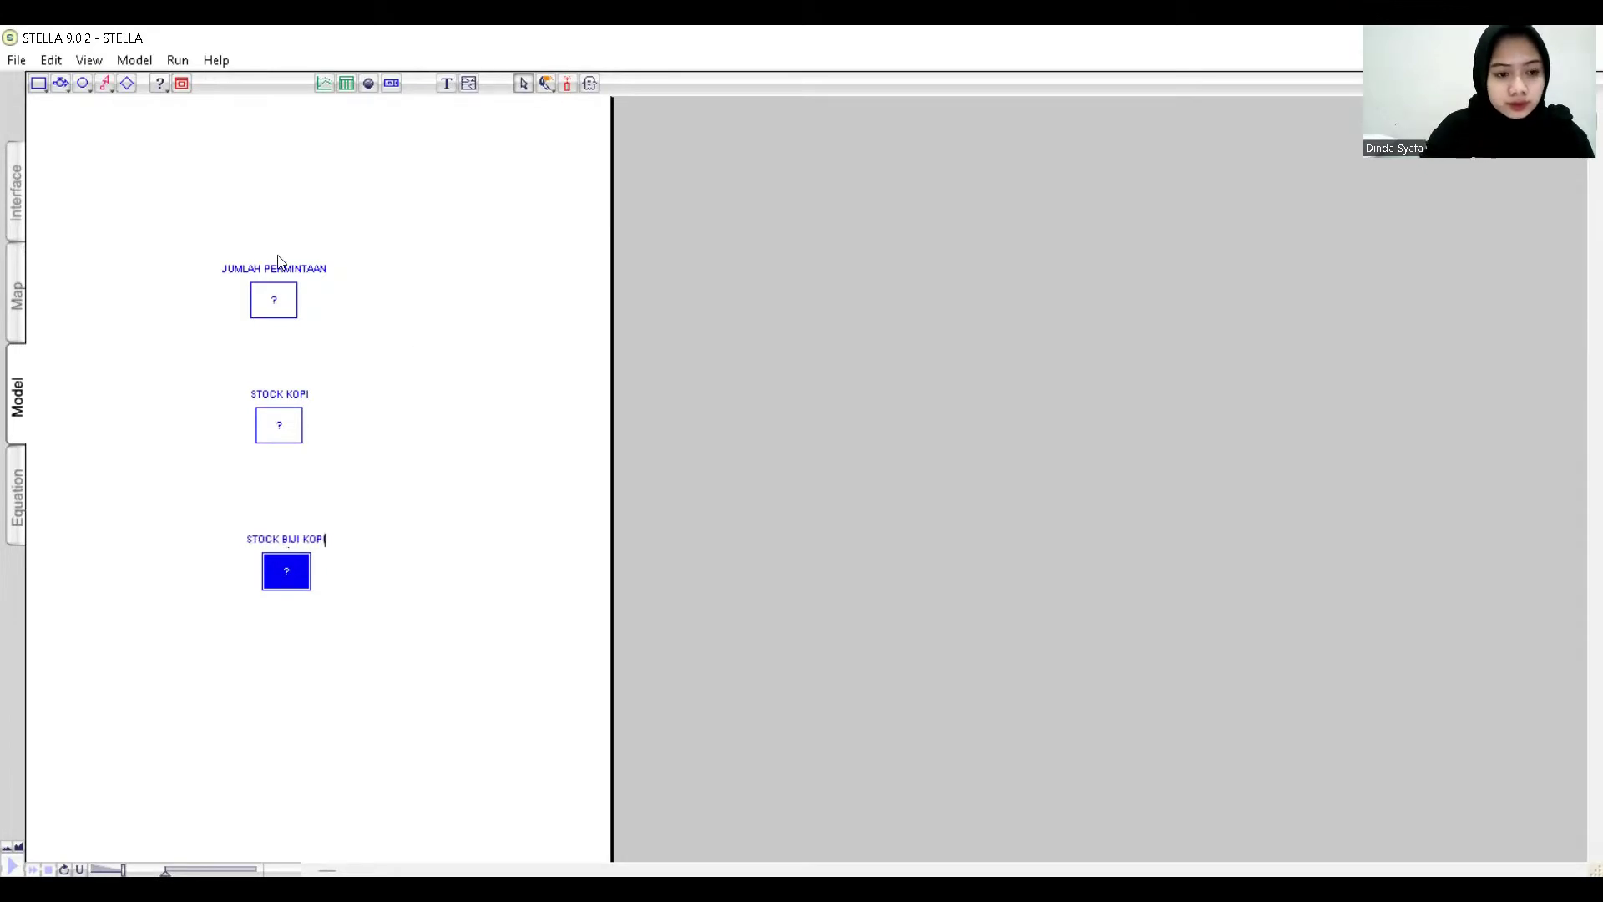
Move the three stocks slightly upward so they form an evenly spaced, aligned column.
{"action": "left_click_drag", "start_coordinate": [281, 301], "coordinate": [287, 263]}
{"action": "left_click_drag", "start_coordinate": [292, 443], "coordinate": [284, 410]}
{"action": "left_click_drag", "start_coordinate": [280, 578], "coordinate": [271, 547]}
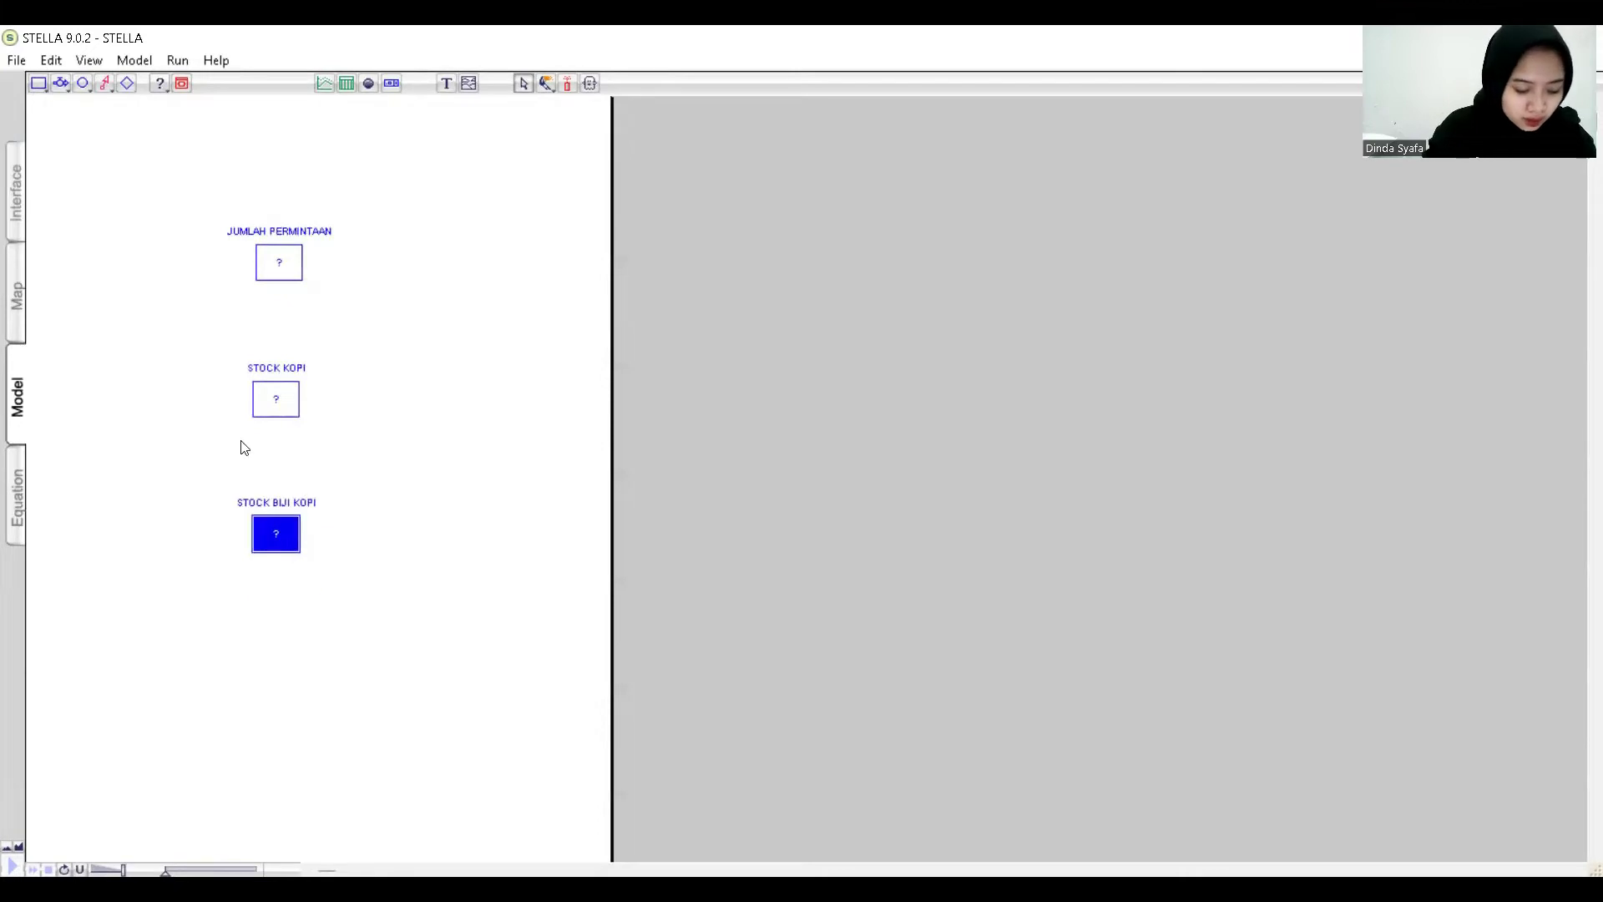
Draw a flow from the right toward the JUMLAH PERMINTAAN stock and lengthen it by moving its source cloud outward.
{"action": "left_click", "coordinate": [61, 84]}
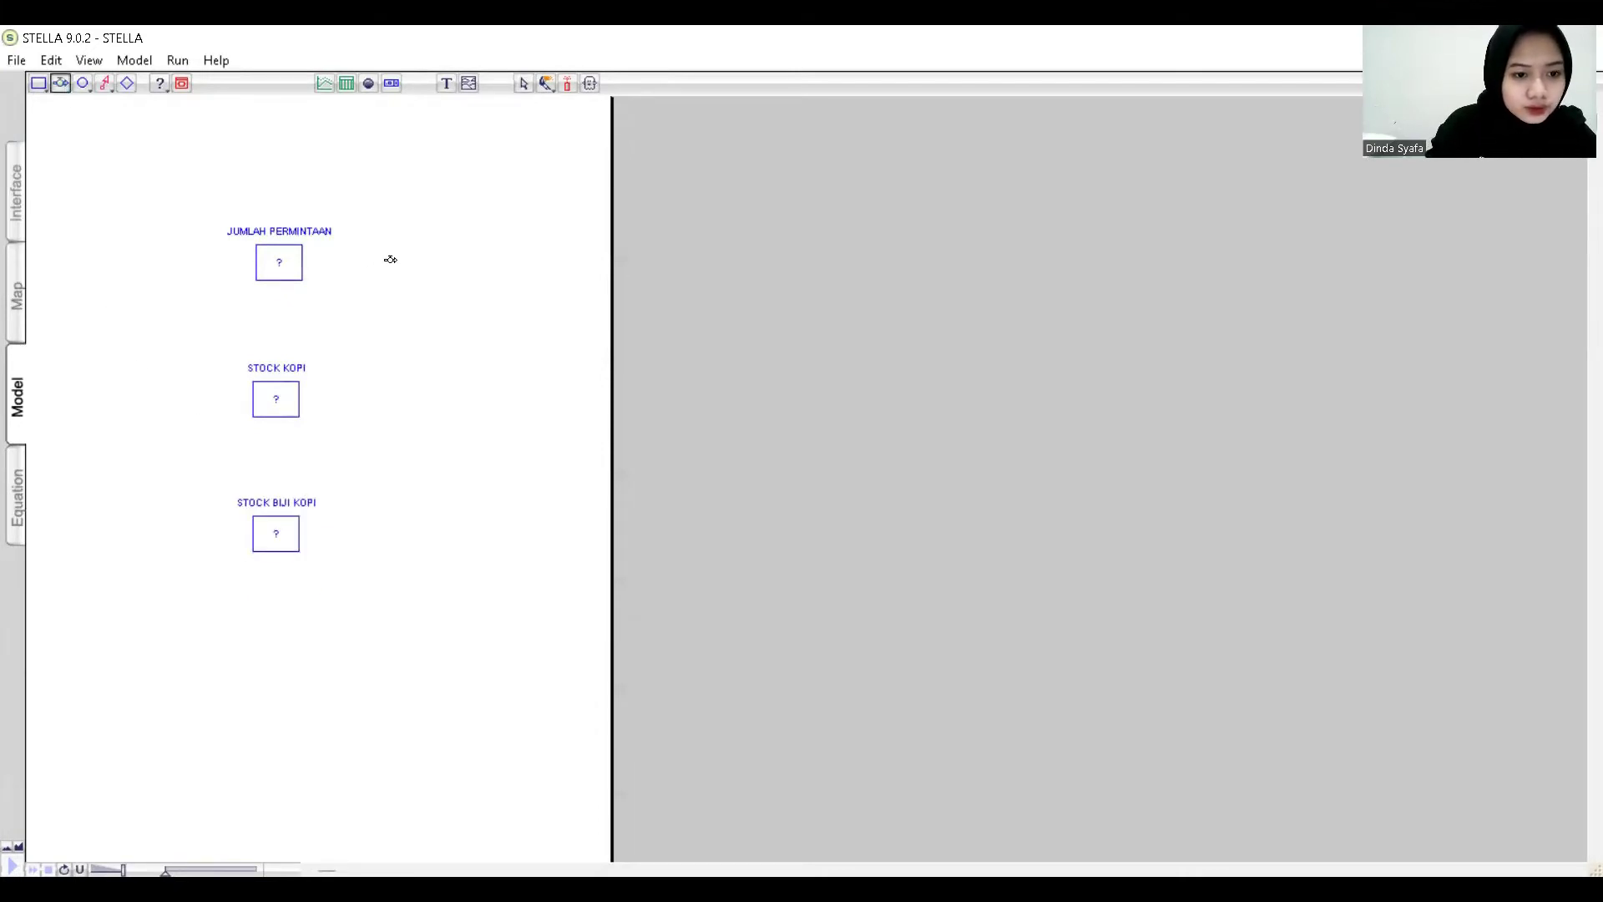
{"action": "left_click_drag", "start_coordinate": [402, 261], "coordinate": [300, 262]}
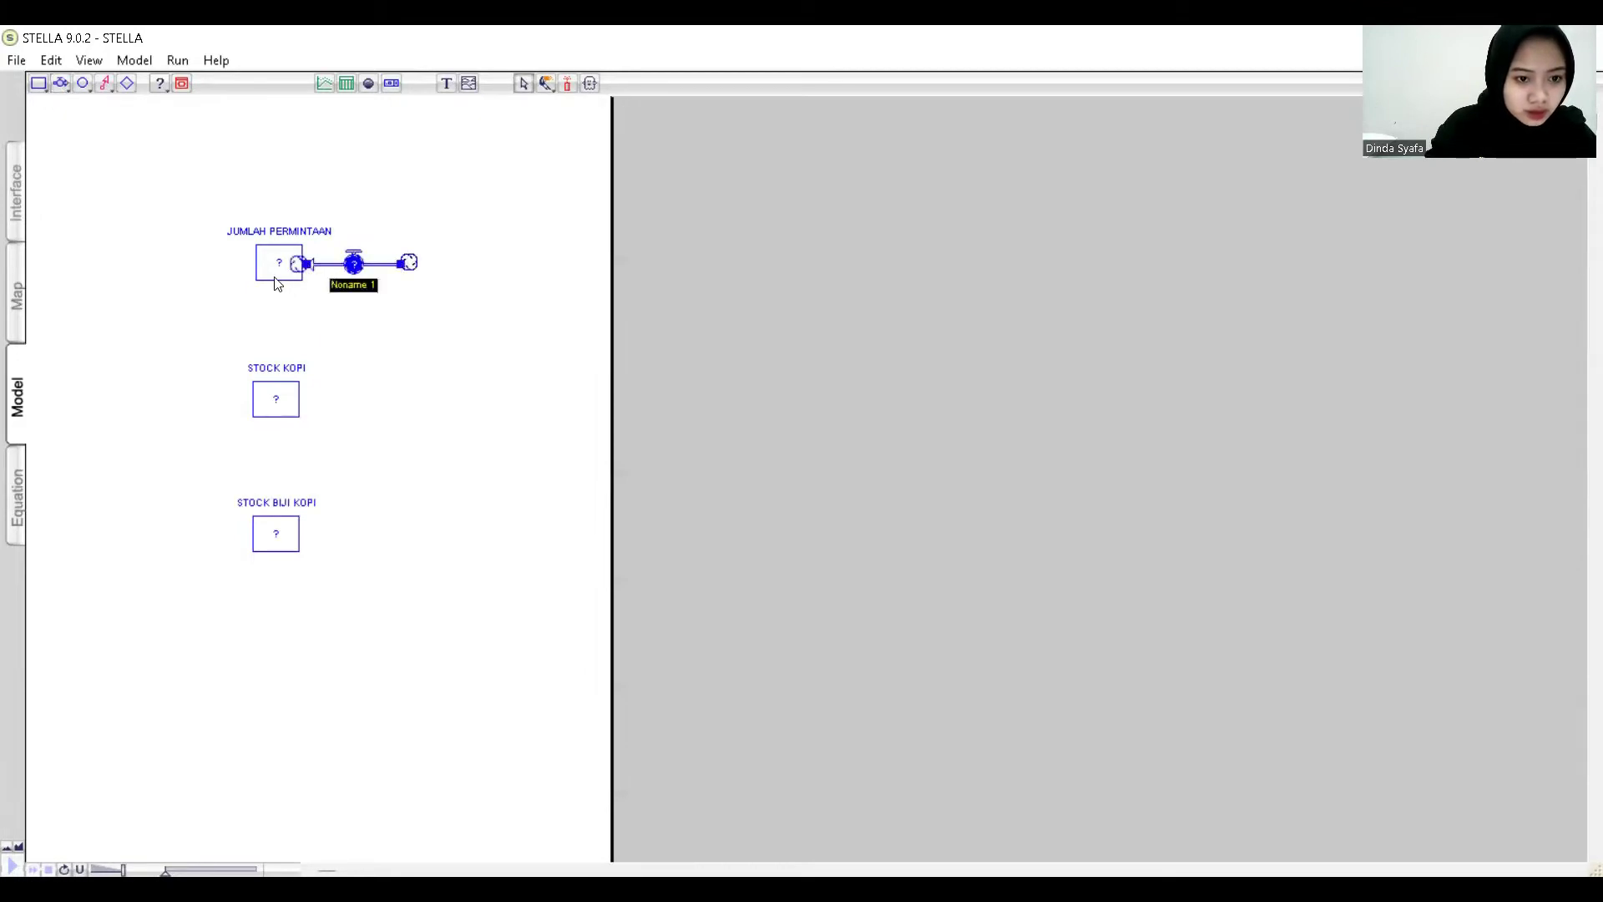
{"action": "left_click_drag", "start_coordinate": [408, 263], "coordinate": [480, 263]}
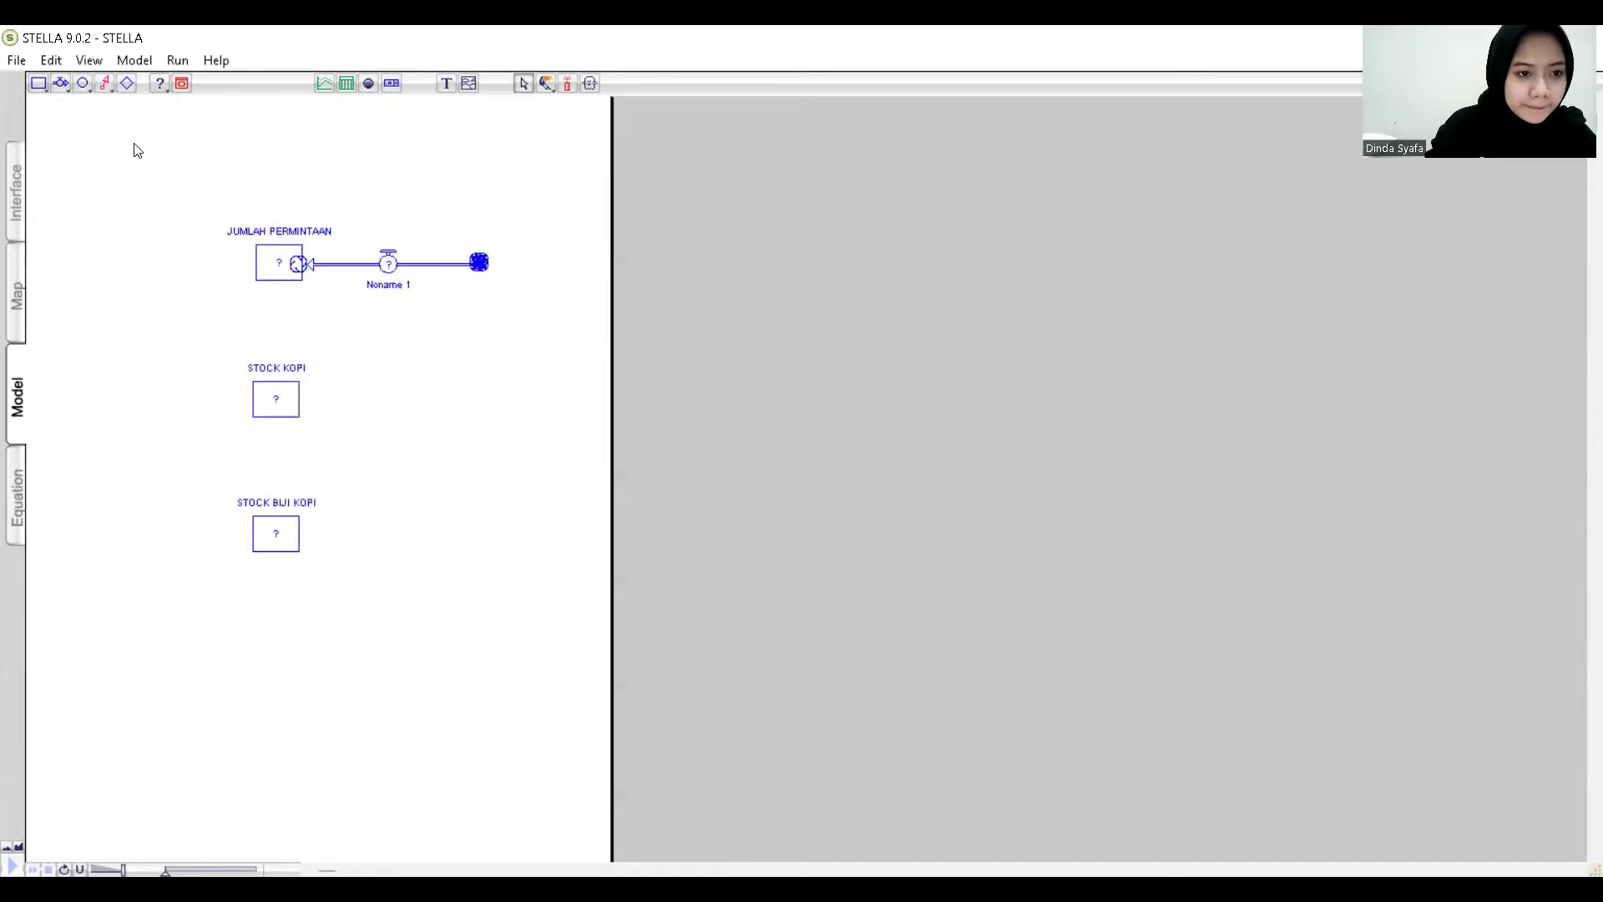
Draw an outflow from the JUMLAH PERMINTAAN stock to a cloud on its left.
{"action": "left_click", "coordinate": [61, 84]}
{"action": "left_click_drag", "start_coordinate": [257, 264], "coordinate": [102, 261]}
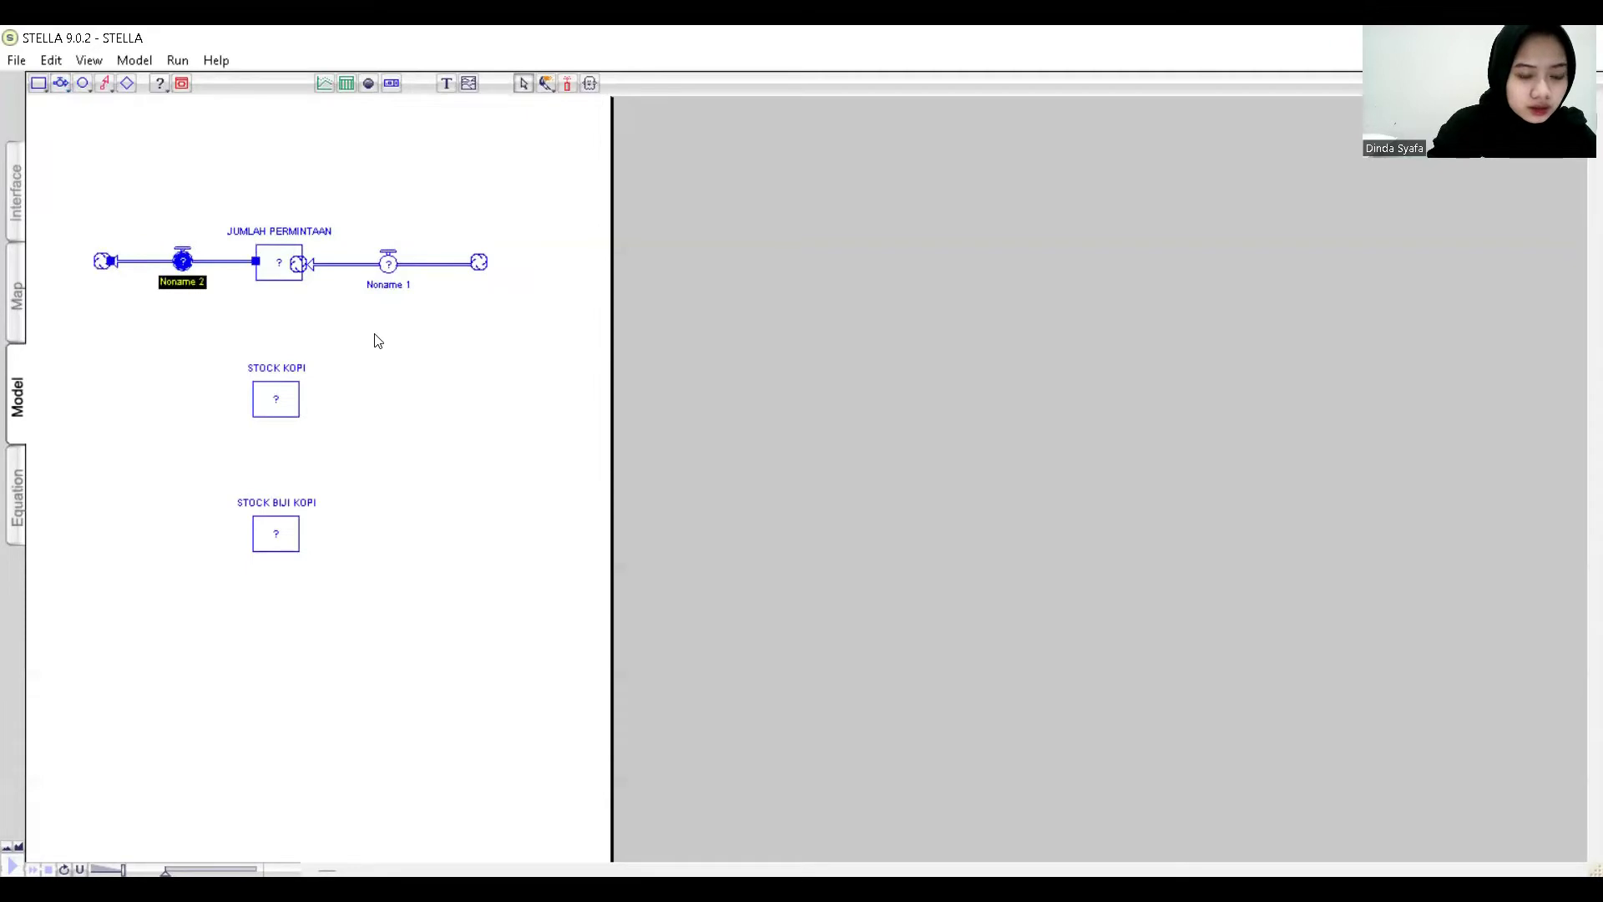
{"action": "left_click", "coordinate": [472, 399]}
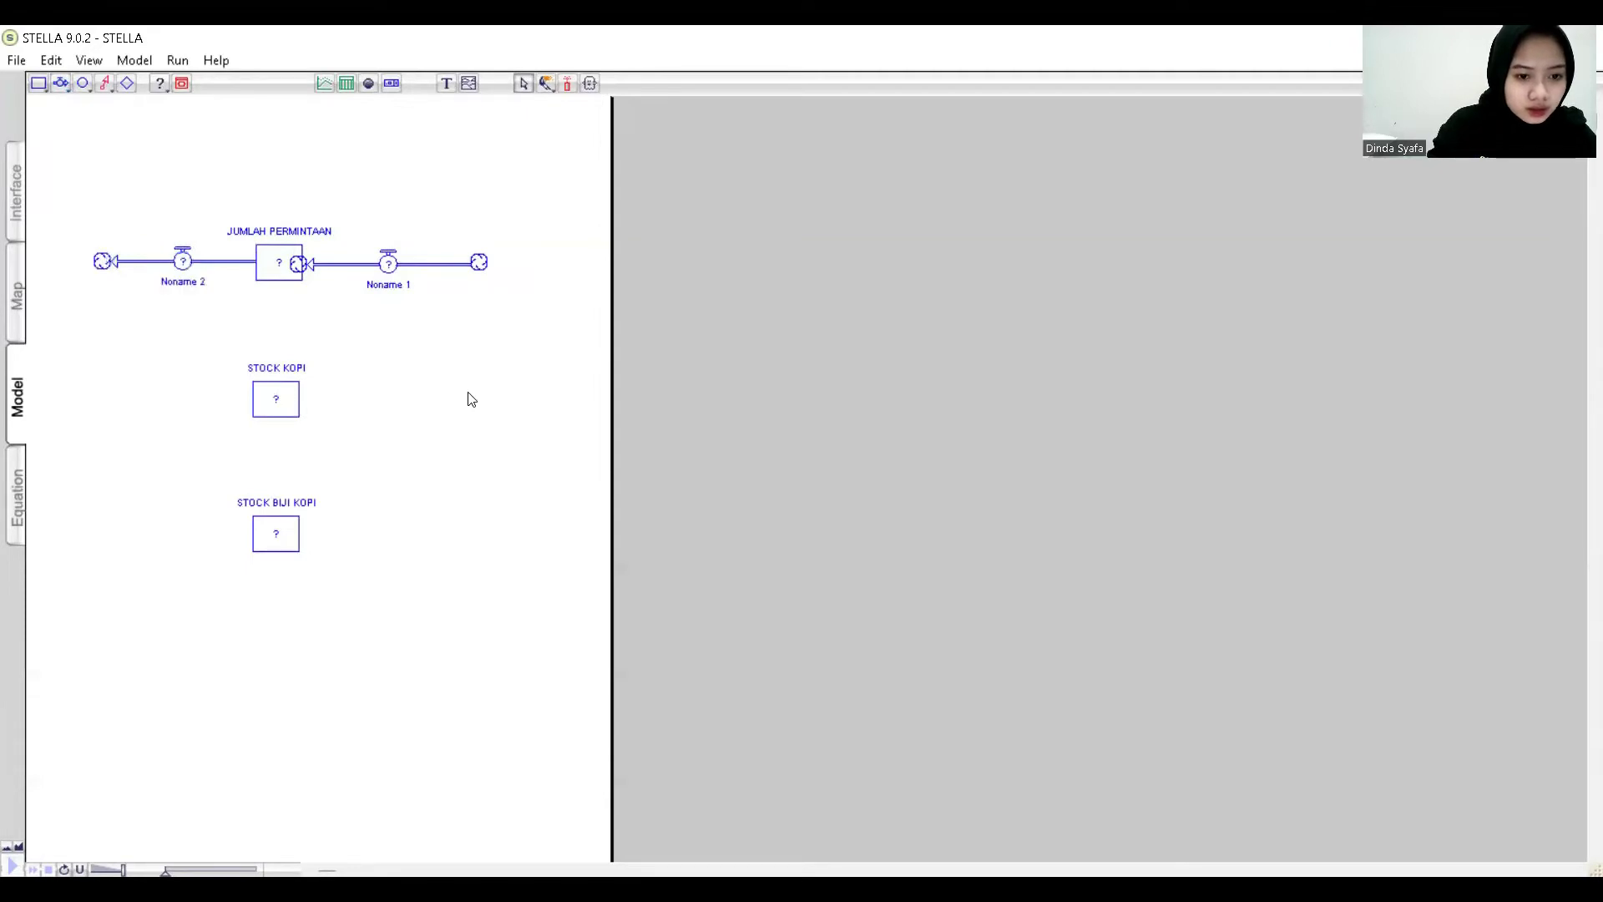
Rename the flow on the right of JUMLAH PERMINTAAN as PENINGKATAN PEMAKAIAN.
{"action": "left_click", "coordinate": [392, 285]}
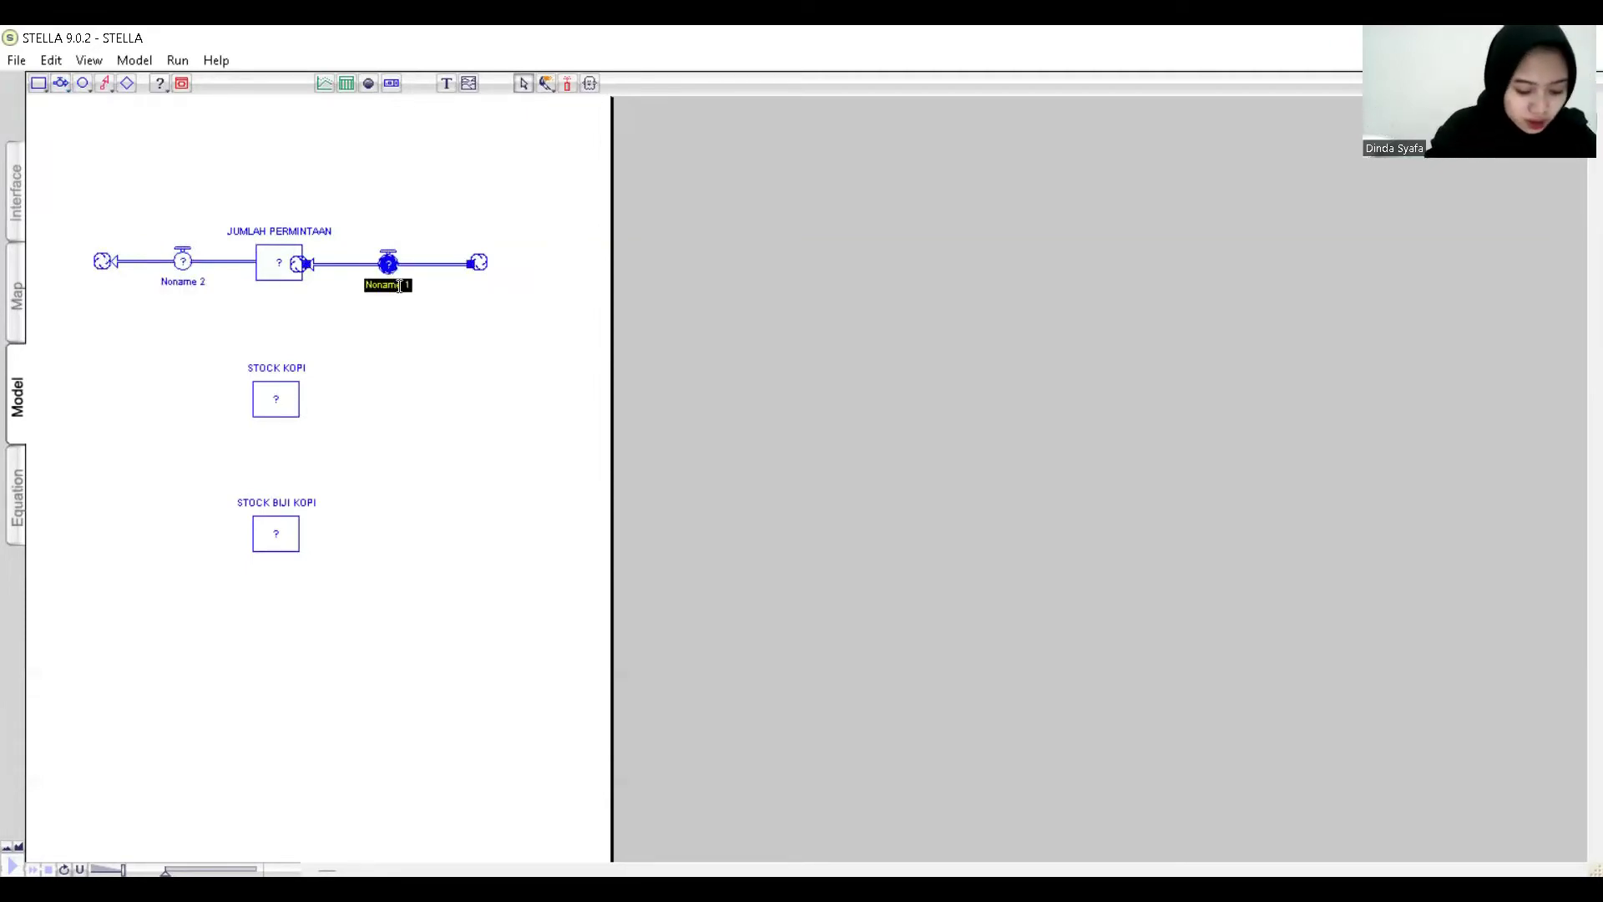
{"action": "type", "text": "PENING"}
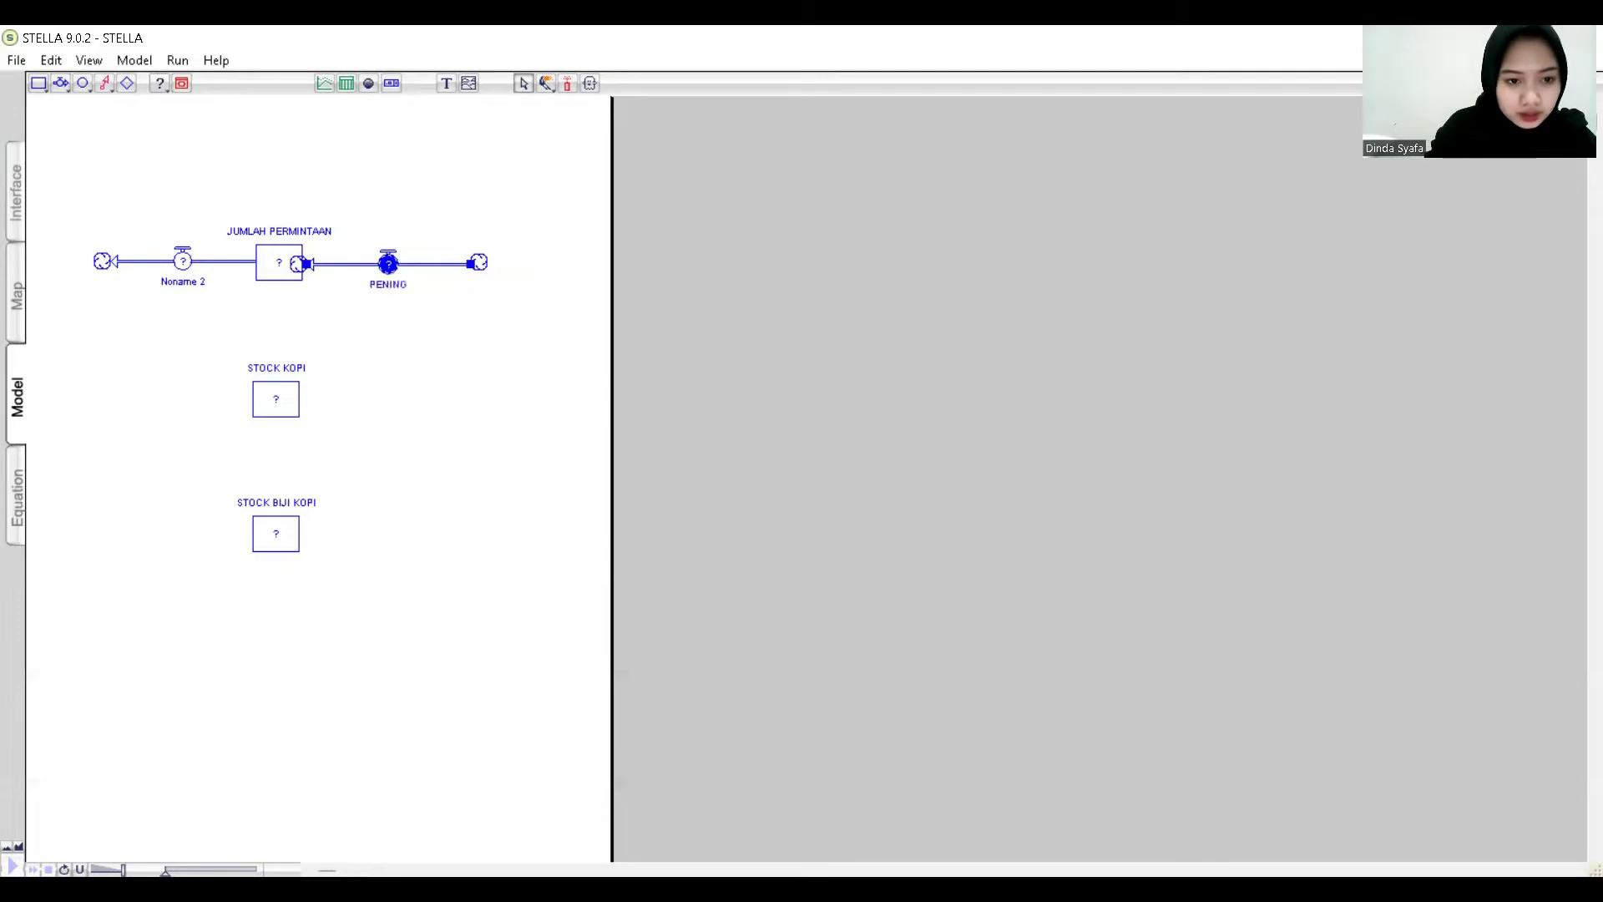
{"action": "type", "text": "KATAN PE"}
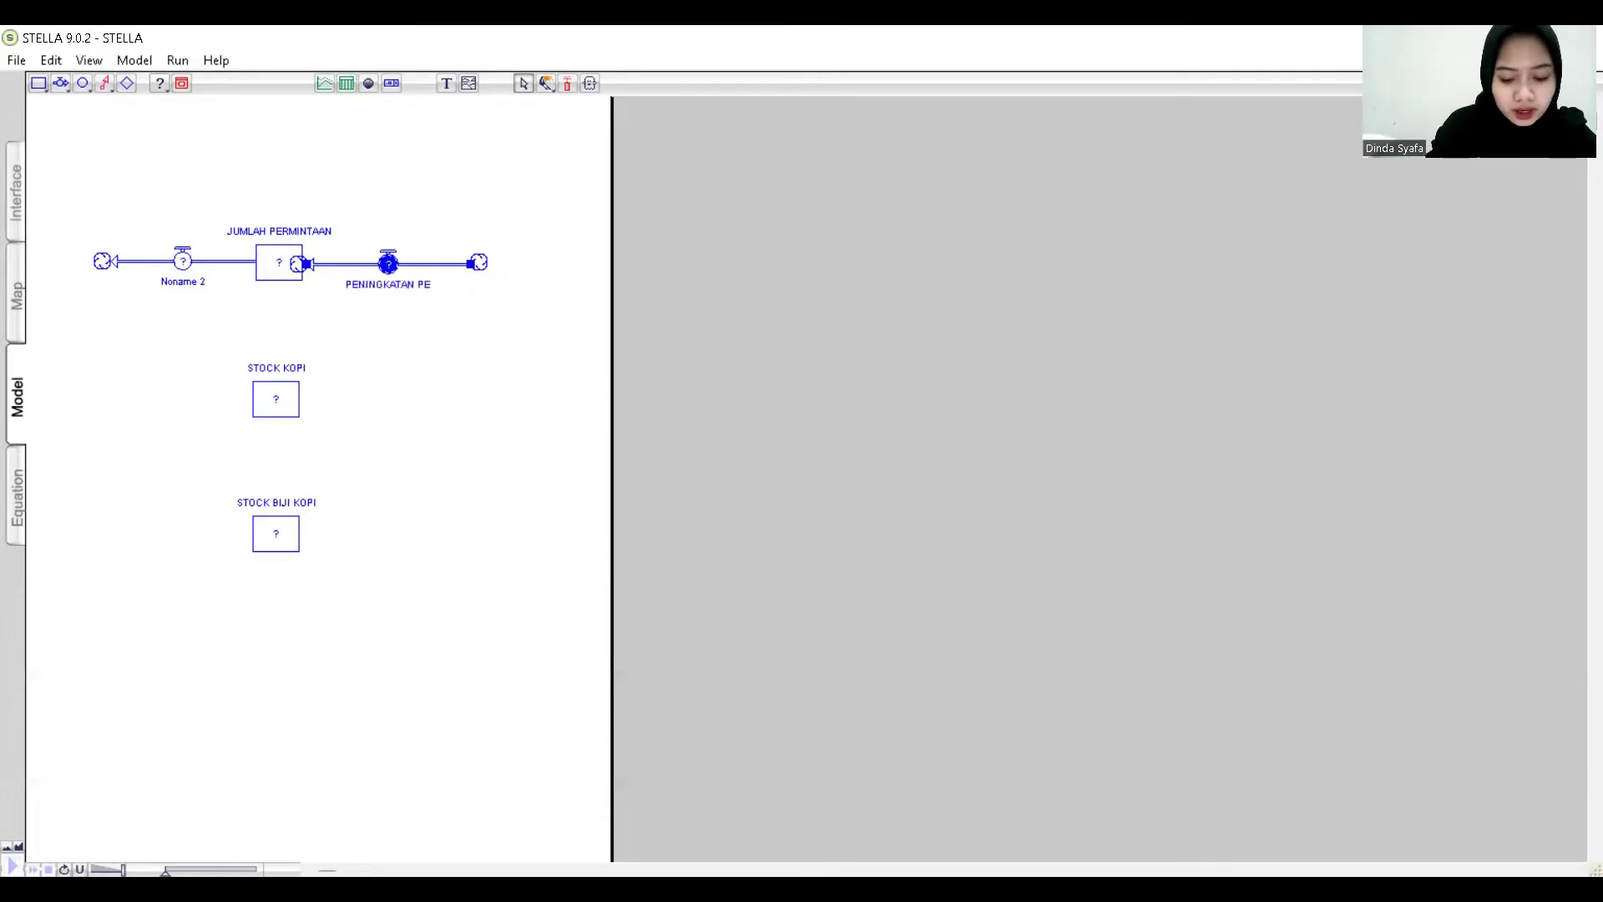
{"action": "type", "text": "MAKAIAN"}
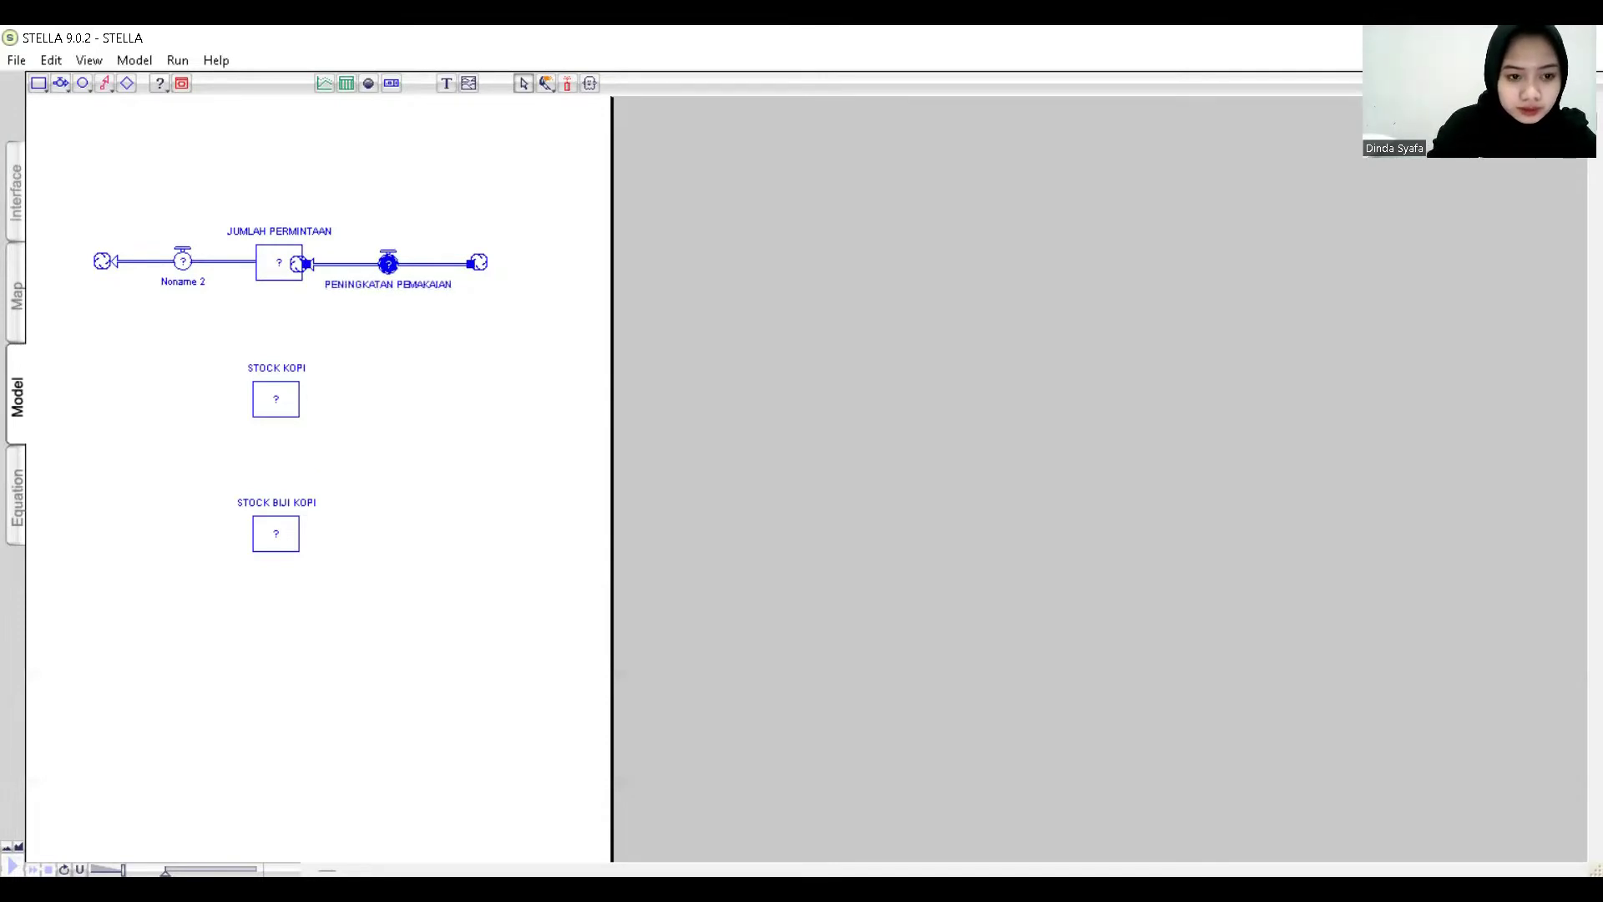
Rename the outflow on the left of JUMLAH PERMINTAAN as PENURUNAN DAYA BELI.
{"action": "left_click", "coordinate": [188, 283]}
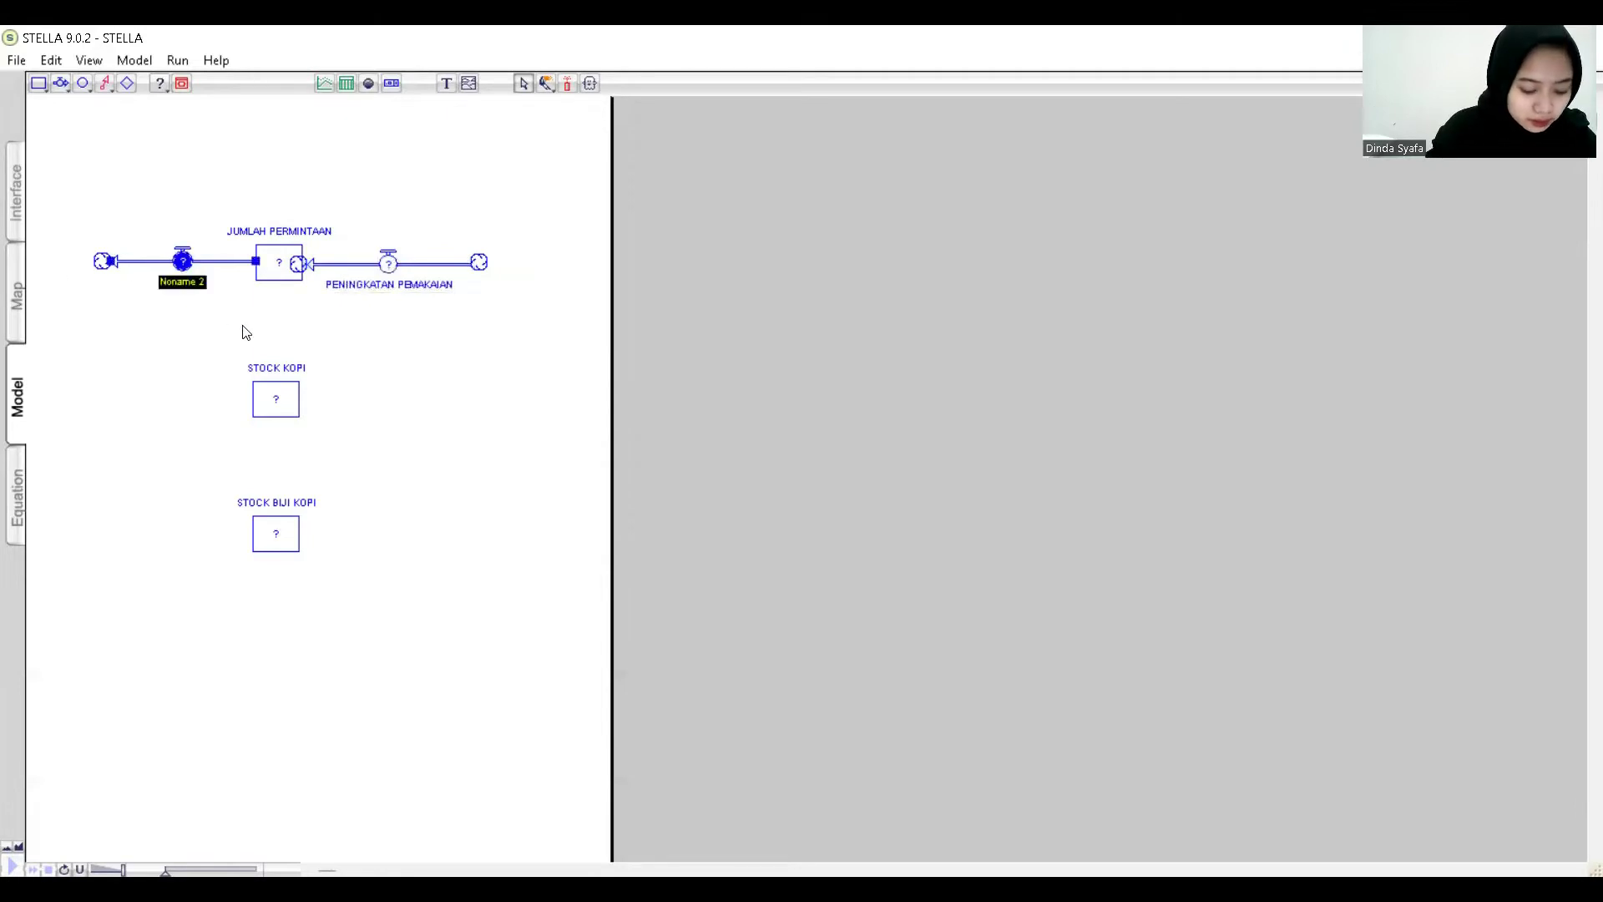
{"action": "key", "text": "BackSpace"}
{"action": "type", "text": "PENU"}
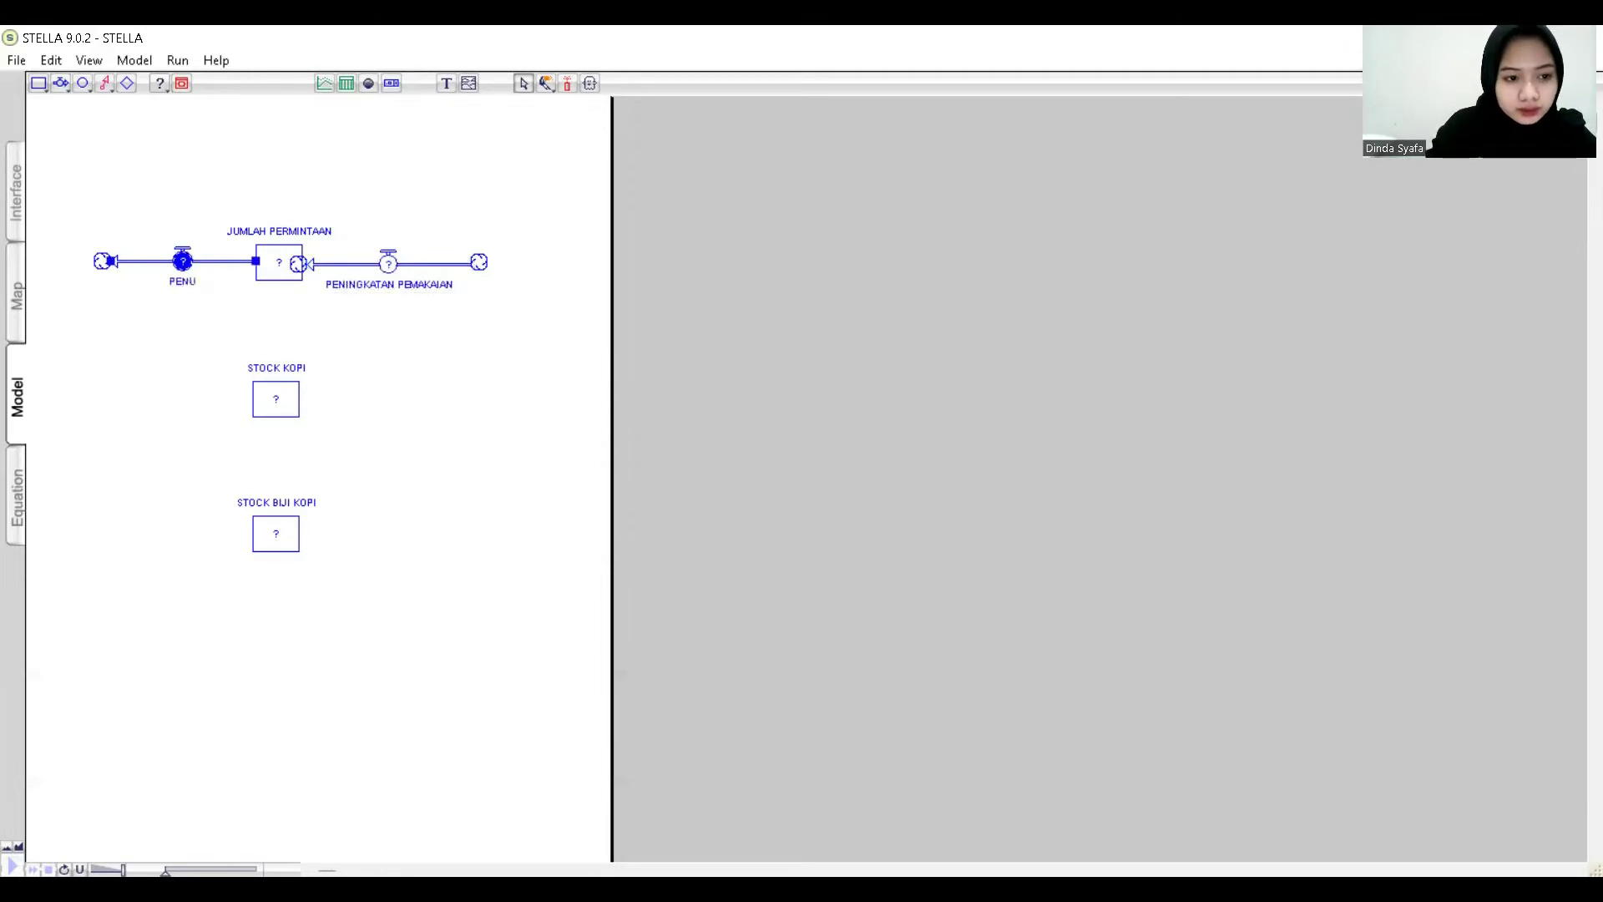
{"action": "type", "text": "RUNAN"}
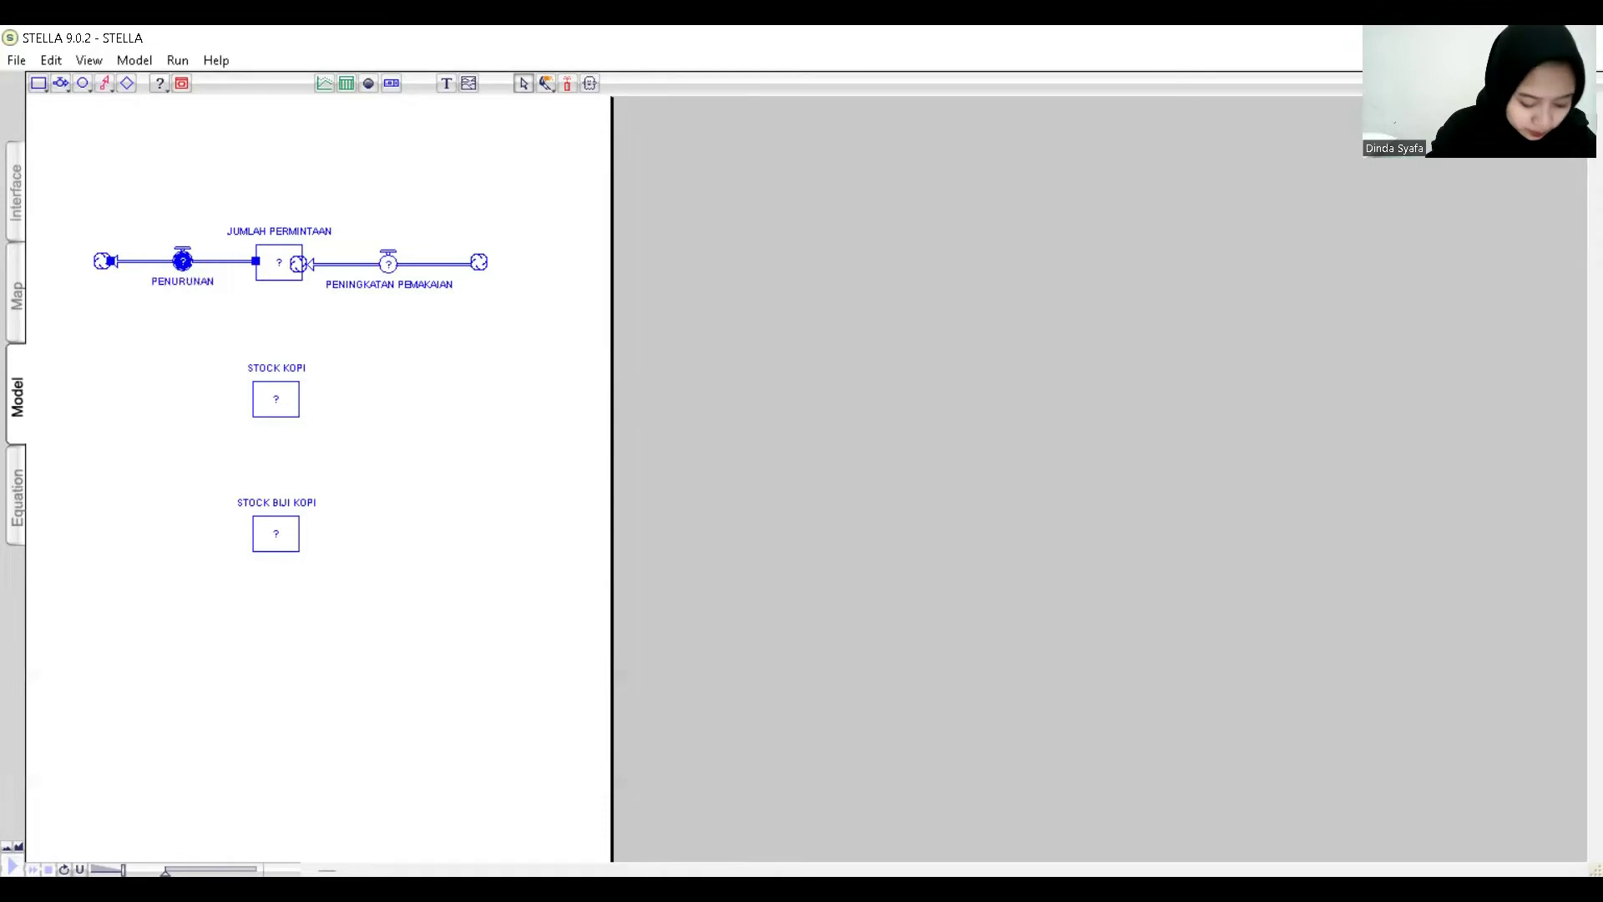
{"action": "type", "text": " DAYA"}
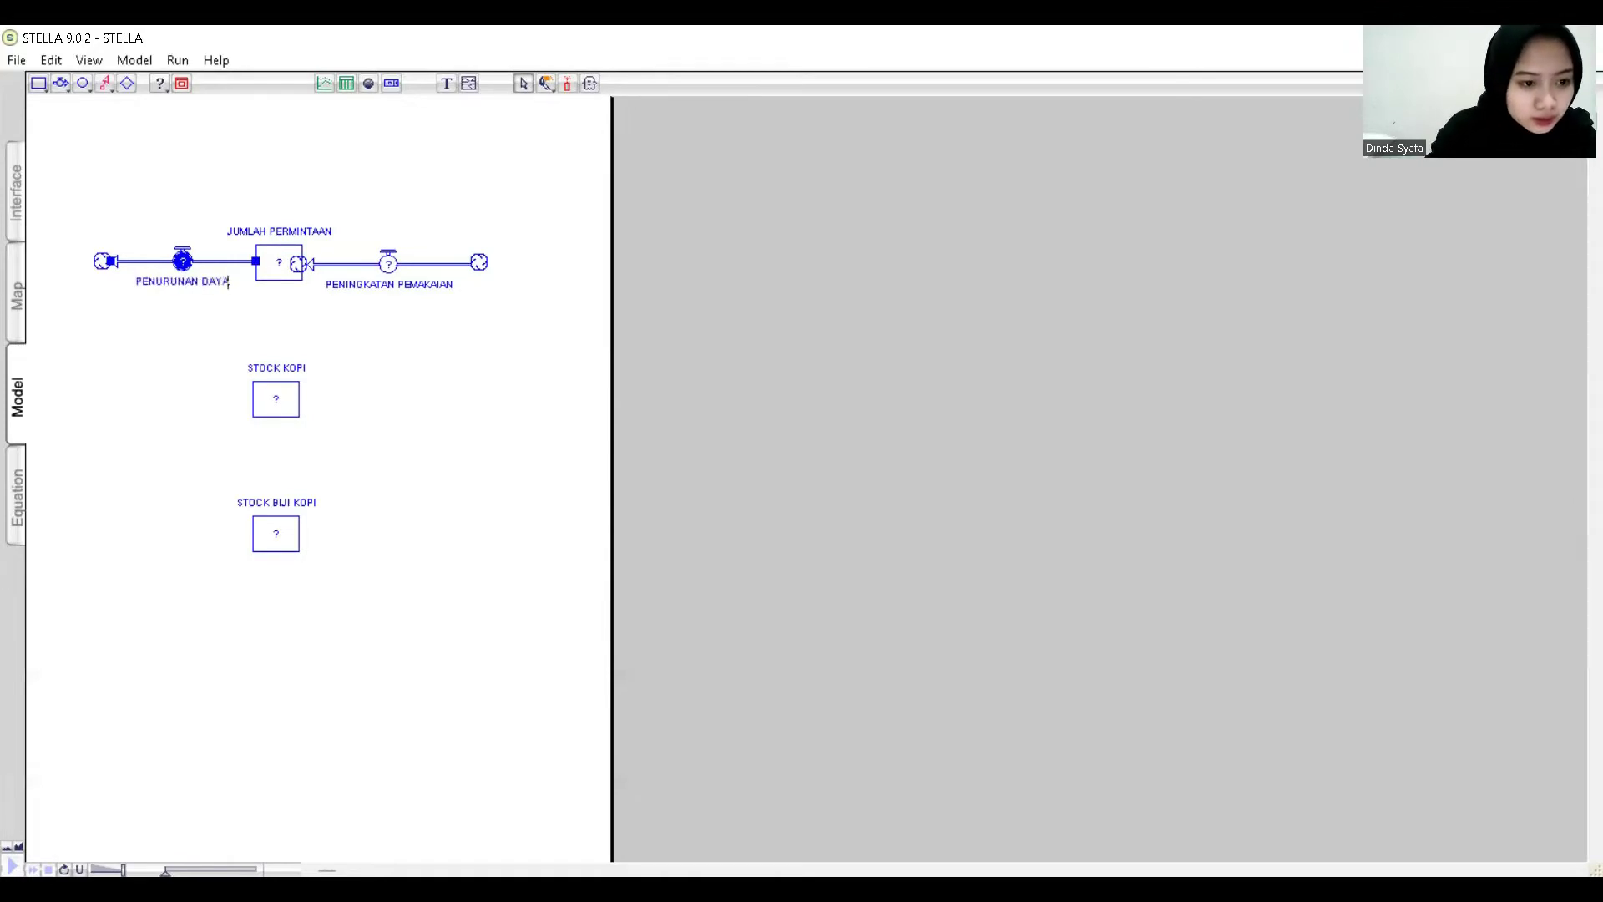
{"action": "type", "text": " BELI"}
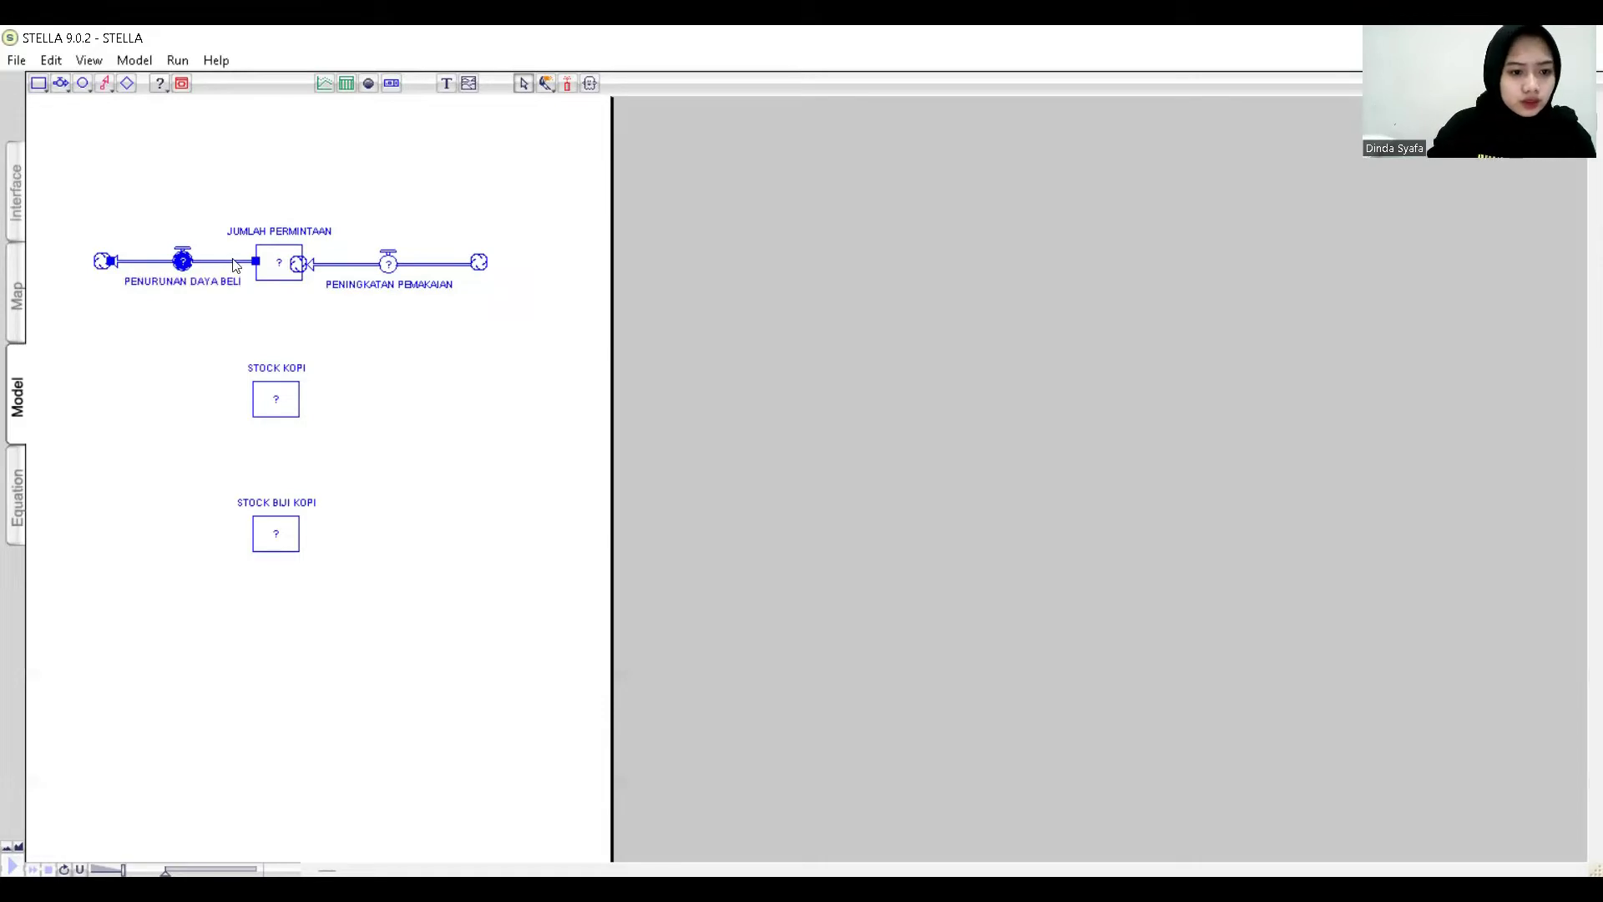
Draw an inflow into the STOCK KOPI stock from its right and name it PRODUKSI KOPI.
{"action": "left_click", "coordinate": [61, 84]}
{"action": "left_click_drag", "start_coordinate": [484, 390], "coordinate": [304, 401]}
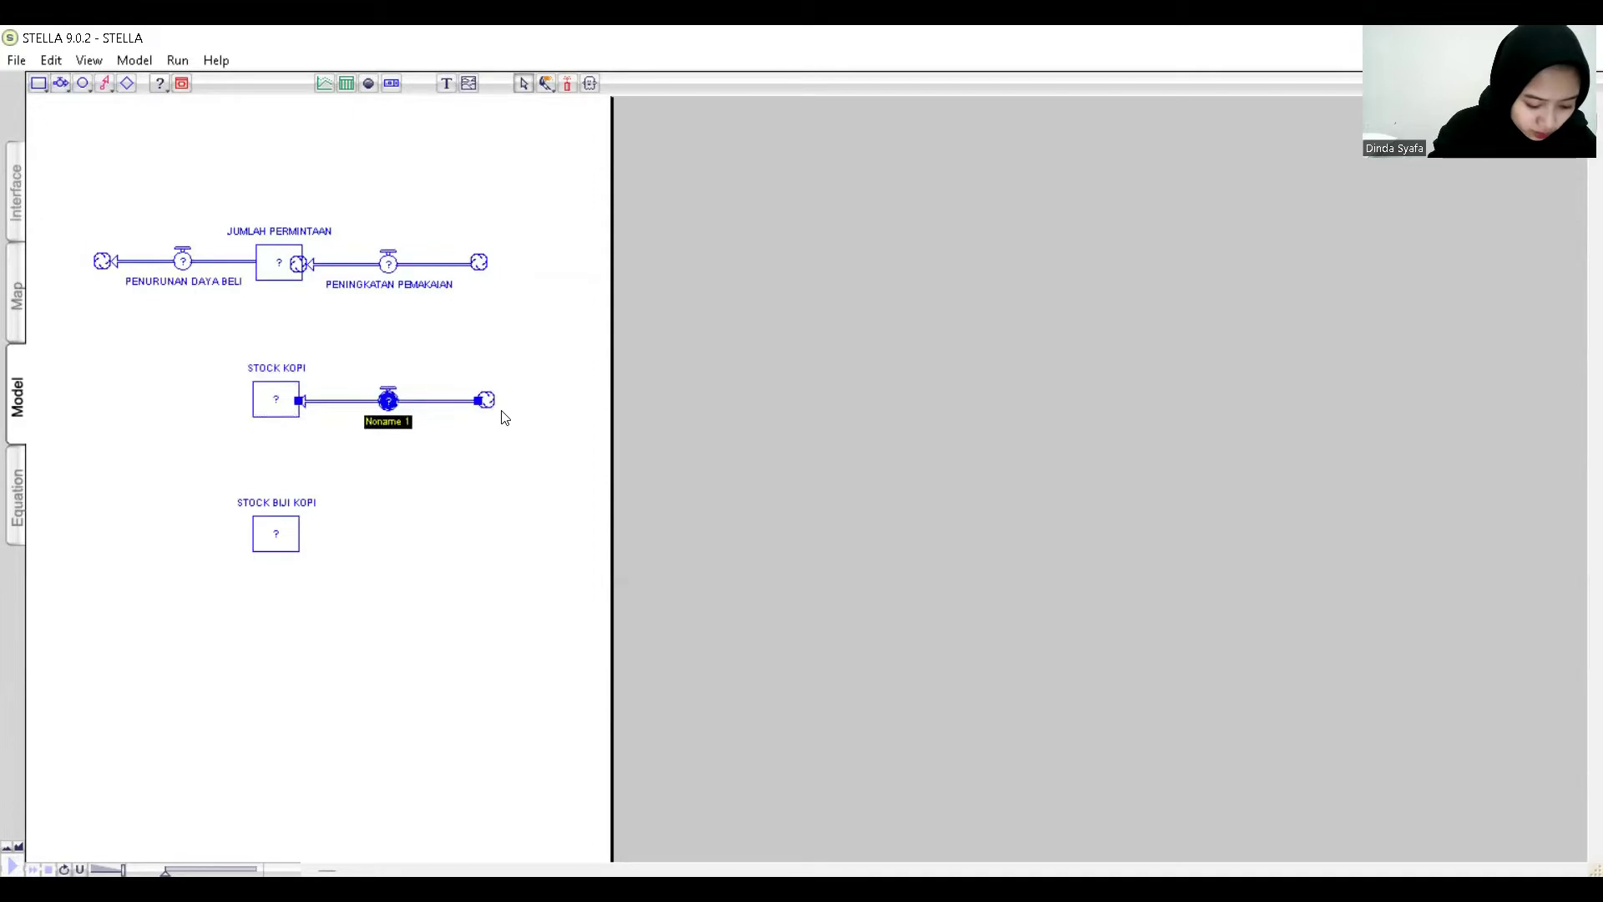
{"action": "type", "text": "PRODU"}
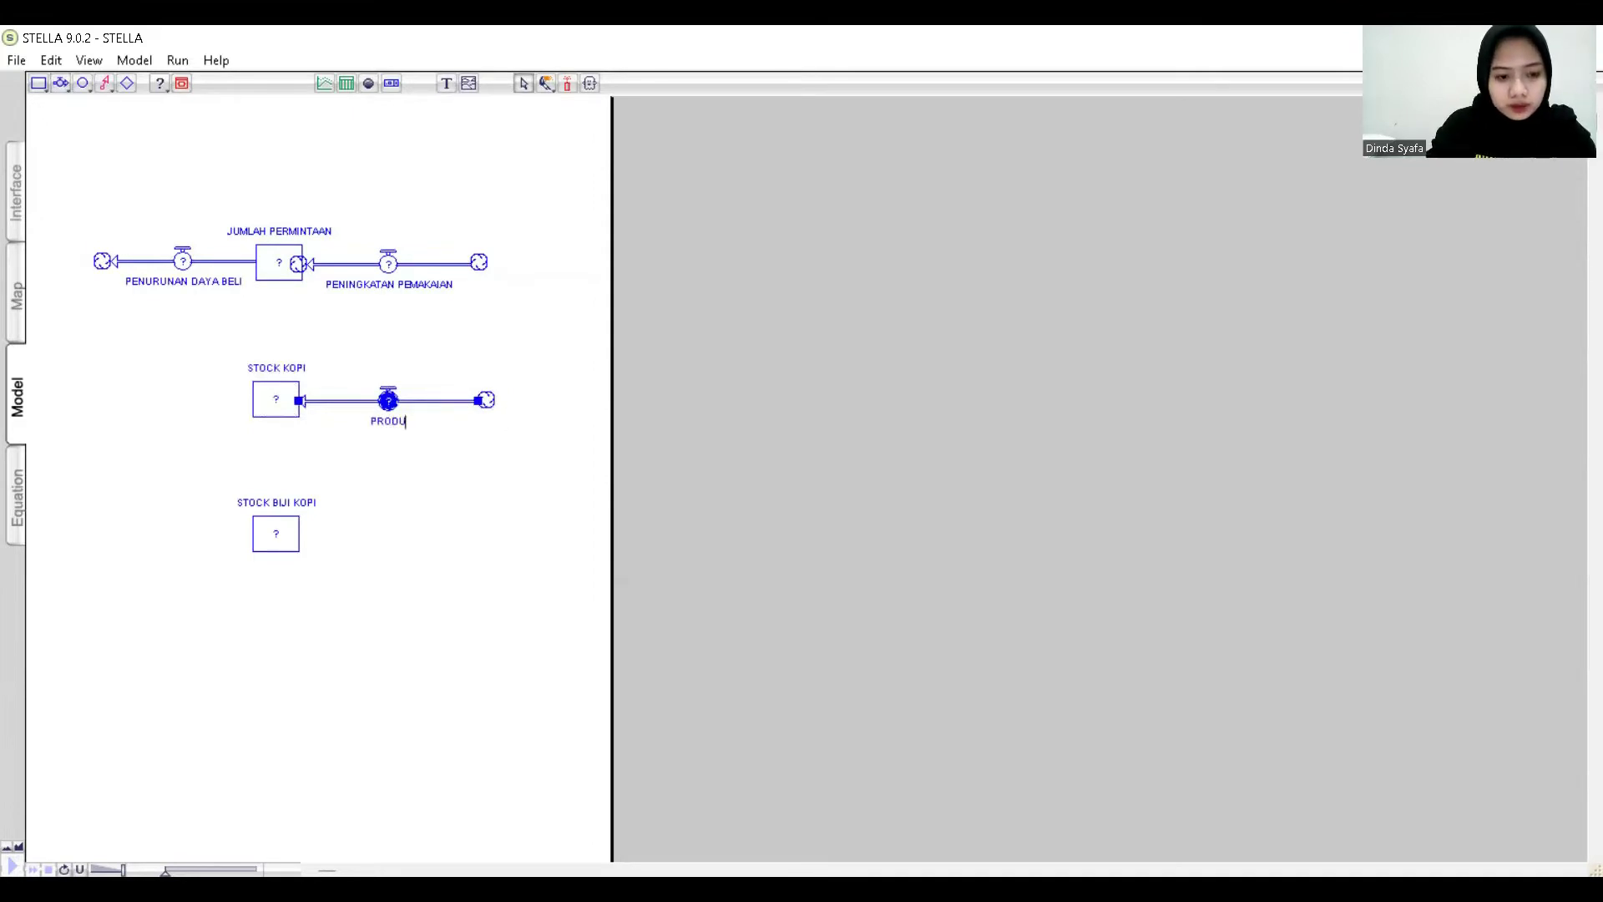
{"action": "type", "text": "KSI KOPI"}
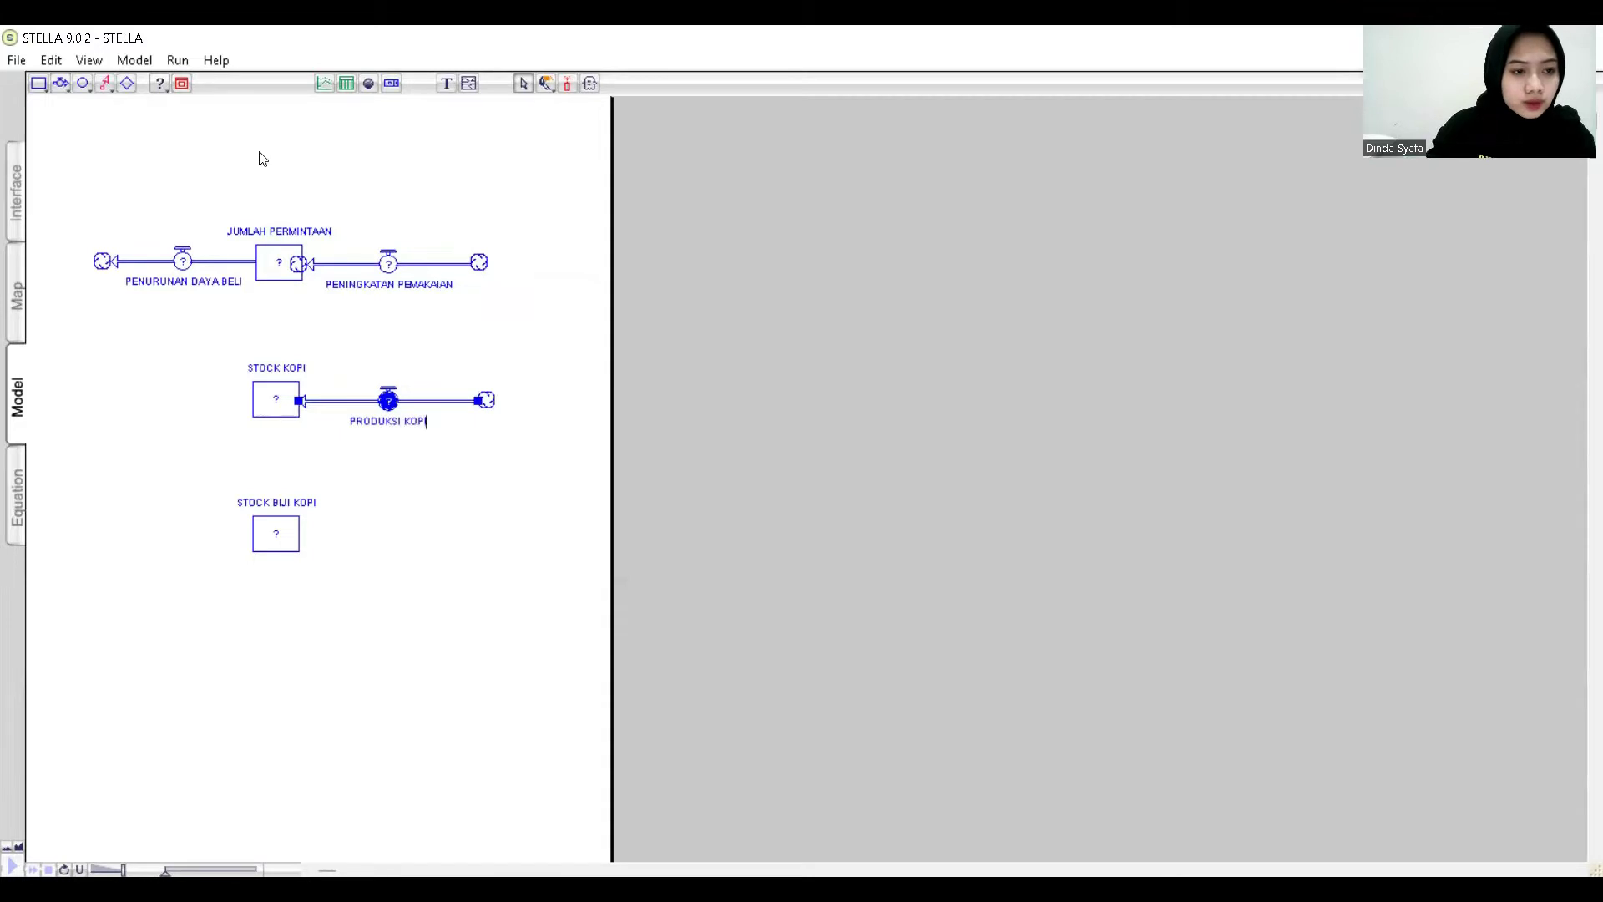
Draw an outflow from the STOCK KOPI stock to its left and name it KONSUMSI KOPI.
{"action": "left_click", "coordinate": [61, 84]}
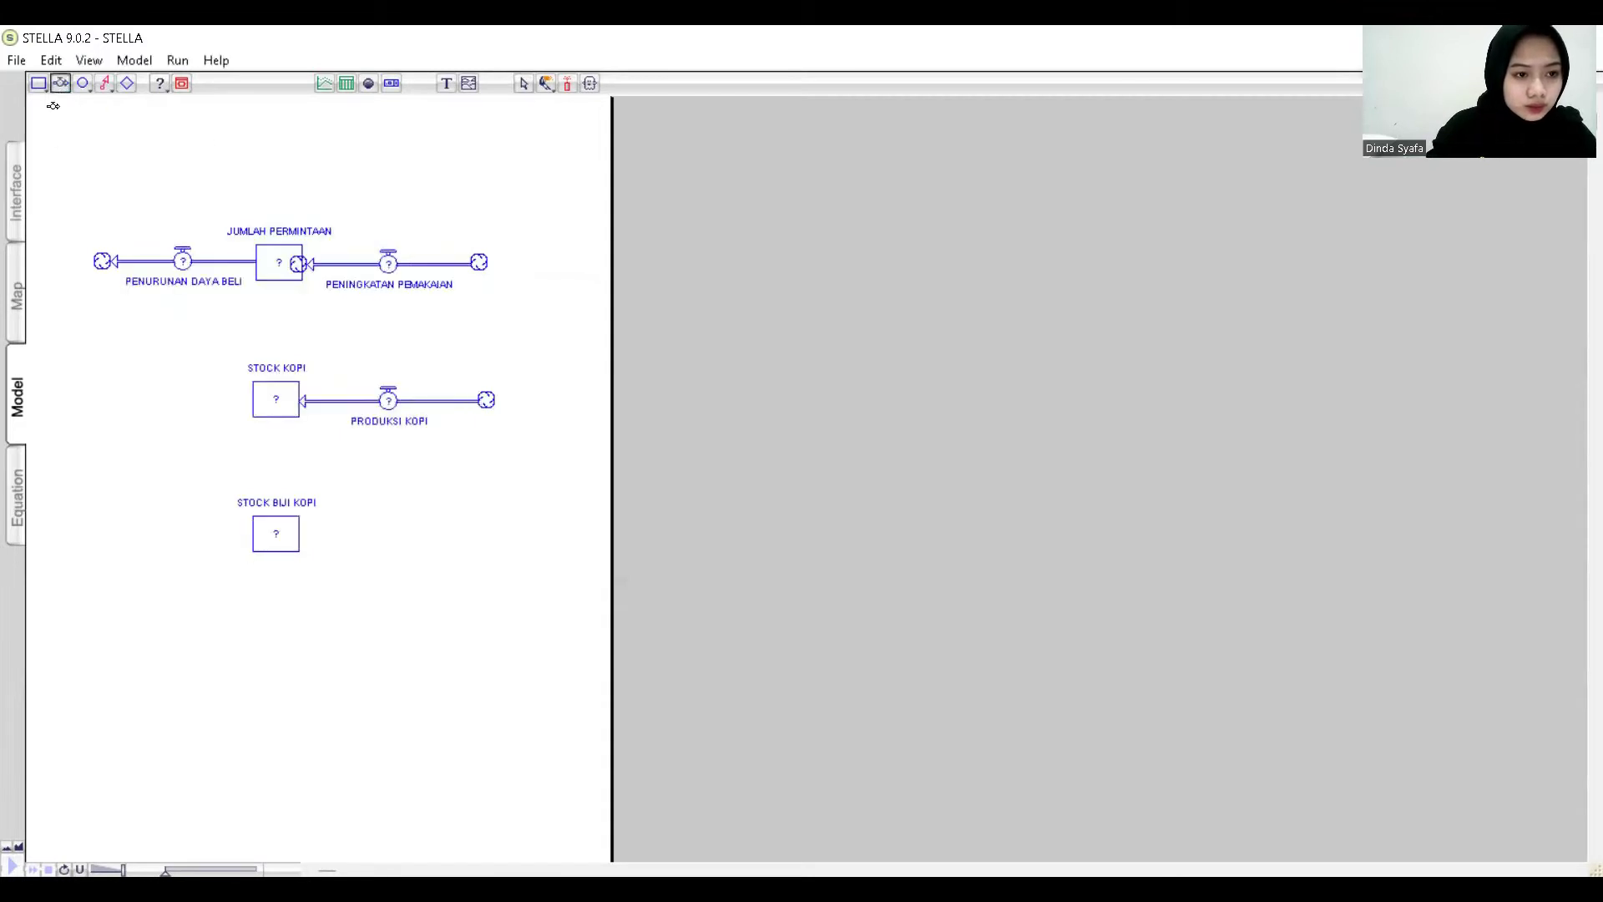
{"action": "left_click_drag", "start_coordinate": [219, 400], "coordinate": [92, 400]}
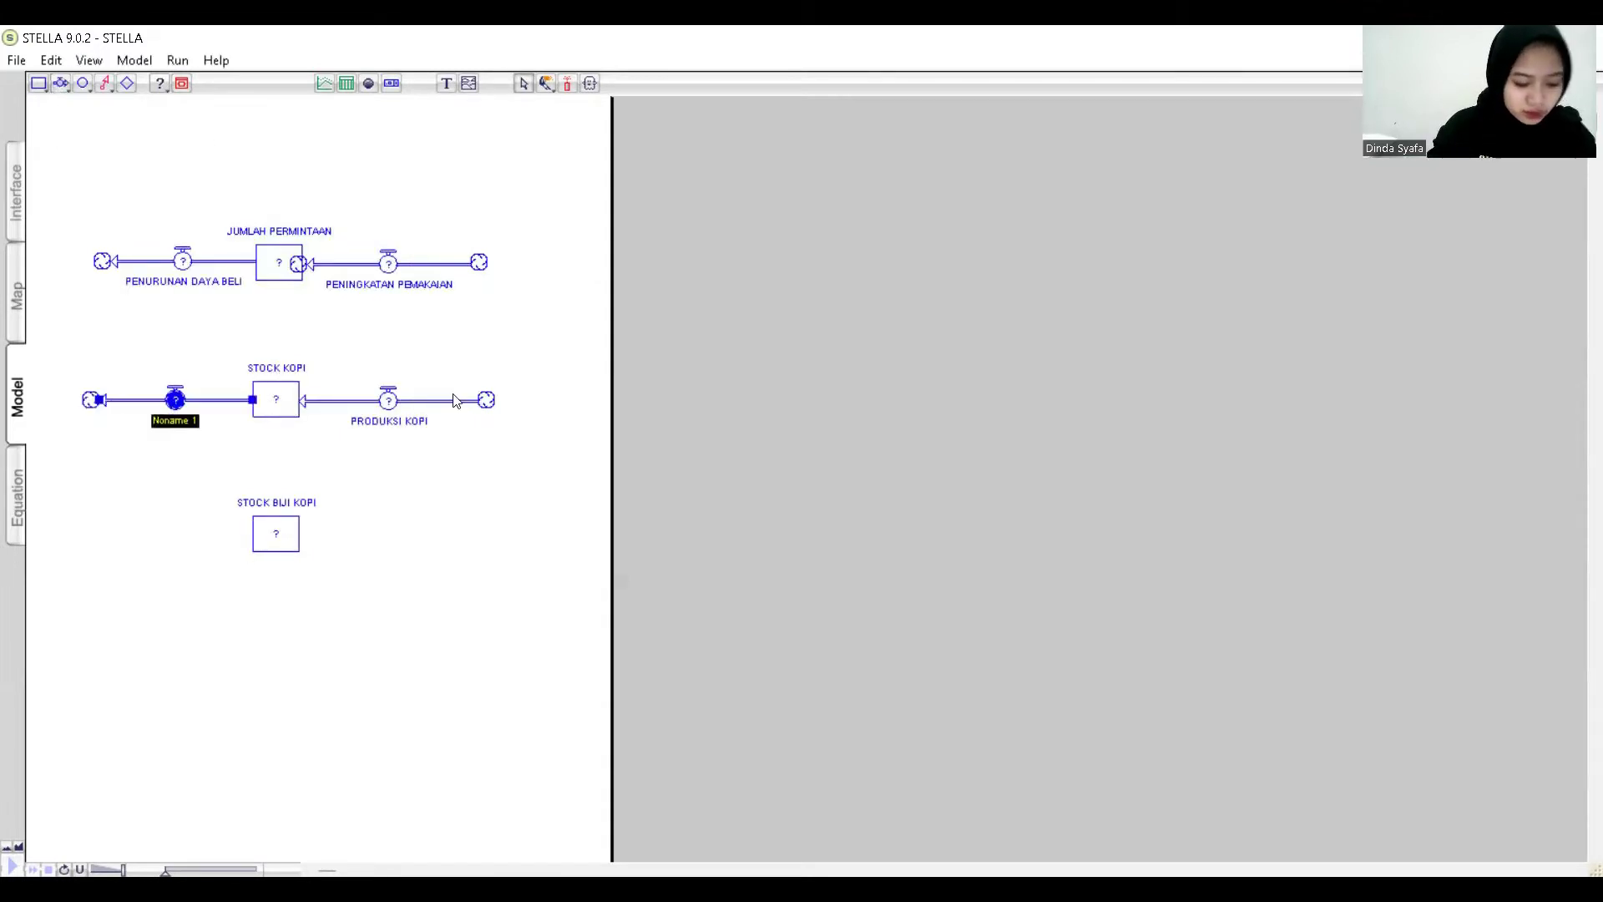
{"action": "type", "text": "HONSUMSI"}
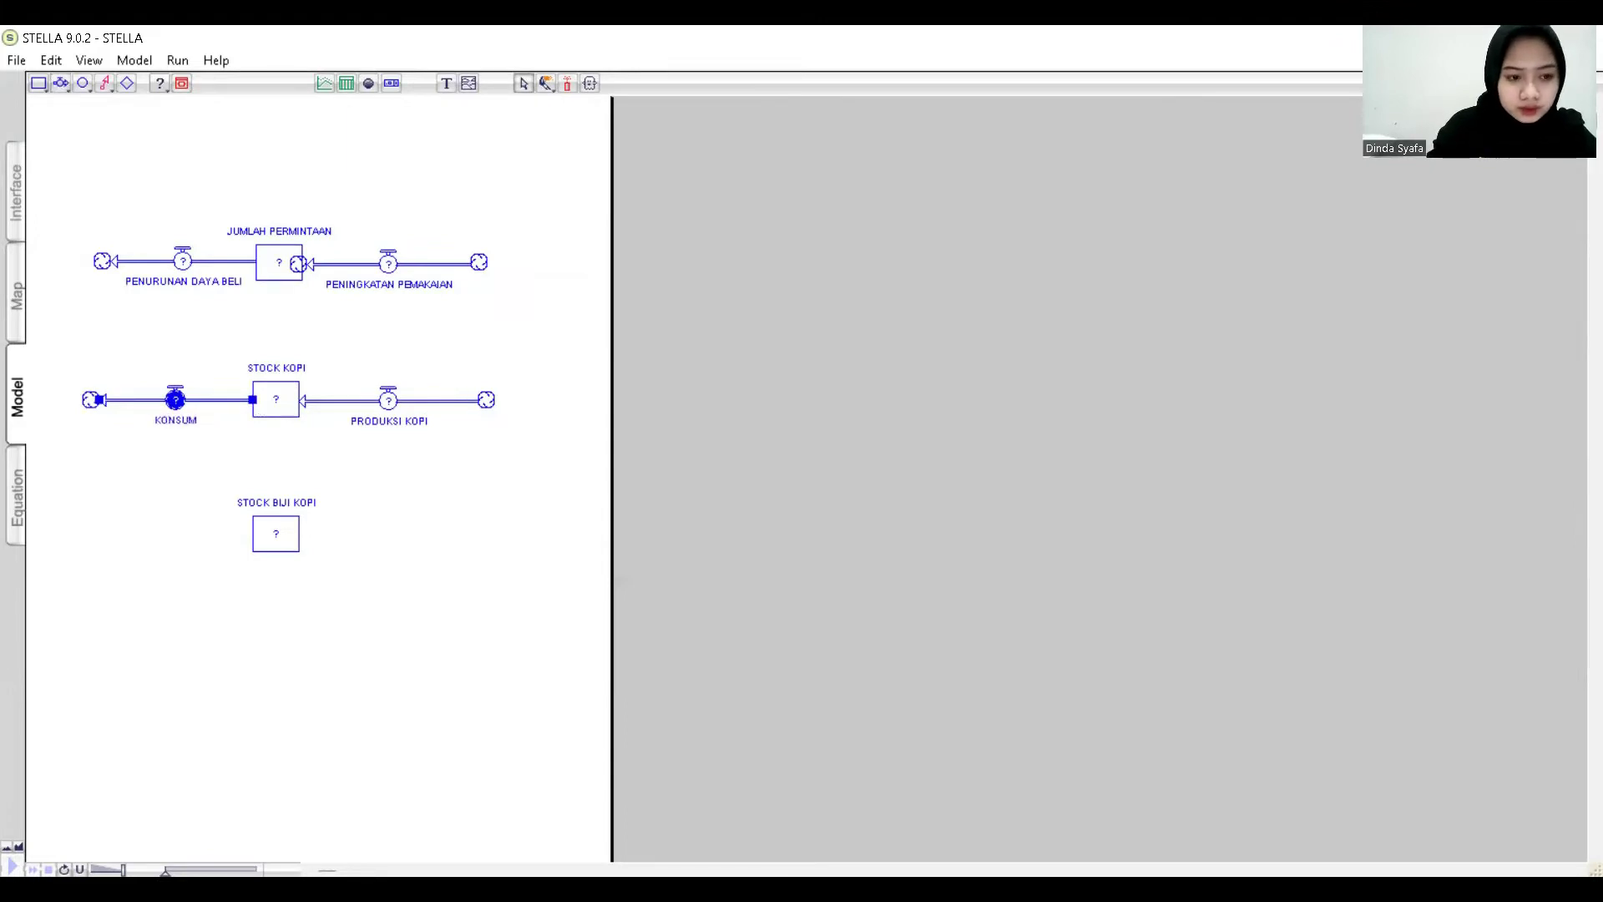
{"action": "type", "text": " KOPI"}
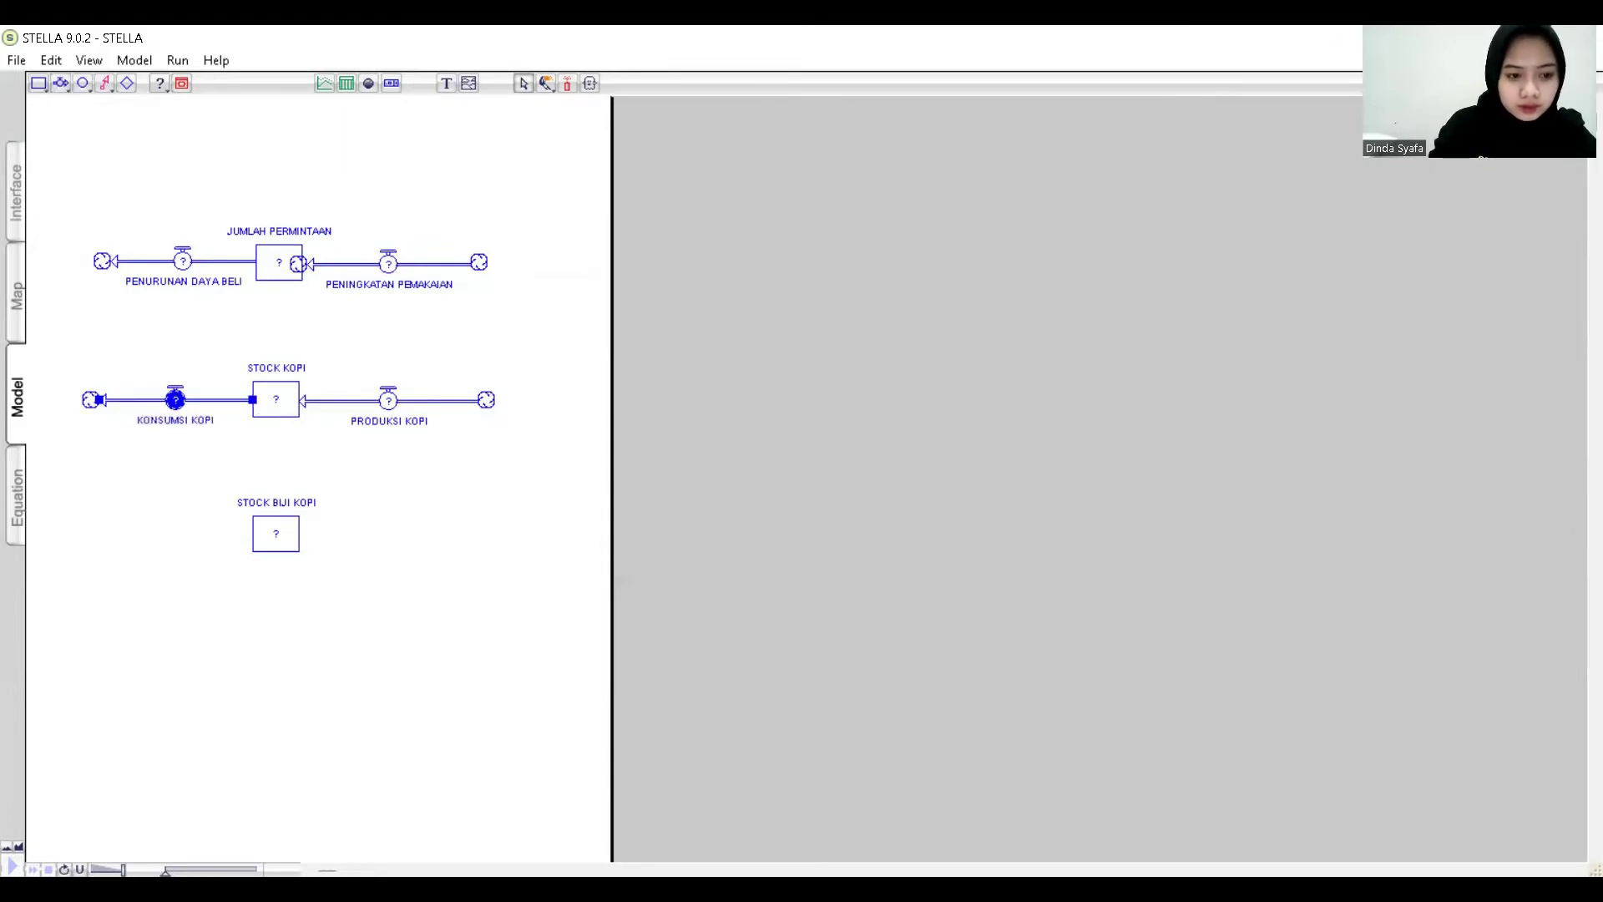
Draw an inflow into the STOCK BIJI KOPI stock from its right and name it PRODUKSI BIJI KOPI.
{"action": "left_click", "coordinate": [60, 83]}
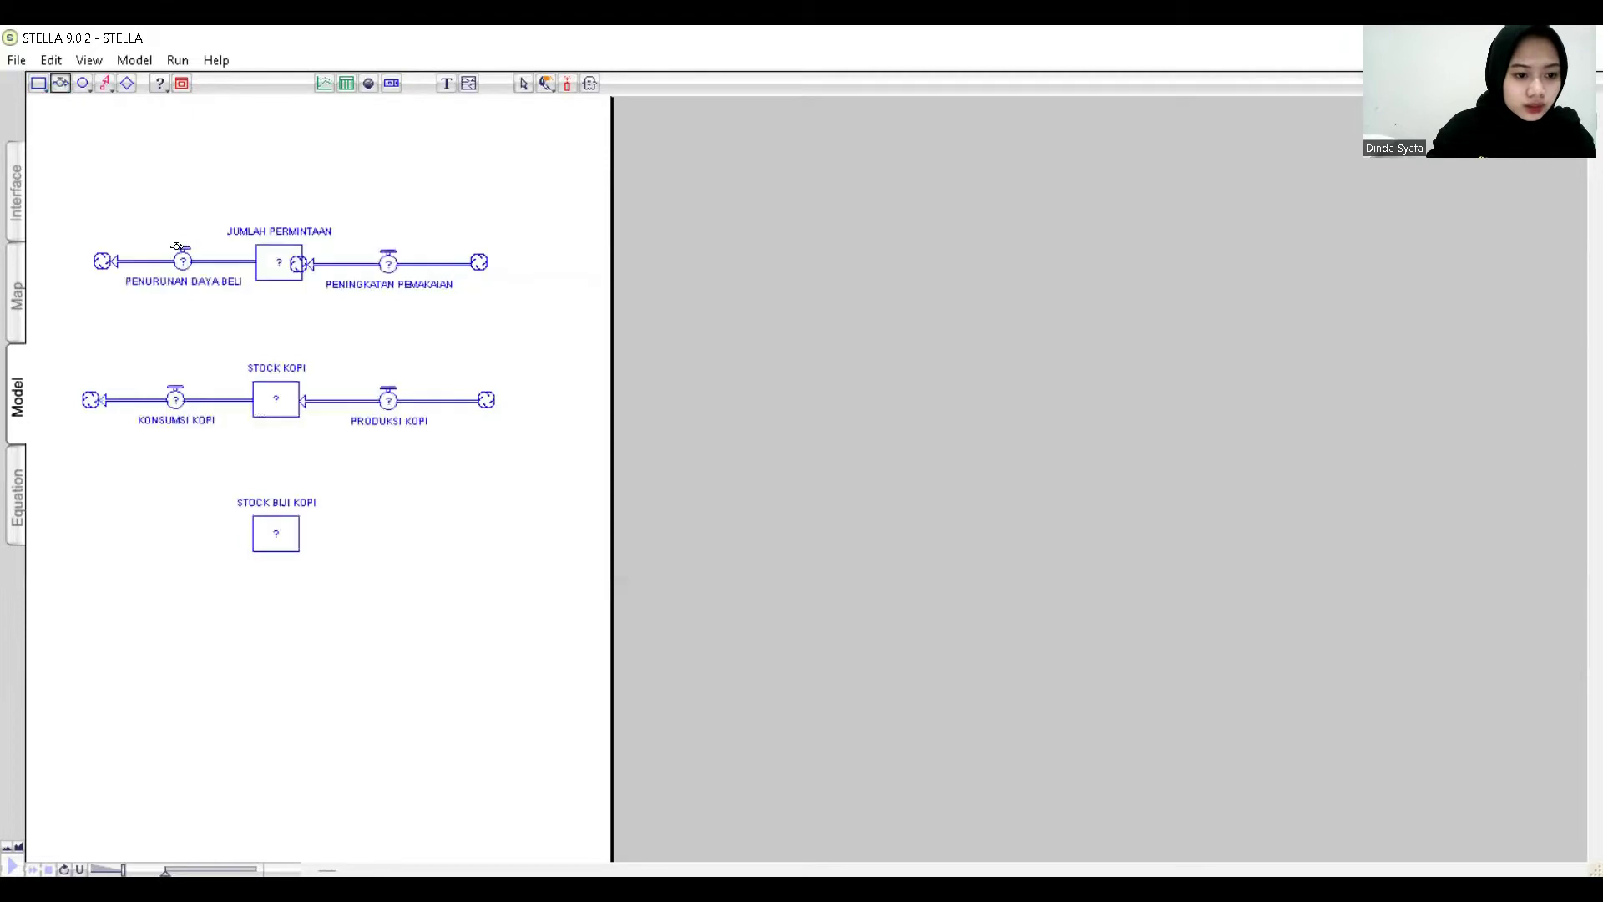
{"action": "left_click_drag", "start_coordinate": [483, 538], "coordinate": [293, 535]}
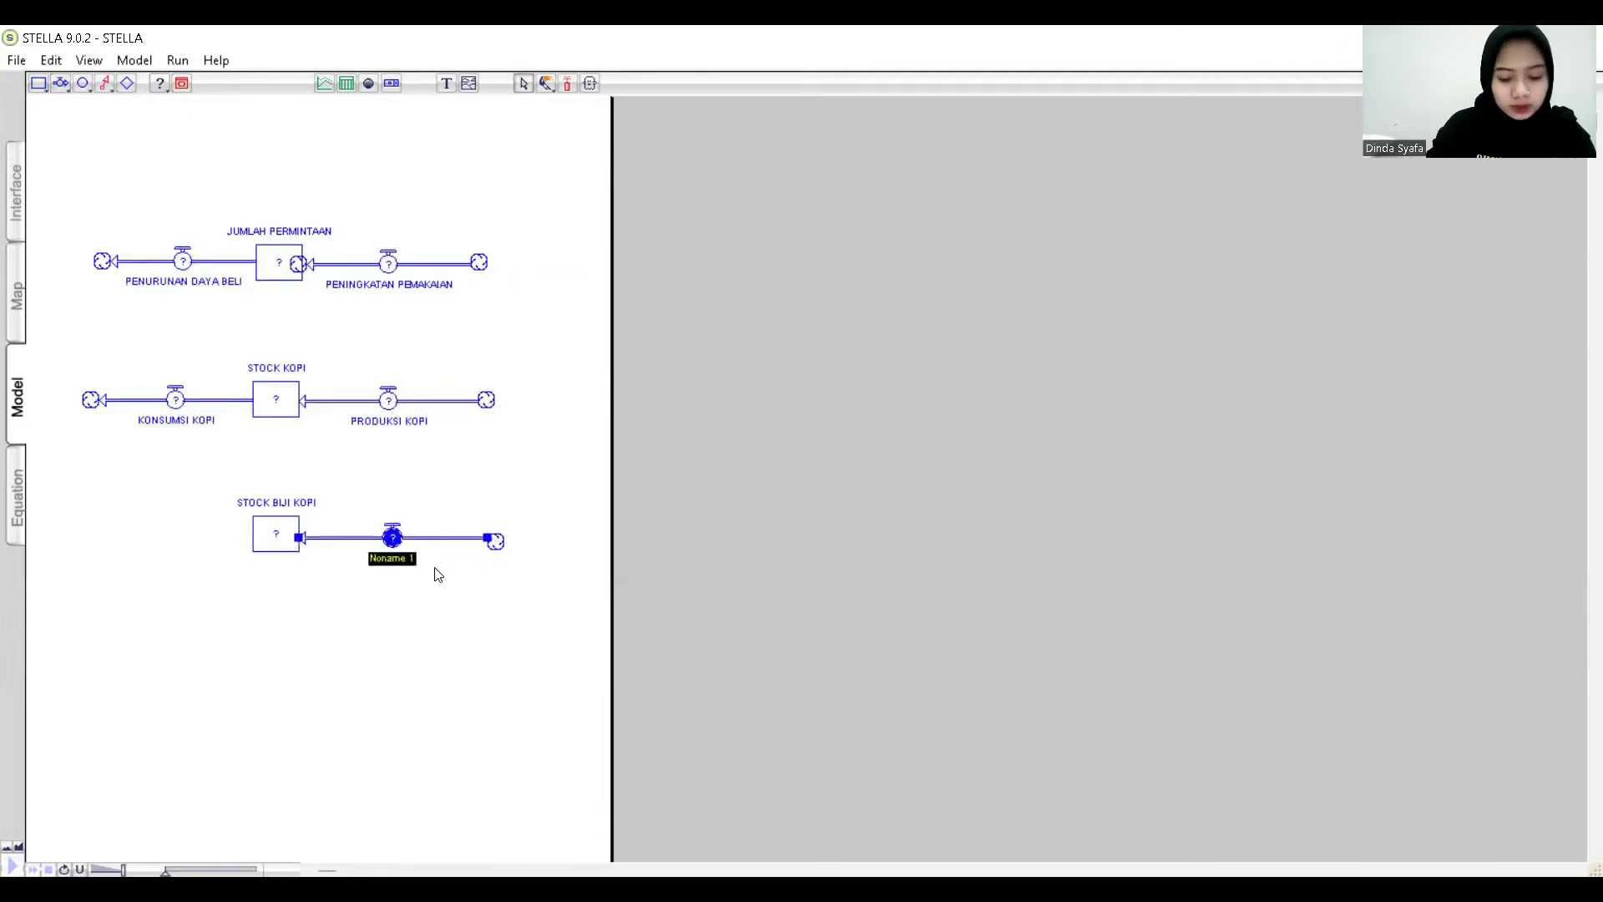
{"action": "type", "text": "PRODUKSI"}
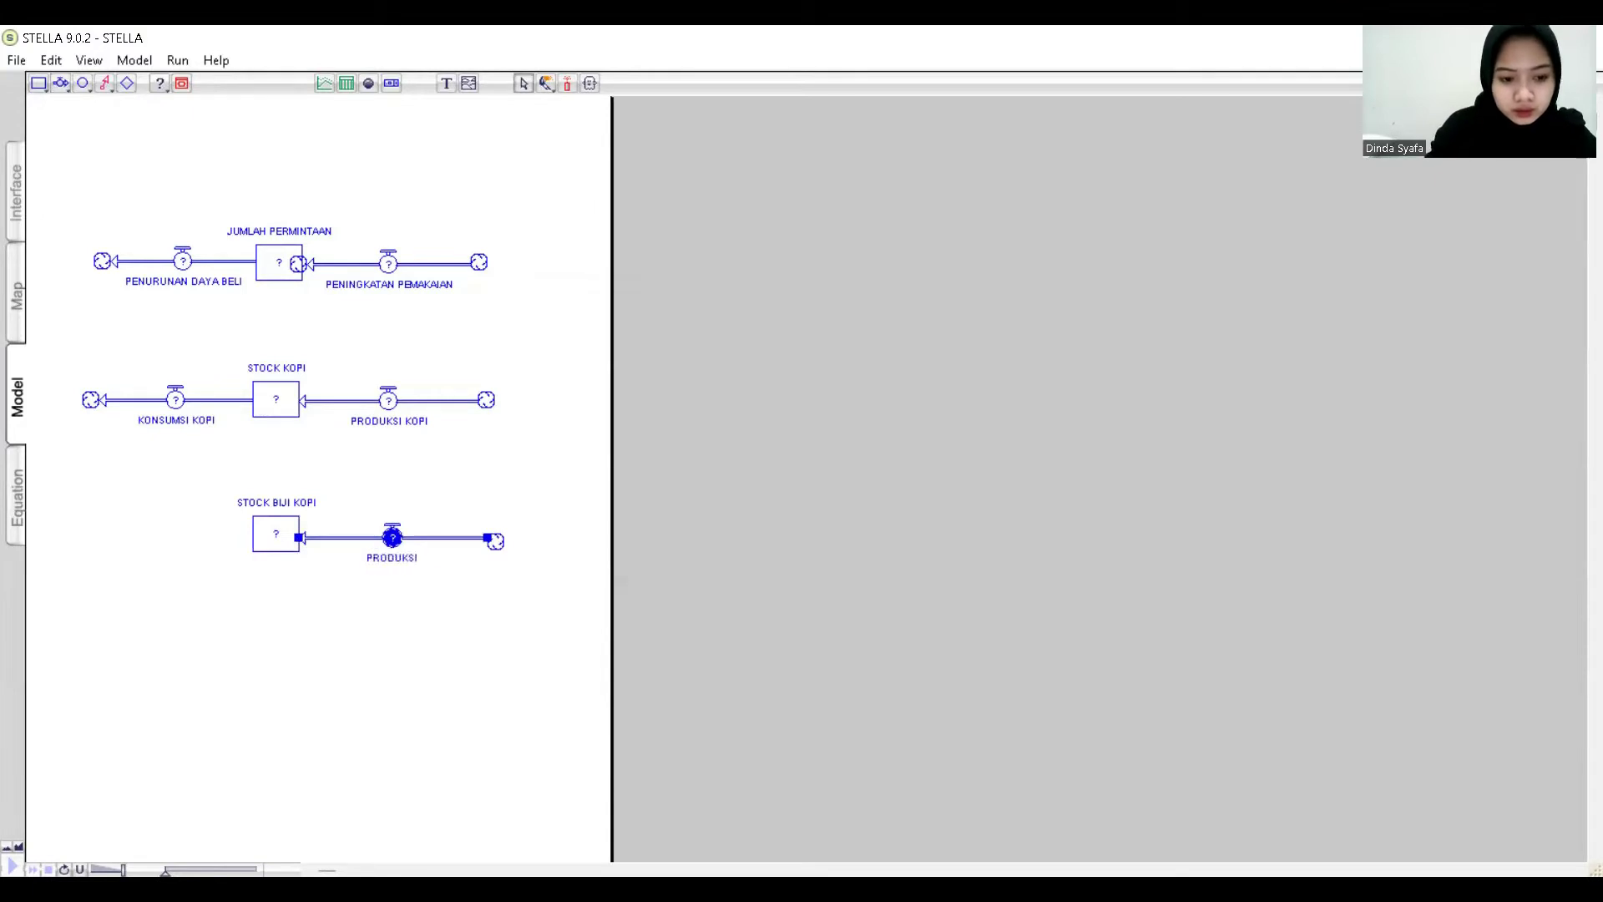
{"action": "type", "text": " BIJI"}
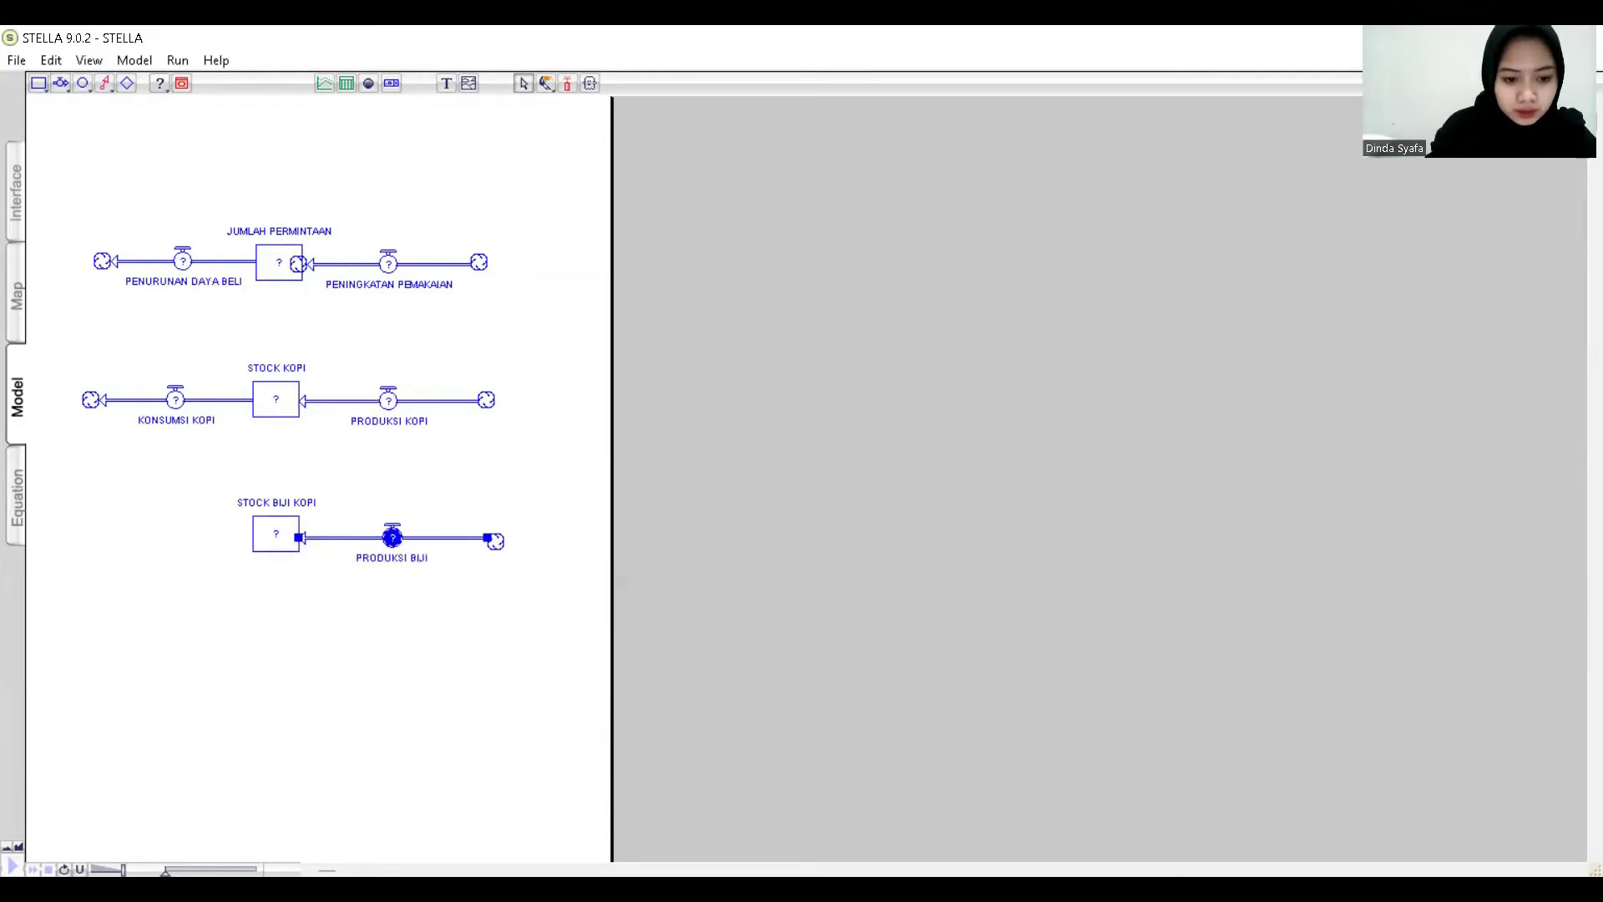
{"action": "type", "text": " KOPI"}
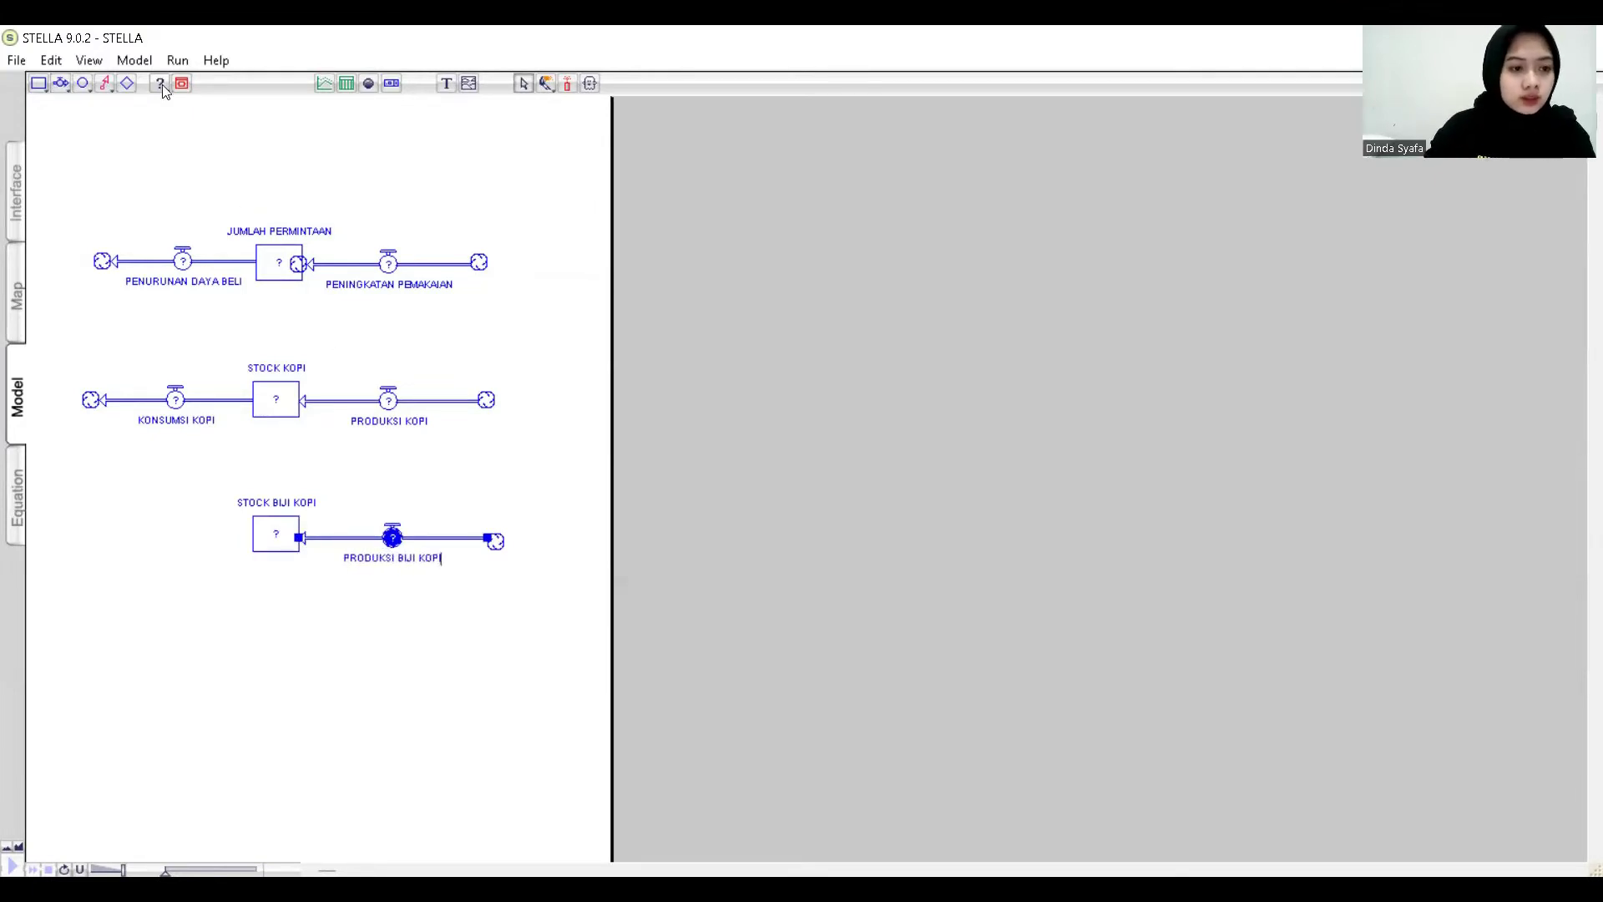
Draw an outflow from the STOCK BIJI KOPI stock to its left and name it BAHAN BAKU RUSAK.
{"action": "left_click", "coordinate": [61, 83]}
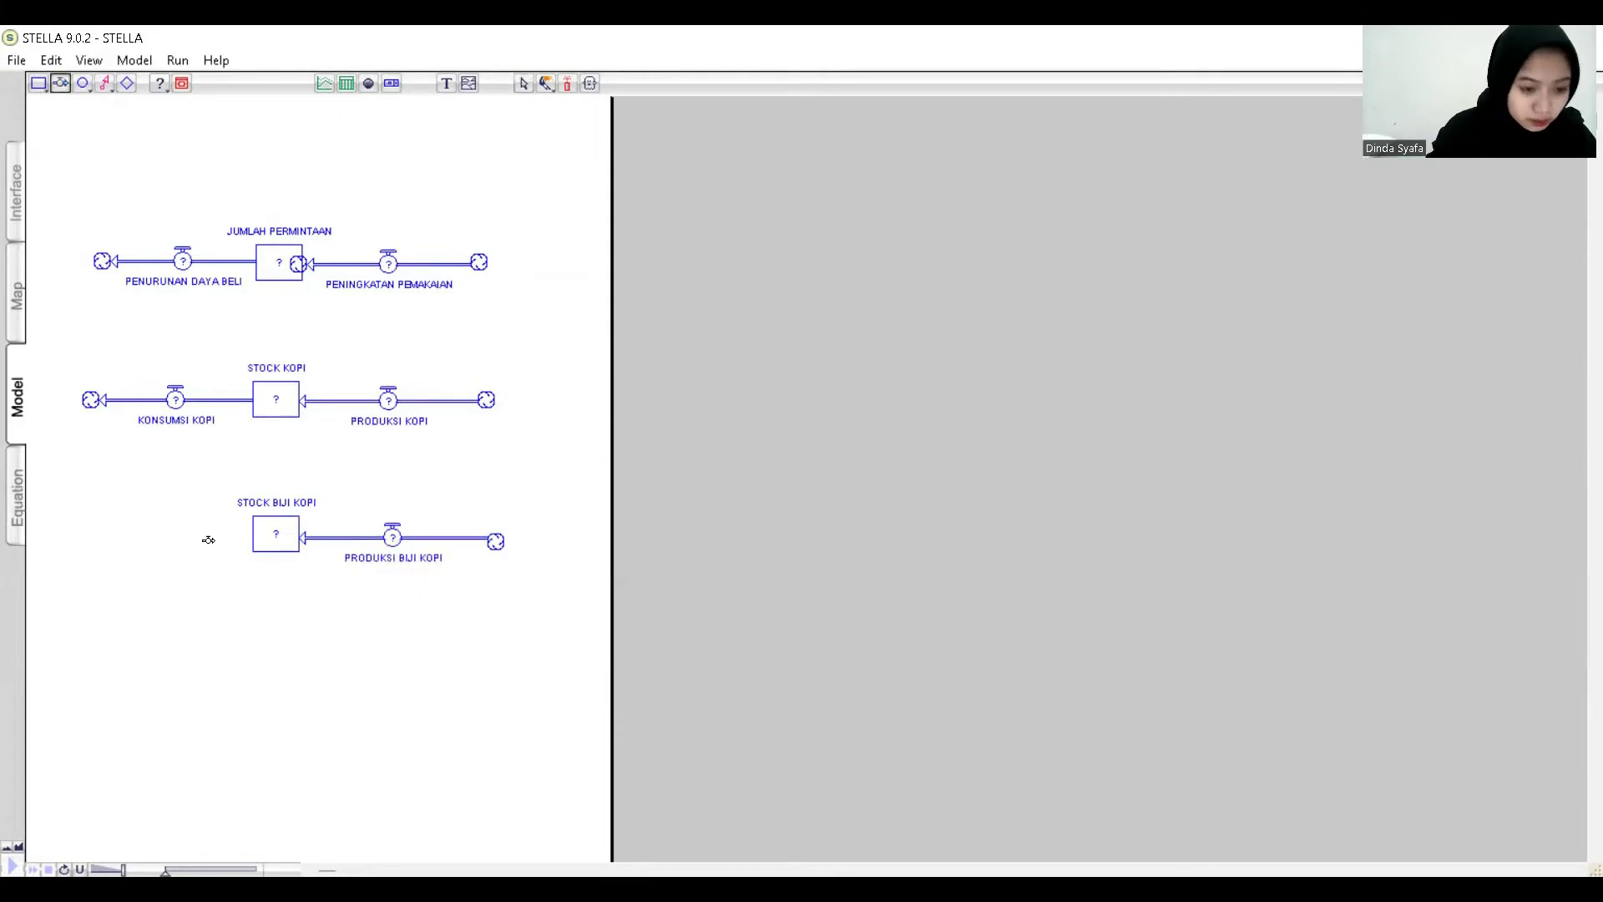
{"action": "left_click_drag", "start_coordinate": [263, 534], "coordinate": [86, 534]}
{"action": "type", "text": "BAHAN"}
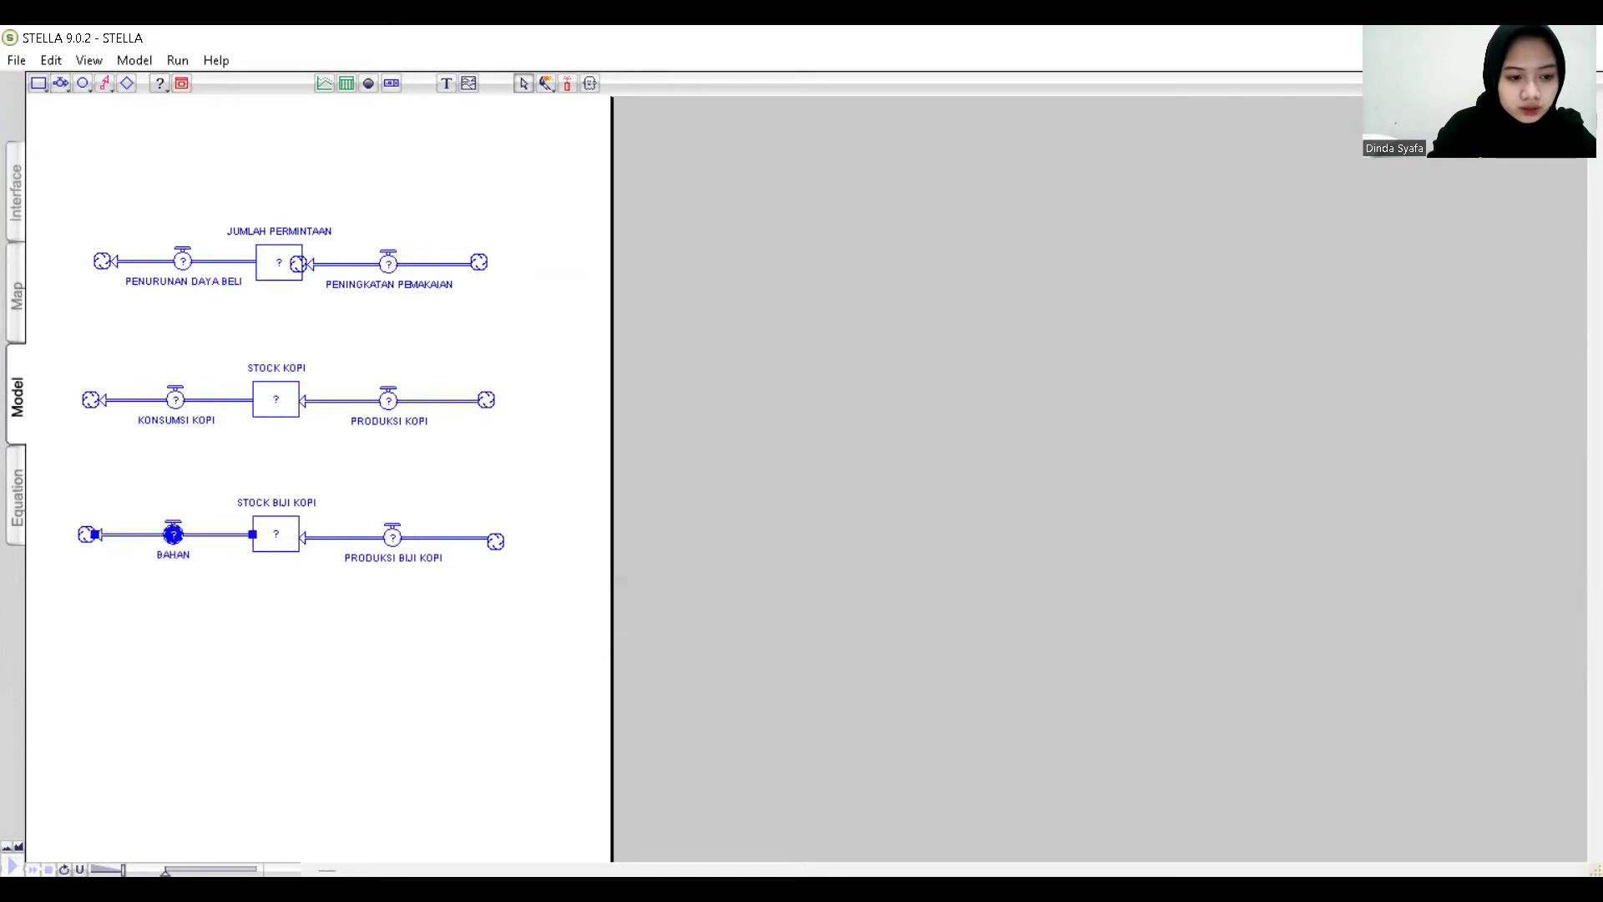
{"action": "type", "text": " BAKU RUSAK"}
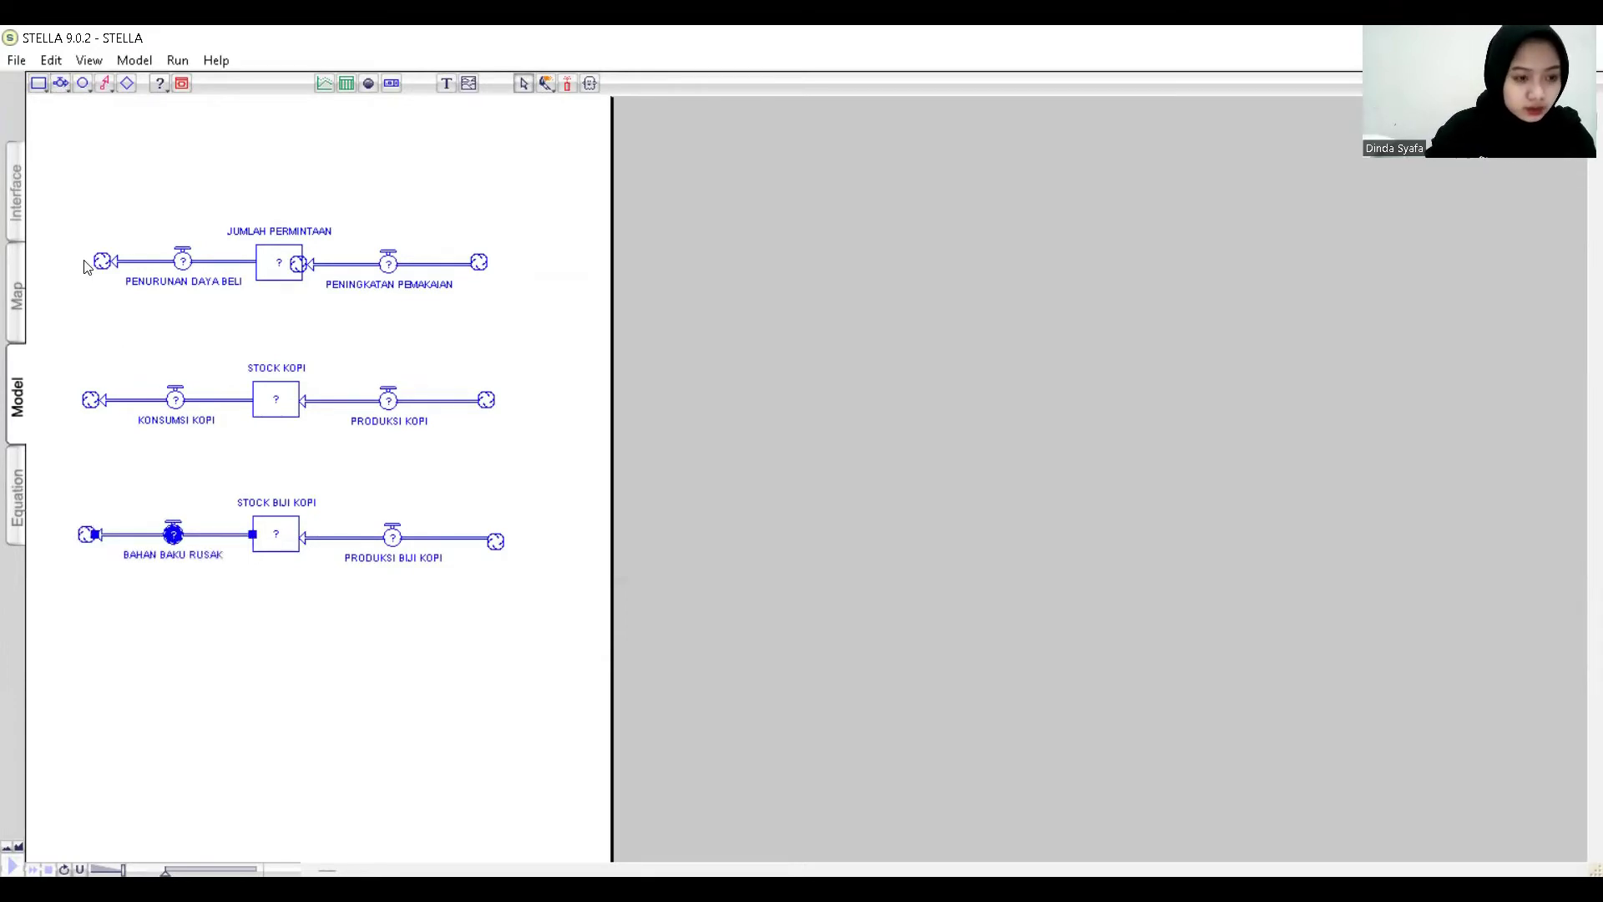
Add a converter above the PENURUNAN DAYA BELI flow and name it PERSENTASE PENURUNAN.
{"action": "left_click", "coordinate": [82, 83]}
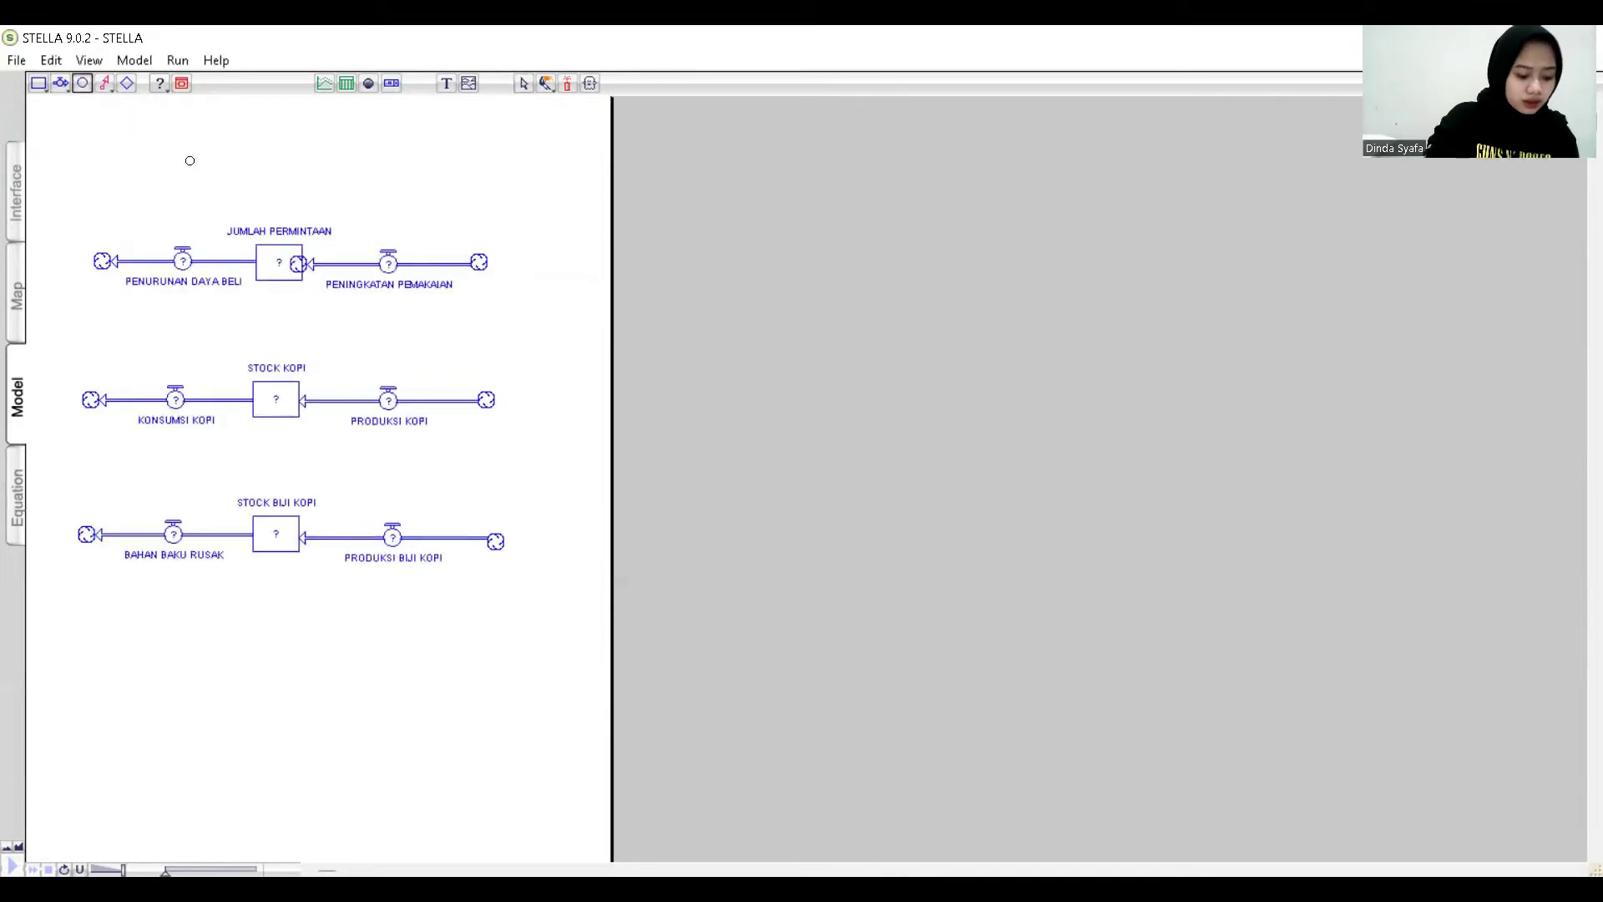
{"action": "left_click", "coordinate": [175, 159]}
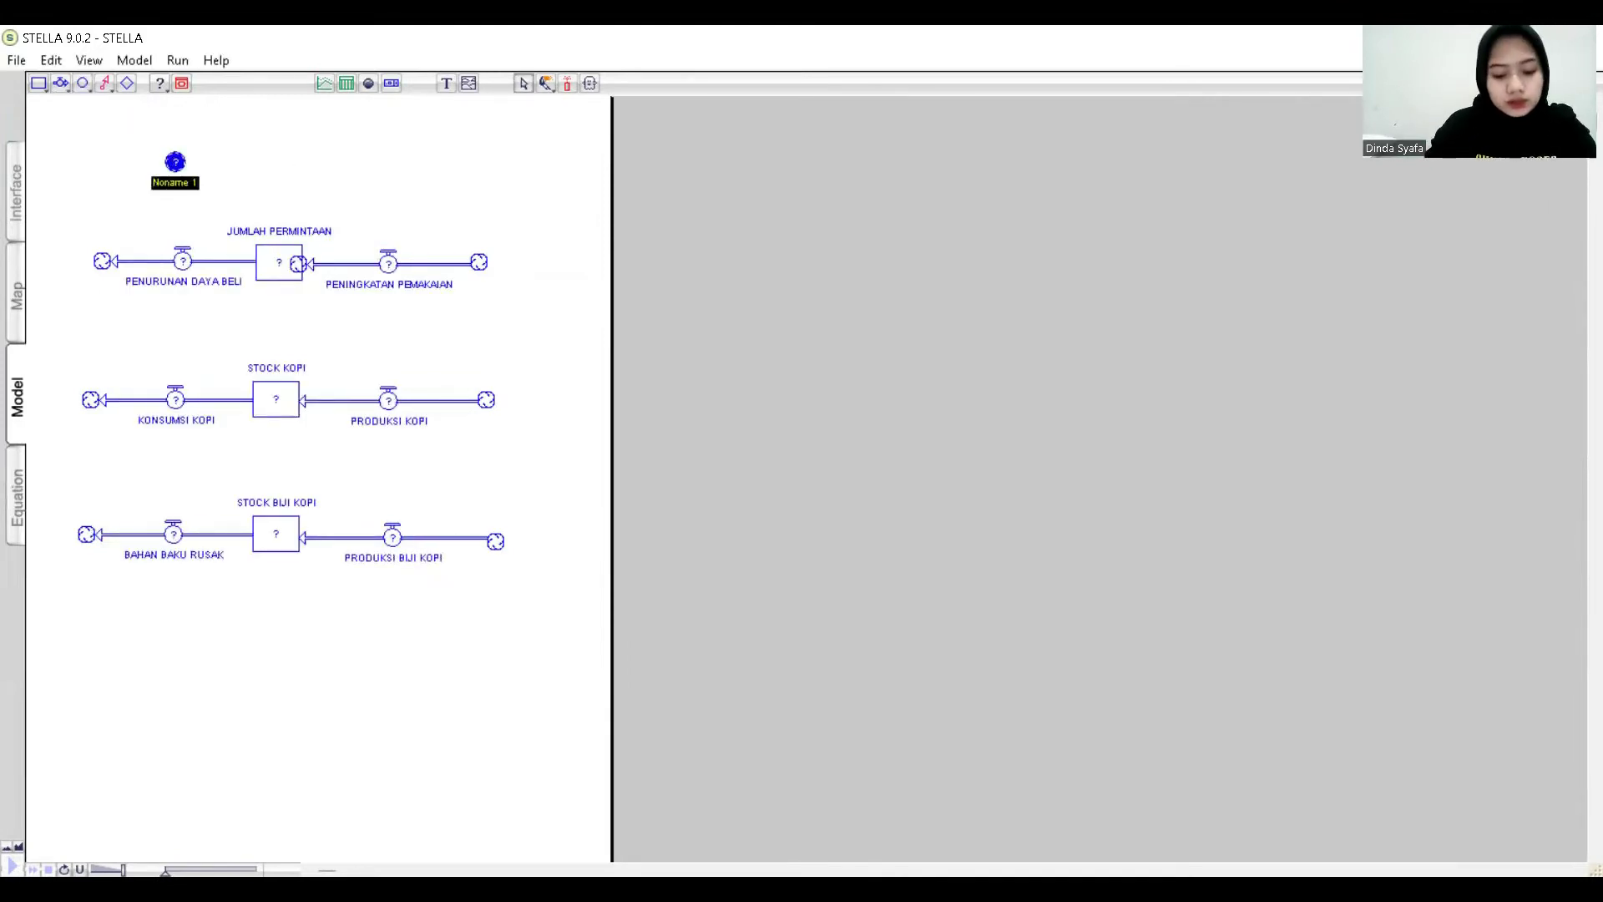
{"action": "type", "text": "PERSENTA"}
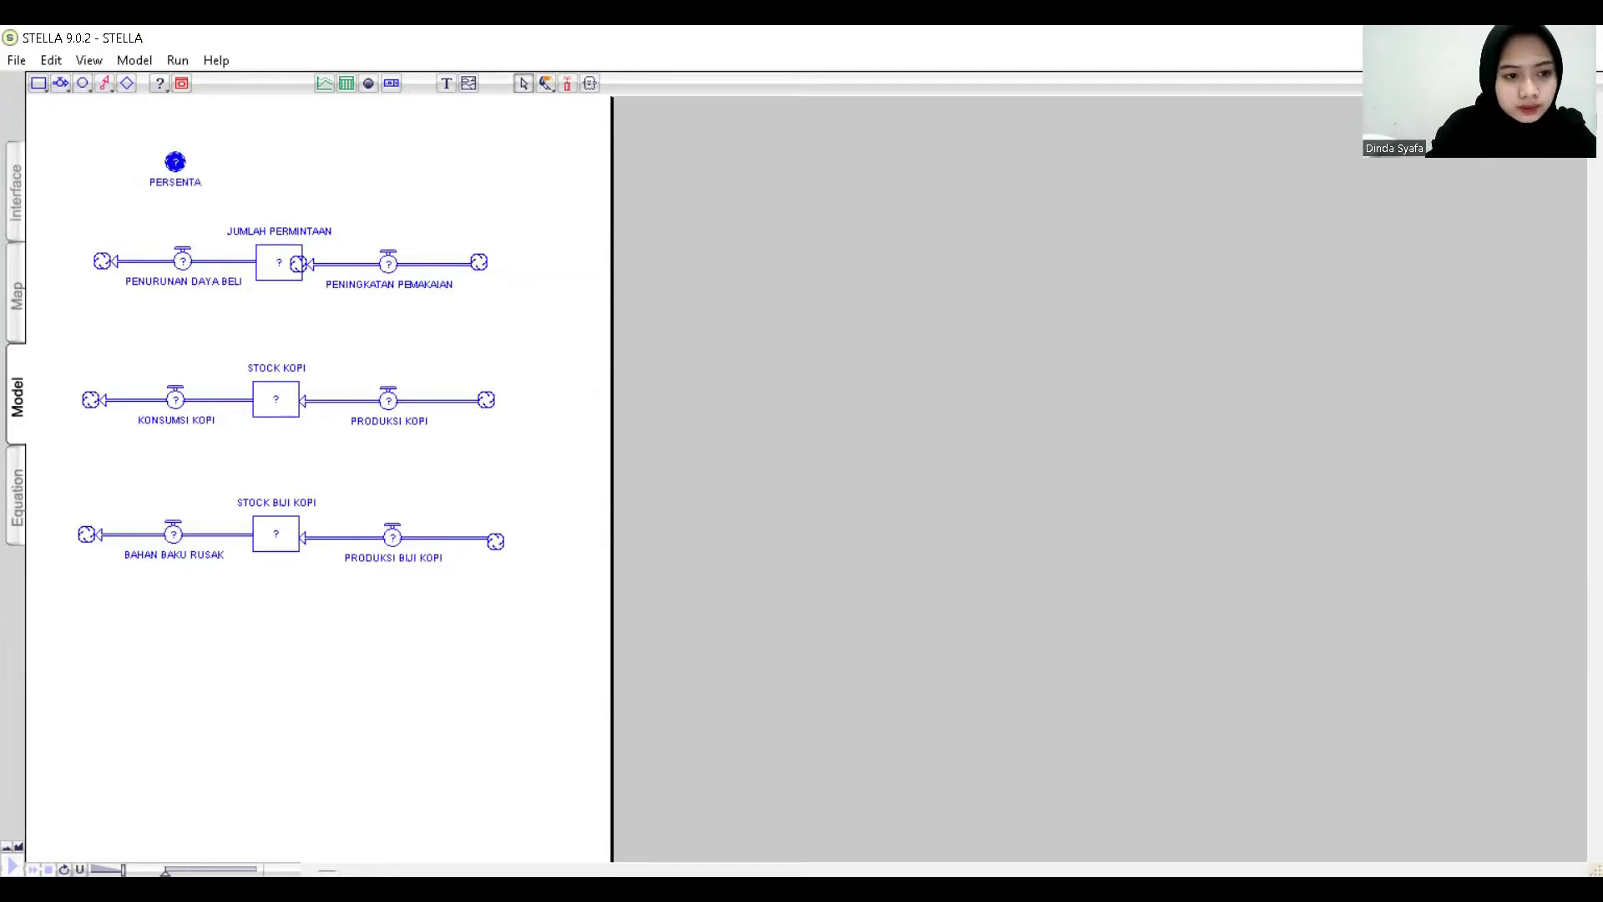
{"action": "type", "text": "SE PEN"}
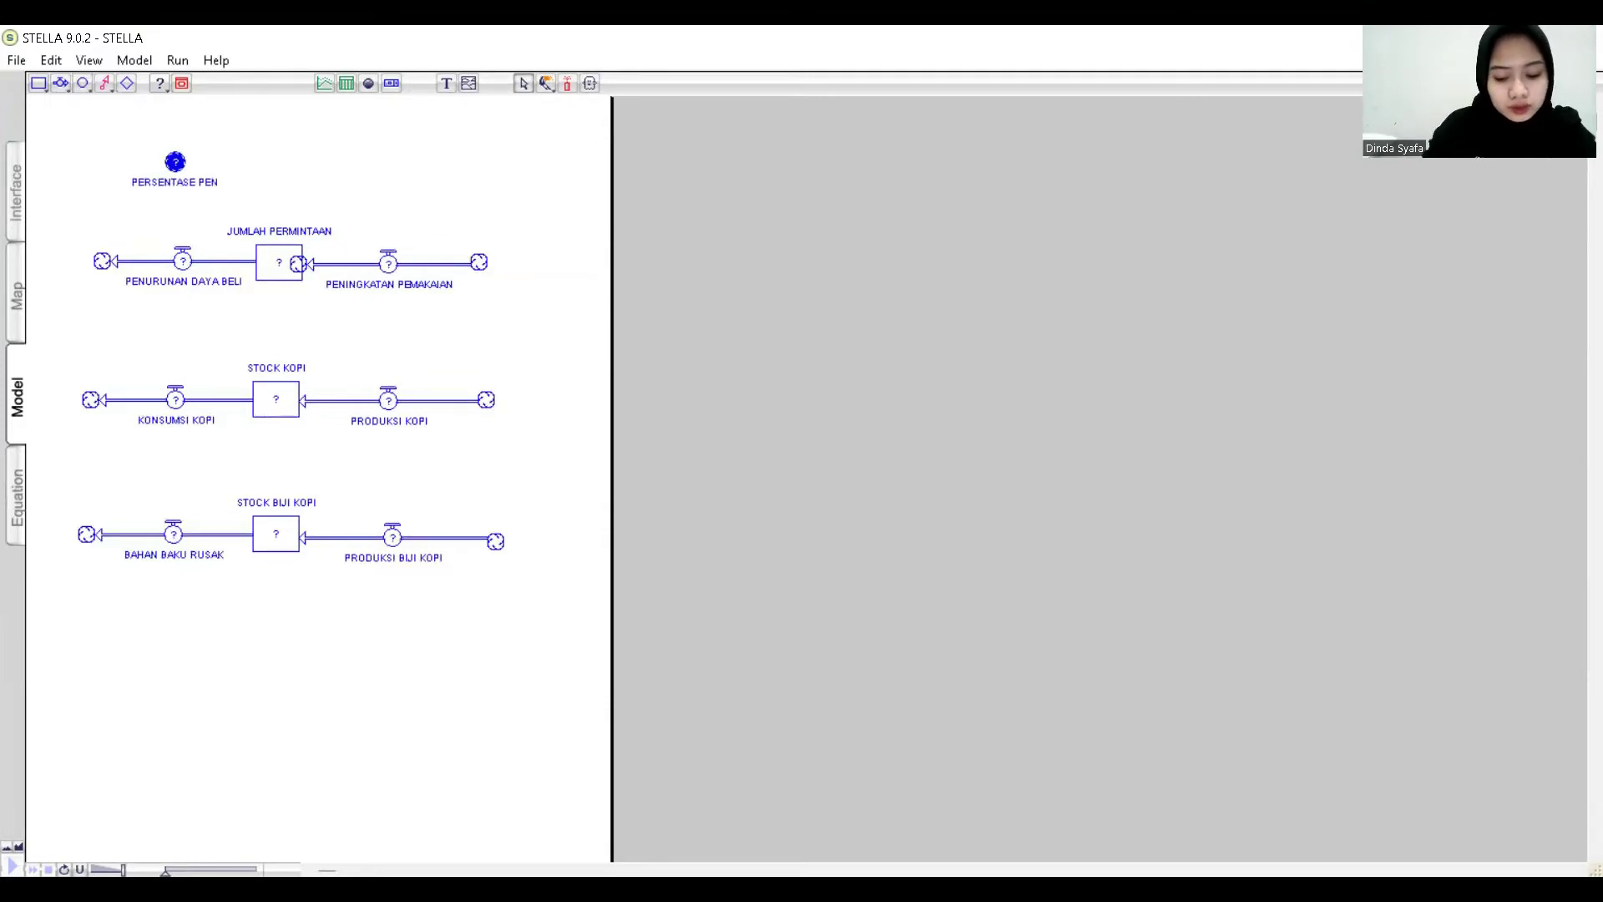
{"action": "type", "text": "URUNAN"}
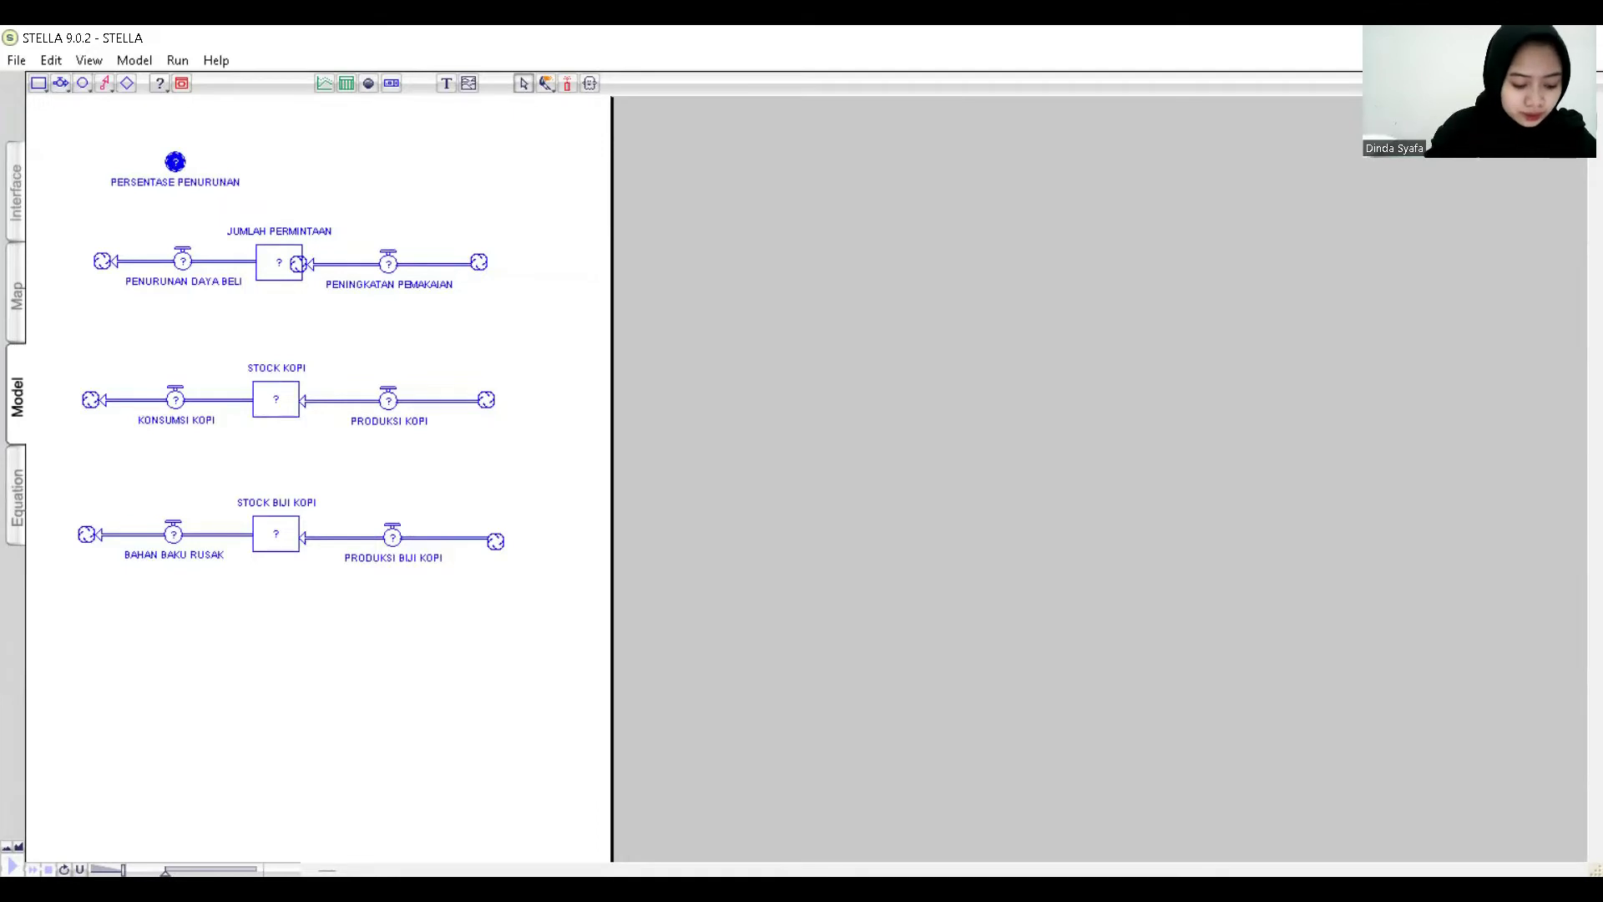
Add a converter above the PENINGKATAN PEMAKAIAN flow and name it PERSENTASE PENINGKATAN PEMAKAIAN.
{"action": "left_click", "coordinate": [82, 83]}
{"action": "left_click", "coordinate": [414, 165]}
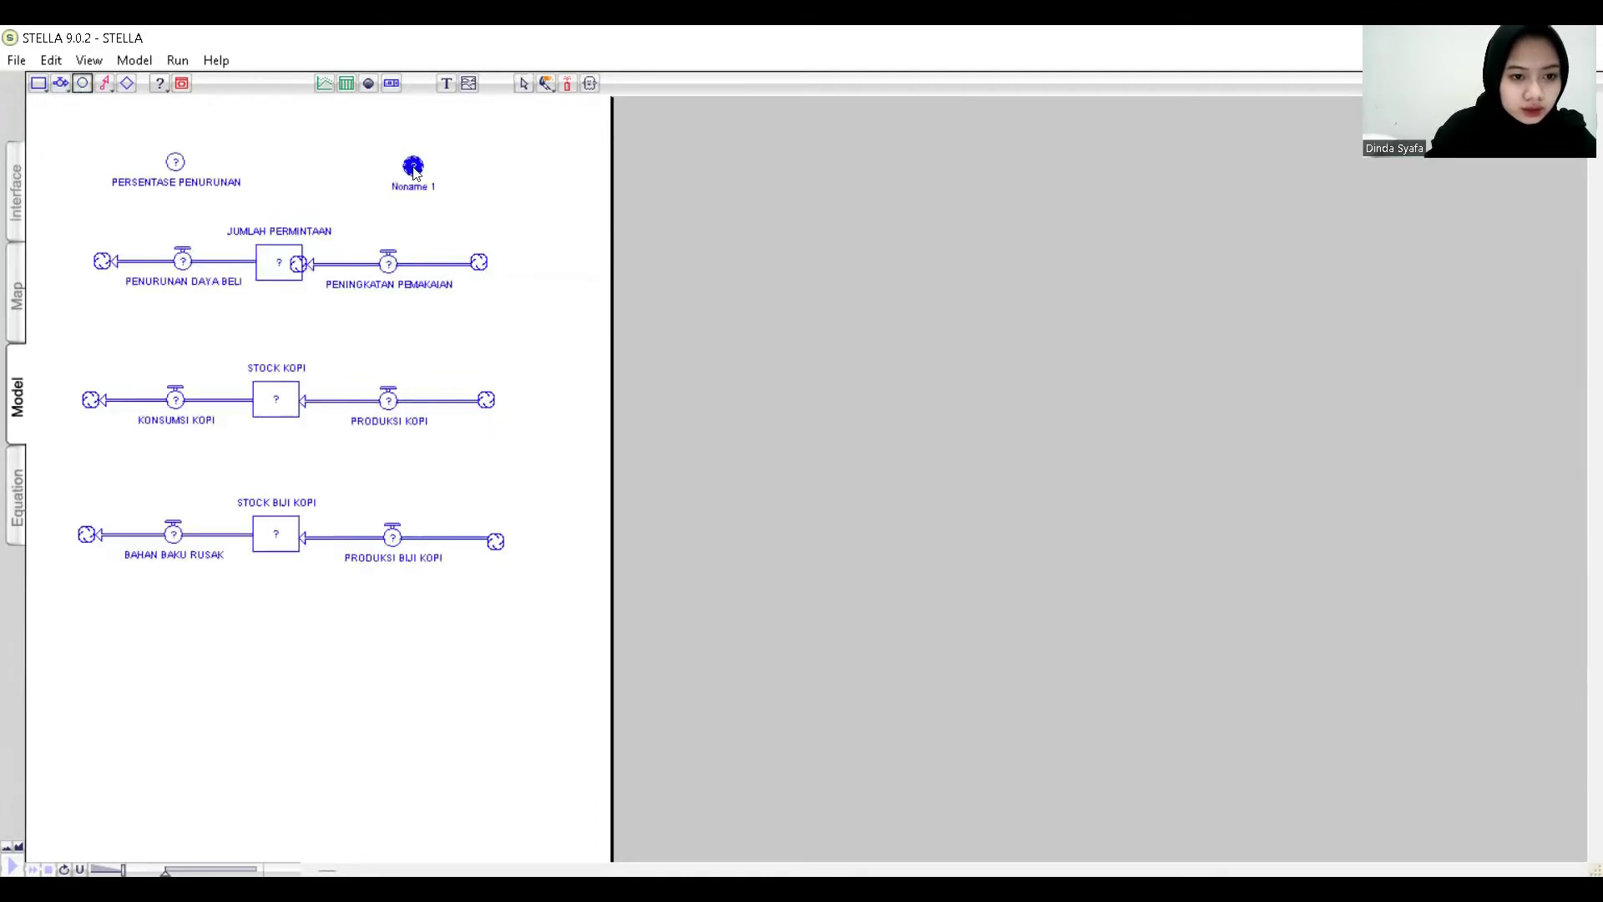
{"action": "type", "text": "PER"}
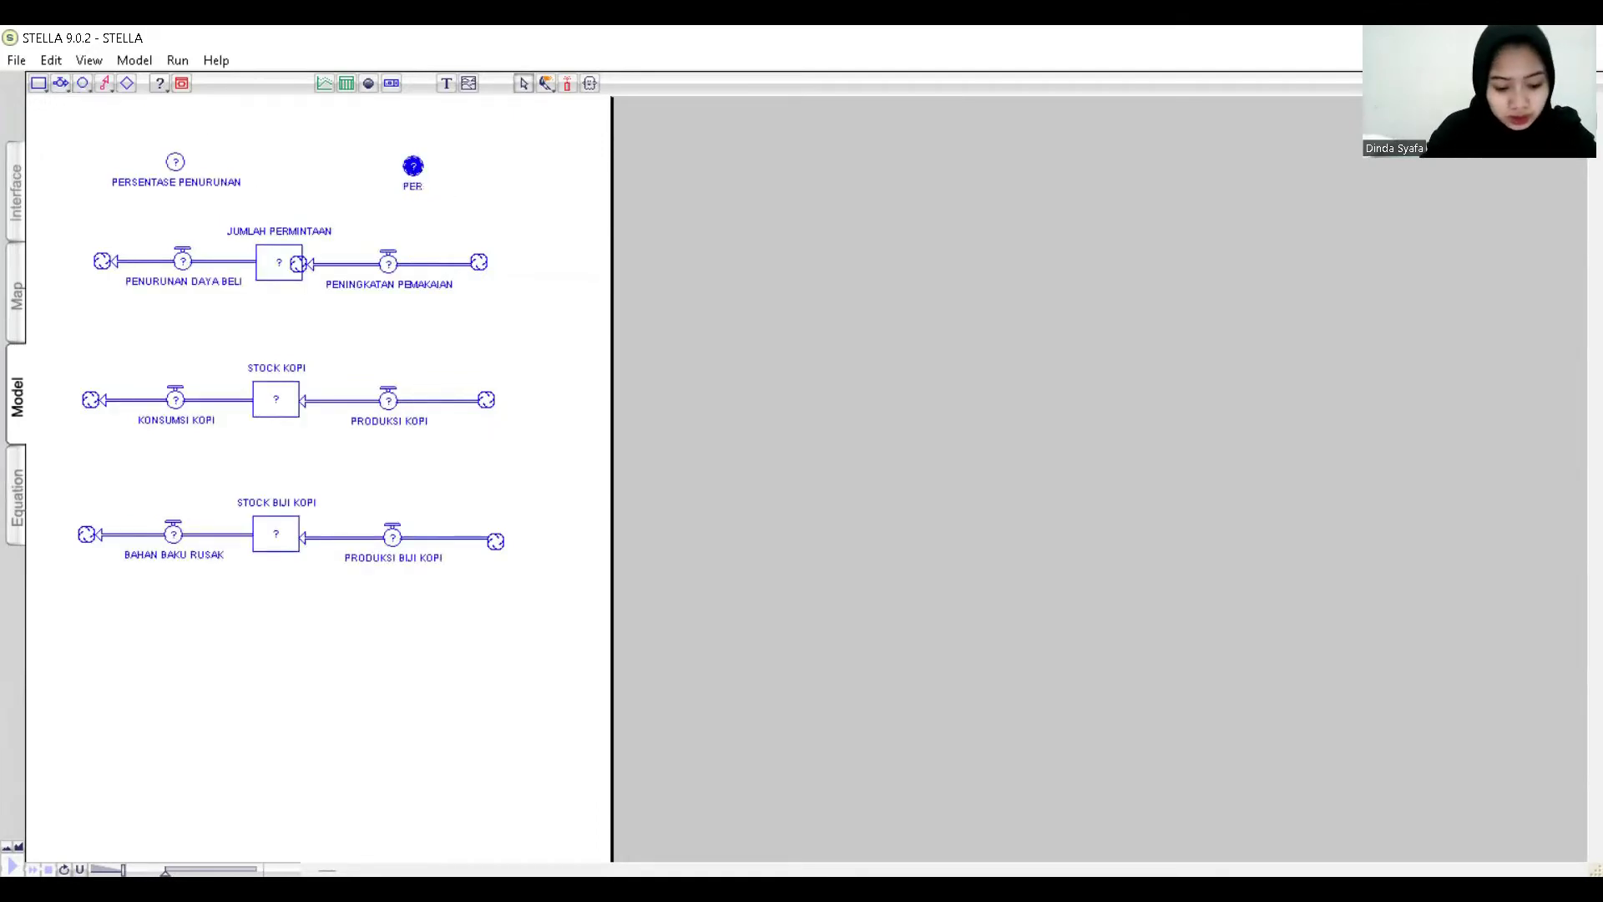
{"action": "type", "text": "SENTASE"}
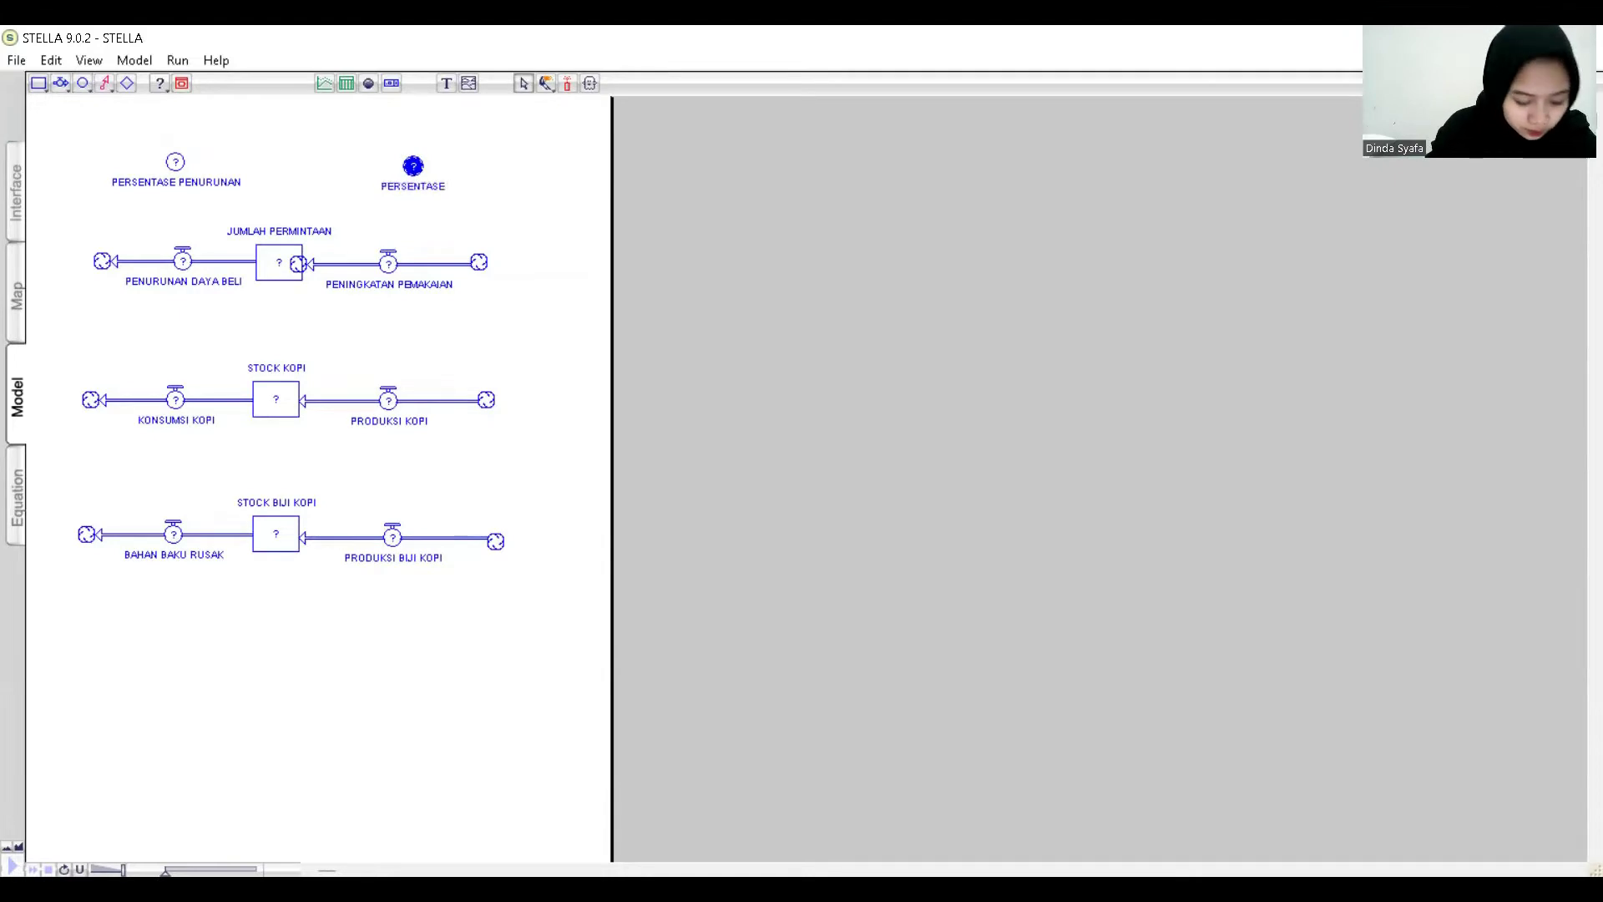
{"action": "type", "text": " PENING"}
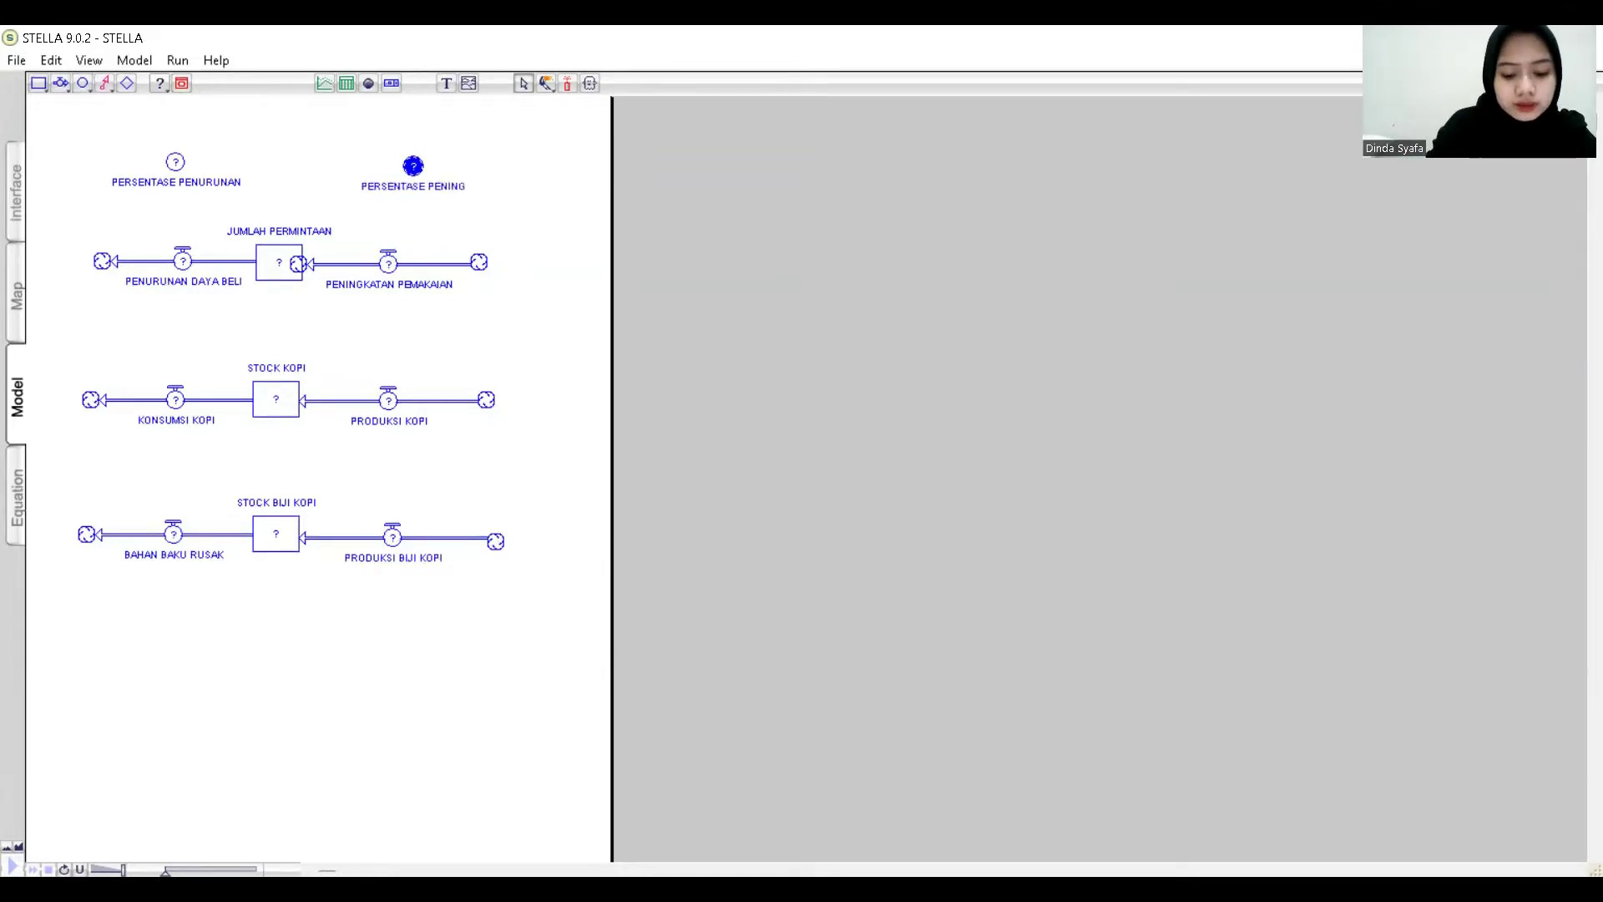
{"action": "type", "text": "KATAN PEMAKAI"}
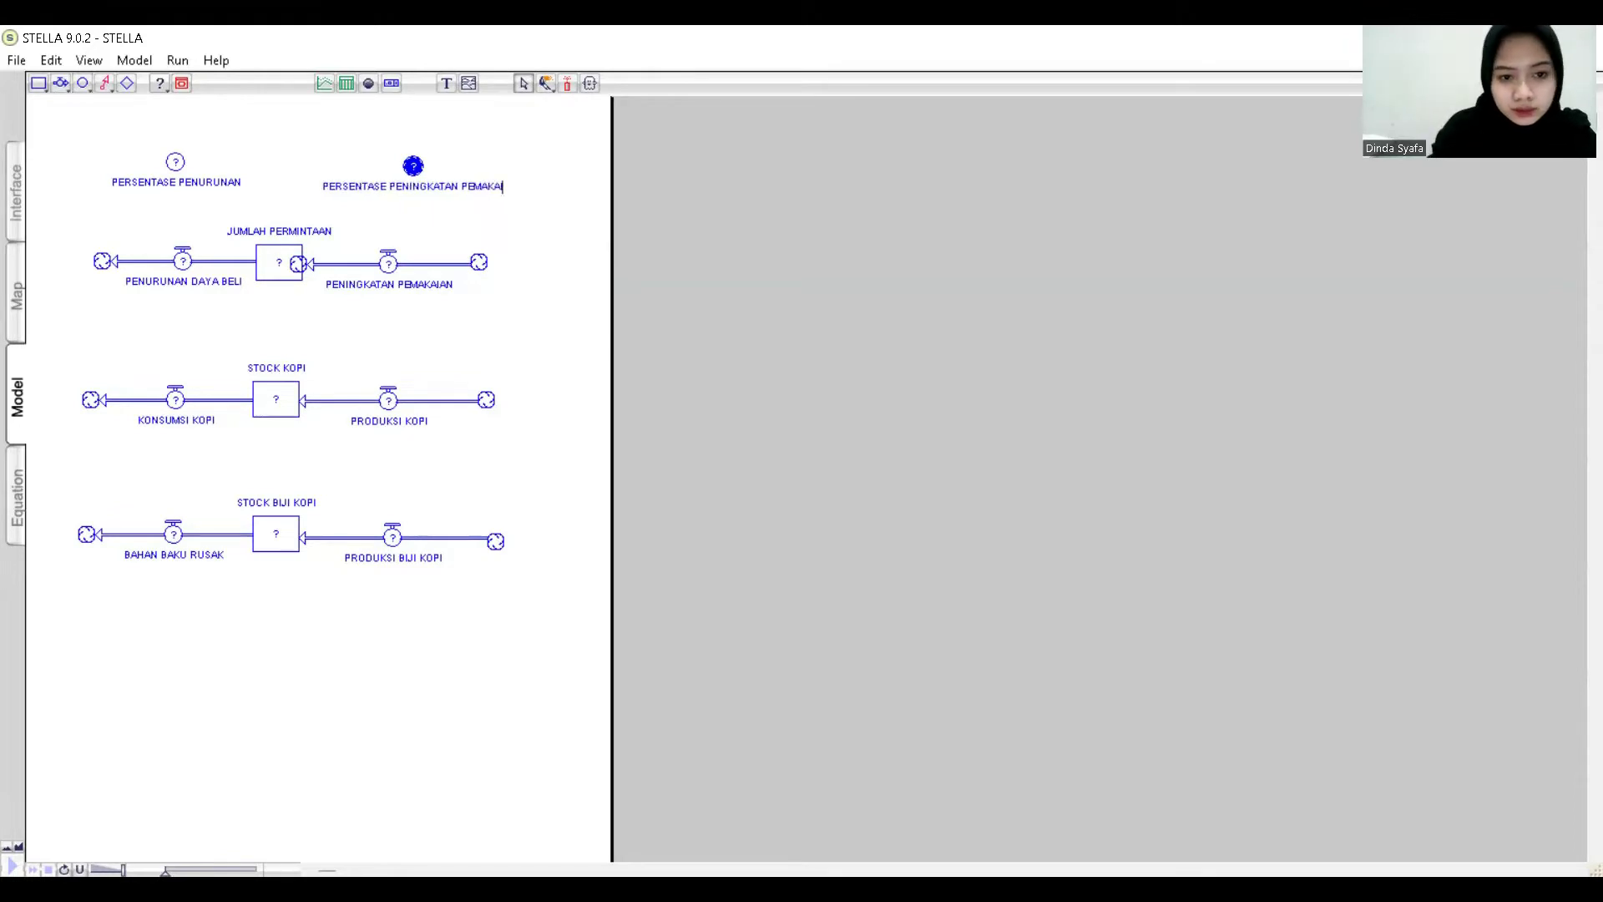
{"action": "type", "text": "AN"}
Add a converter above the PRODUKSI KOPI flow and name it KOMPOSISI PENGGUNAAN BAHAN BAKU.
{"action": "left_click", "coordinate": [82, 83]}
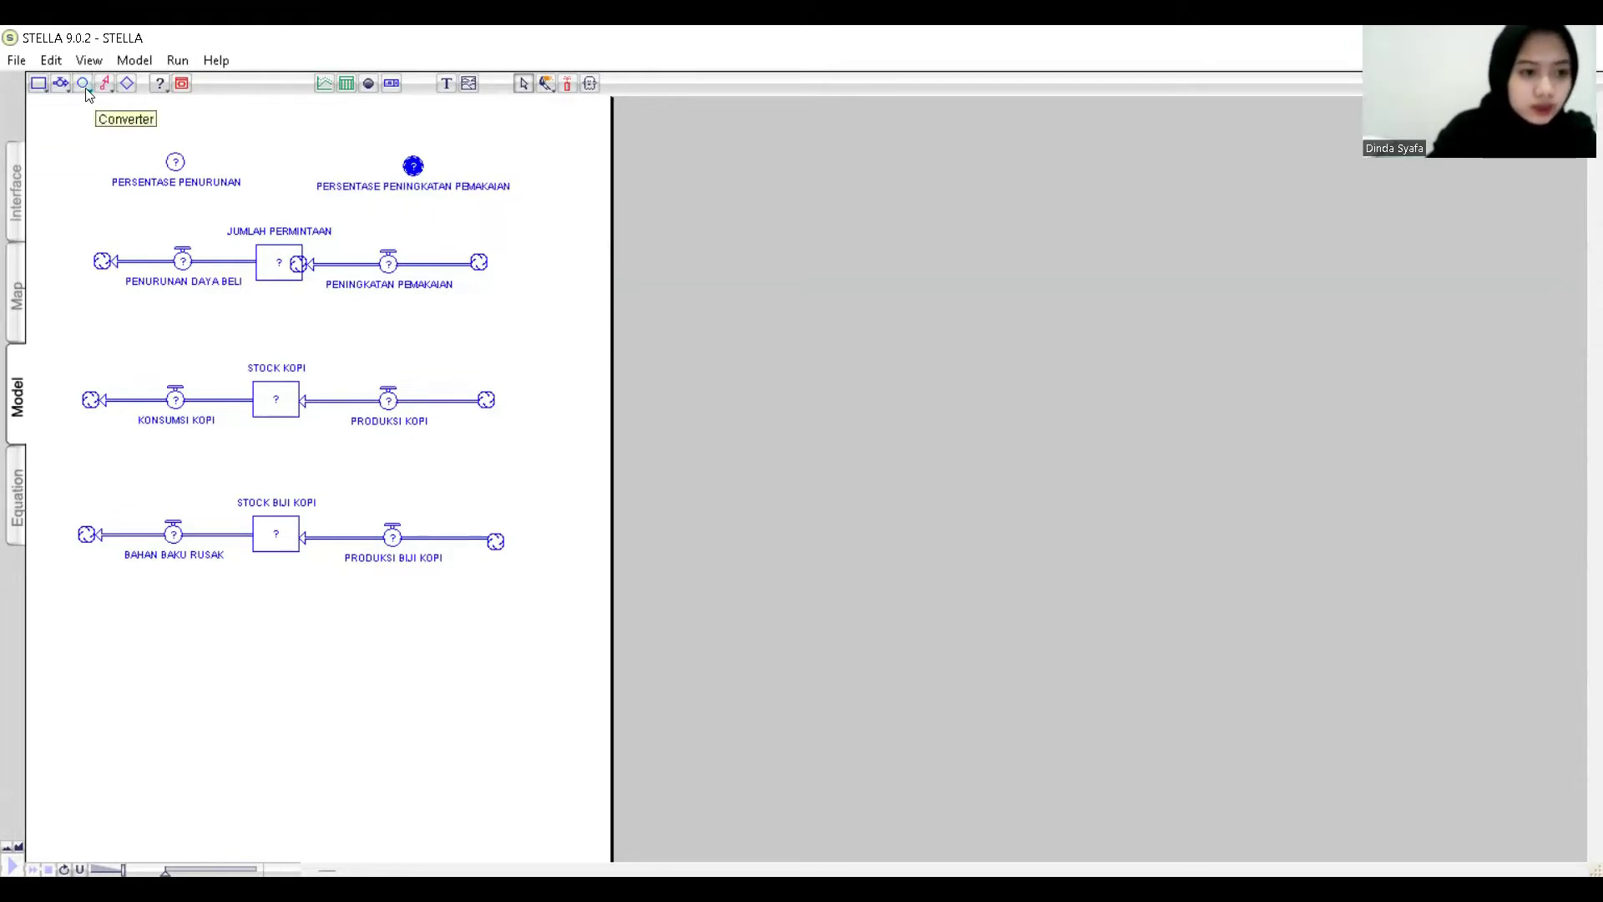
{"action": "left_click", "coordinate": [390, 327]}
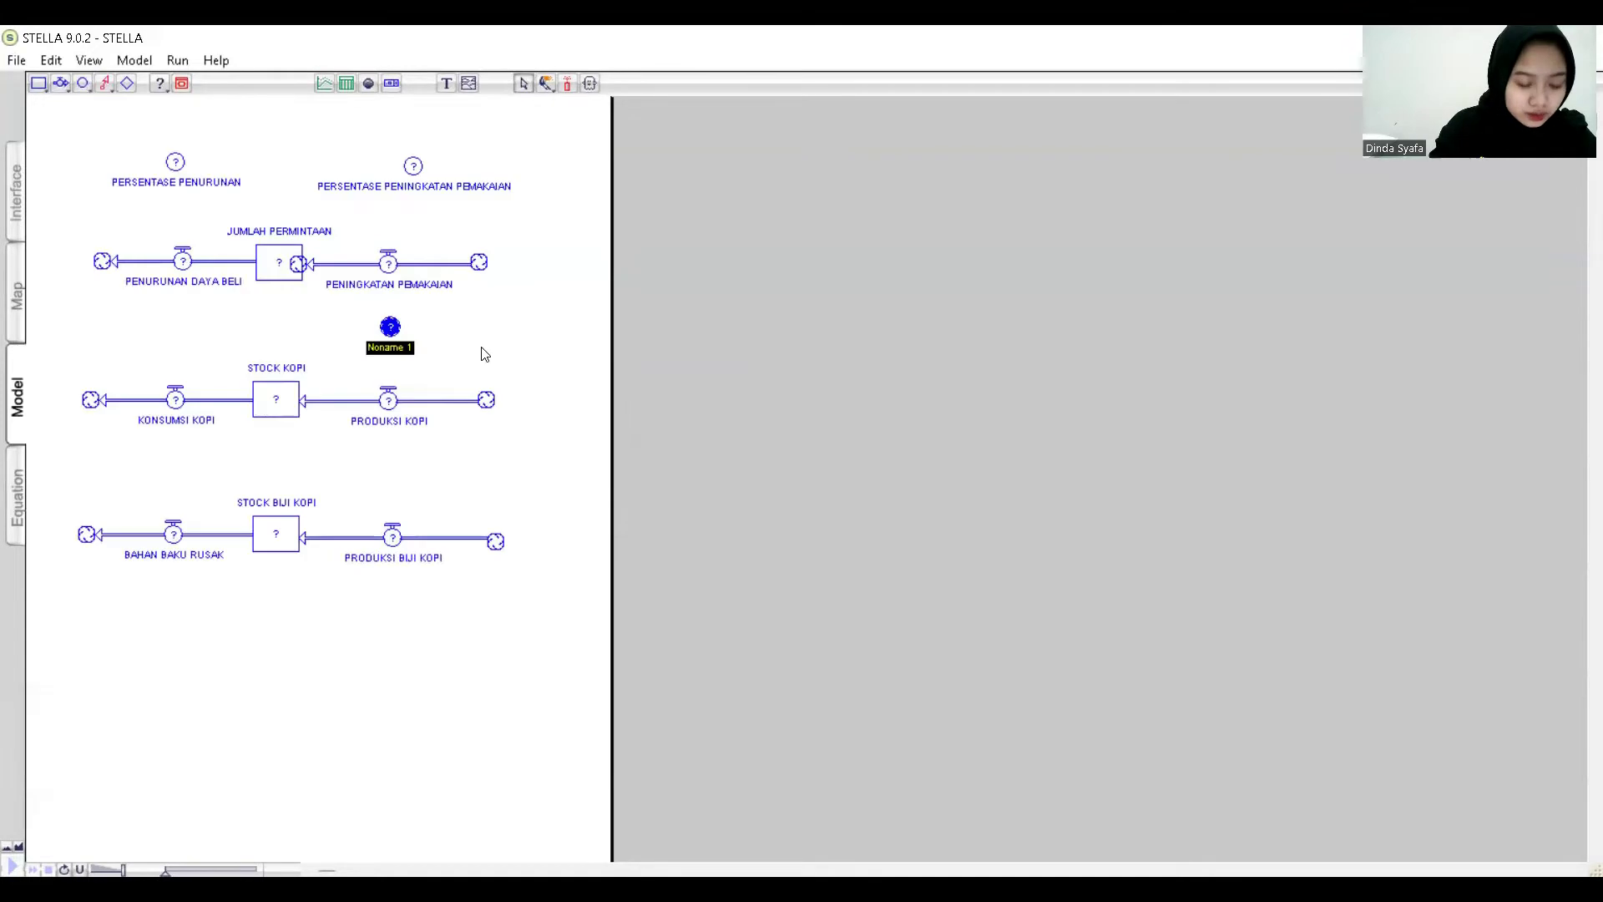
{"action": "type", "text": "KOM"}
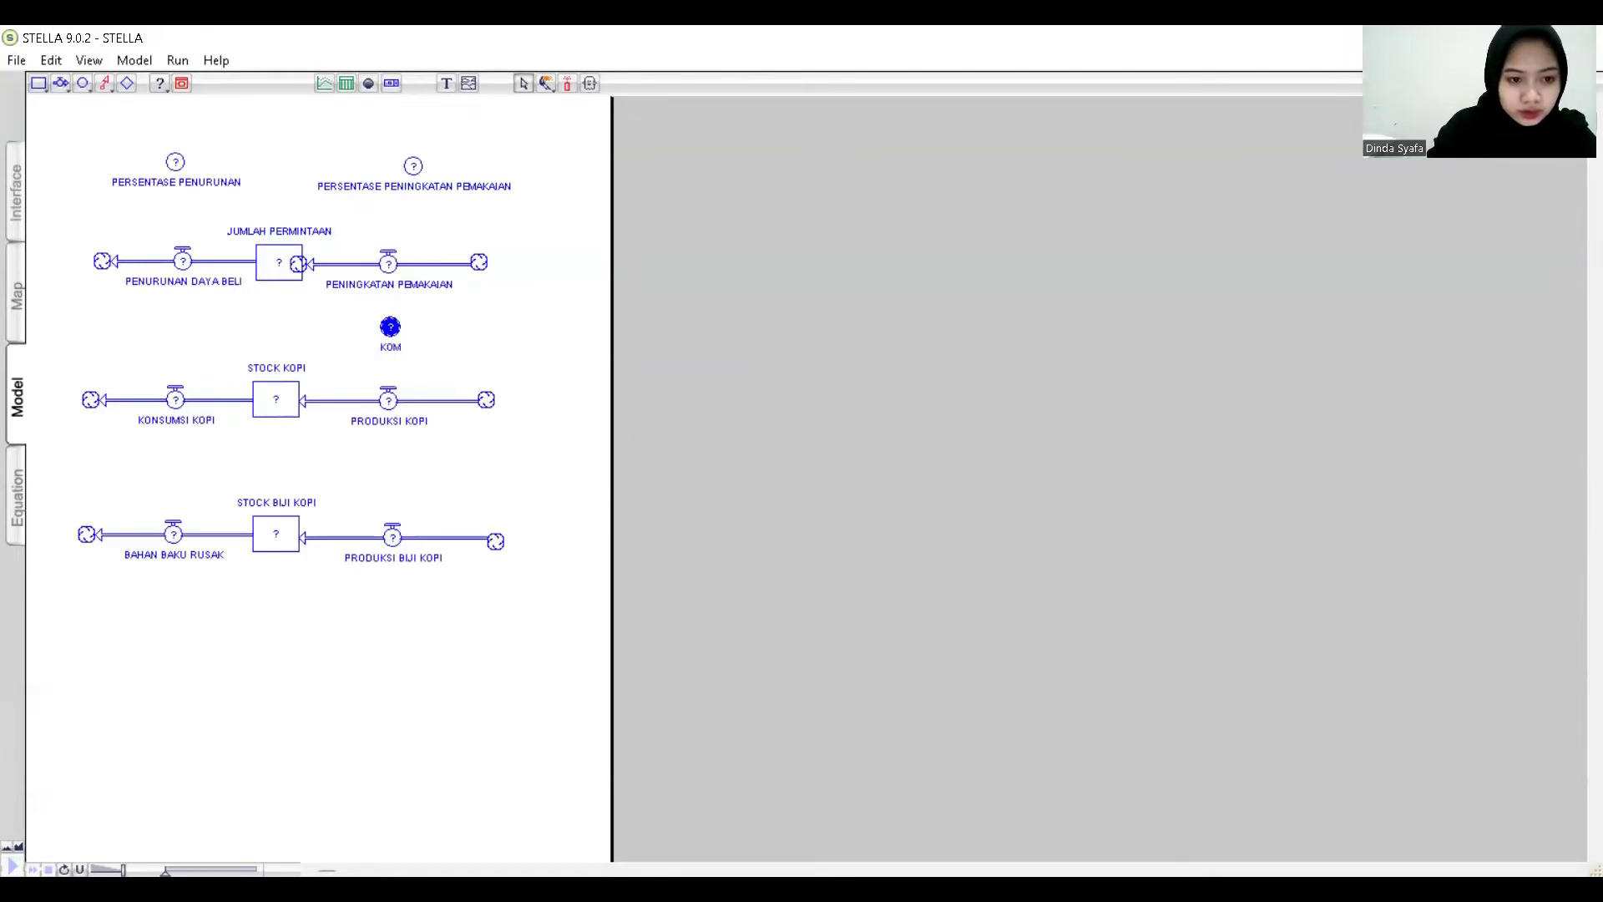
{"action": "type", "text": "POSISI"}
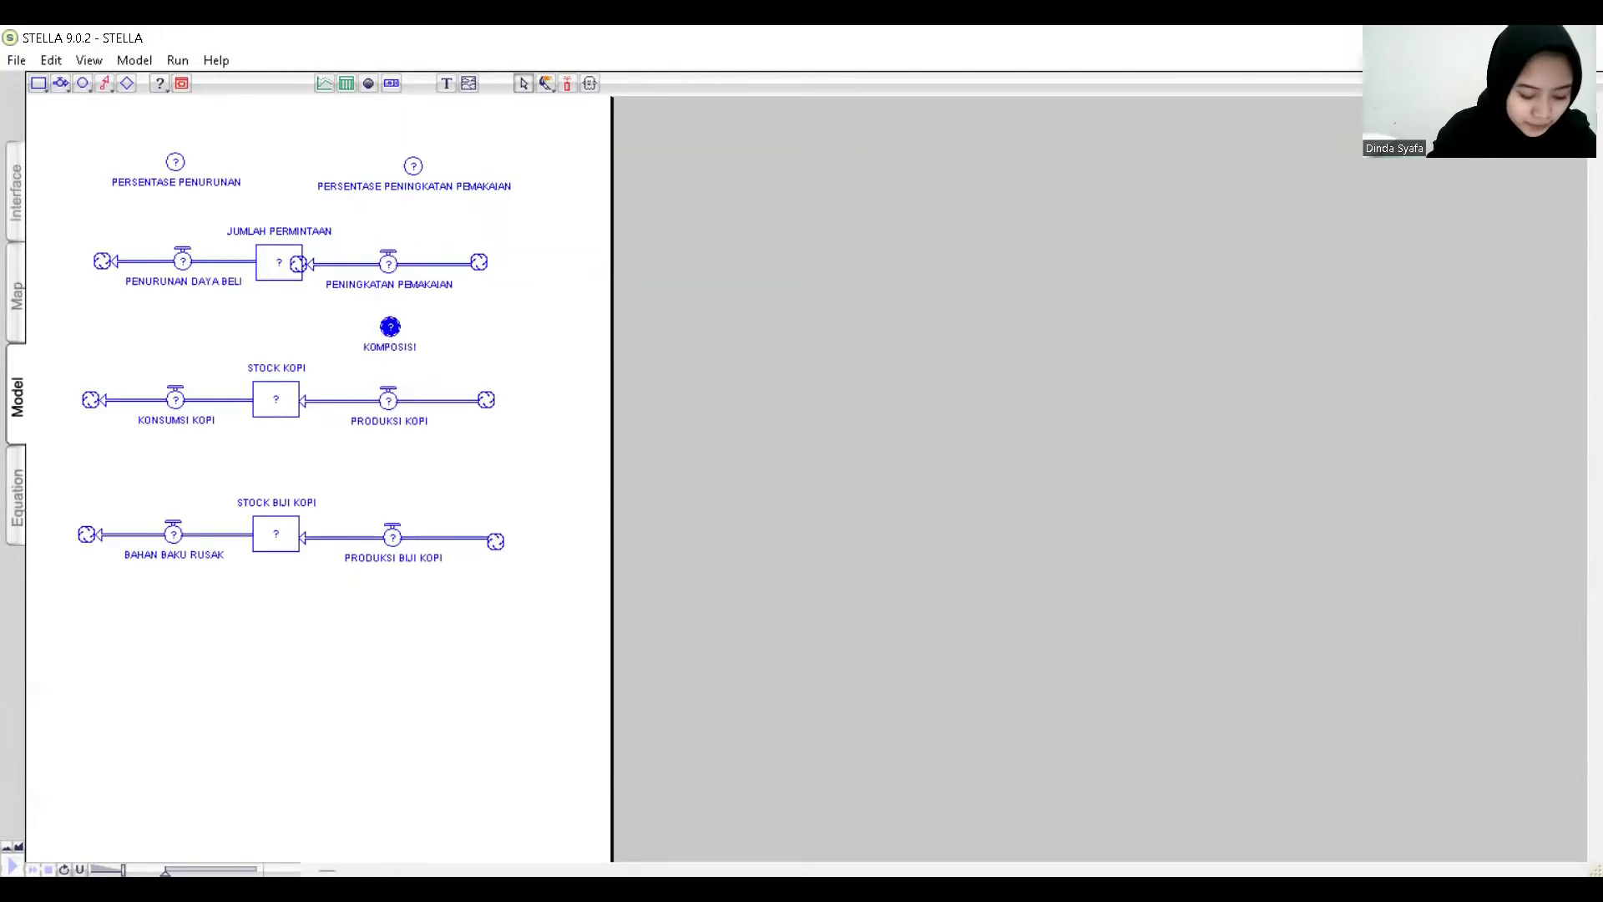
{"action": "type", "text": " PENGG"}
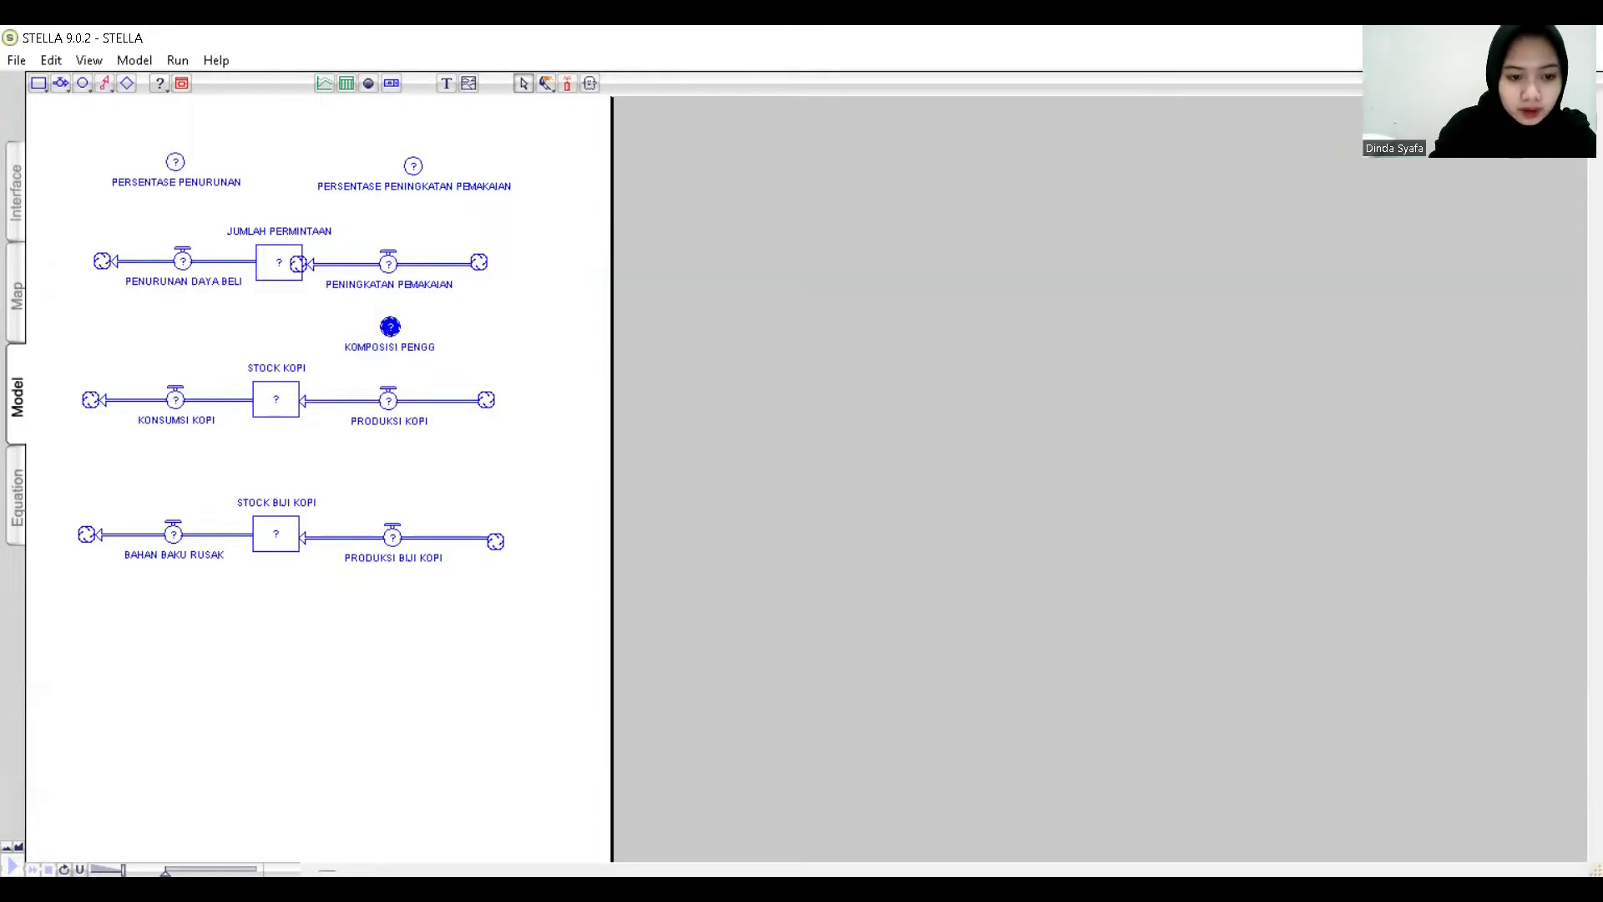
{"action": "type", "text": "UNAAN BAHAN"}
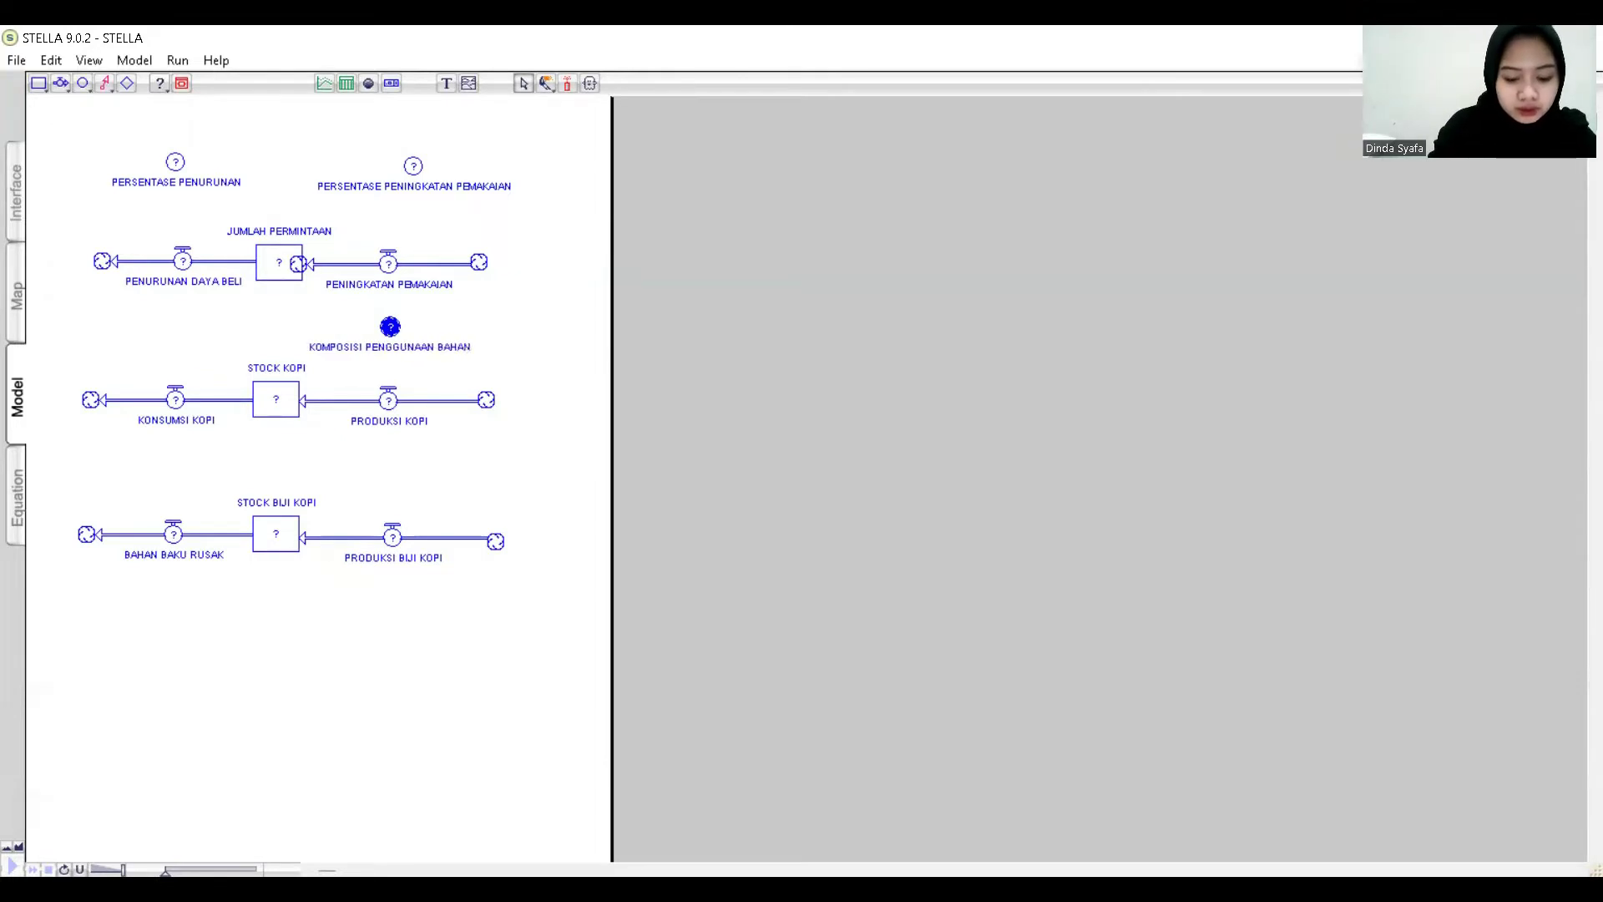
{"action": "type", "text": " BAHU"}
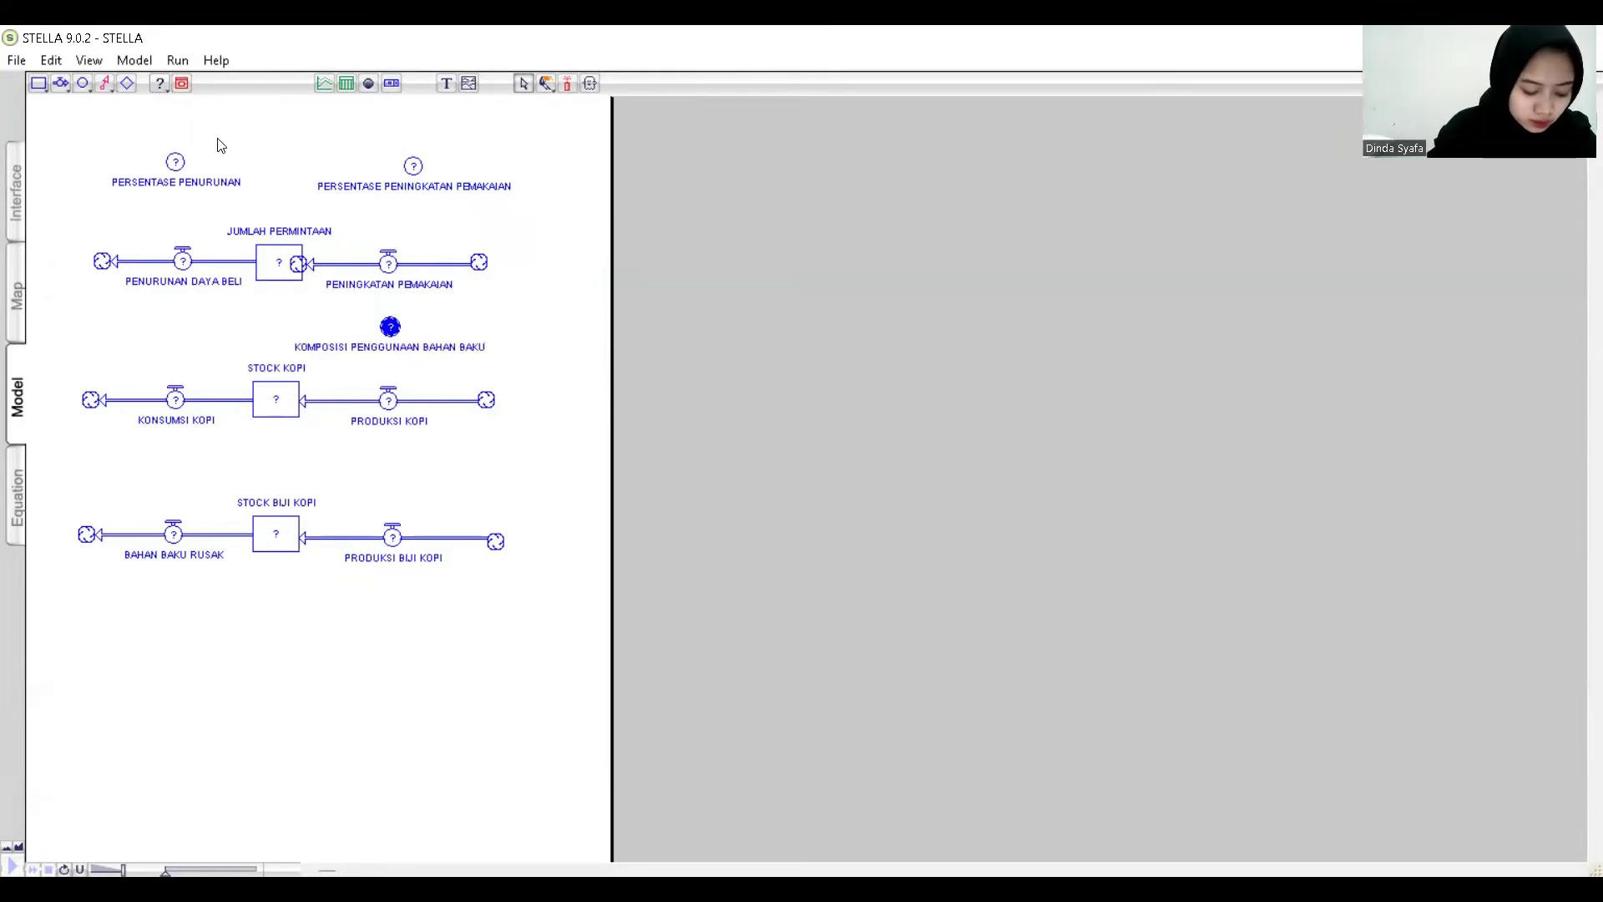
Add a converter above the PRODUKSI BIJI KOPI flow and name it PERSENTASE PENINGKATAN PRODUKSI BIJI KOPI.
{"action": "left_click", "coordinate": [83, 87]}
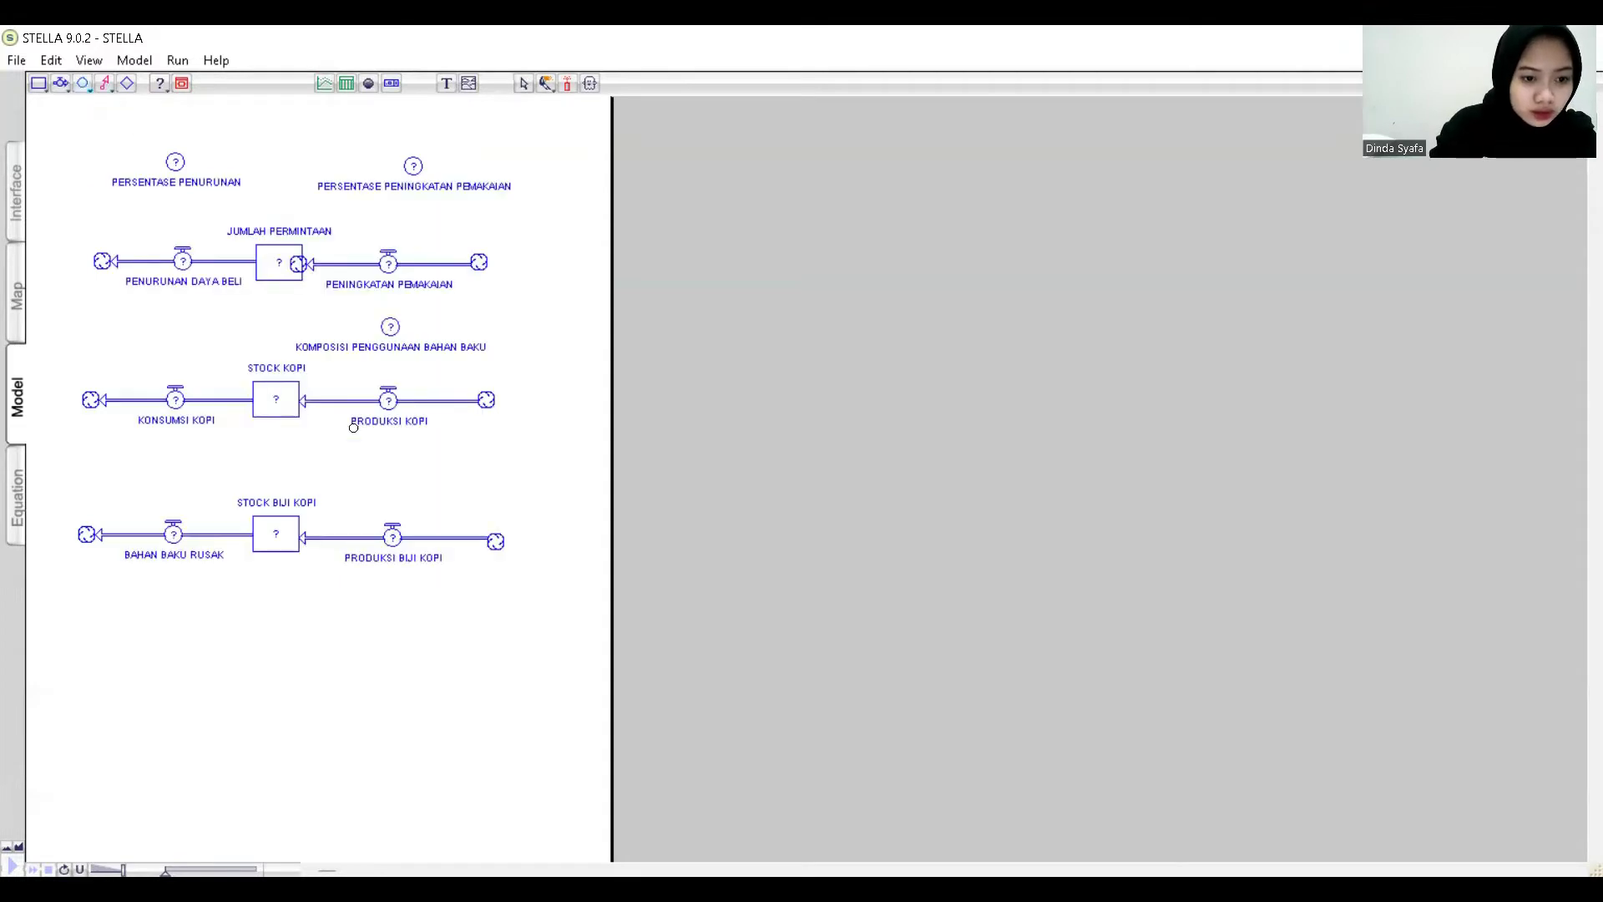
{"action": "left_click", "coordinate": [391, 466]}
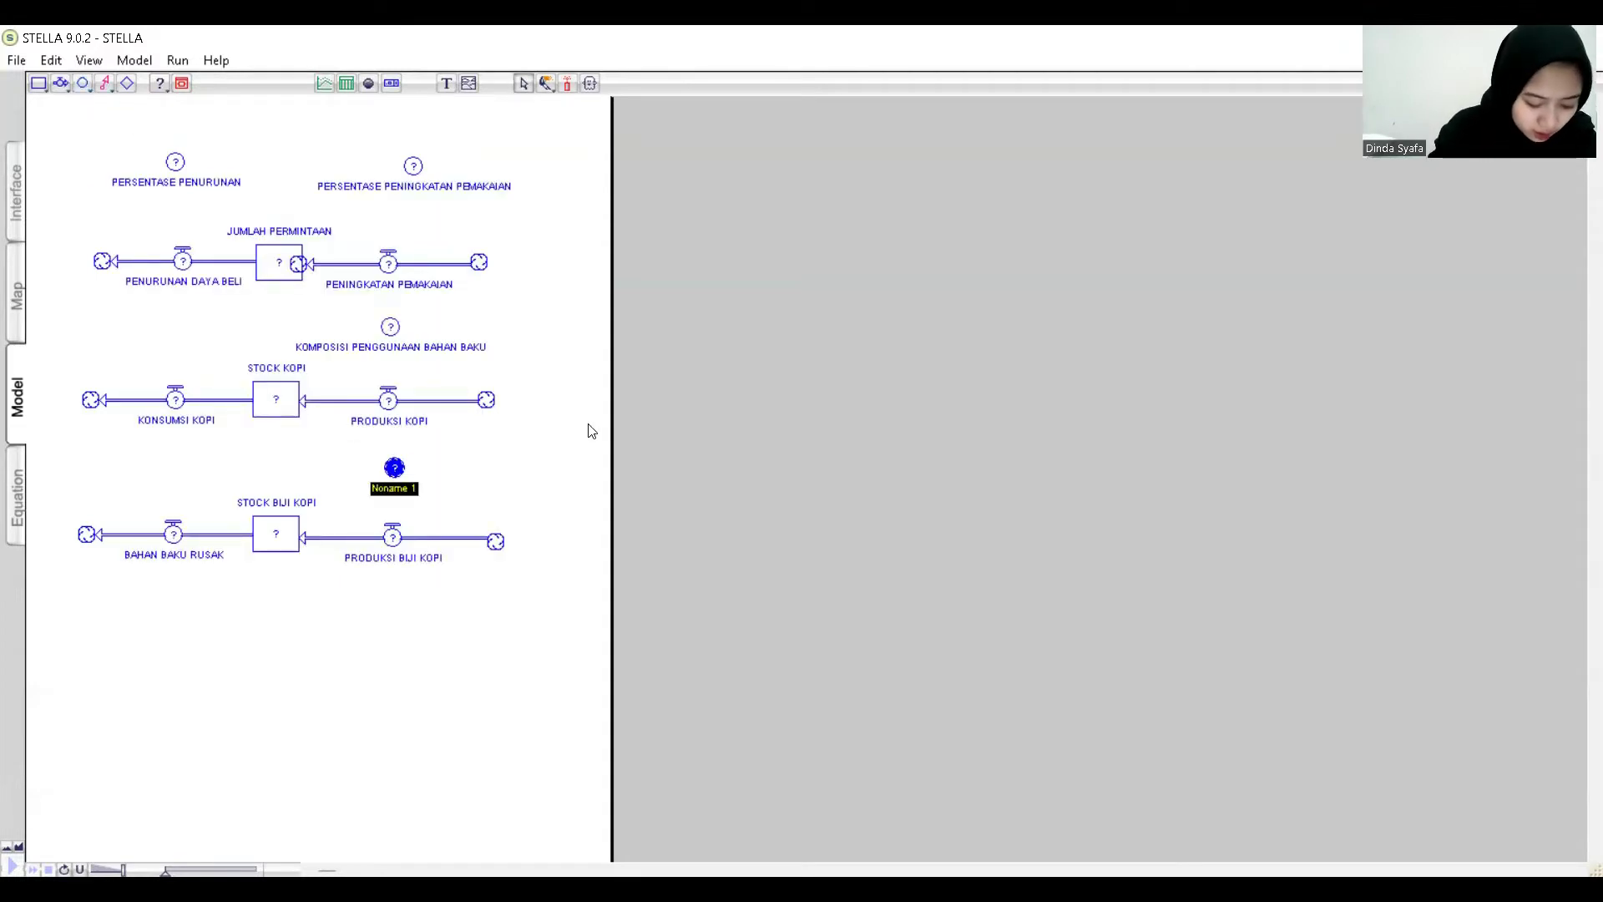
{"action": "type", "text": "PERSENT"}
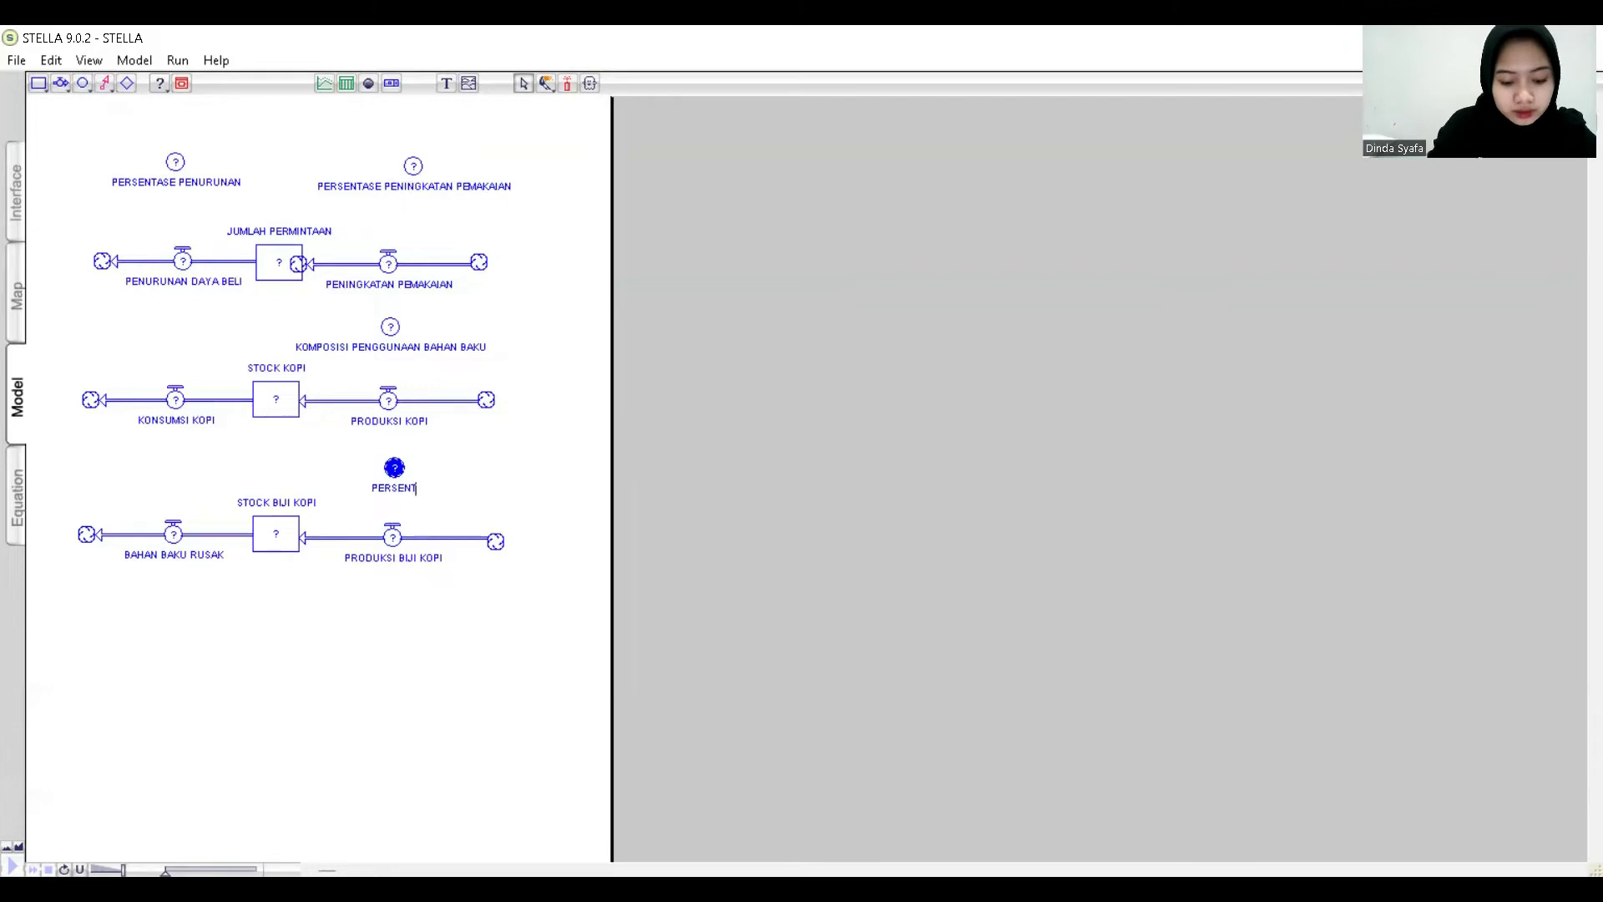
{"action": "type", "text": "ASE PENINGKAA"}
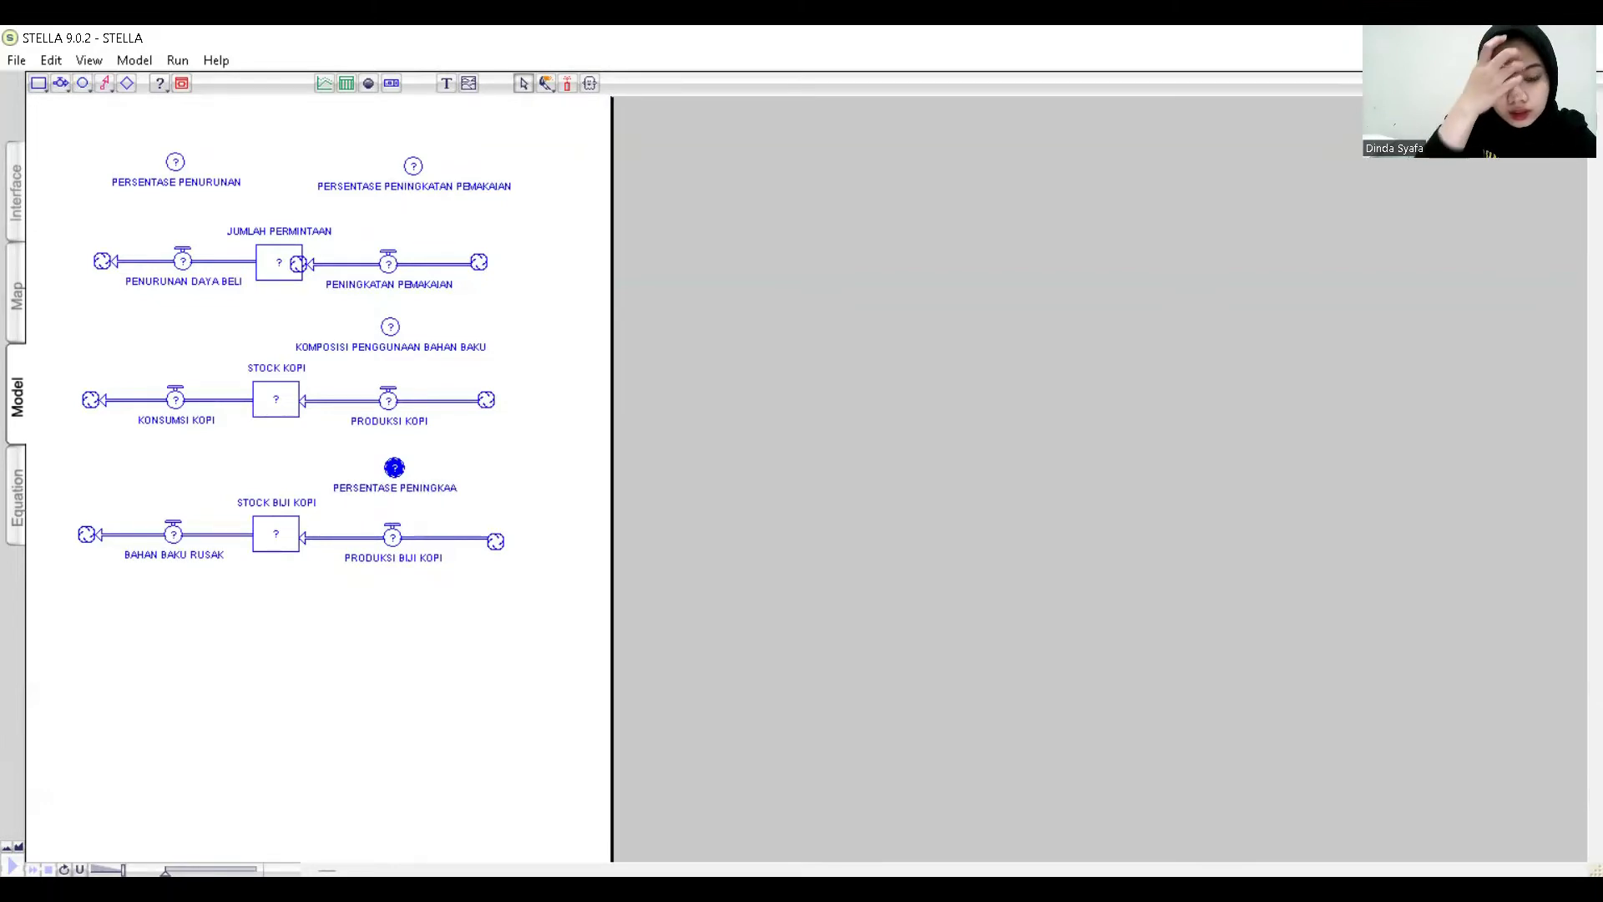
{"action": "key", "text": "BackSpace"}
{"action": "type", "text": "T"}
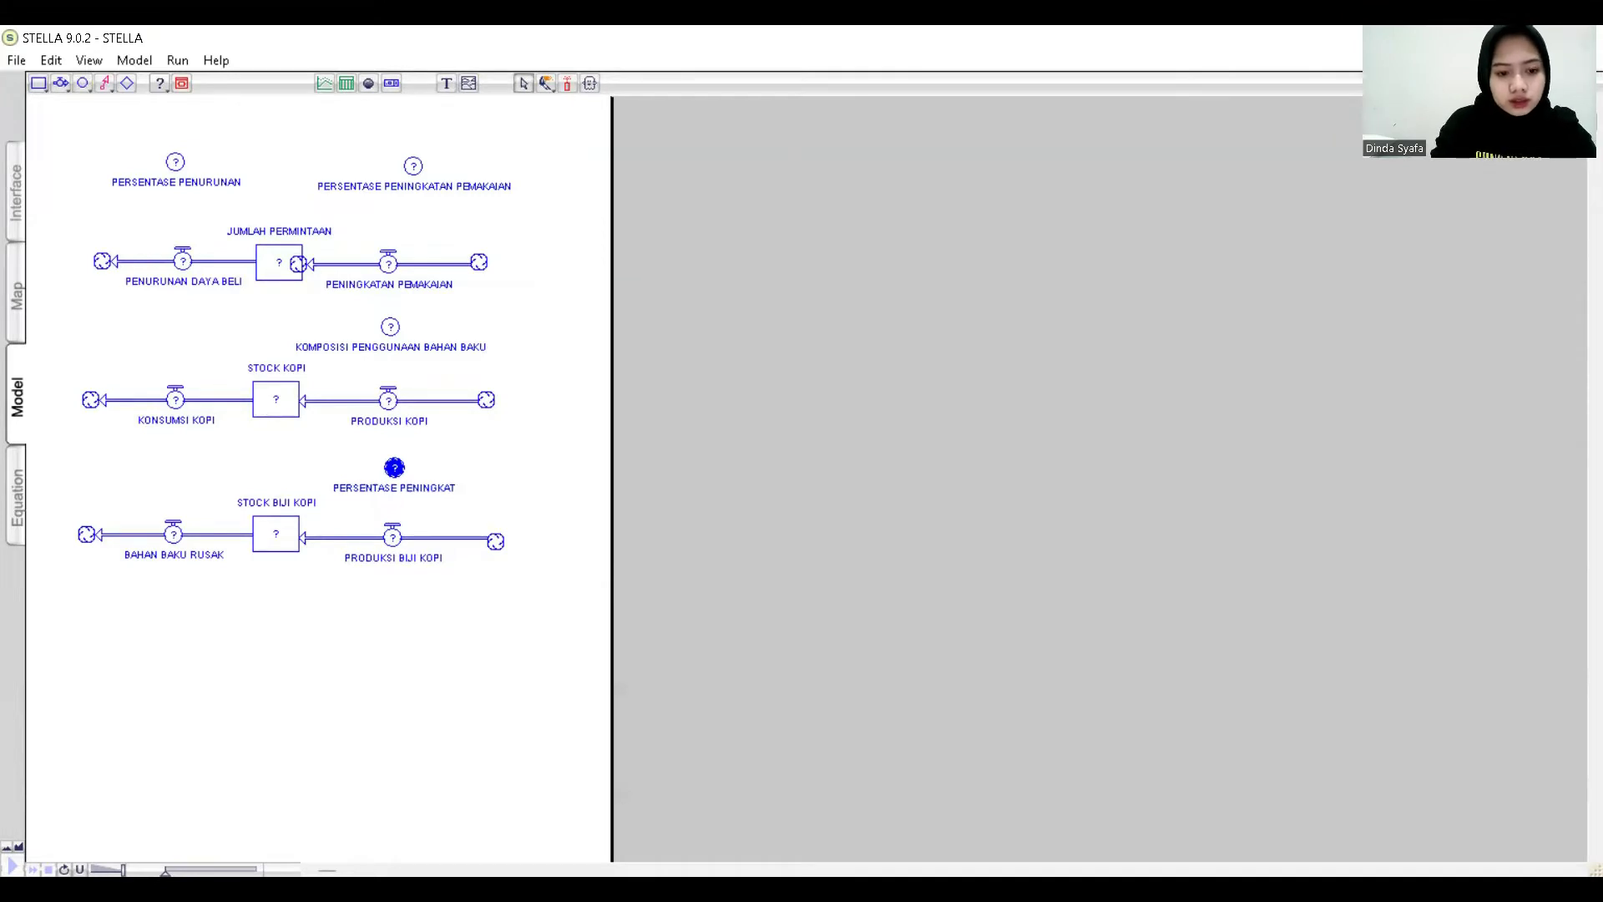
{"action": "type", "text": "AN"}
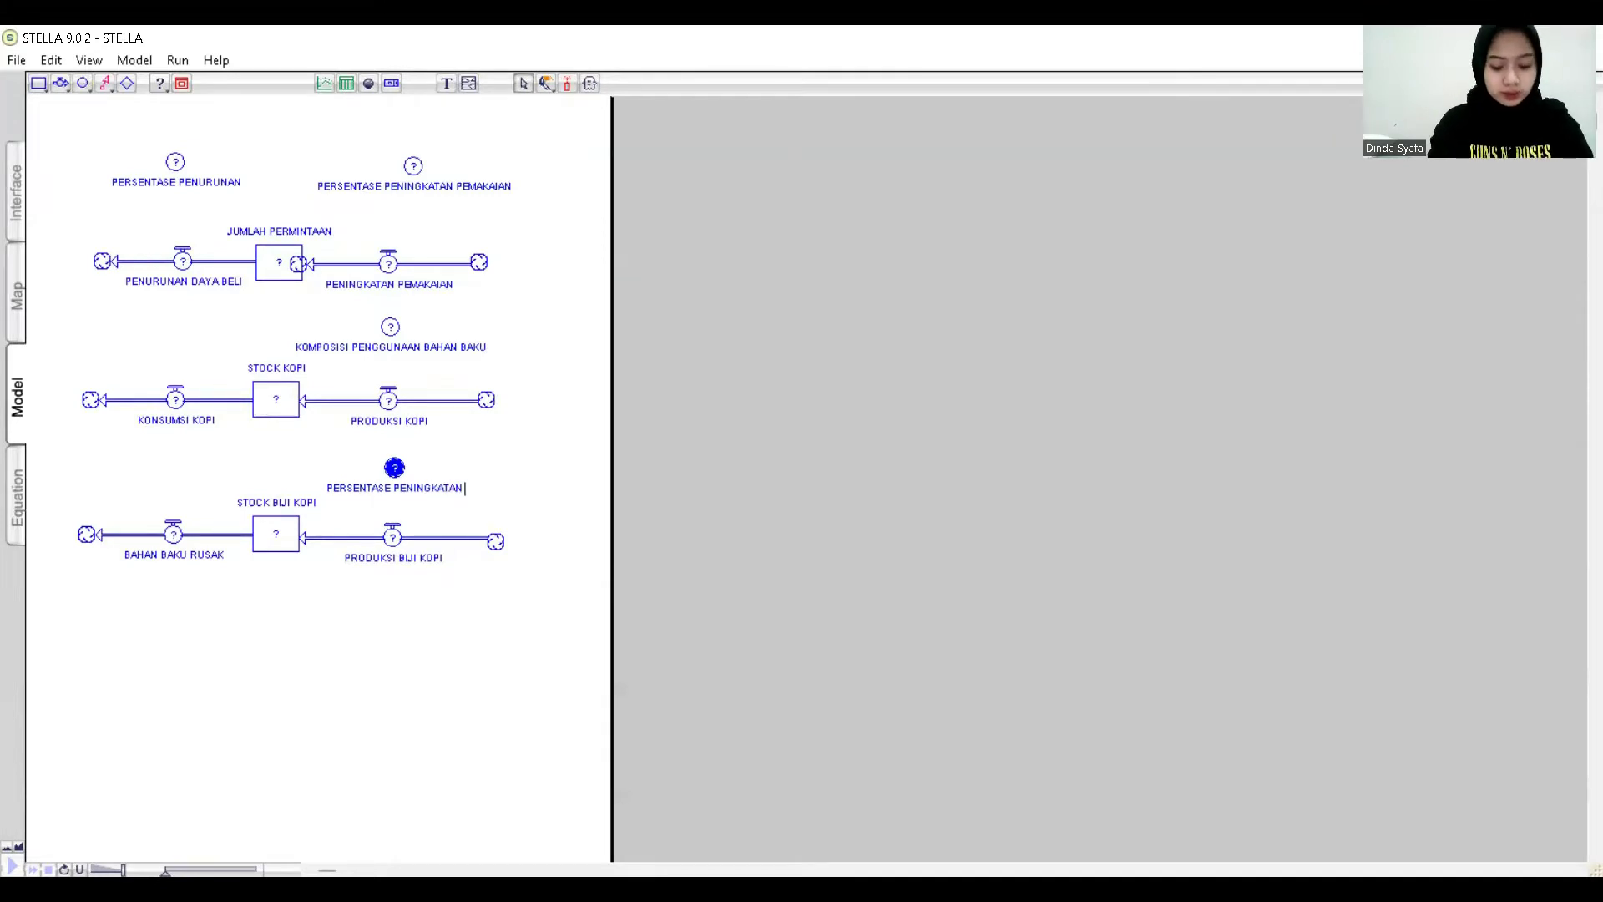
{"action": "type", "text": " PRODUKSI"}
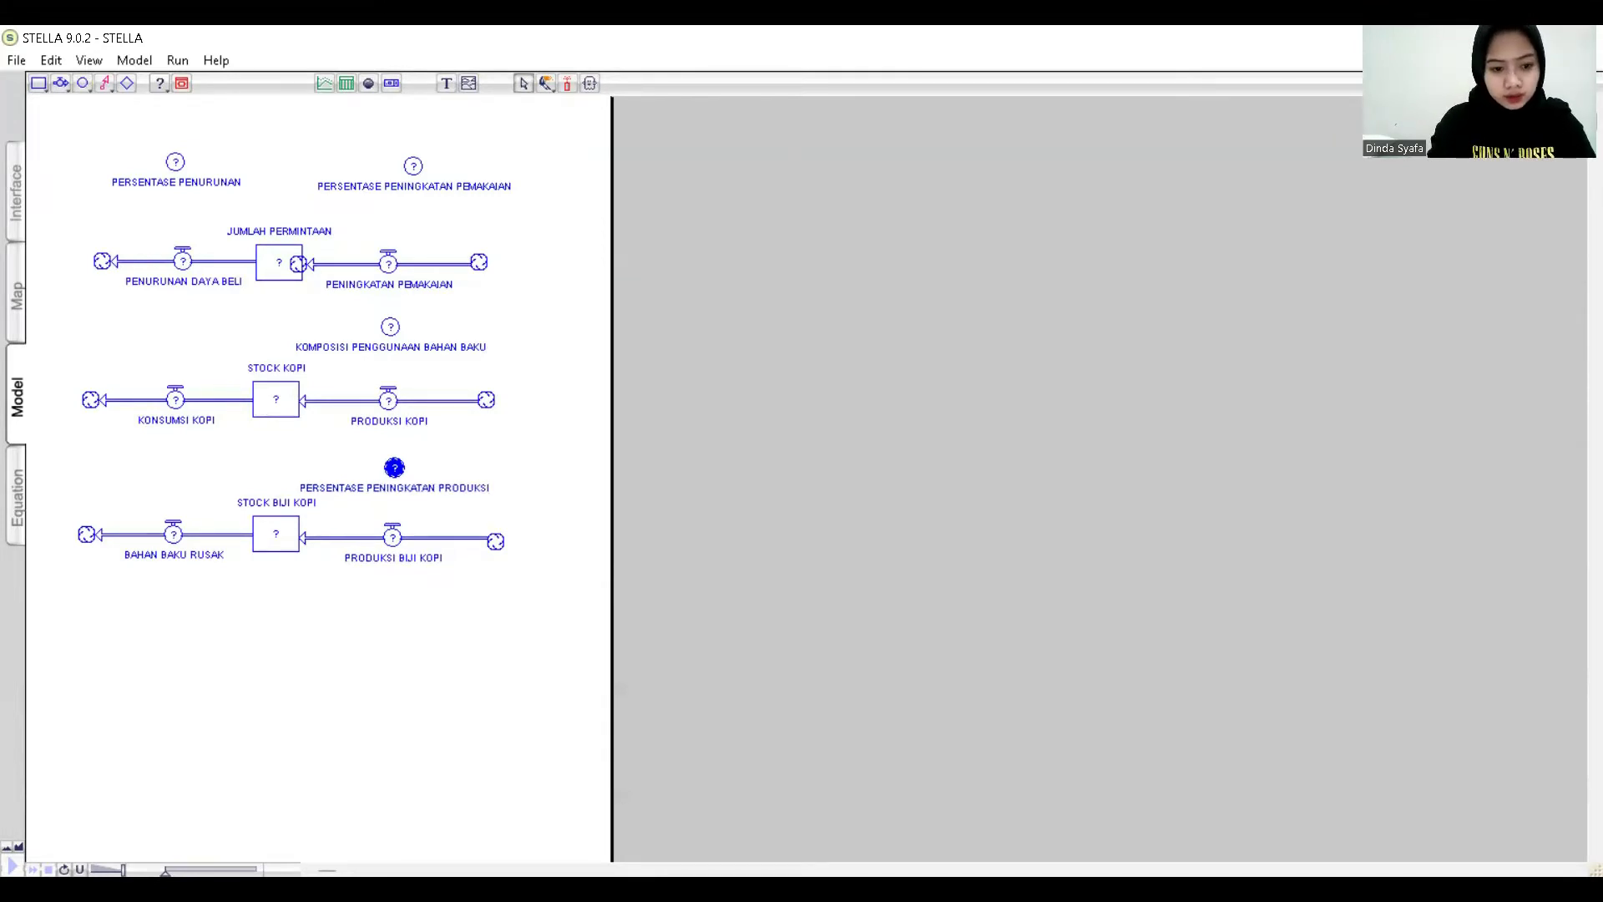
{"action": "type", "text": " BIJI"}
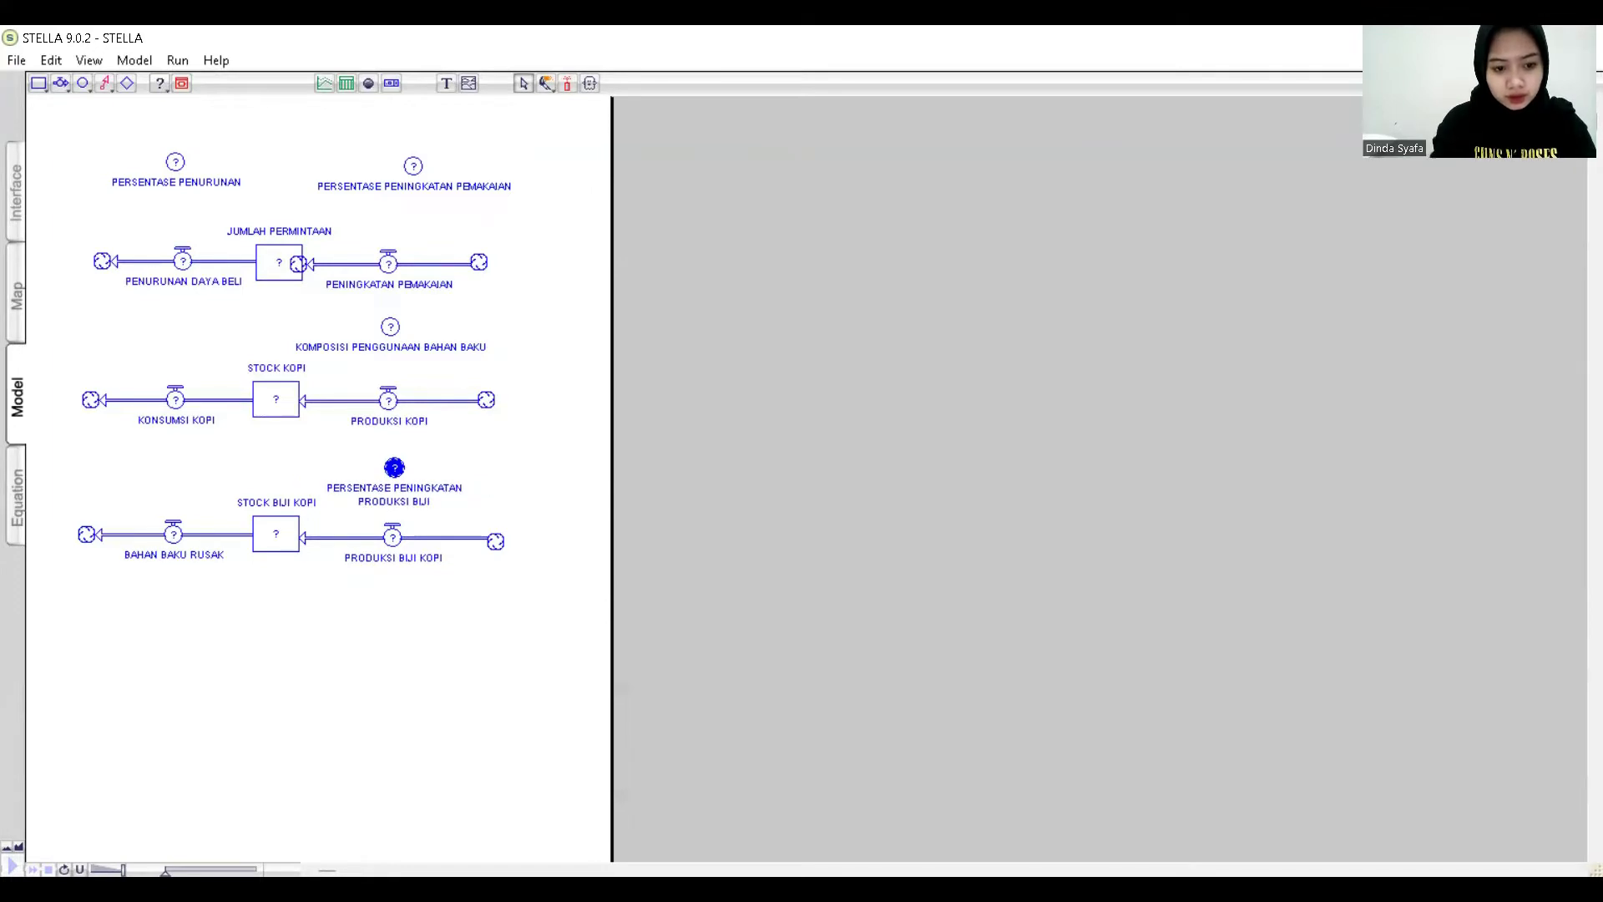
{"action": "type", "text": " KOP"}
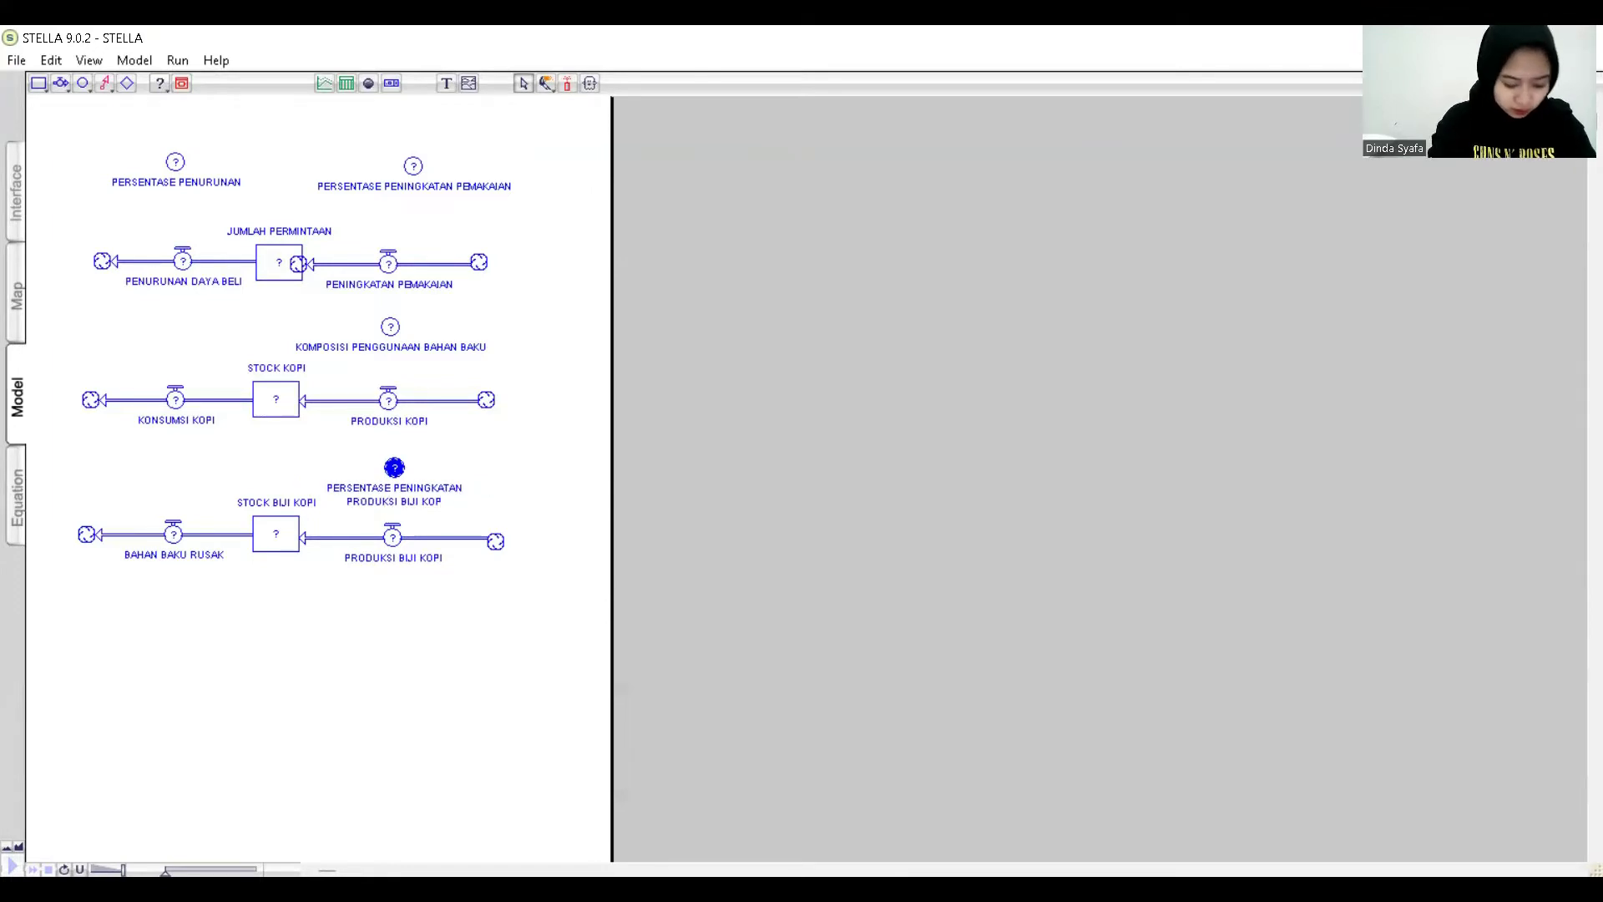
{"action": "type", "text": "I"}
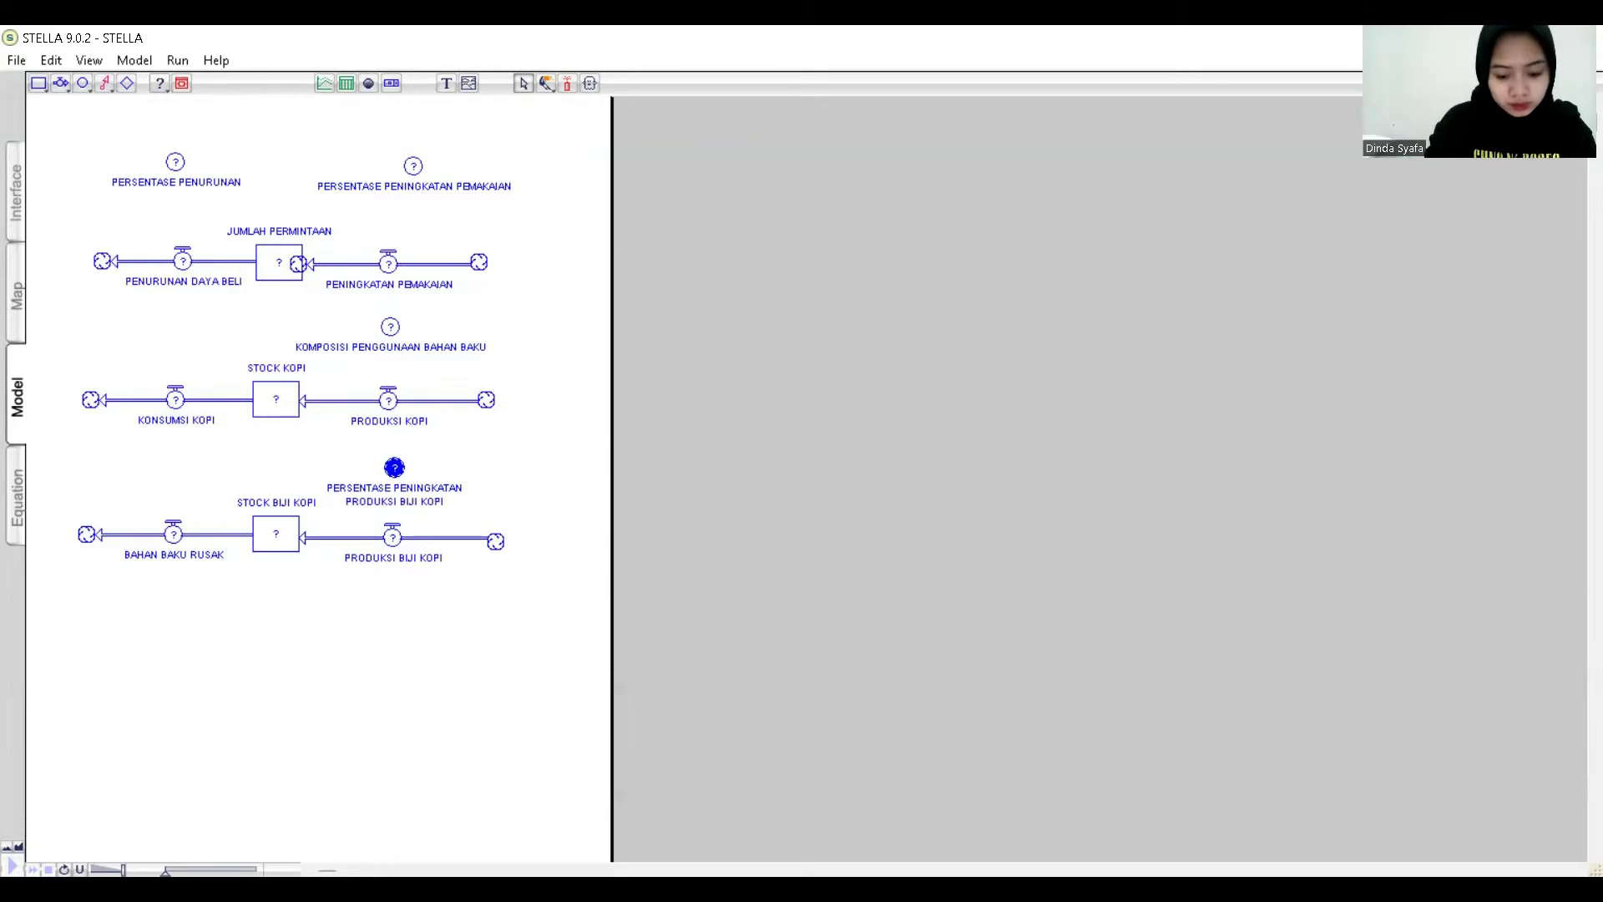
Add a converter above the BAHAN BAKU RUSAK flow and name it PERSENTASE KERUSAKAN.
{"action": "left_click", "coordinate": [576, 443]}
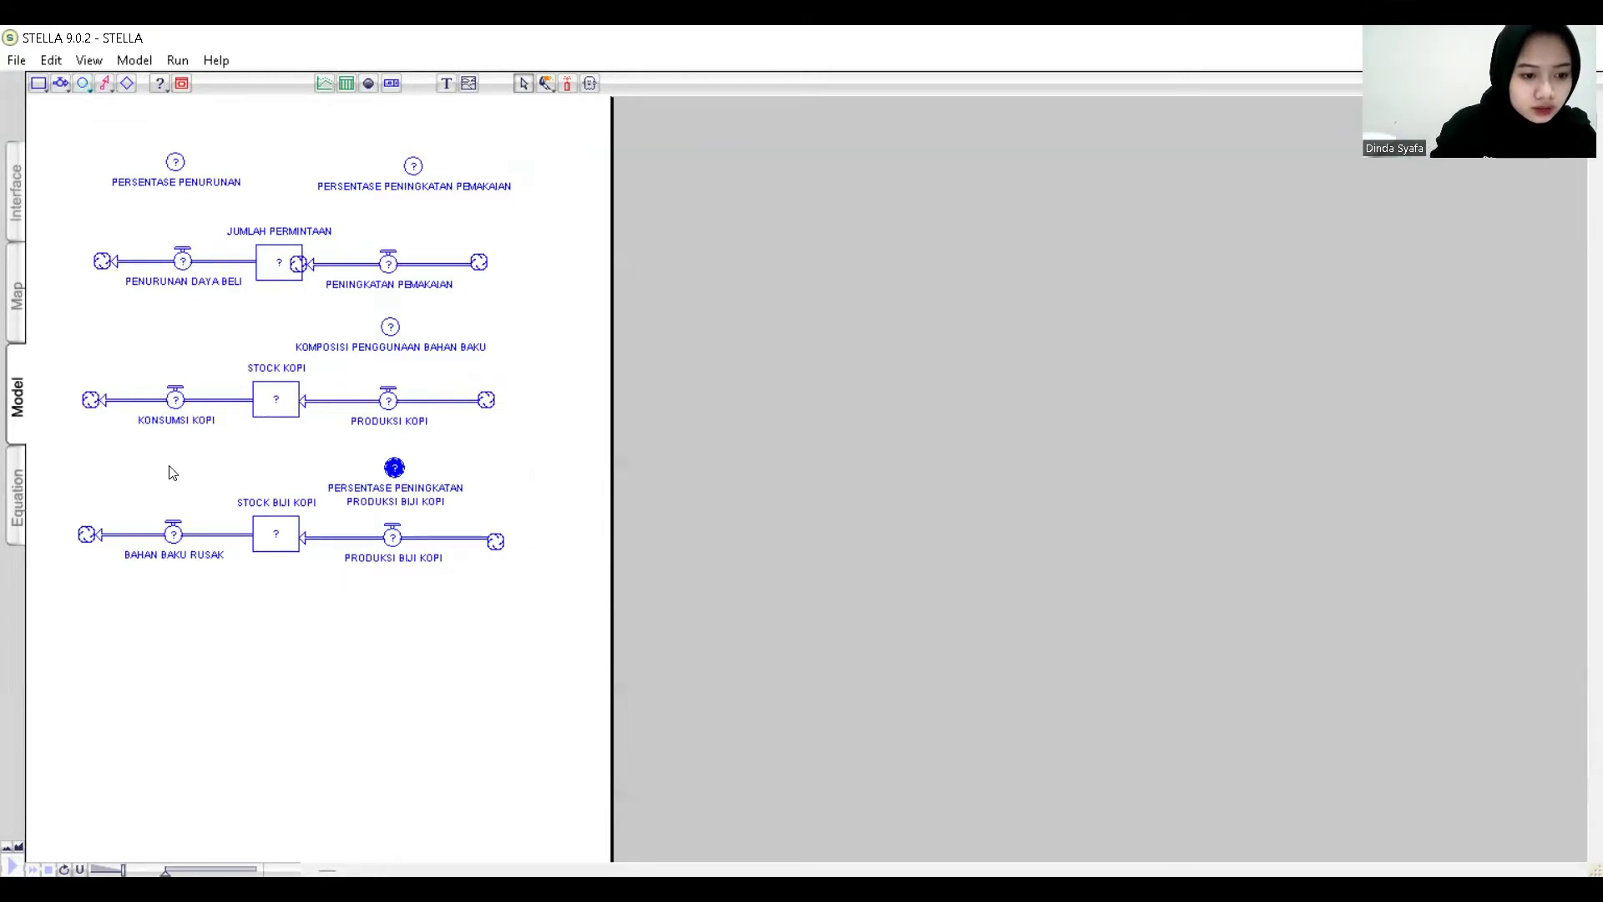
{"action": "left_click", "coordinate": [84, 84]}
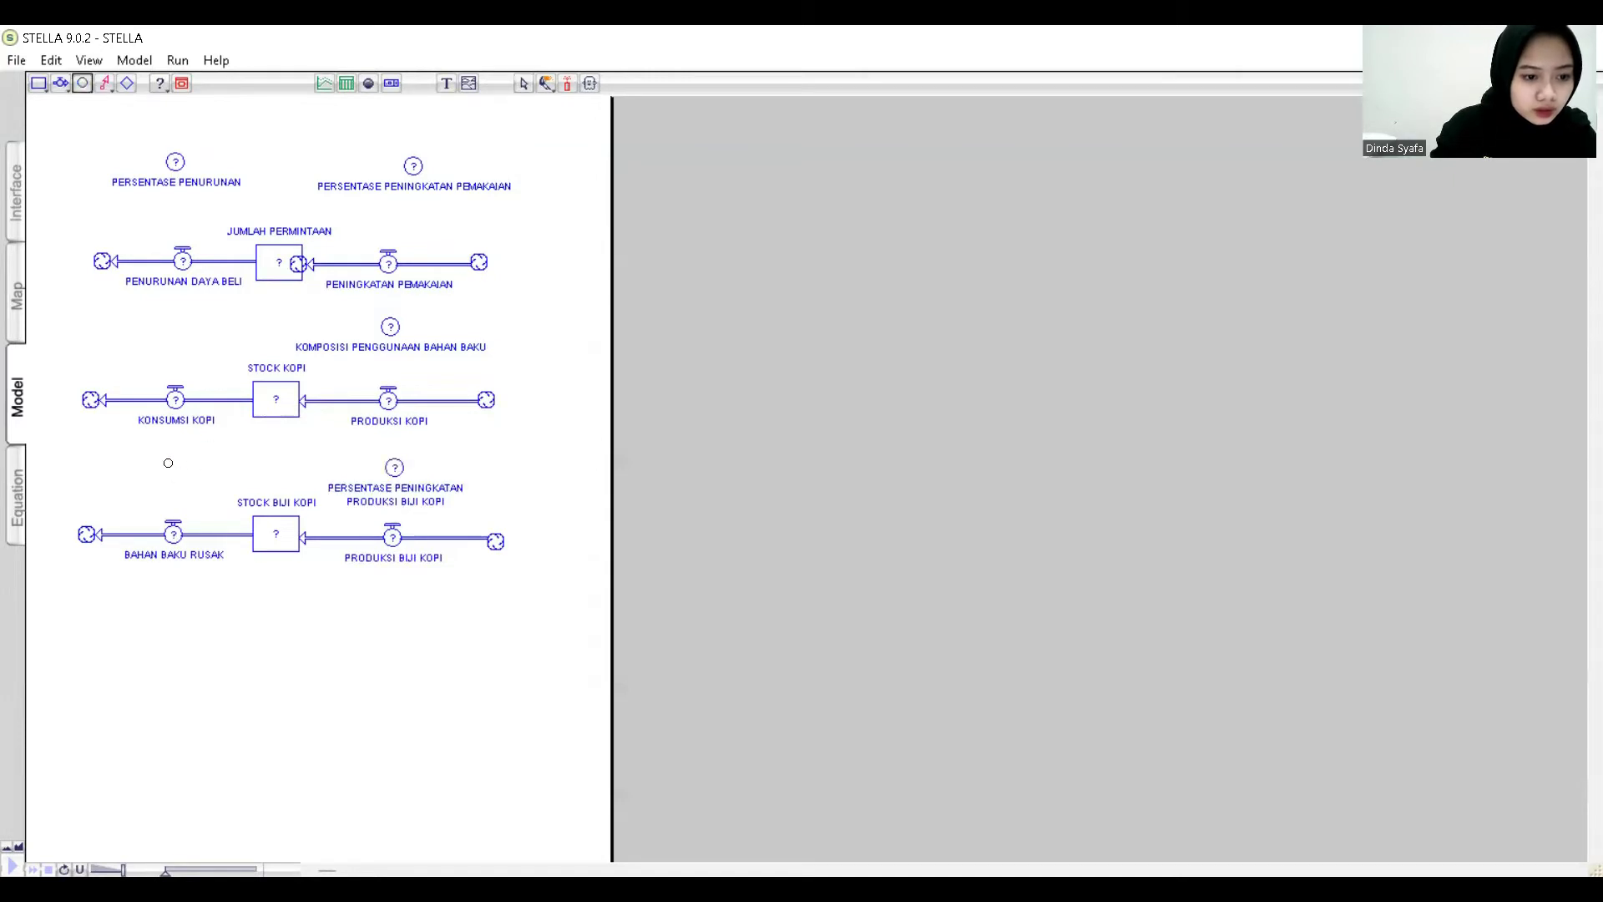
{"action": "left_click", "coordinate": [168, 463]}
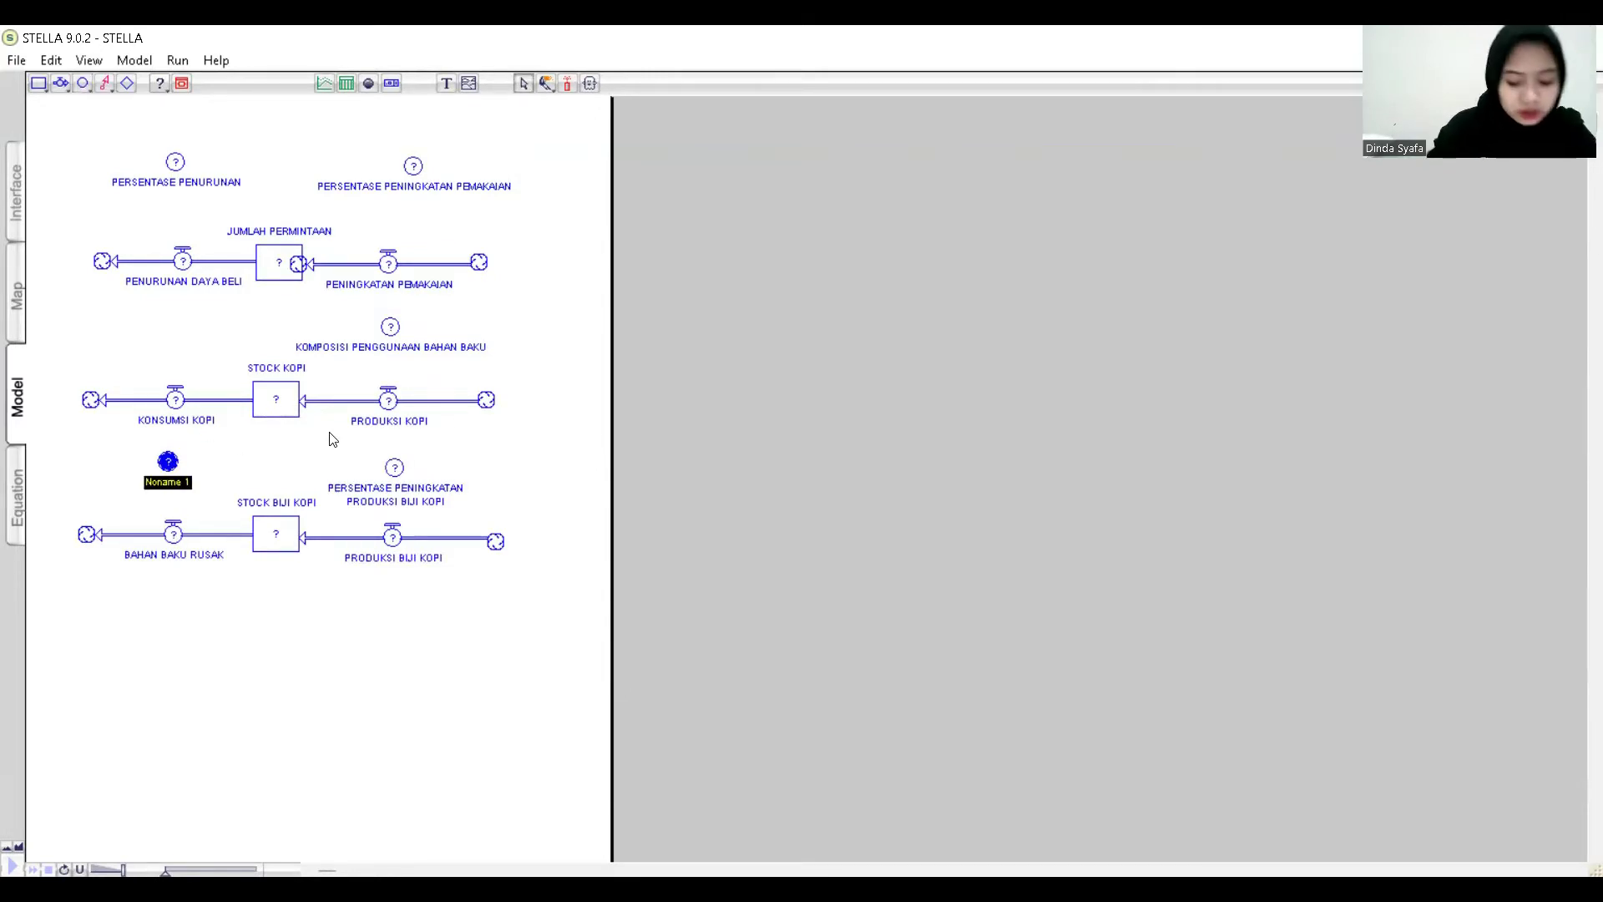
{"action": "type", "text": "PERSENTA"}
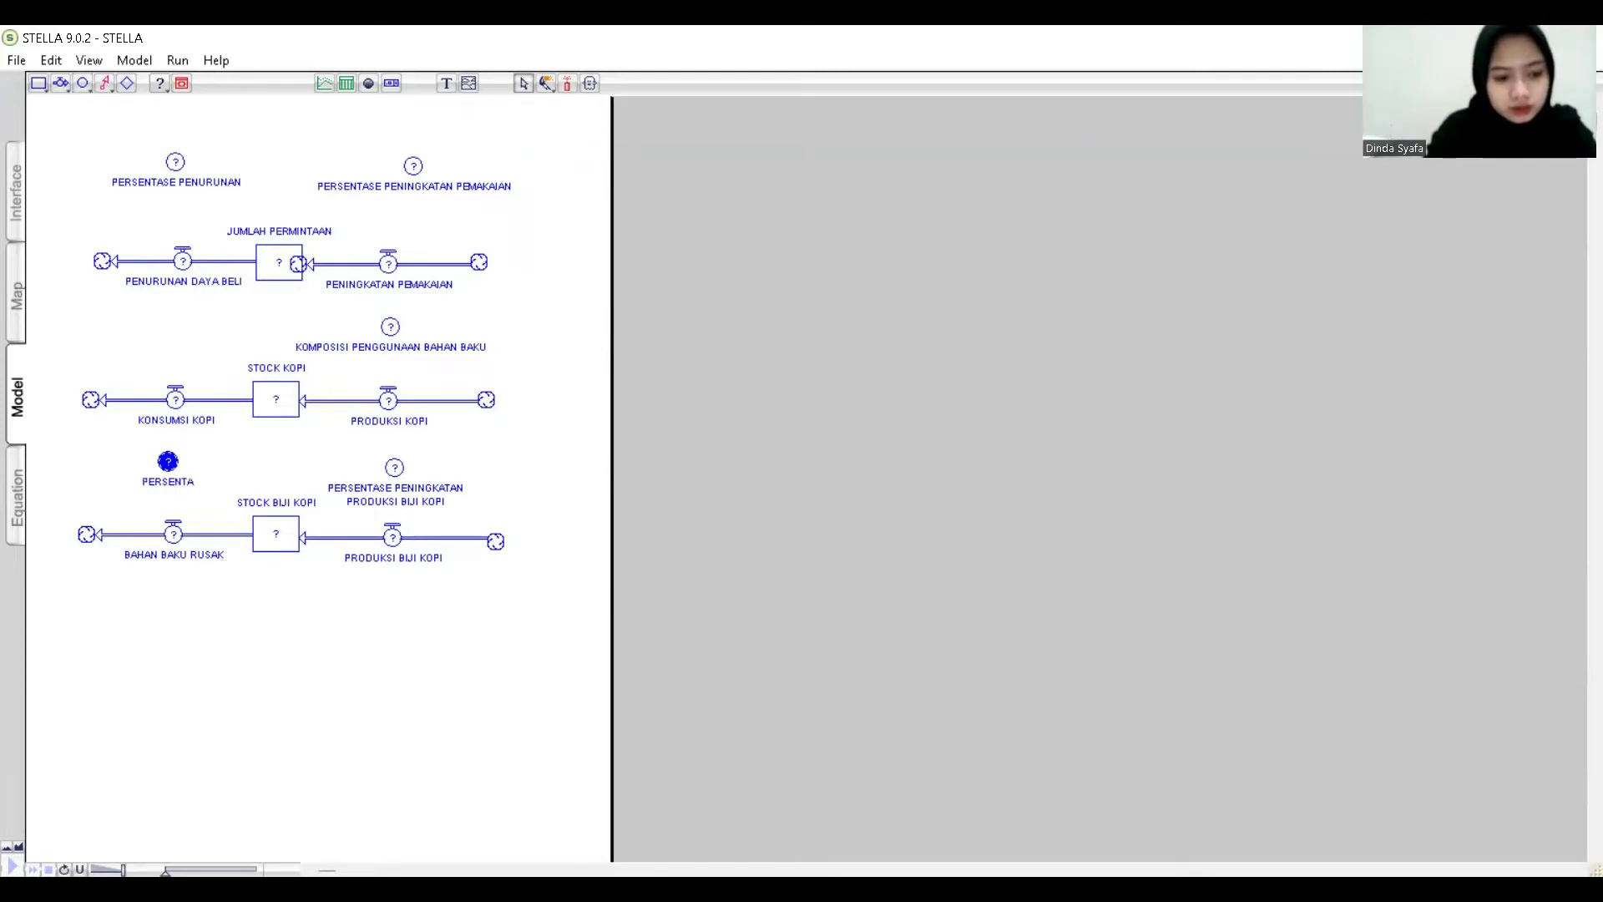
{"action": "type", "text": "SE KER"}
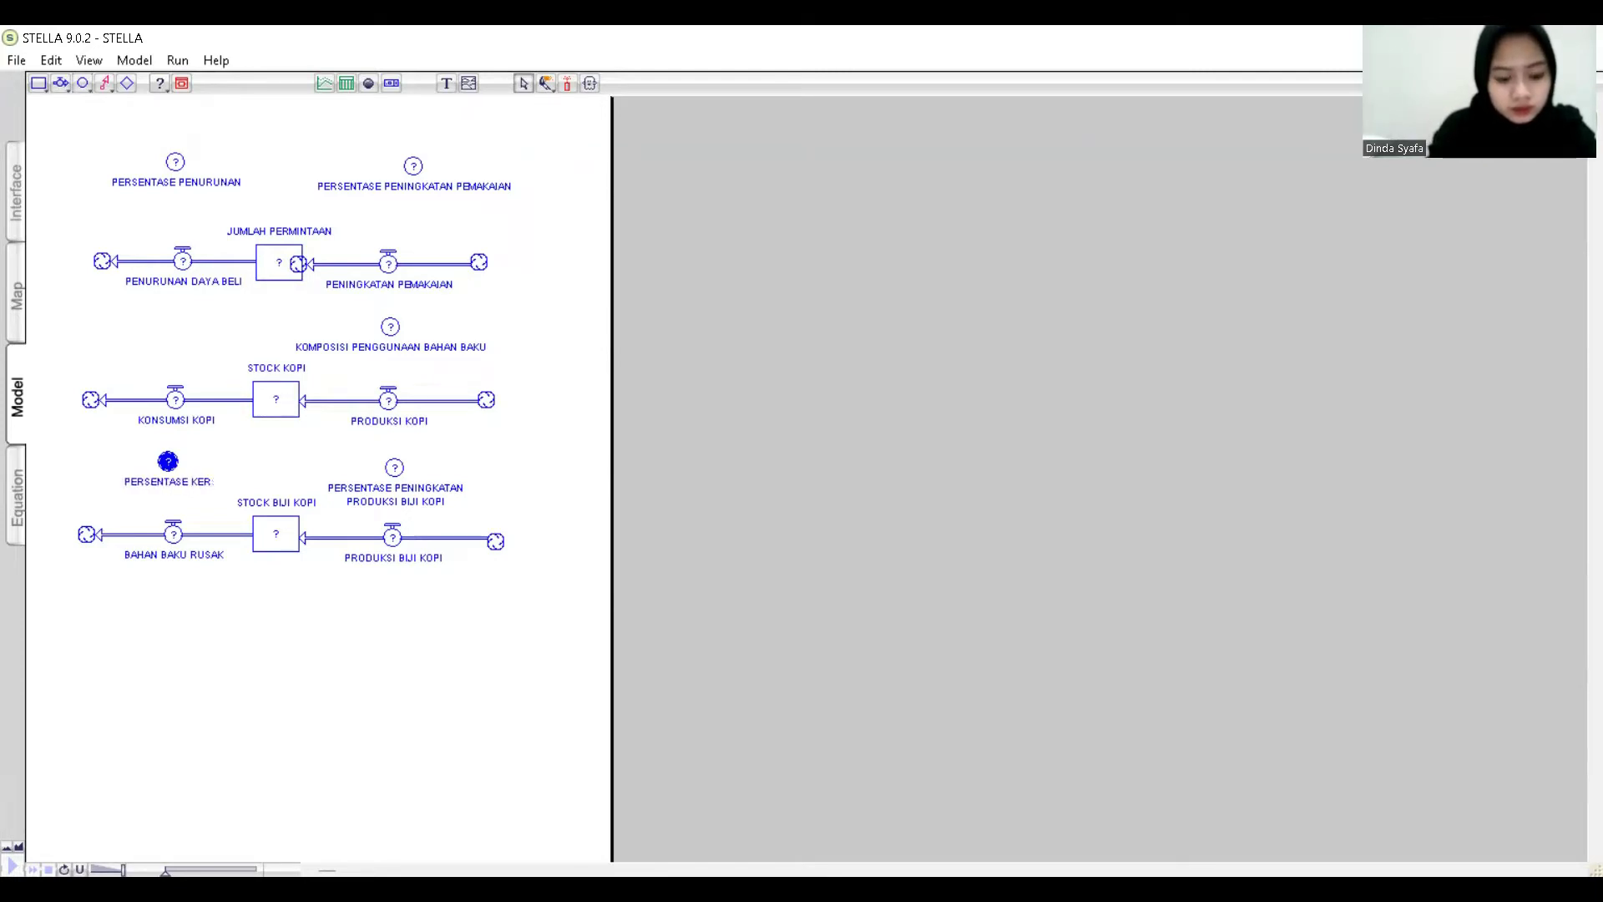
{"action": "type", "text": "USAKAN"}
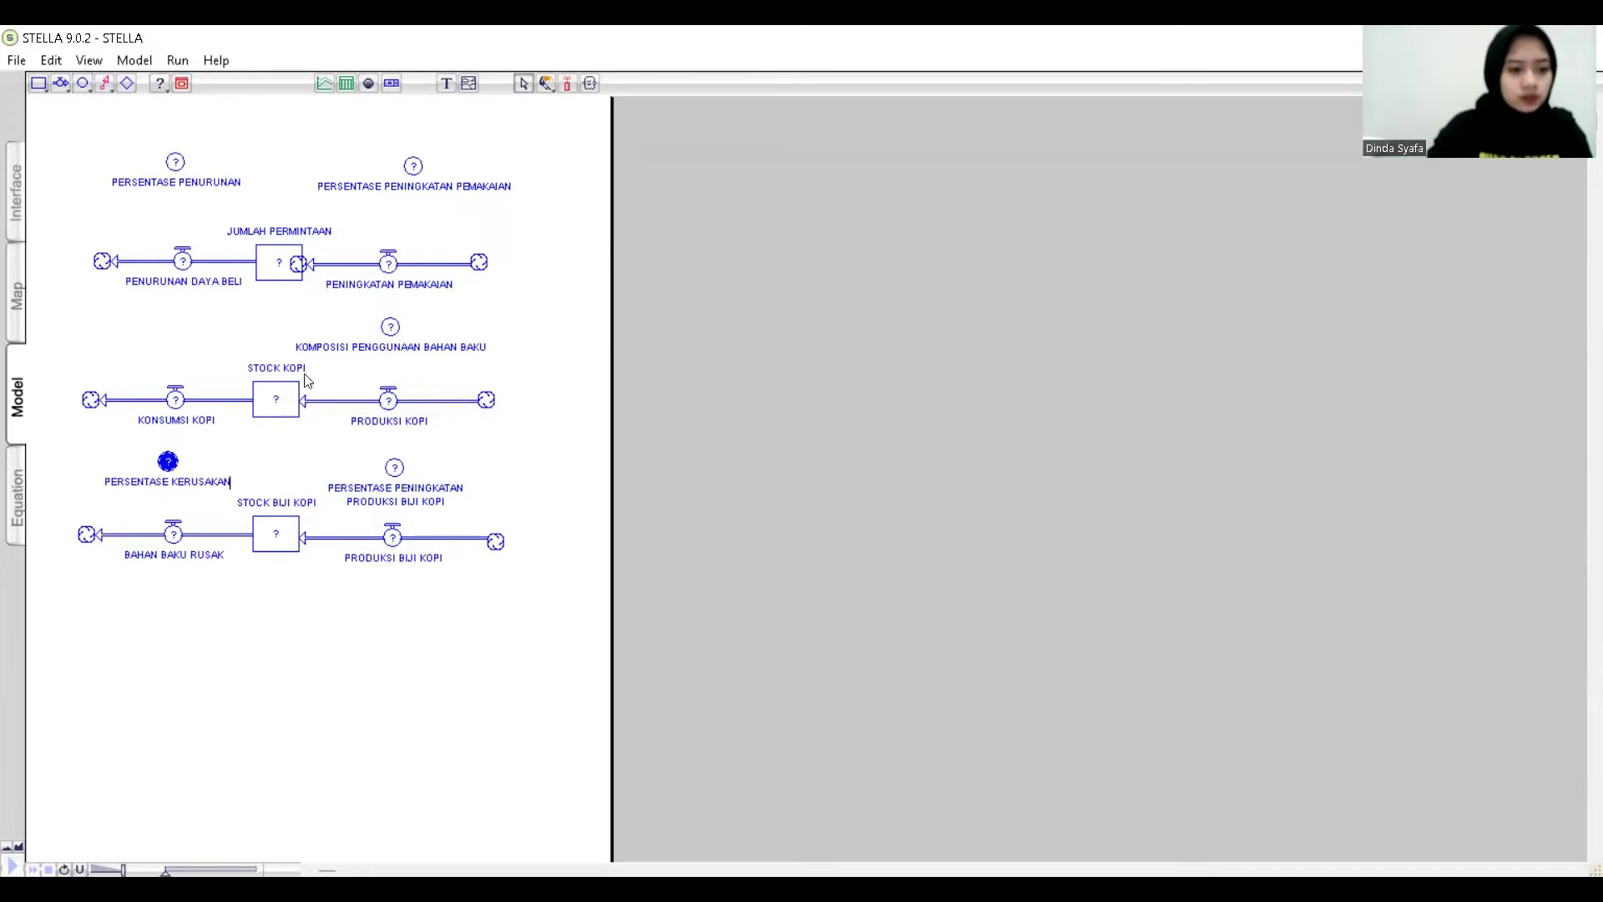
Add action connectors from PERSENTASE PENINGKATAN PEMAKAIAN to the PENINGKATAN PEMAKAIAN flow and from PERSENTASE PENURUNAN to the PENURUNAN DAYA BELI flow.
{"action": "left_click", "coordinate": [101, 86]}
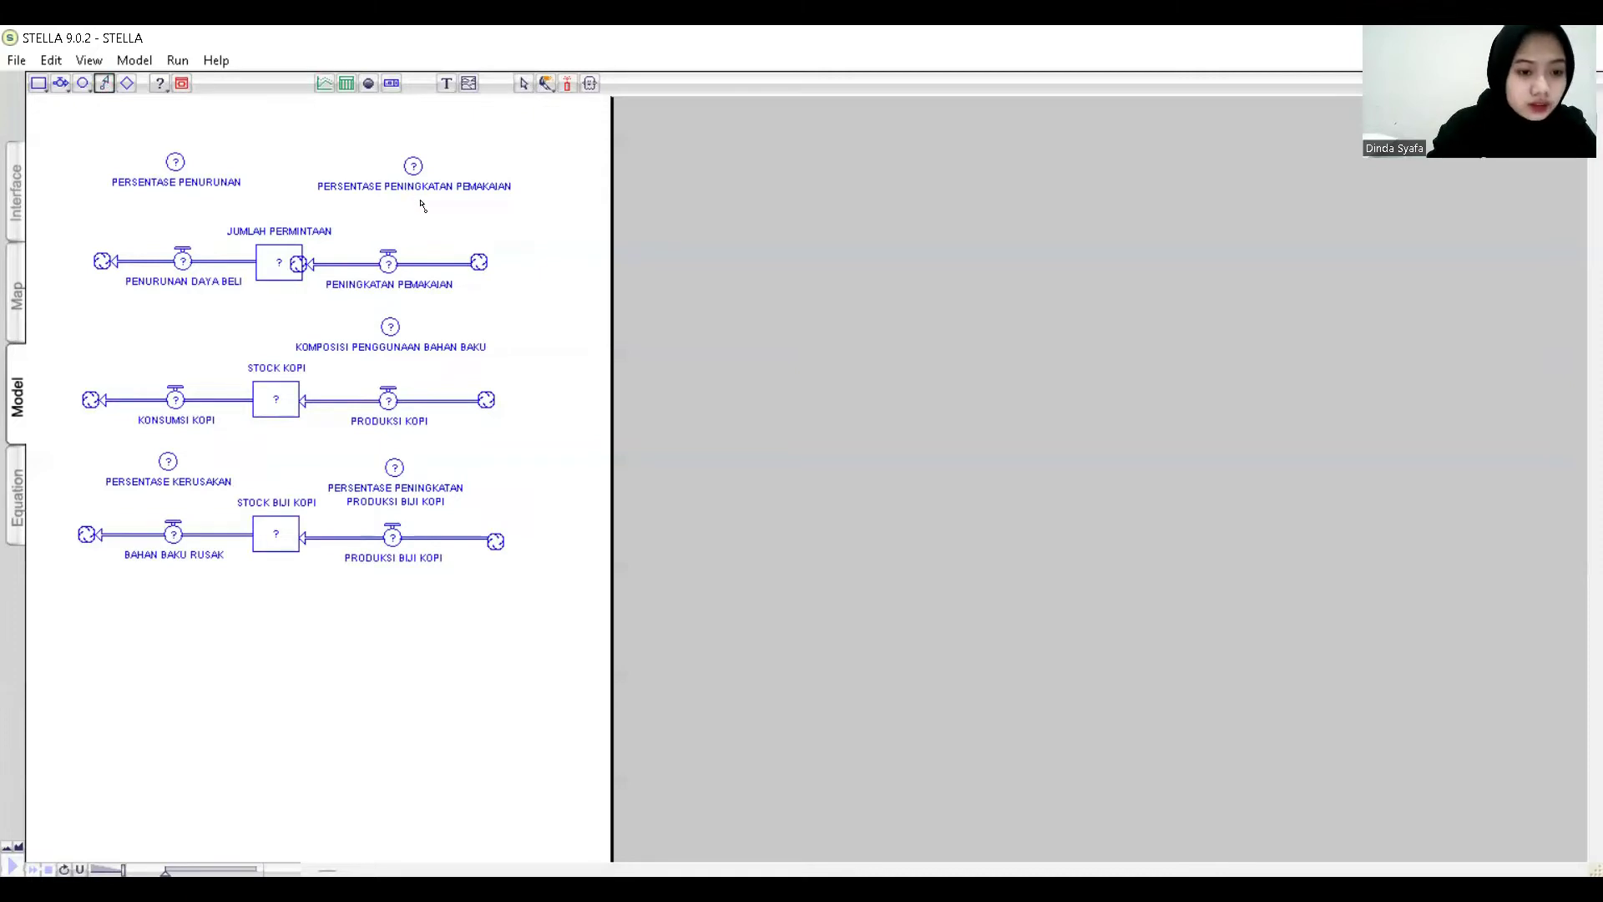
{"action": "left_click", "coordinate": [417, 170]}
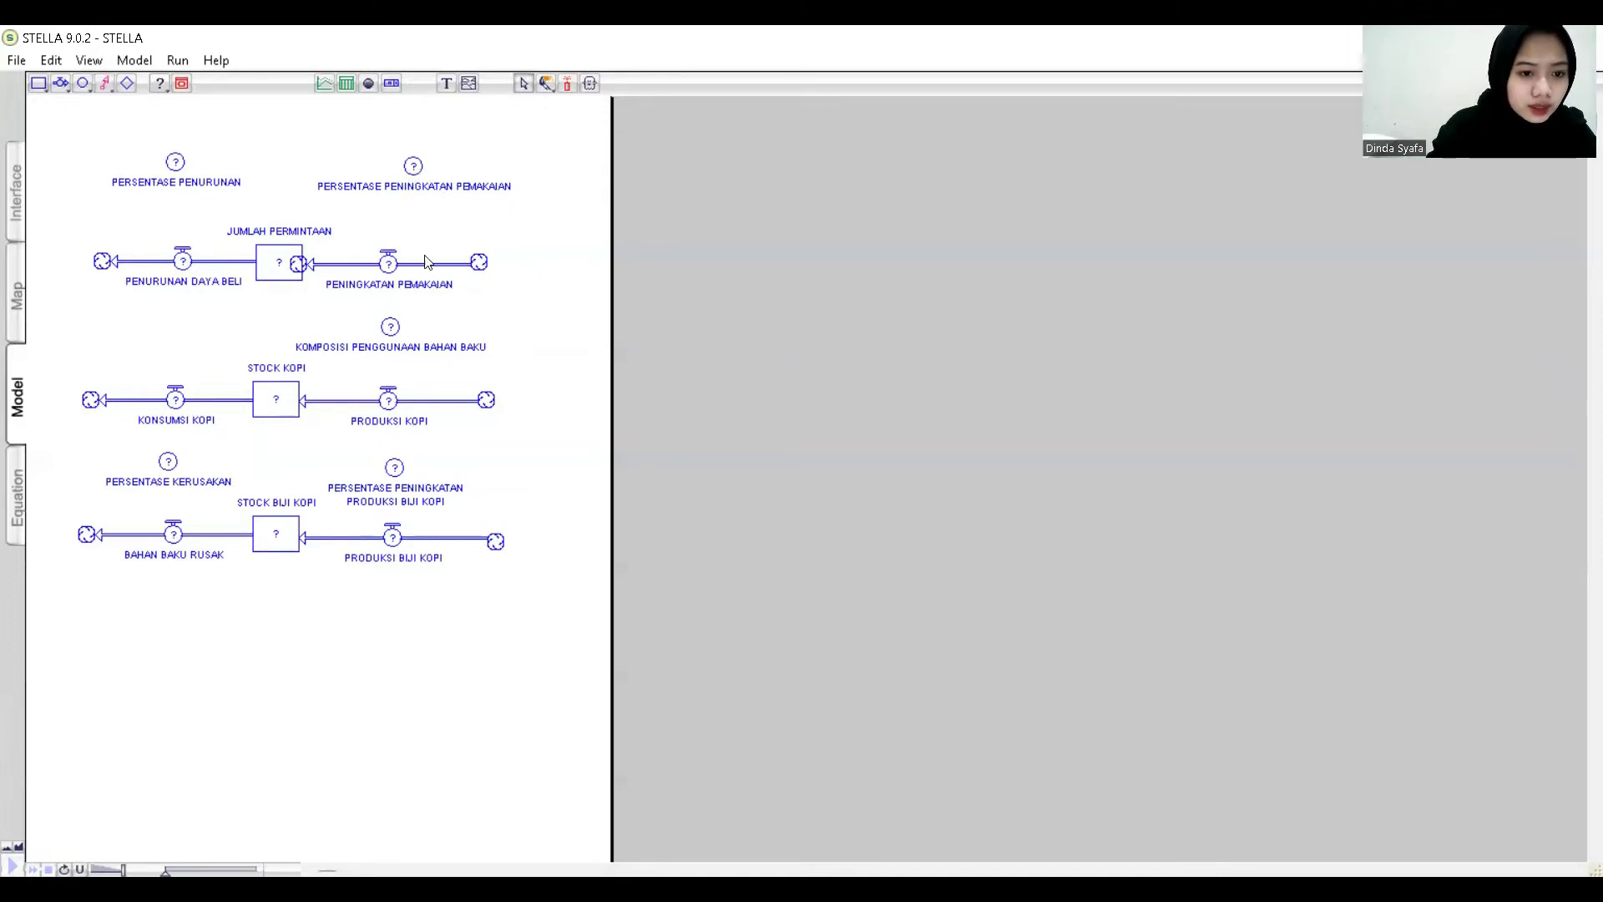
{"action": "left_click", "coordinate": [106, 86]}
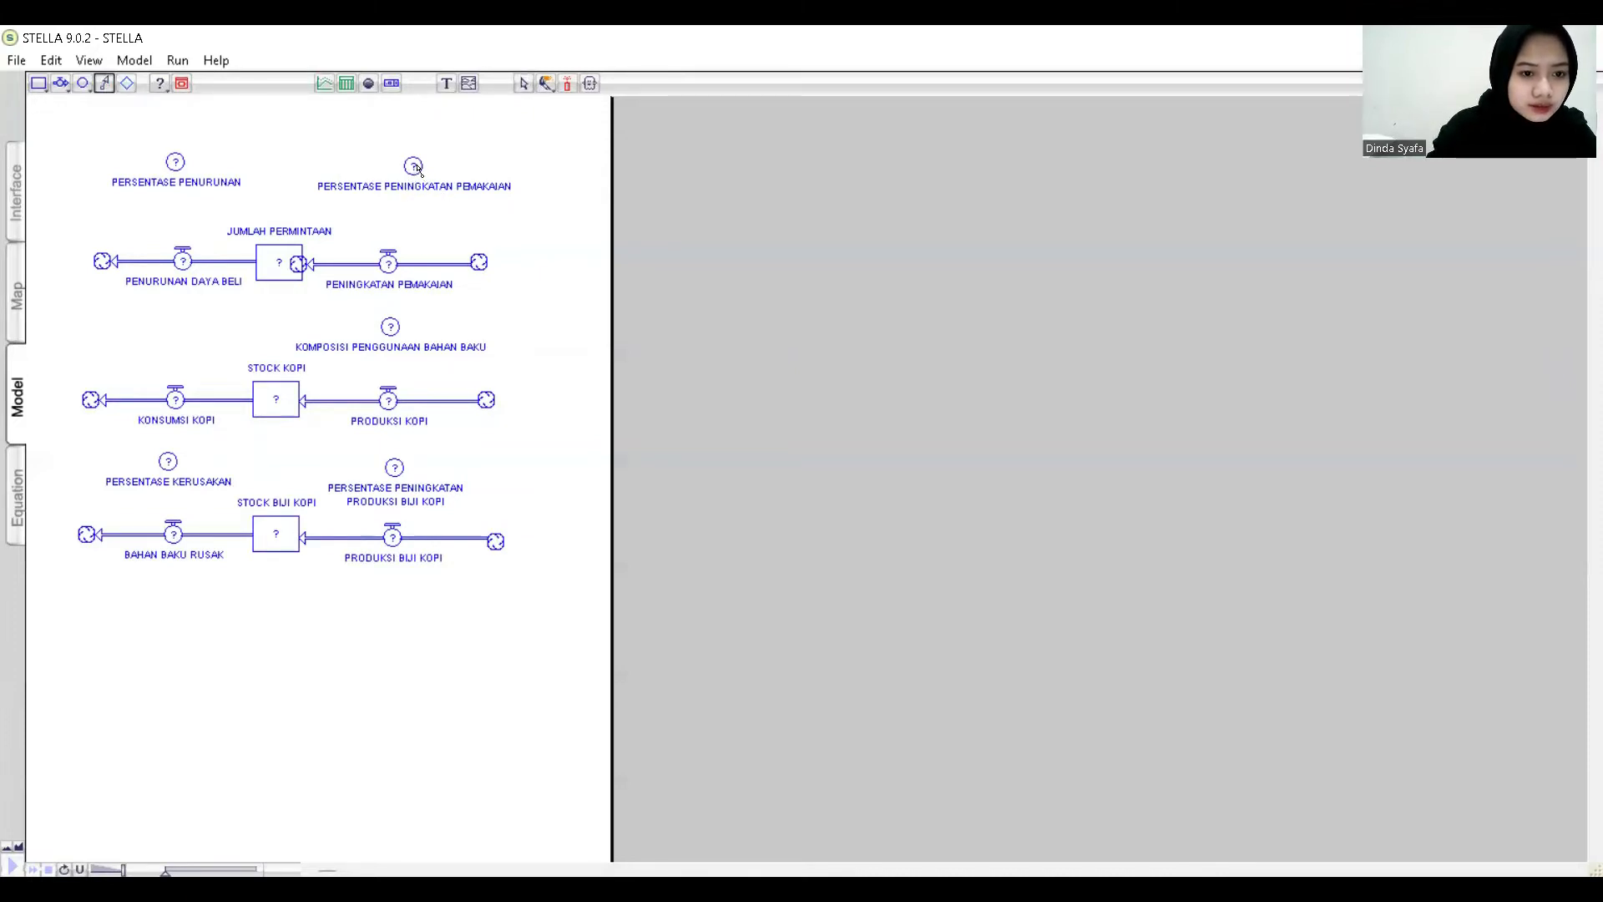
{"action": "left_click", "coordinate": [411, 169]}
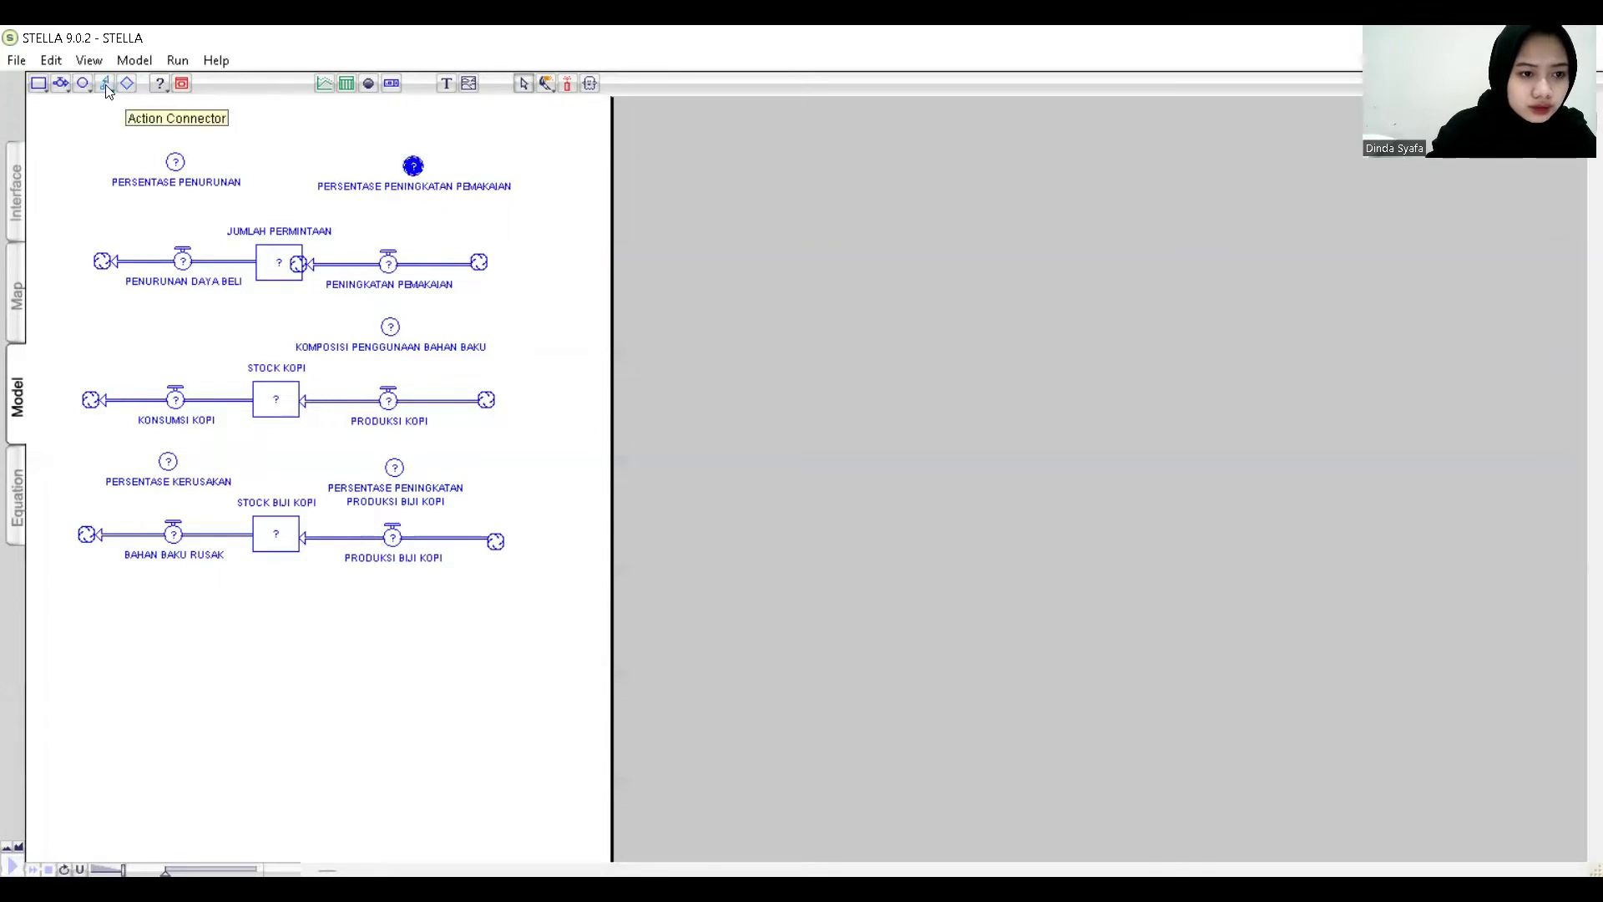
{"action": "left_click", "coordinate": [105, 83]}
{"action": "left_click_drag", "start_coordinate": [411, 173], "coordinate": [391, 265]}
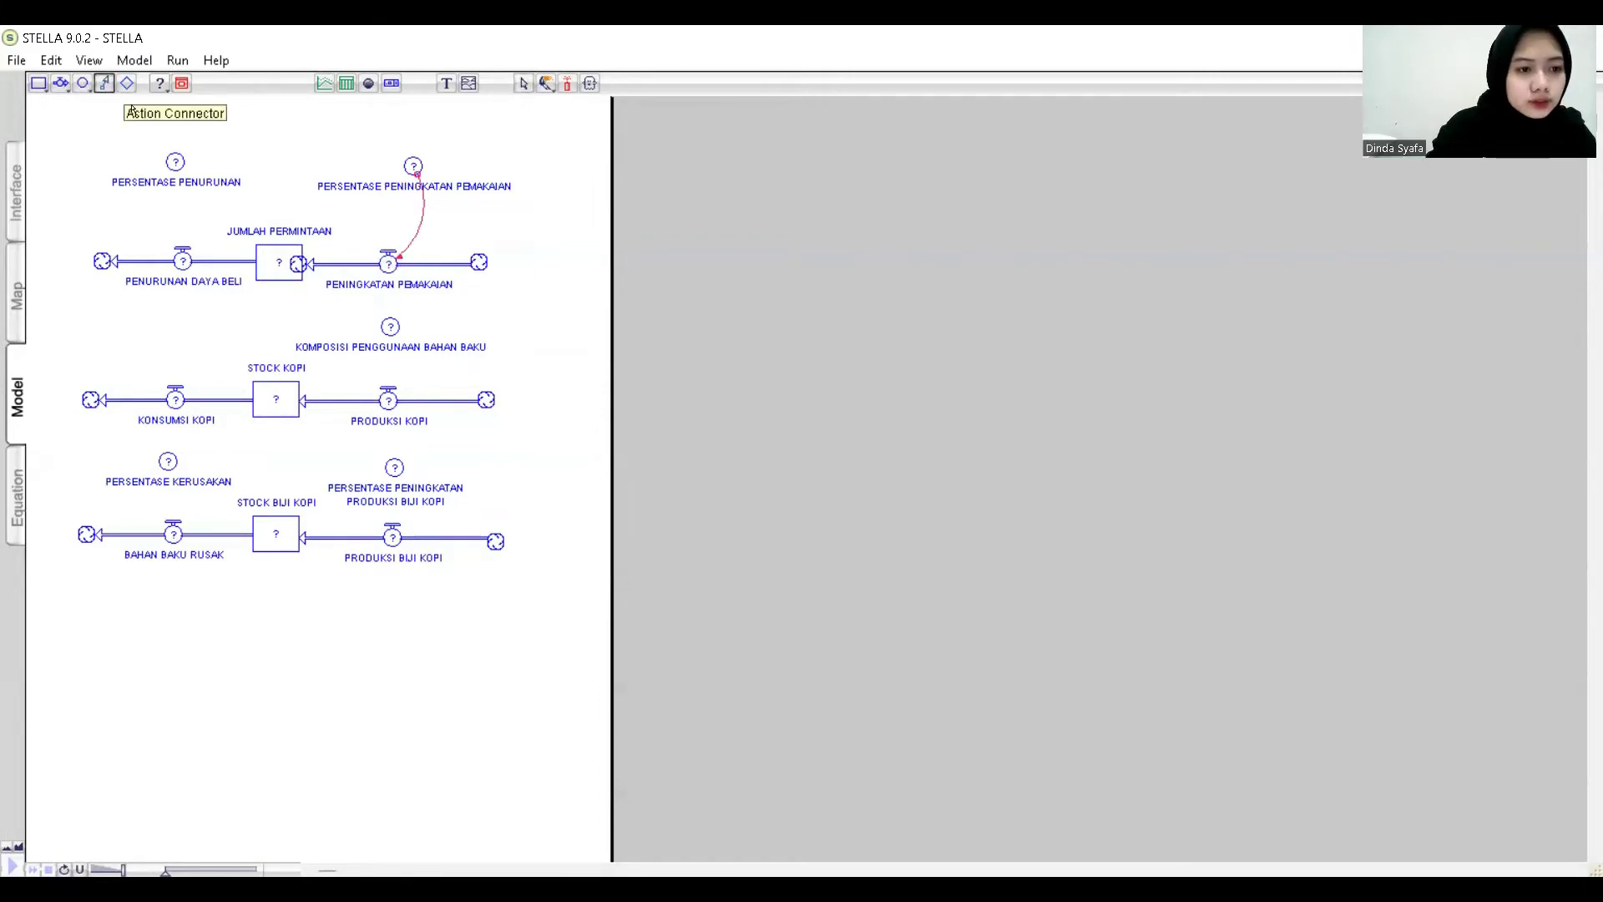
{"action": "left_click_drag", "start_coordinate": [172, 165], "coordinate": [187, 262]}
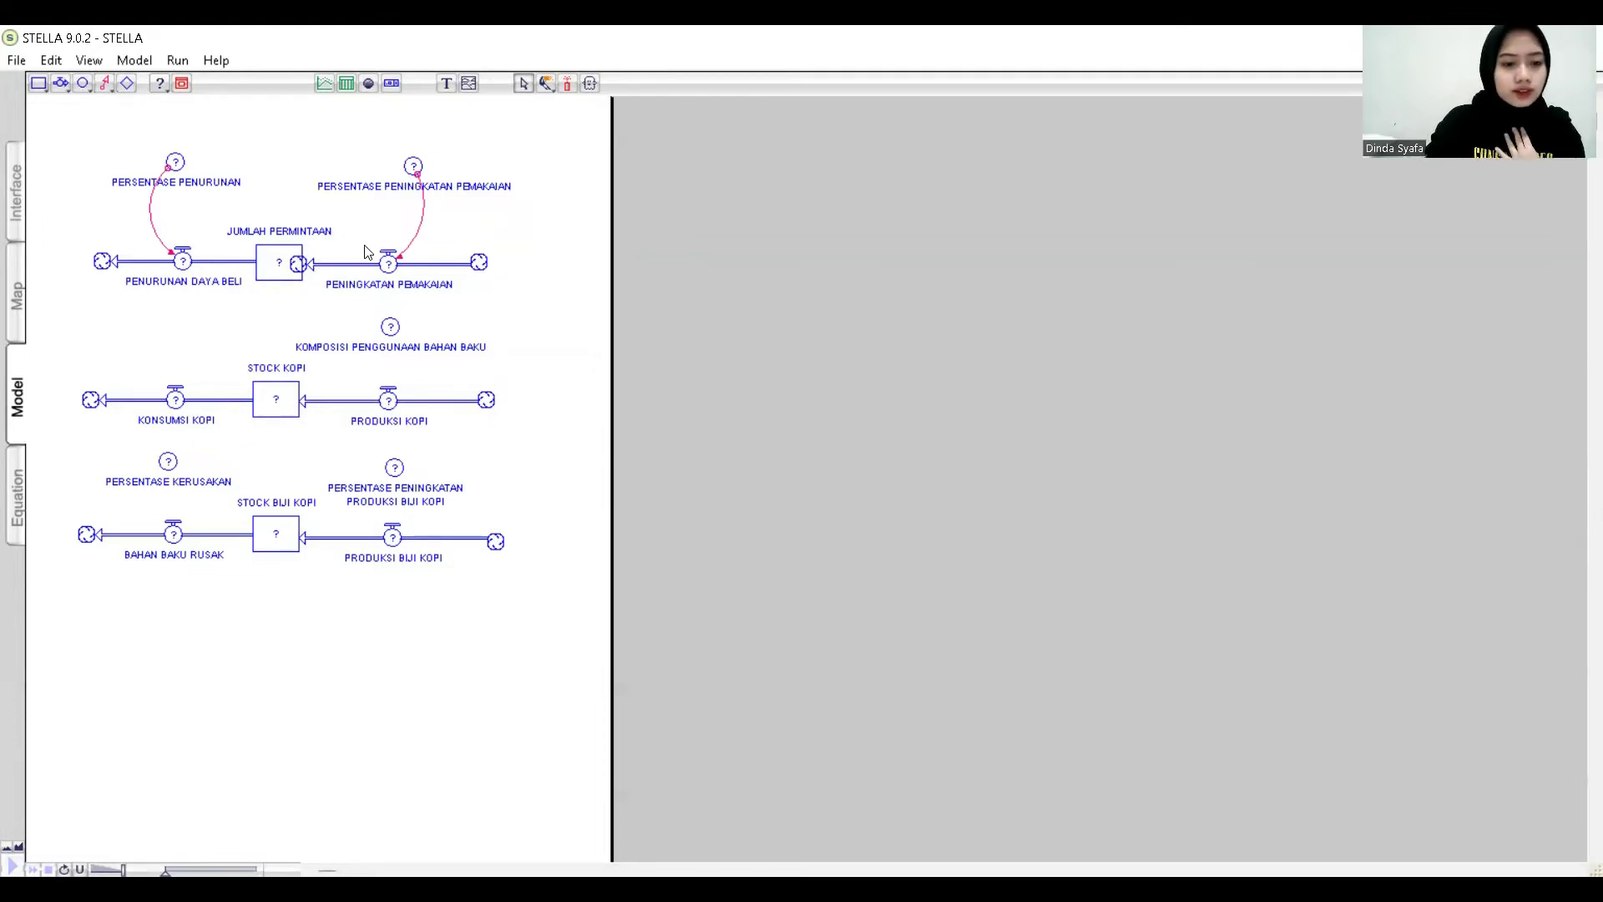
Replace the PENINGKATAN PEMAKAIAN flow with a new flow of the same name that runs into the JUMLAH PERMINTAAN stock.
{"action": "left_click", "coordinate": [391, 267]}
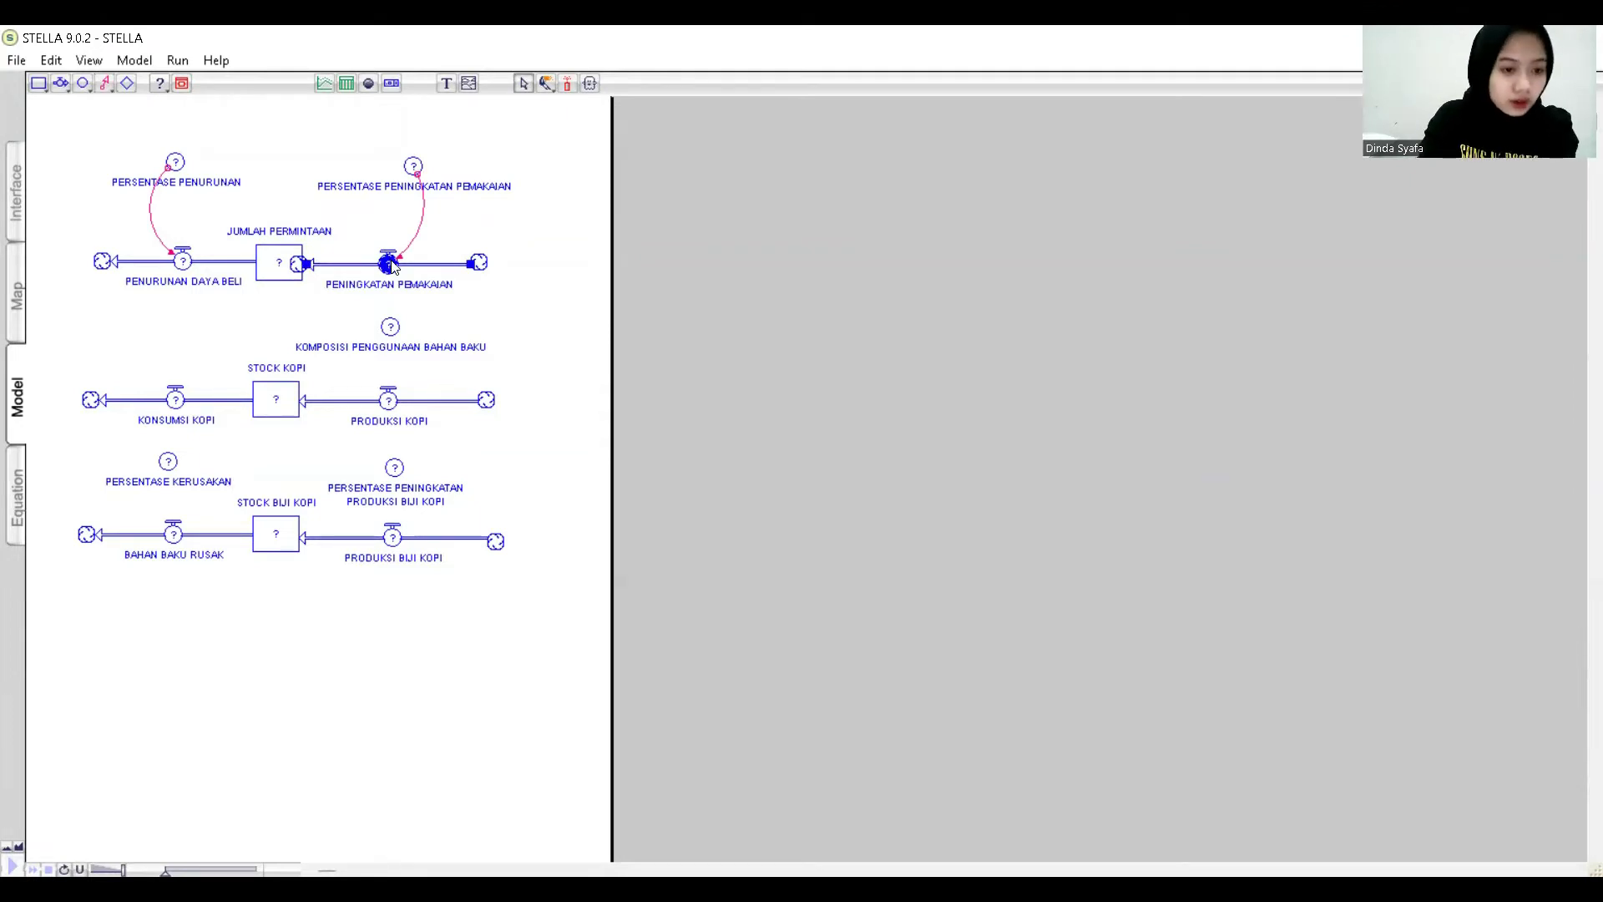
{"action": "key", "text": "Delete"}
{"action": "left_click", "coordinate": [60, 83]}
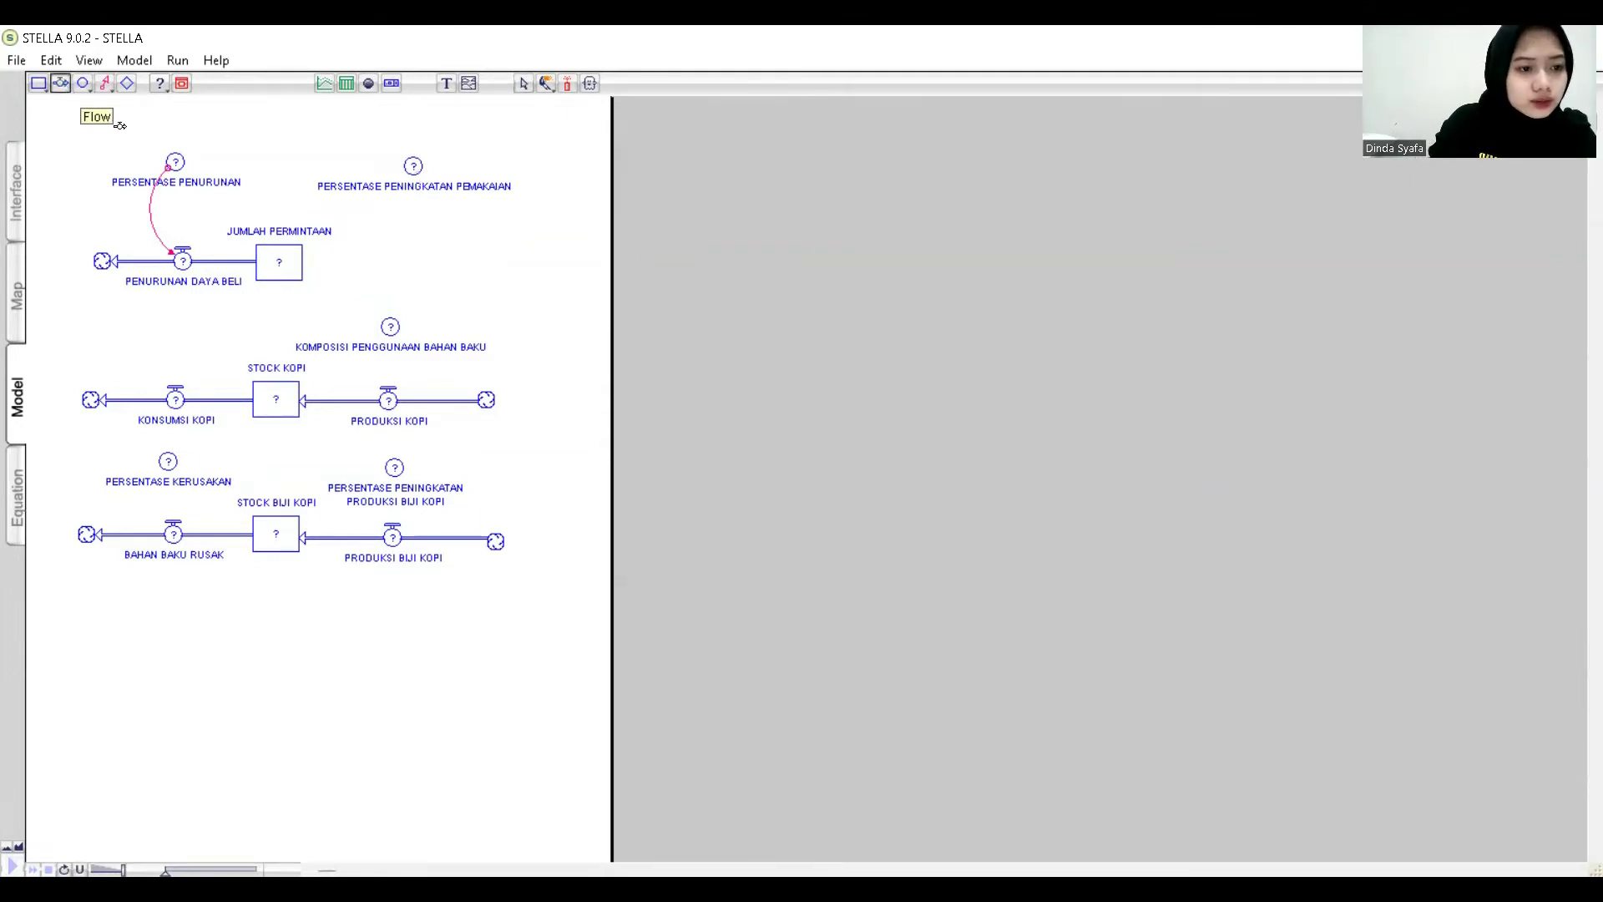
{"action": "left_click_drag", "start_coordinate": [499, 264], "coordinate": [288, 262]}
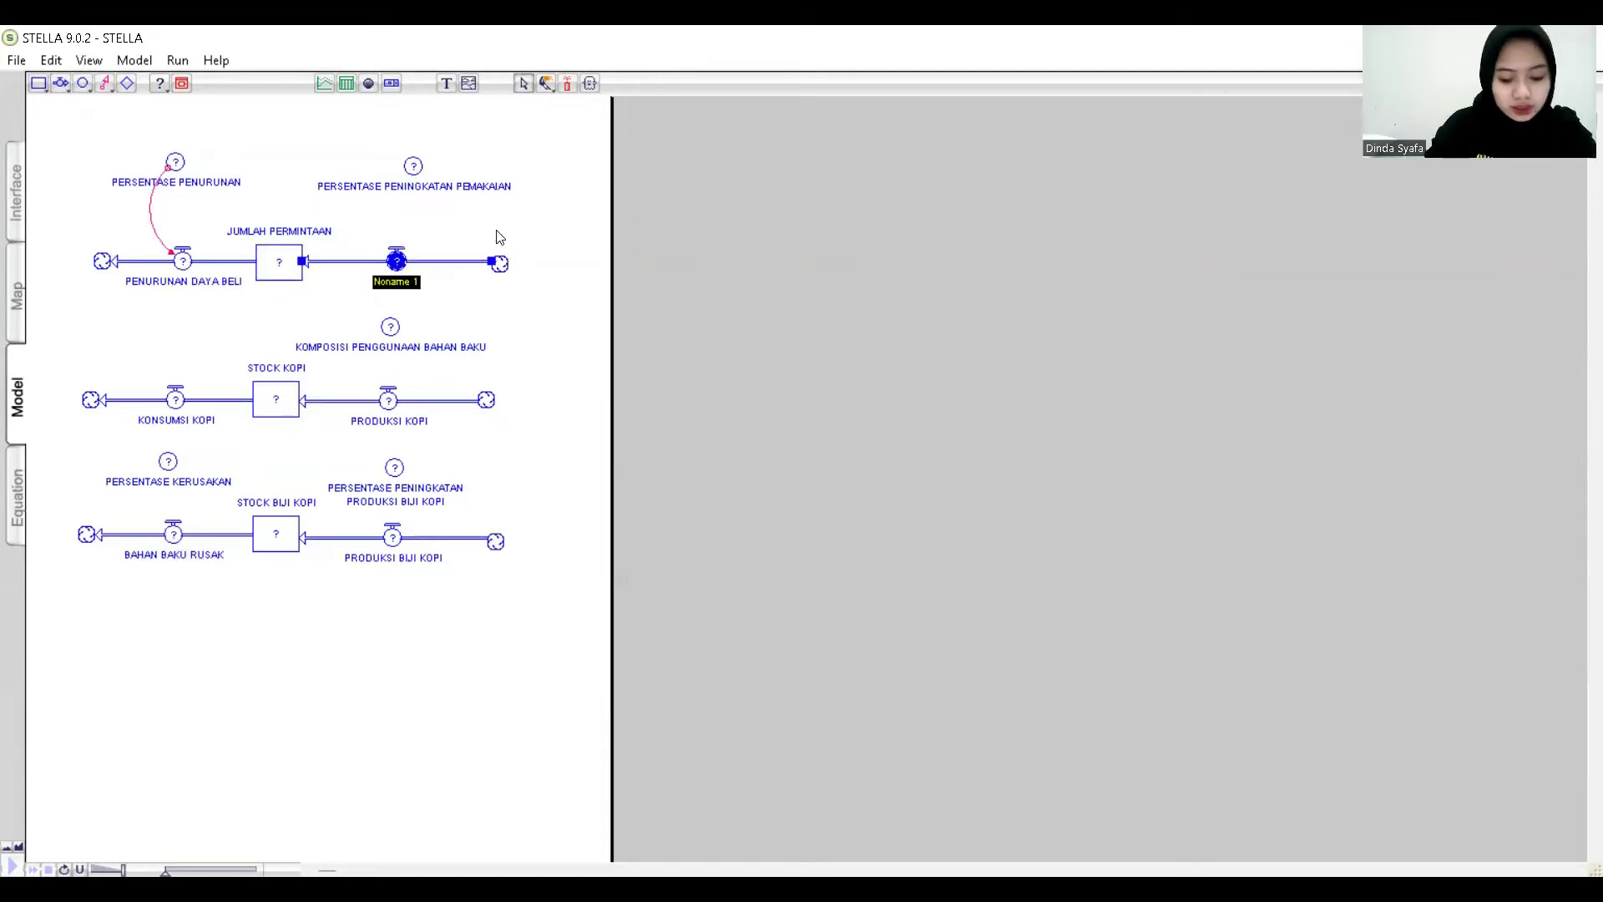
{"action": "type", "text": "PENINGKAT"}
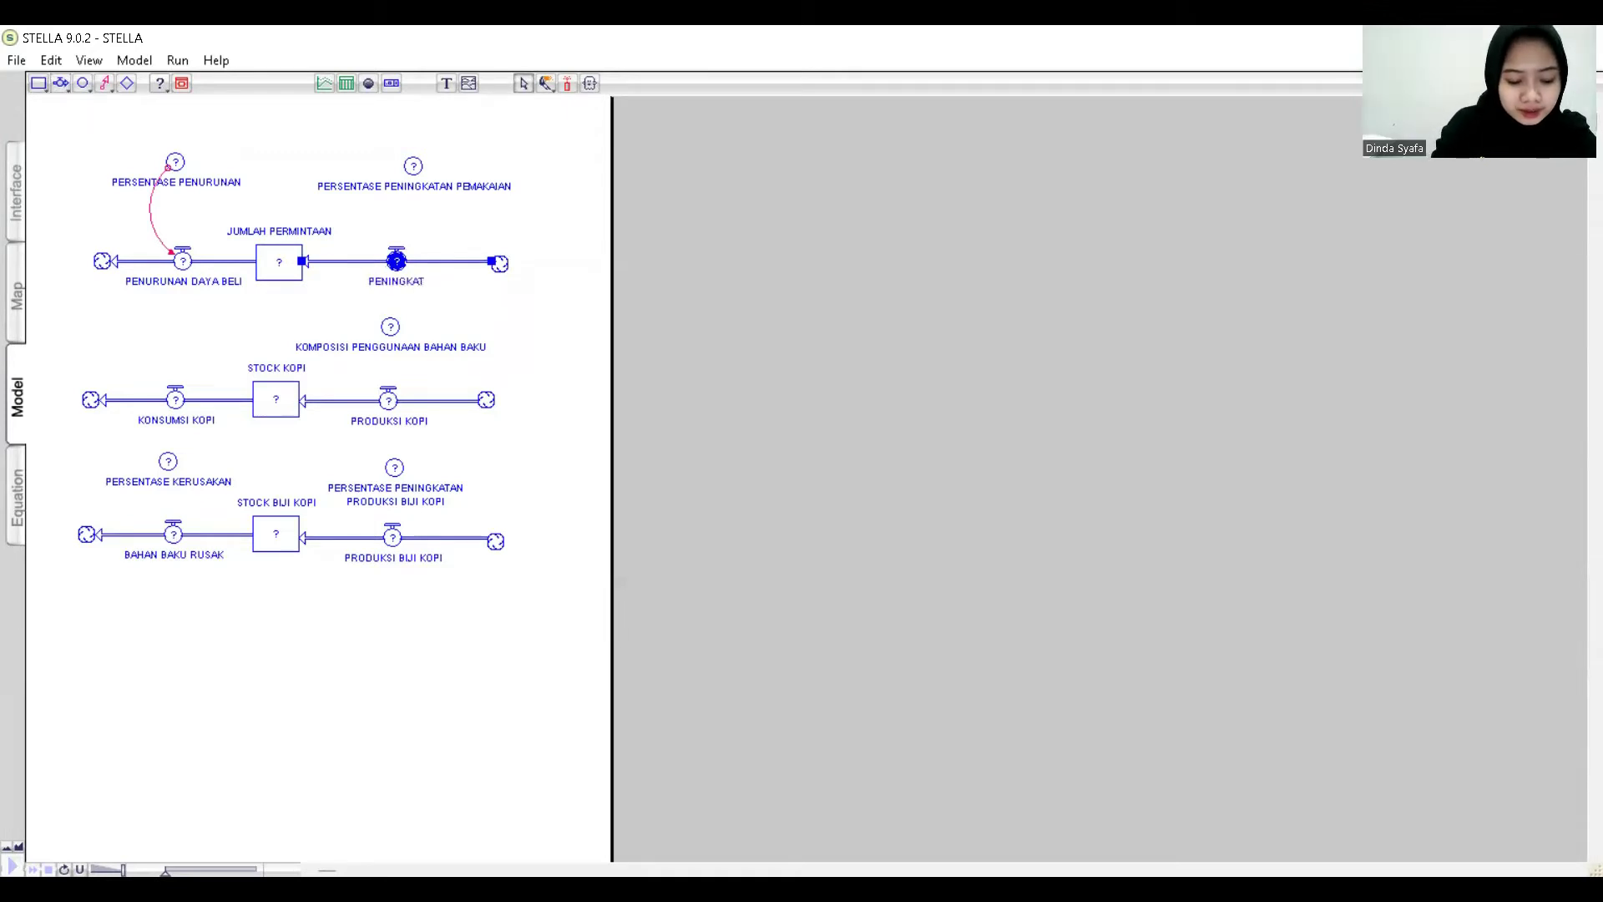
{"action": "type", "text": "AN PEMA"}
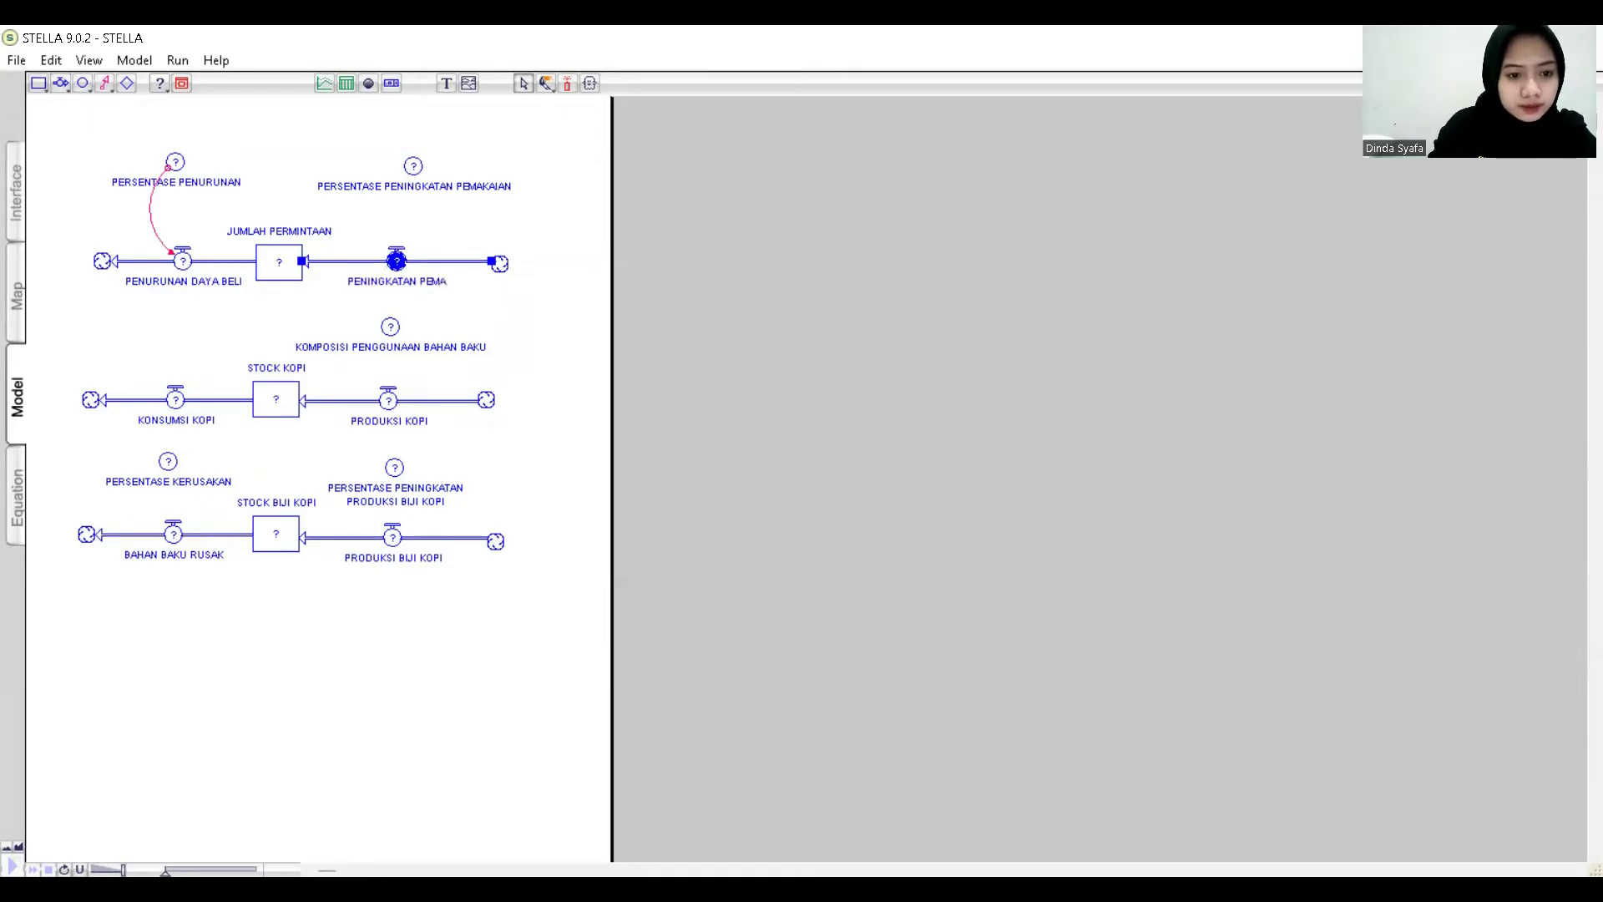
{"action": "type", "text": "KAI"}
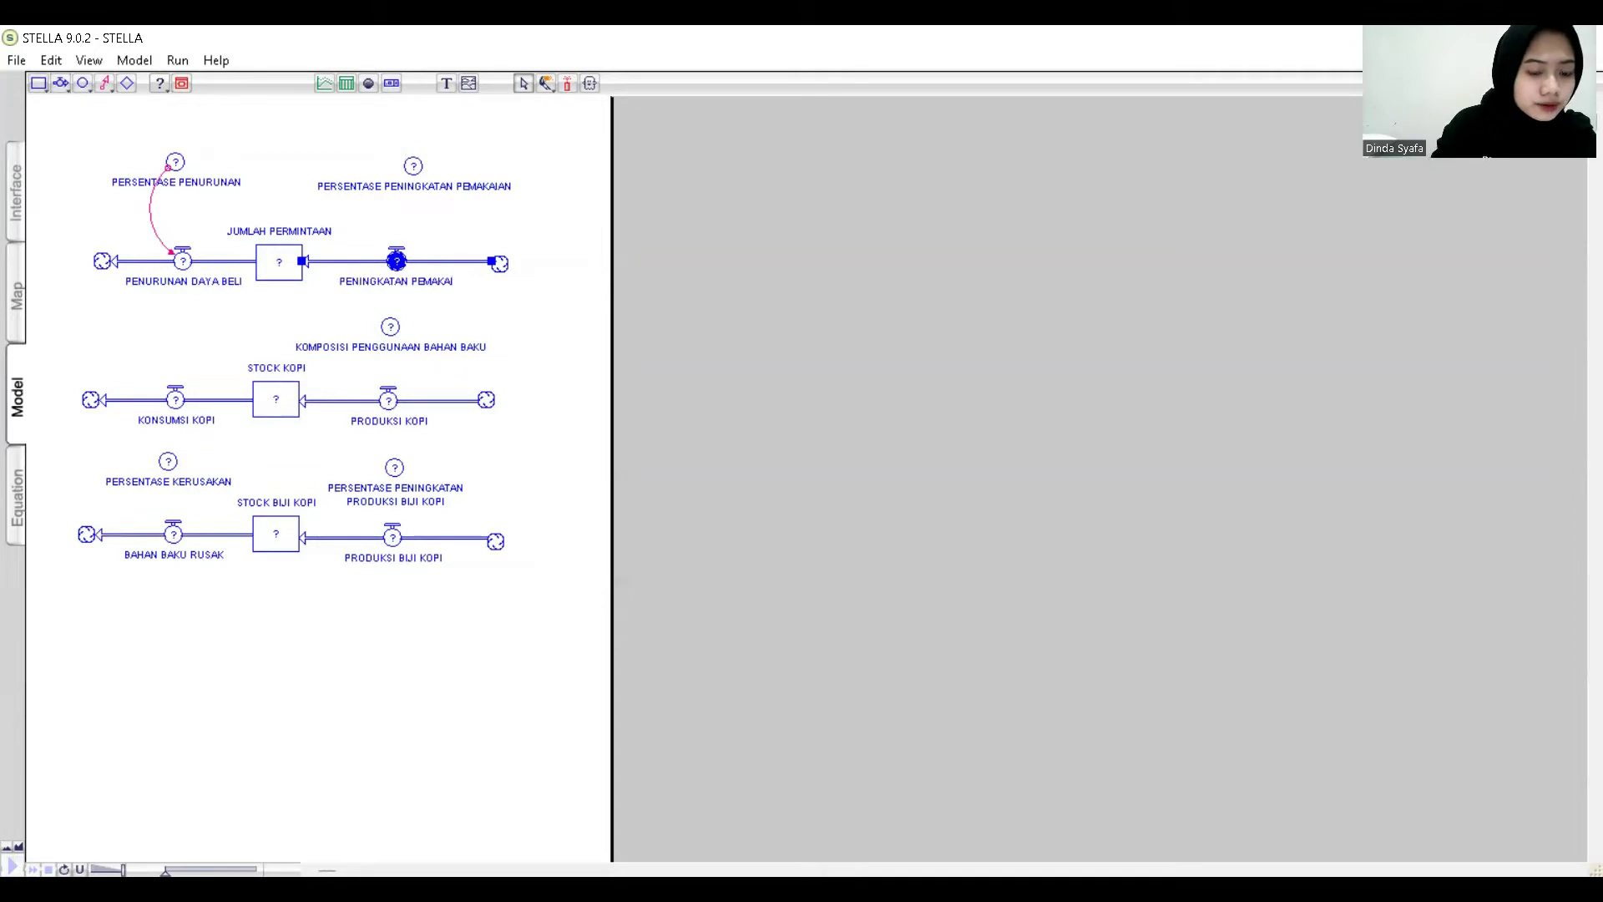
{"action": "type", "text": "AN"}
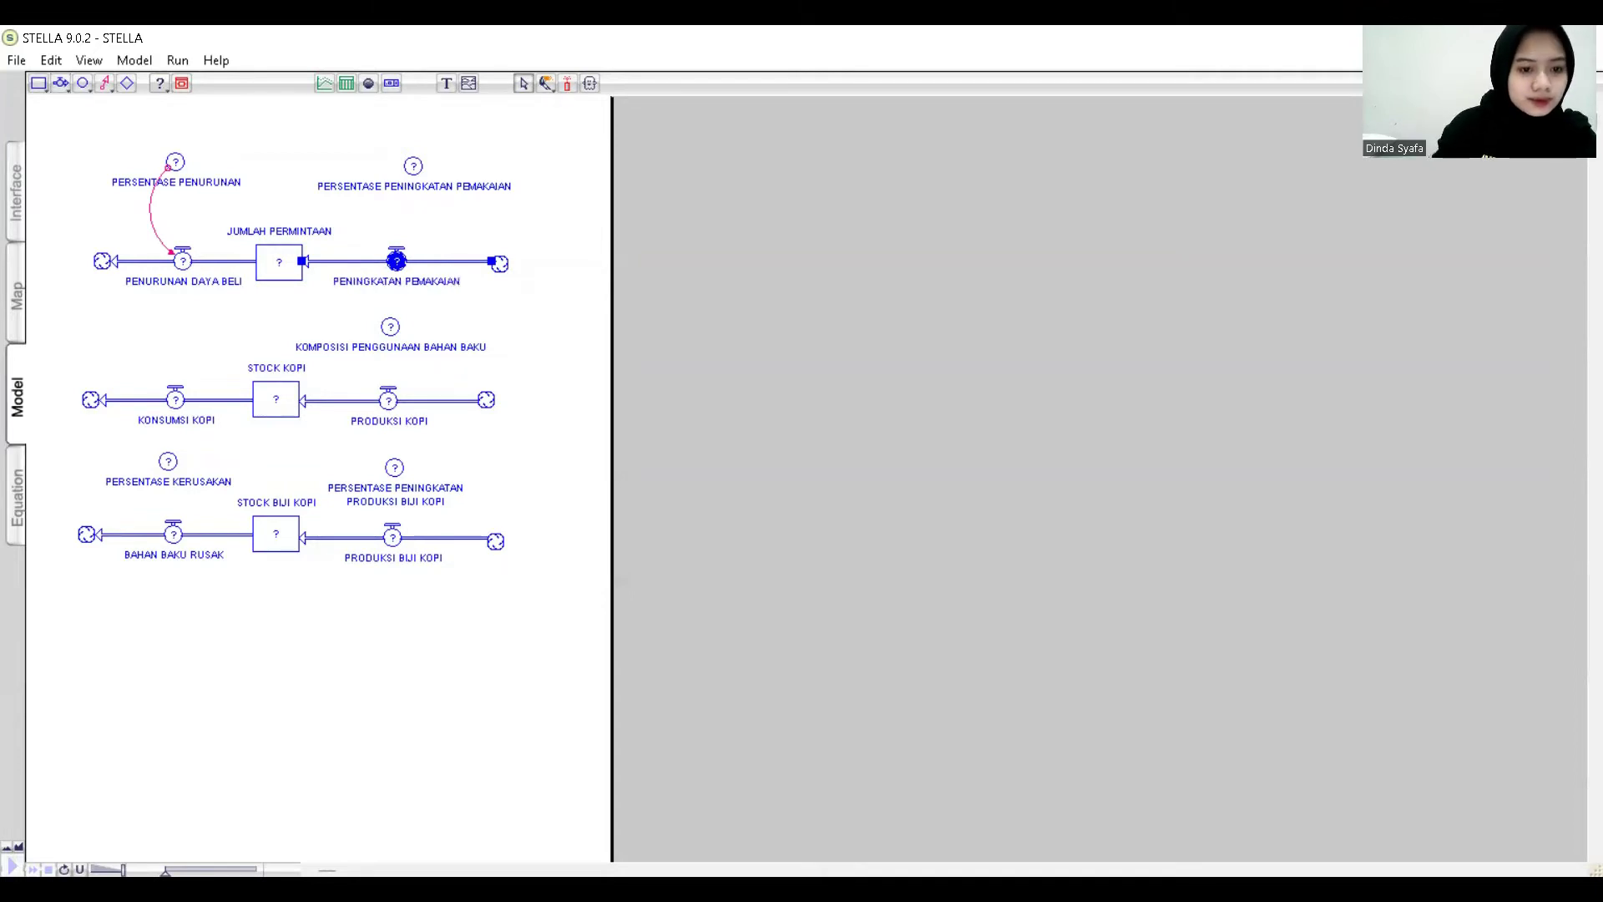
Connect the PERSENTASE PENINGKATAN PEMAKAIAN converter to the redrawn PENINGKATAN PEMAKAIAN flow with an action connector.
{"action": "left_click", "coordinate": [104, 83]}
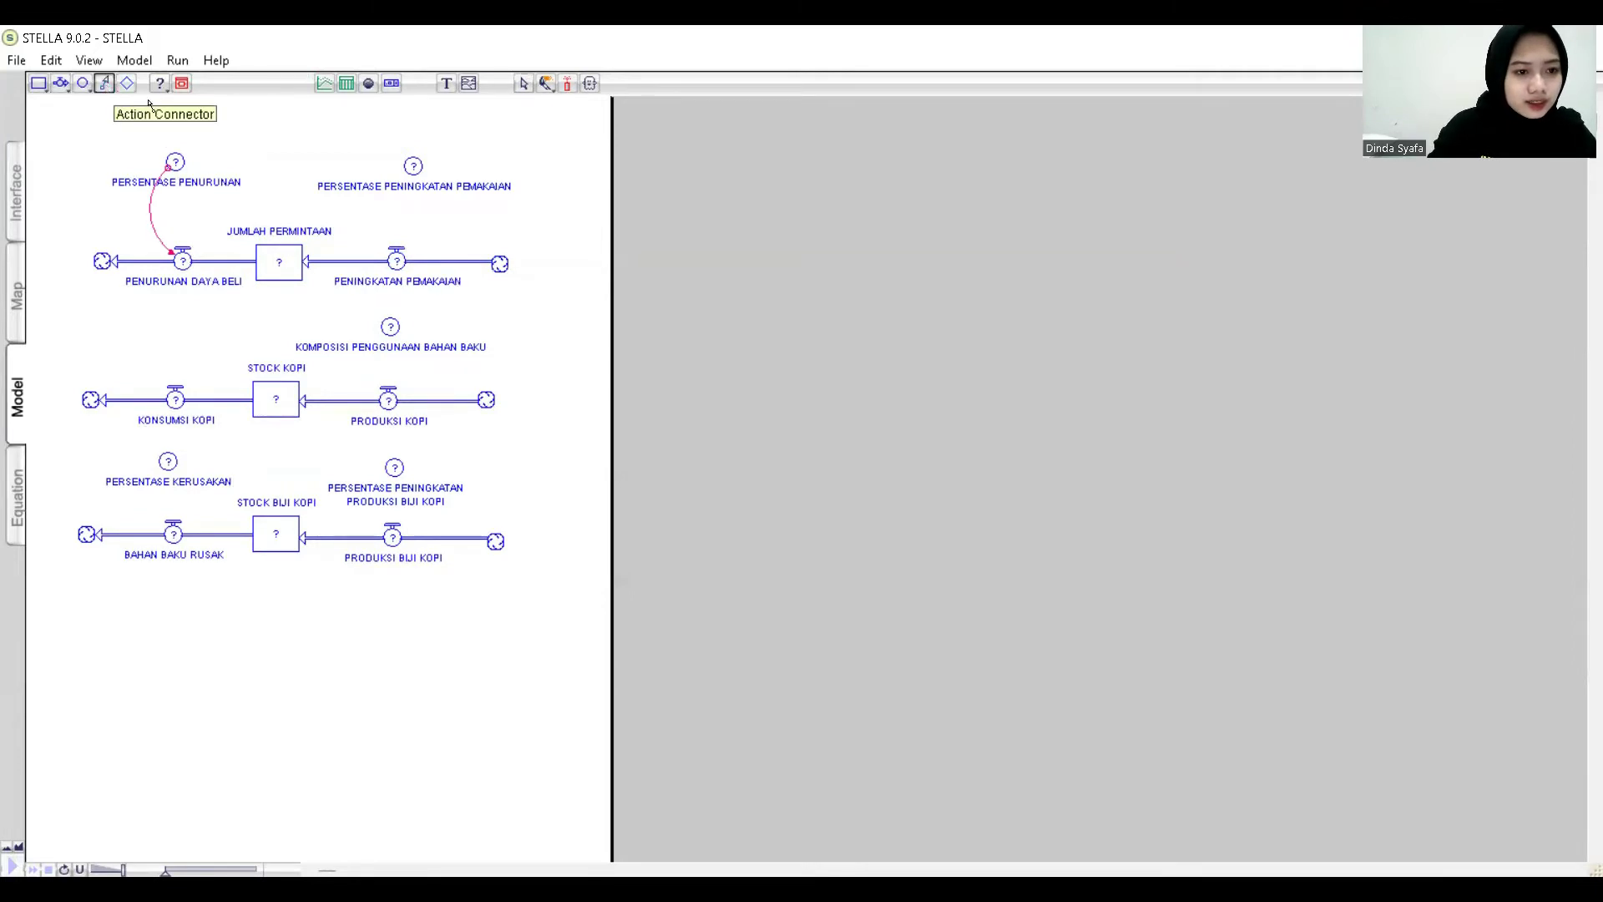
{"action": "mouse_move", "coordinate": [418, 169]}
{"action": "left_mouse_down"}
{"action": "mouse_move", "coordinate": [428, 255]}
{"action": "mouse_move", "coordinate": [397, 259]}
{"action": "left_mouse_up"}
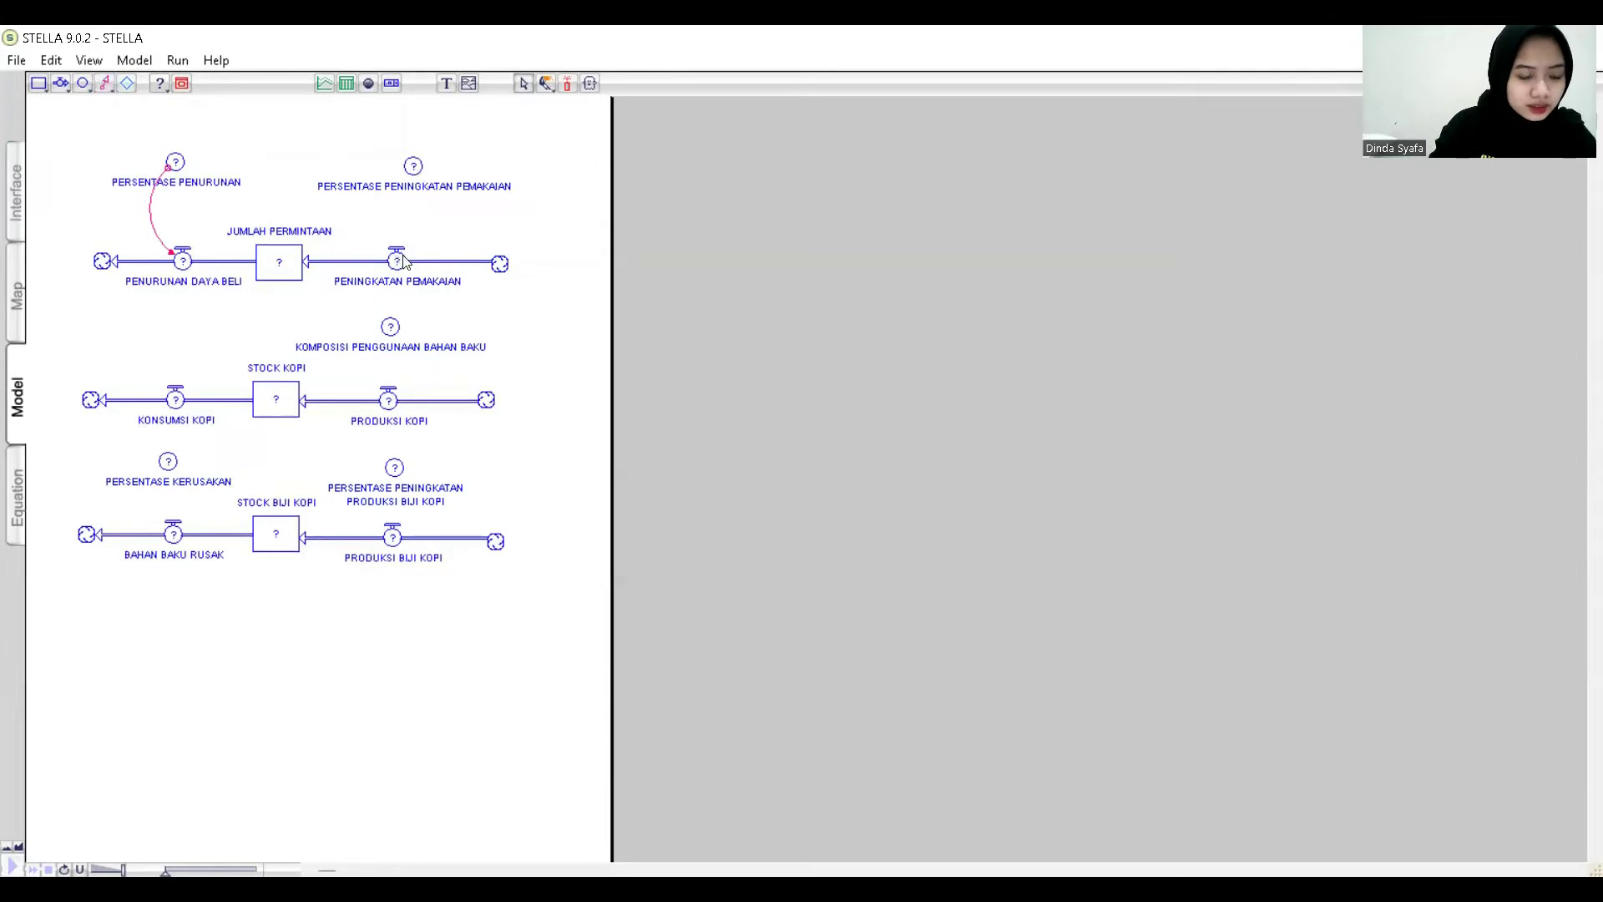
{"action": "left_click", "coordinate": [106, 85]}
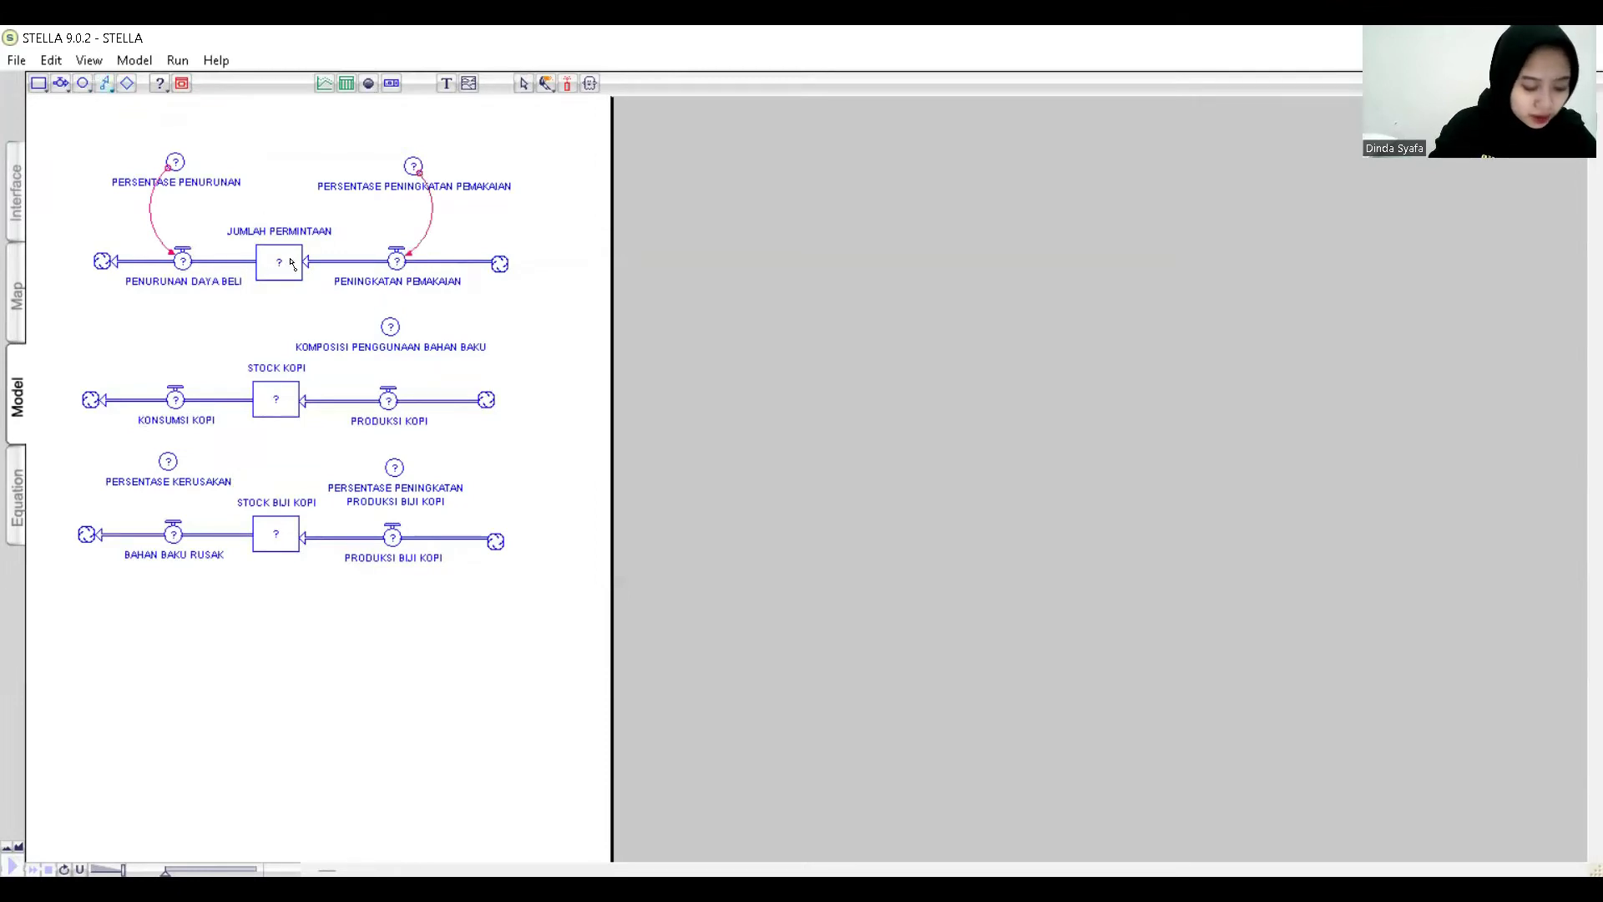
Connect the JUMLAH PERMINTAAN stock to the PENINGKATAN PEMAKAIAN, PENURUNAN DAYA BELI and KONSUMSI KOPI flows with action connectors.
{"action": "left_click_drag", "start_coordinate": [284, 245], "coordinate": [396, 252]}
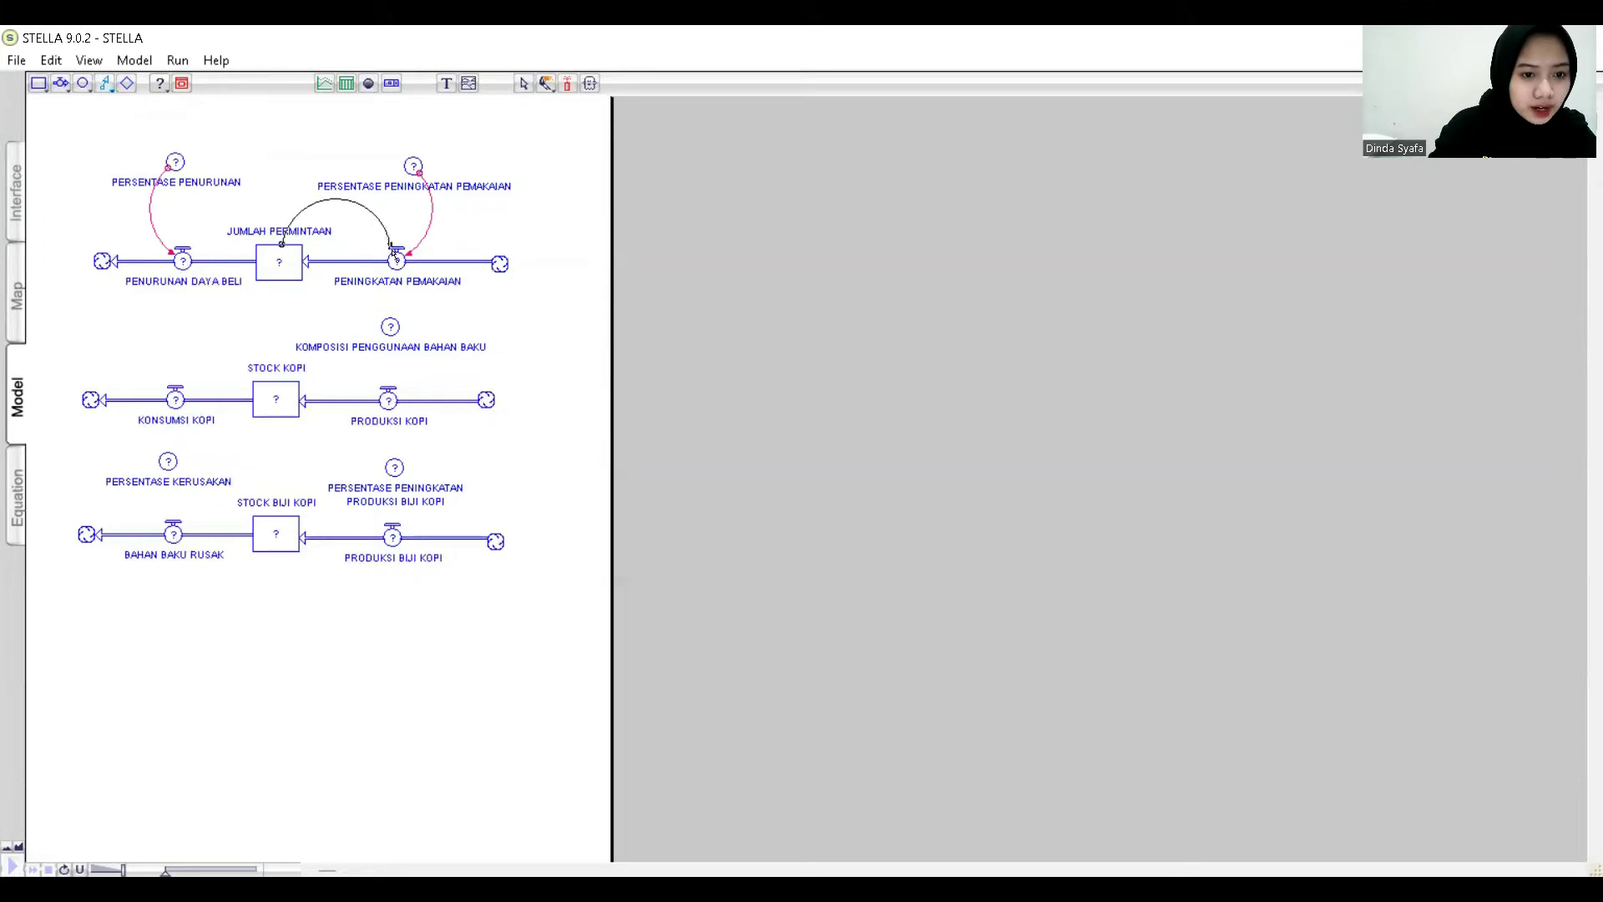
{"action": "left_click", "coordinate": [106, 84]}
{"action": "left_click_drag", "start_coordinate": [285, 263], "coordinate": [180, 244]}
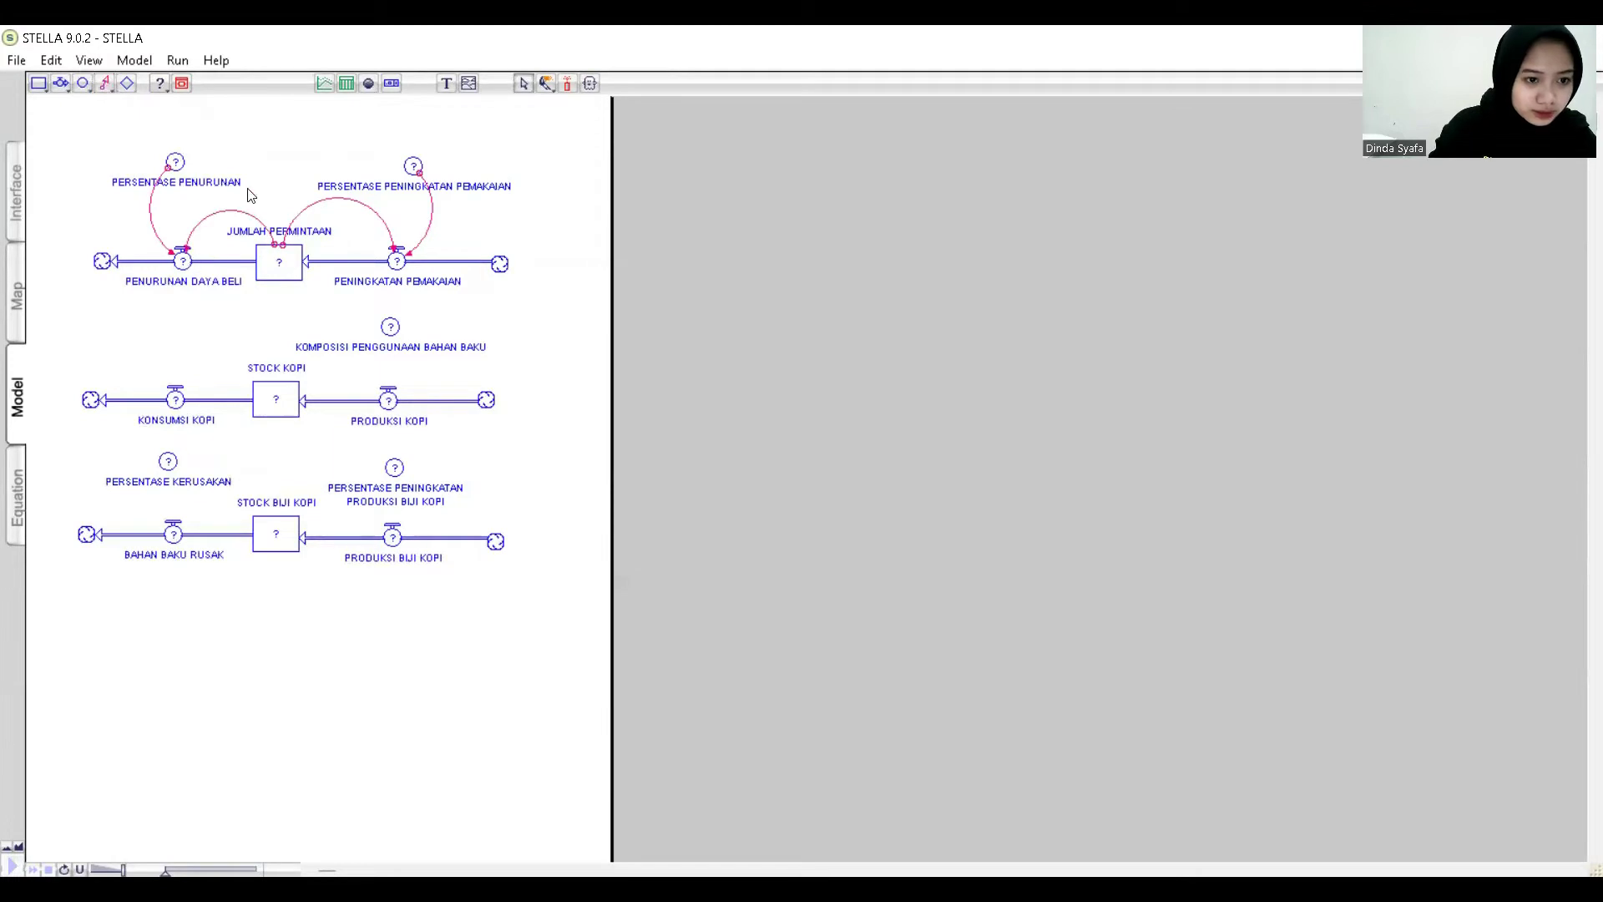
{"action": "left_click", "coordinate": [103, 85]}
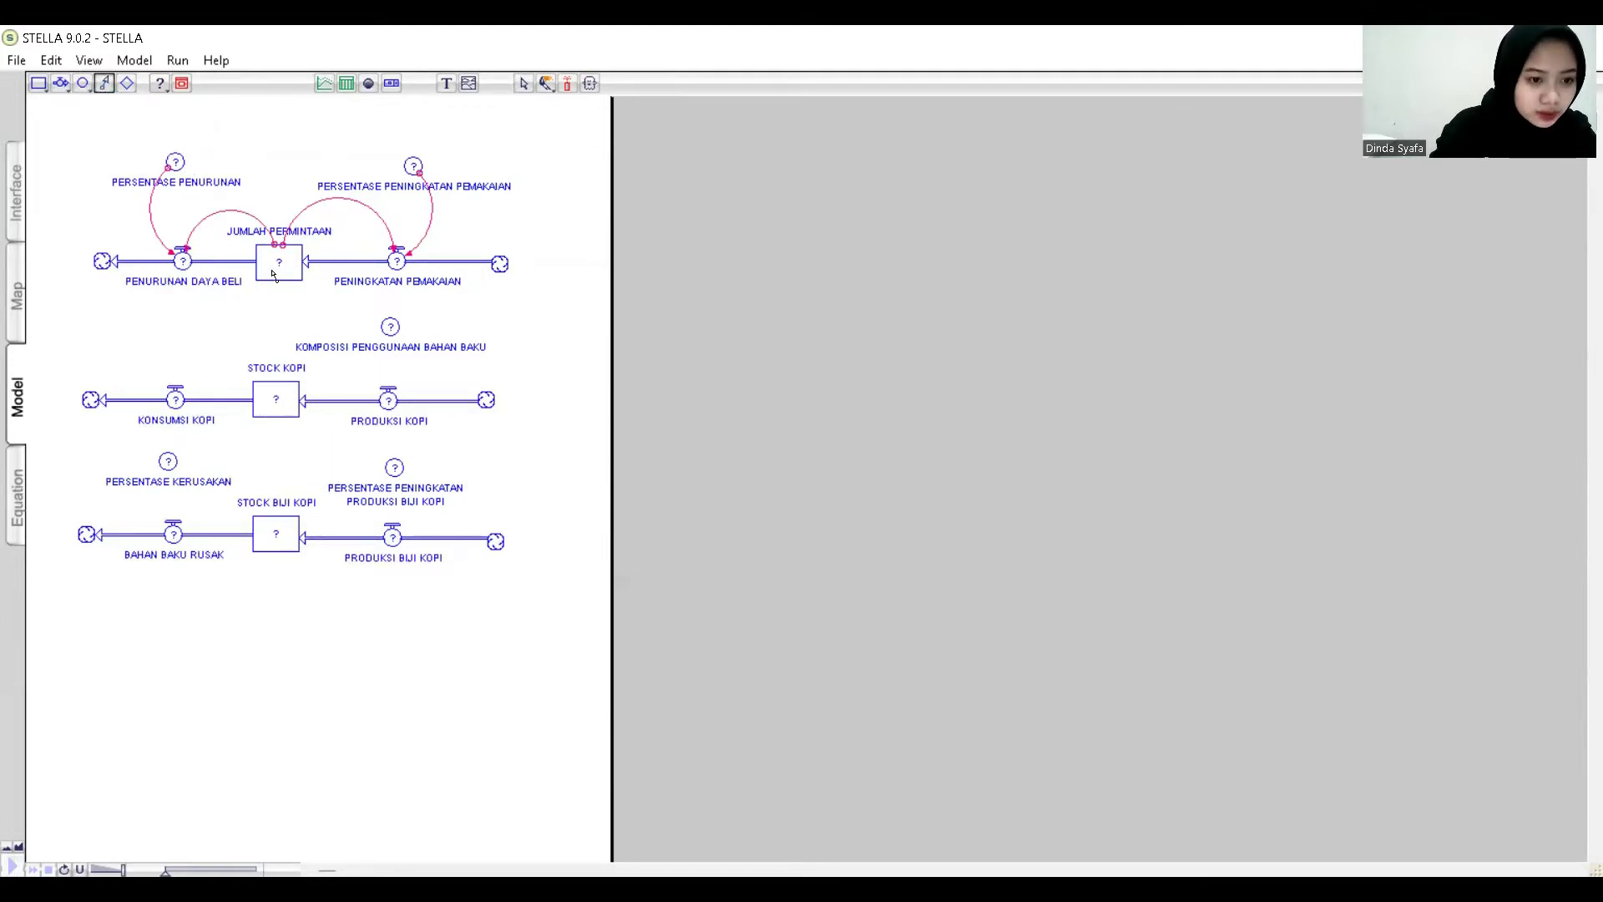
{"action": "left_click_drag", "start_coordinate": [272, 276], "coordinate": [176, 390]}
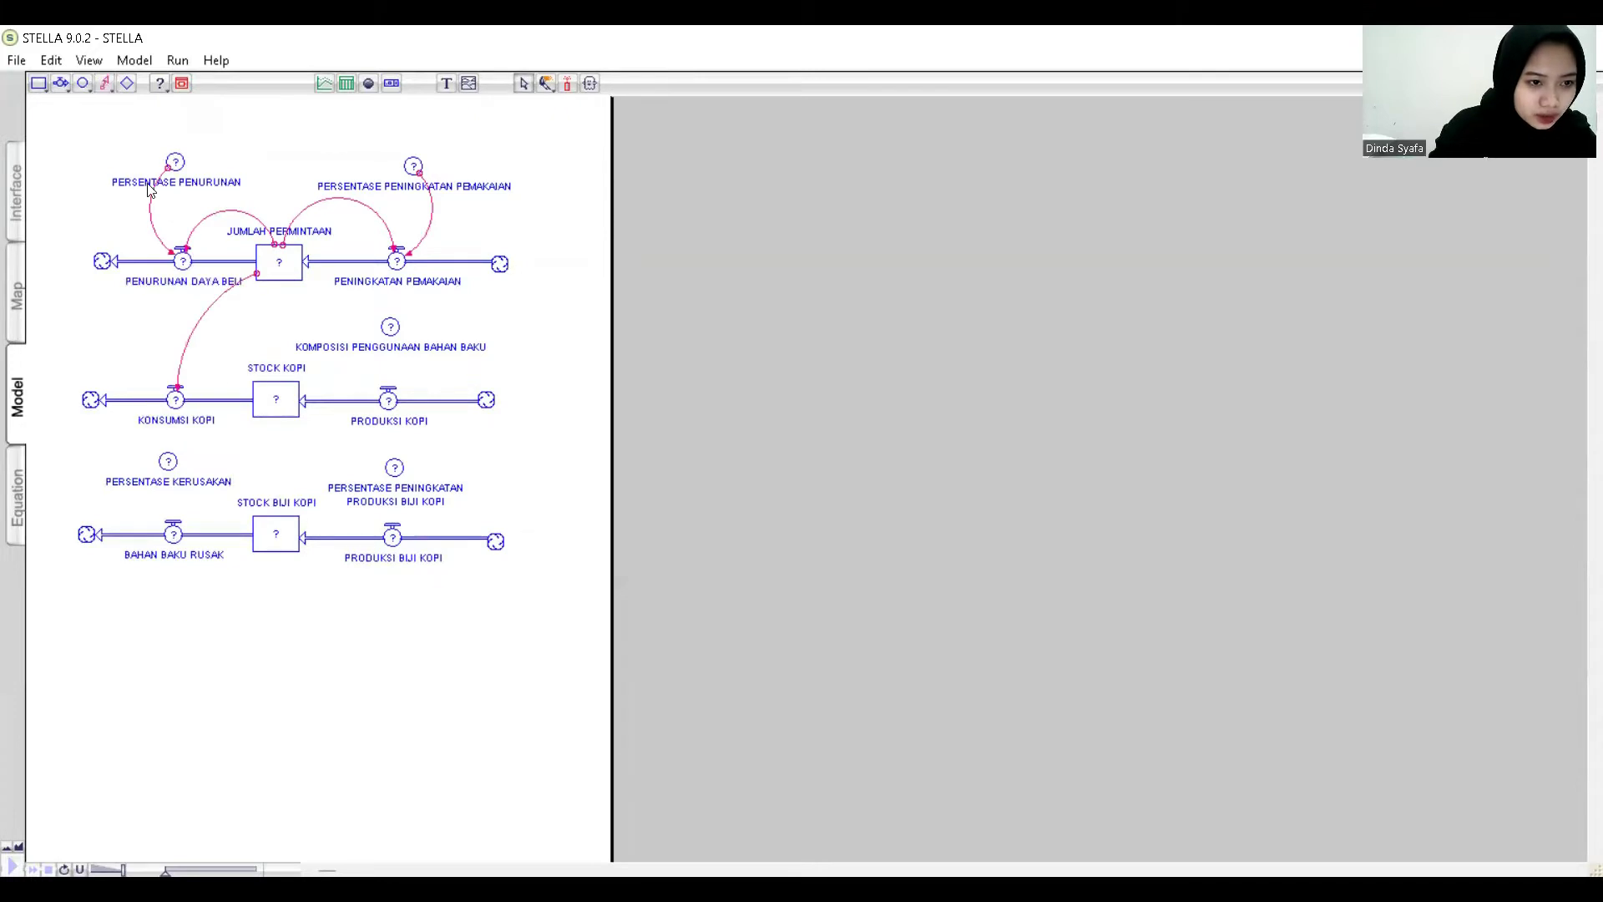
Add action connectors from KOMPOSISI PENGGUNAAN BAHAN BAKU to the PRODUKSI KOPI flow and from the STOCK KOPI stock to the KONSUMSI KOPI flow.
{"action": "left_click", "coordinate": [105, 84]}
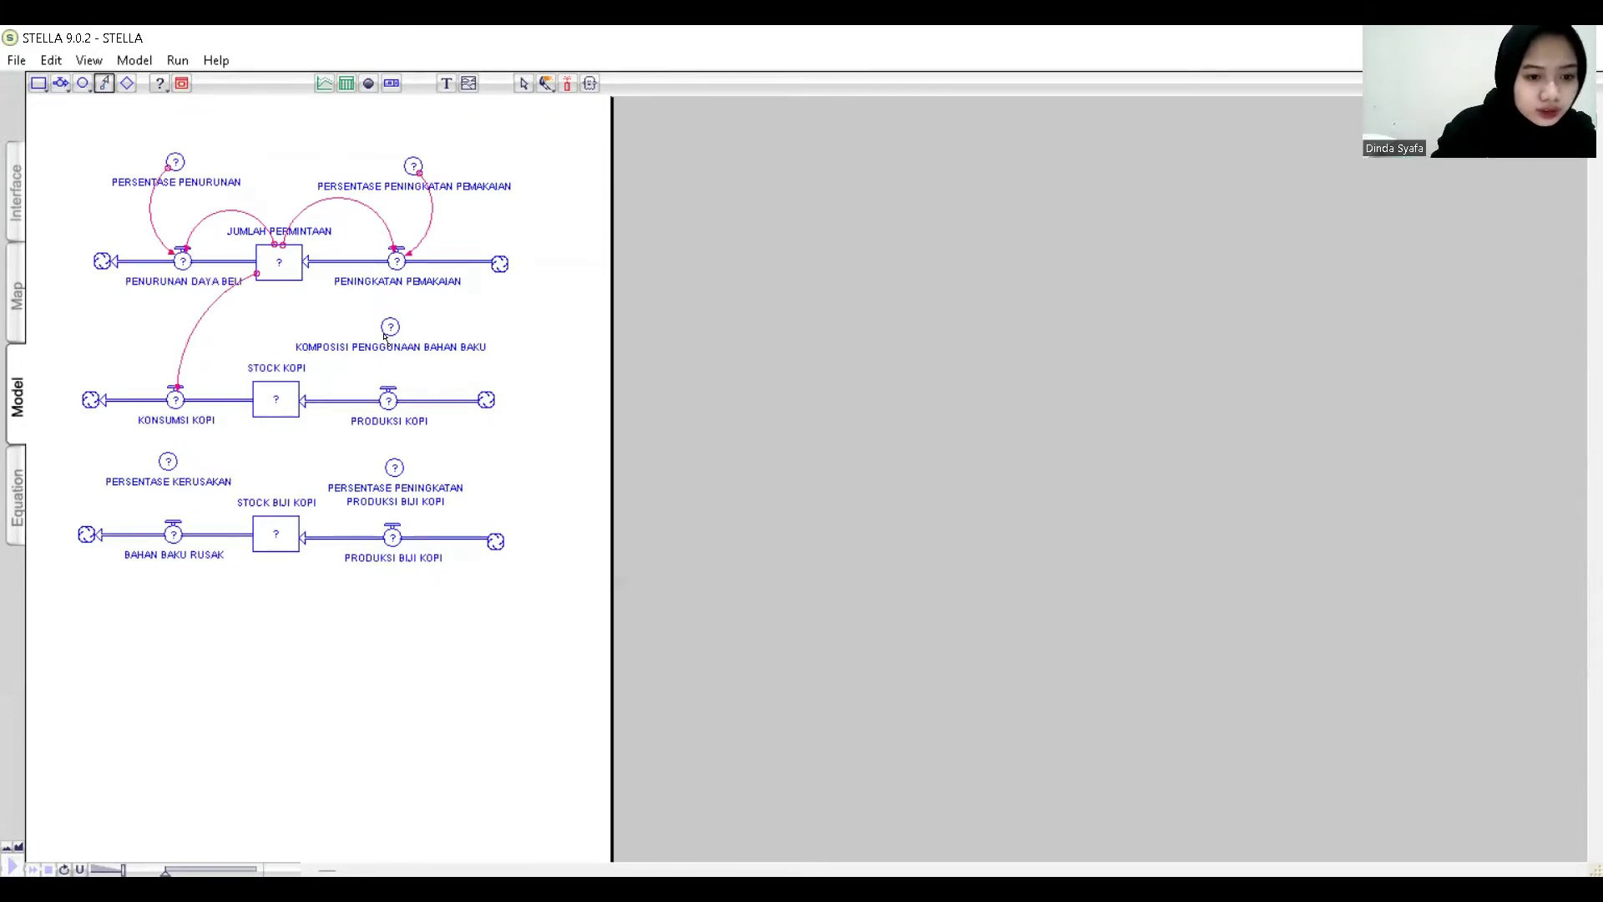
{"action": "left_click_drag", "start_coordinate": [389, 332], "coordinate": [394, 409]}
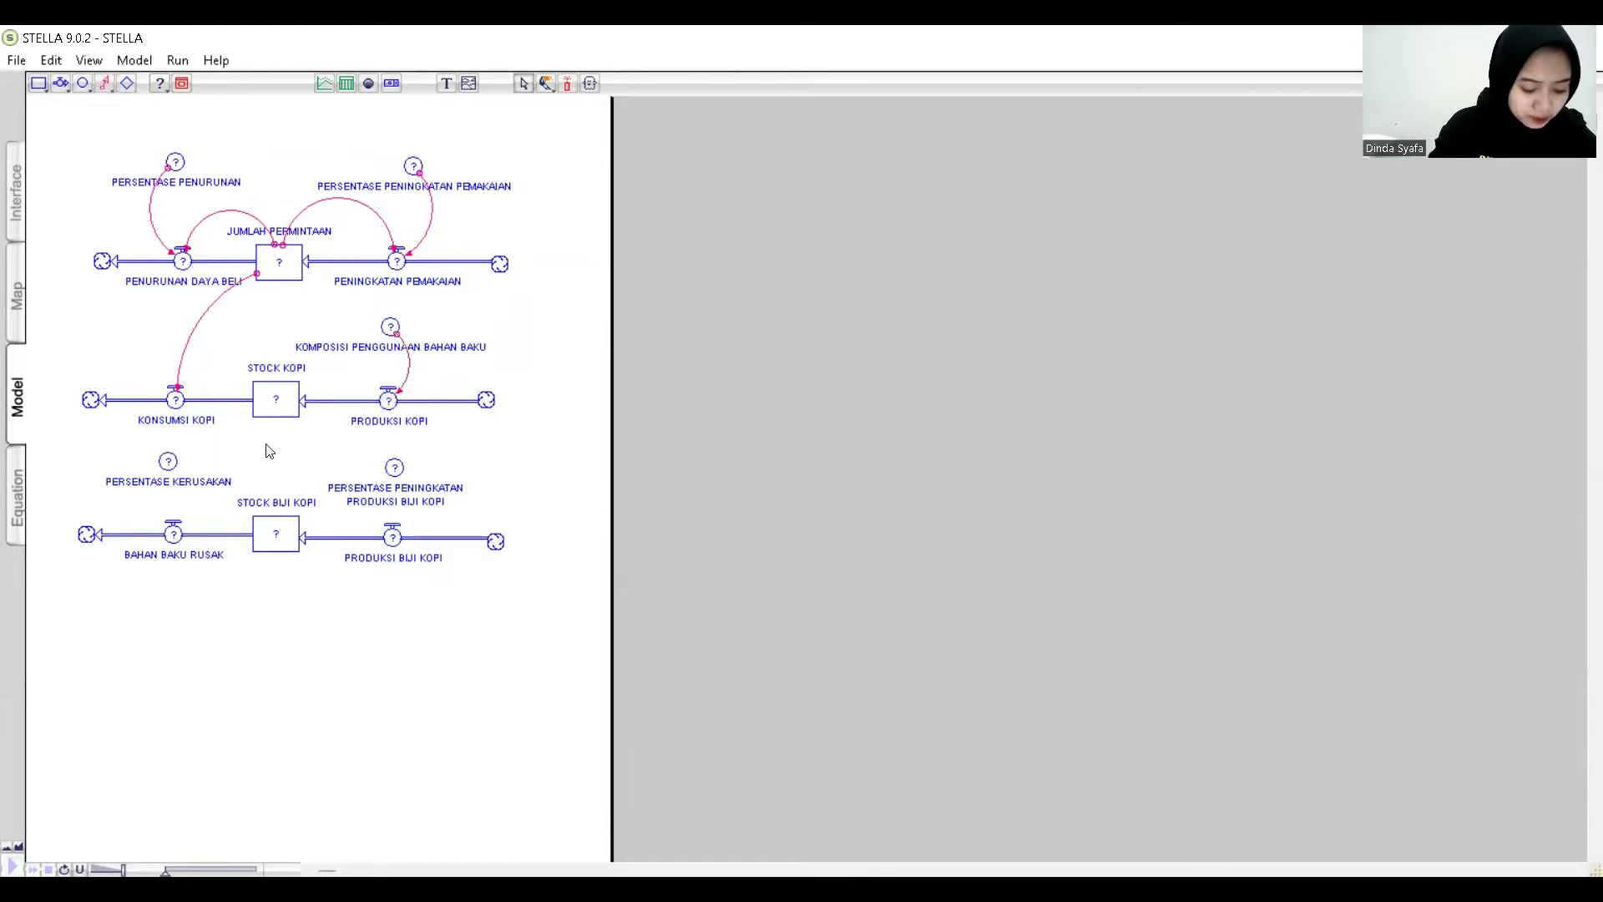
{"action": "left_click", "coordinate": [101, 86]}
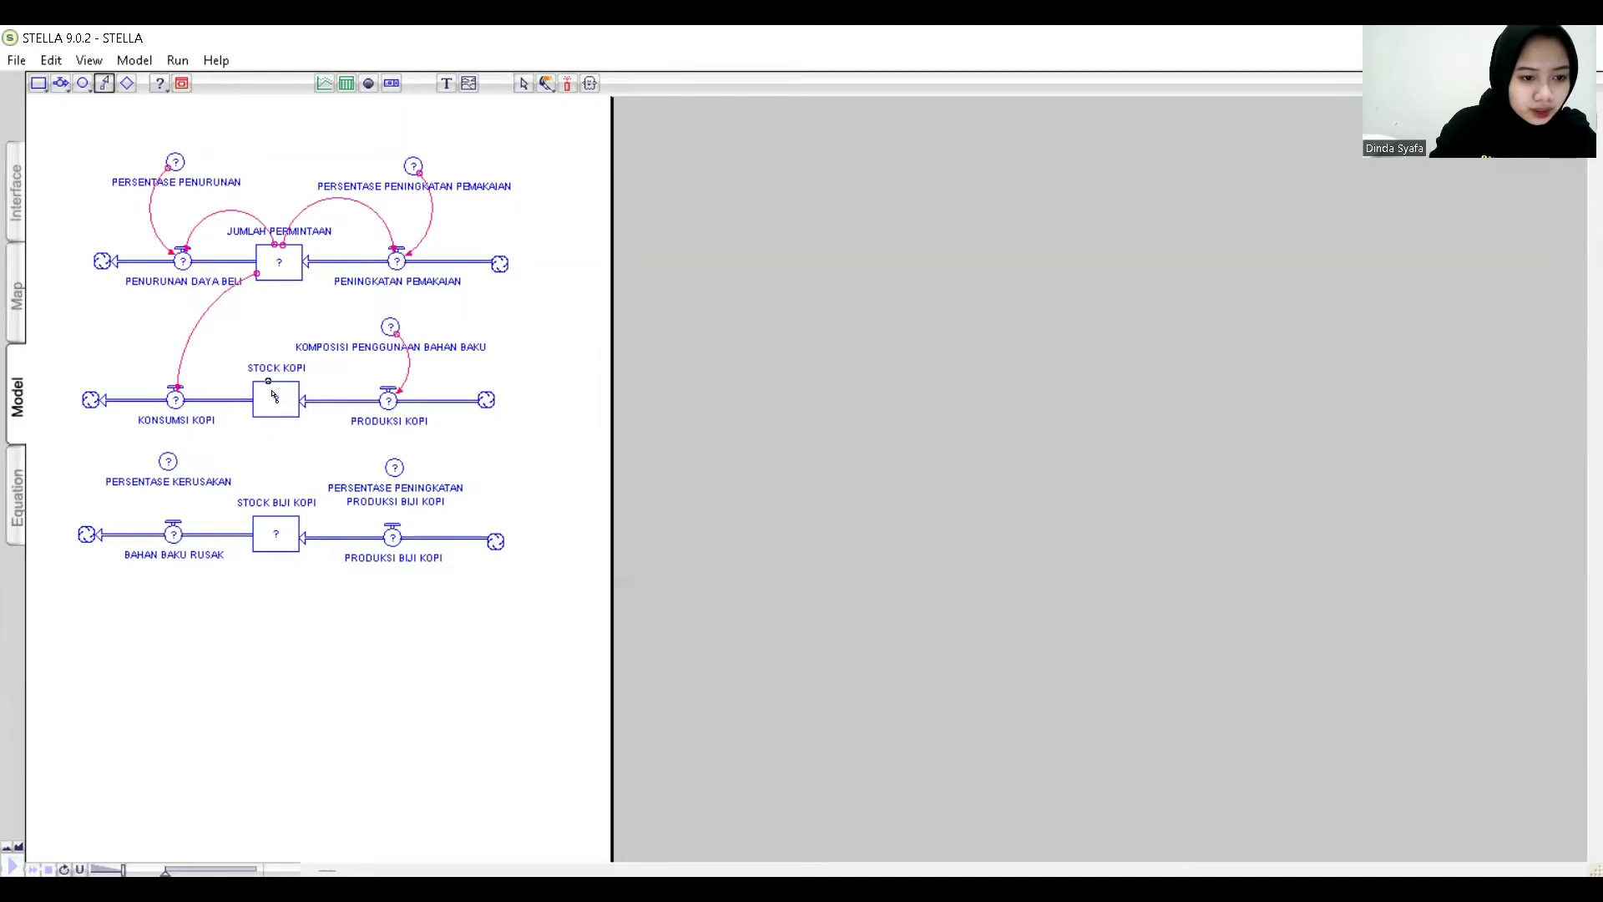
{"action": "mouse_move", "coordinate": [271, 390]}
{"action": "left_mouse_down"}
{"action": "mouse_move", "coordinate": [200, 384]}
{"action": "mouse_move", "coordinate": [178, 403]}
{"action": "left_mouse_up"}
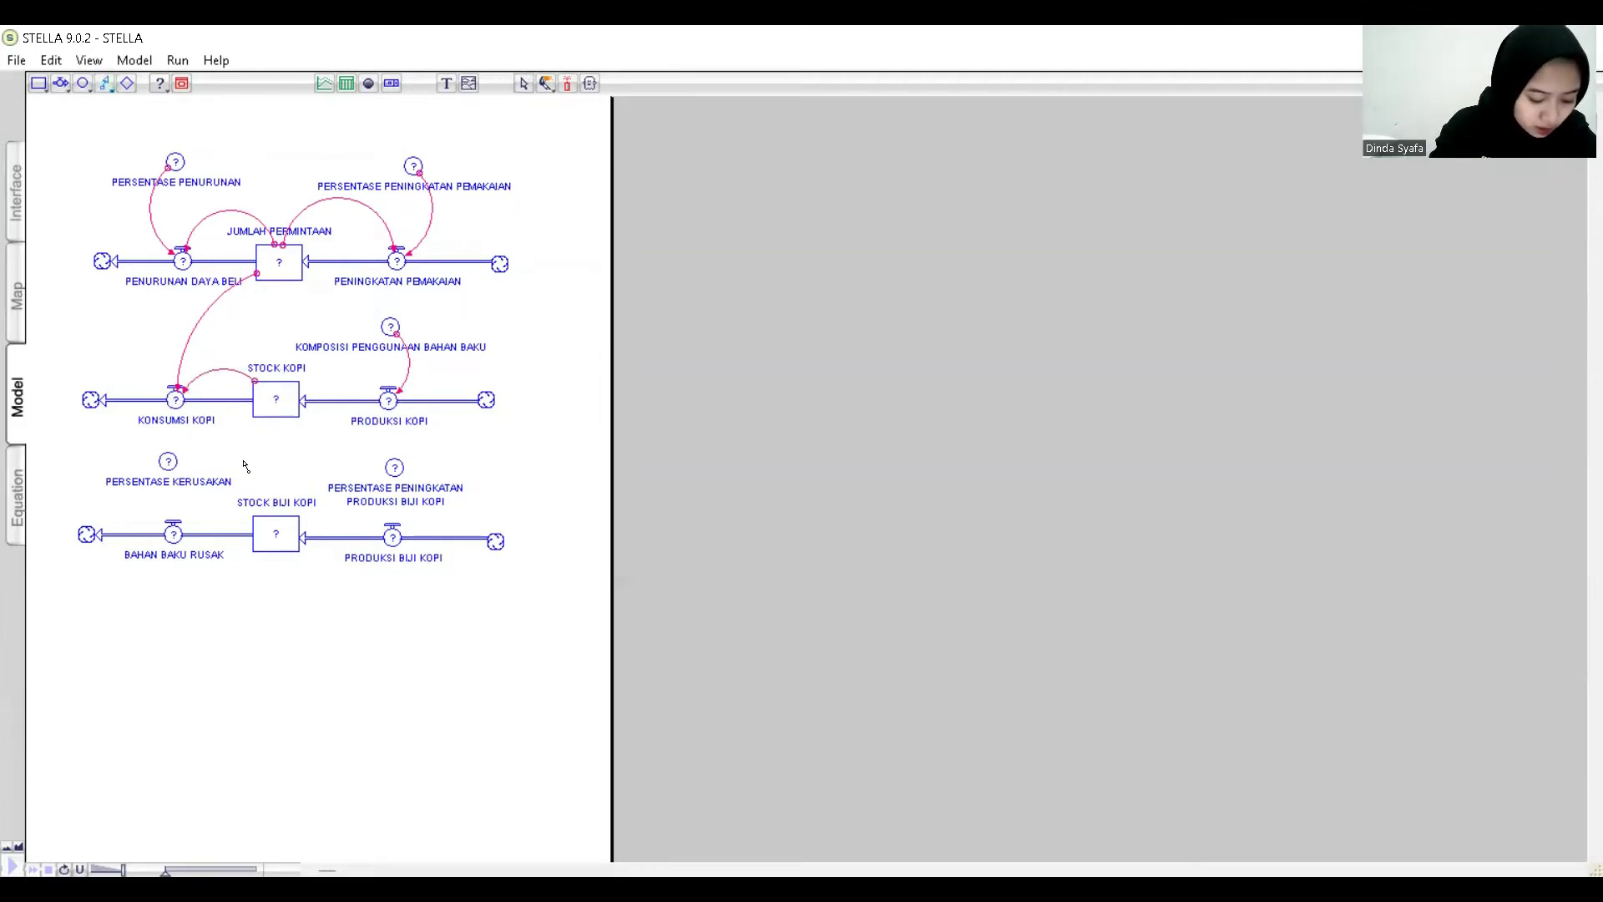
Connect the STOCK BIJI KOPI stock to the PRODUKSI KOPI and BAHAN BAKU RUSAK flows with action connectors.
{"action": "left_click_drag", "start_coordinate": [278, 541], "coordinate": [386, 409]}
{"action": "left_click", "coordinate": [105, 83]}
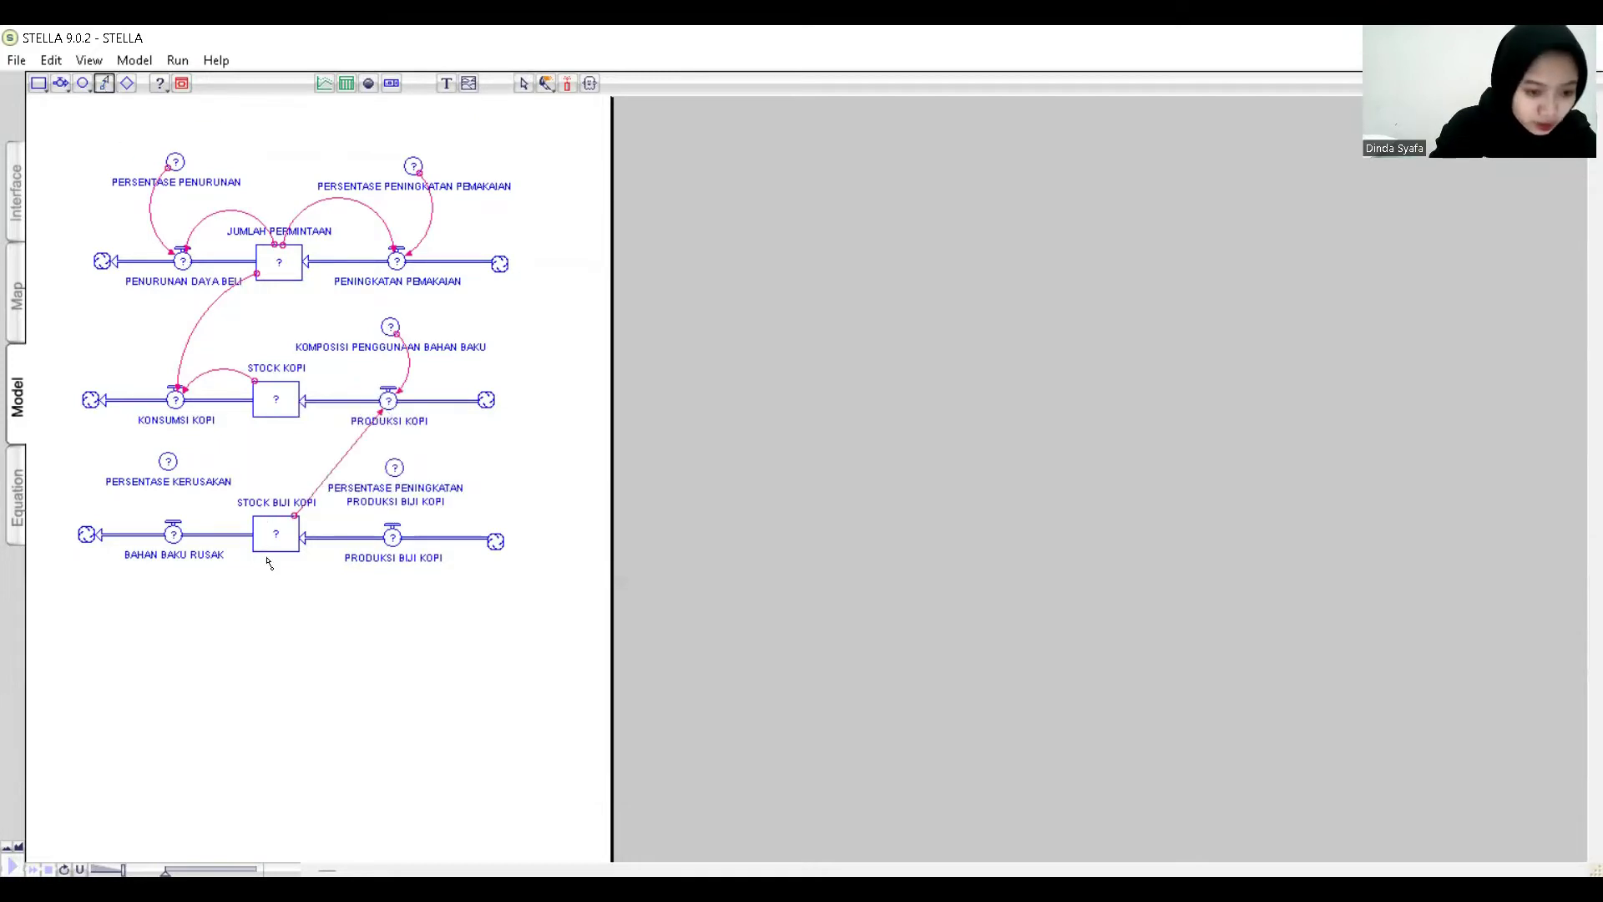
{"action": "left_click_drag", "start_coordinate": [269, 551], "coordinate": [174, 551]}
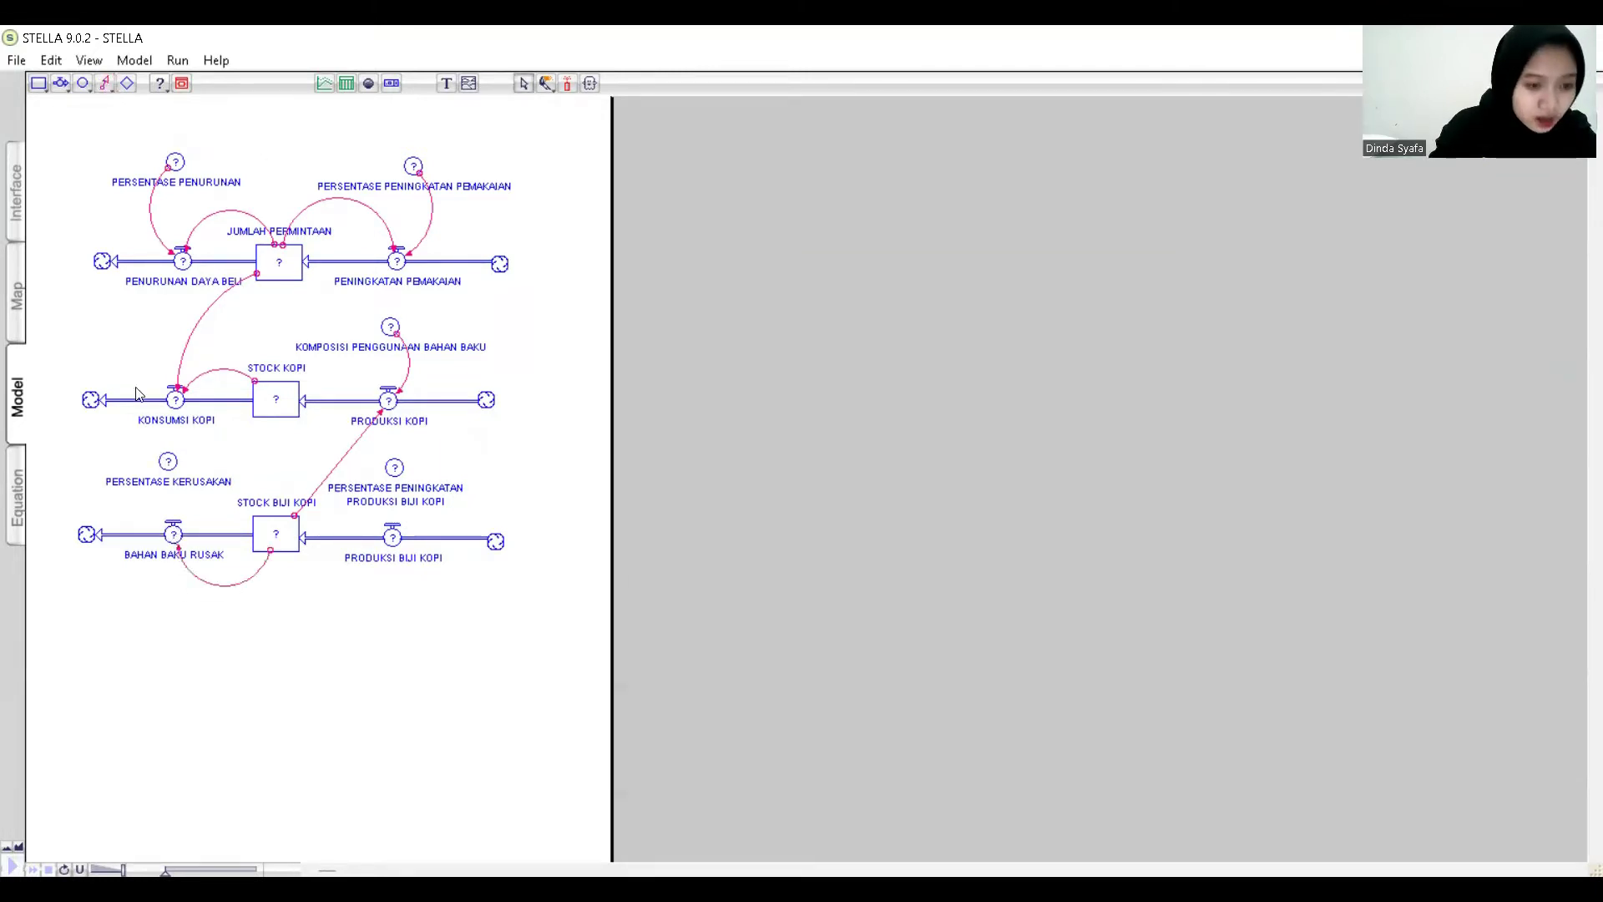
Connect PERSENTASE KERUSAKAN to the BAHAN BAKU RUSAK flow and PERSENTASE PENINGKATAN PRODUKSI BIJI KOPI to the PRODUKSI BIJI KOPI flow.
{"action": "left_click", "coordinate": [104, 82]}
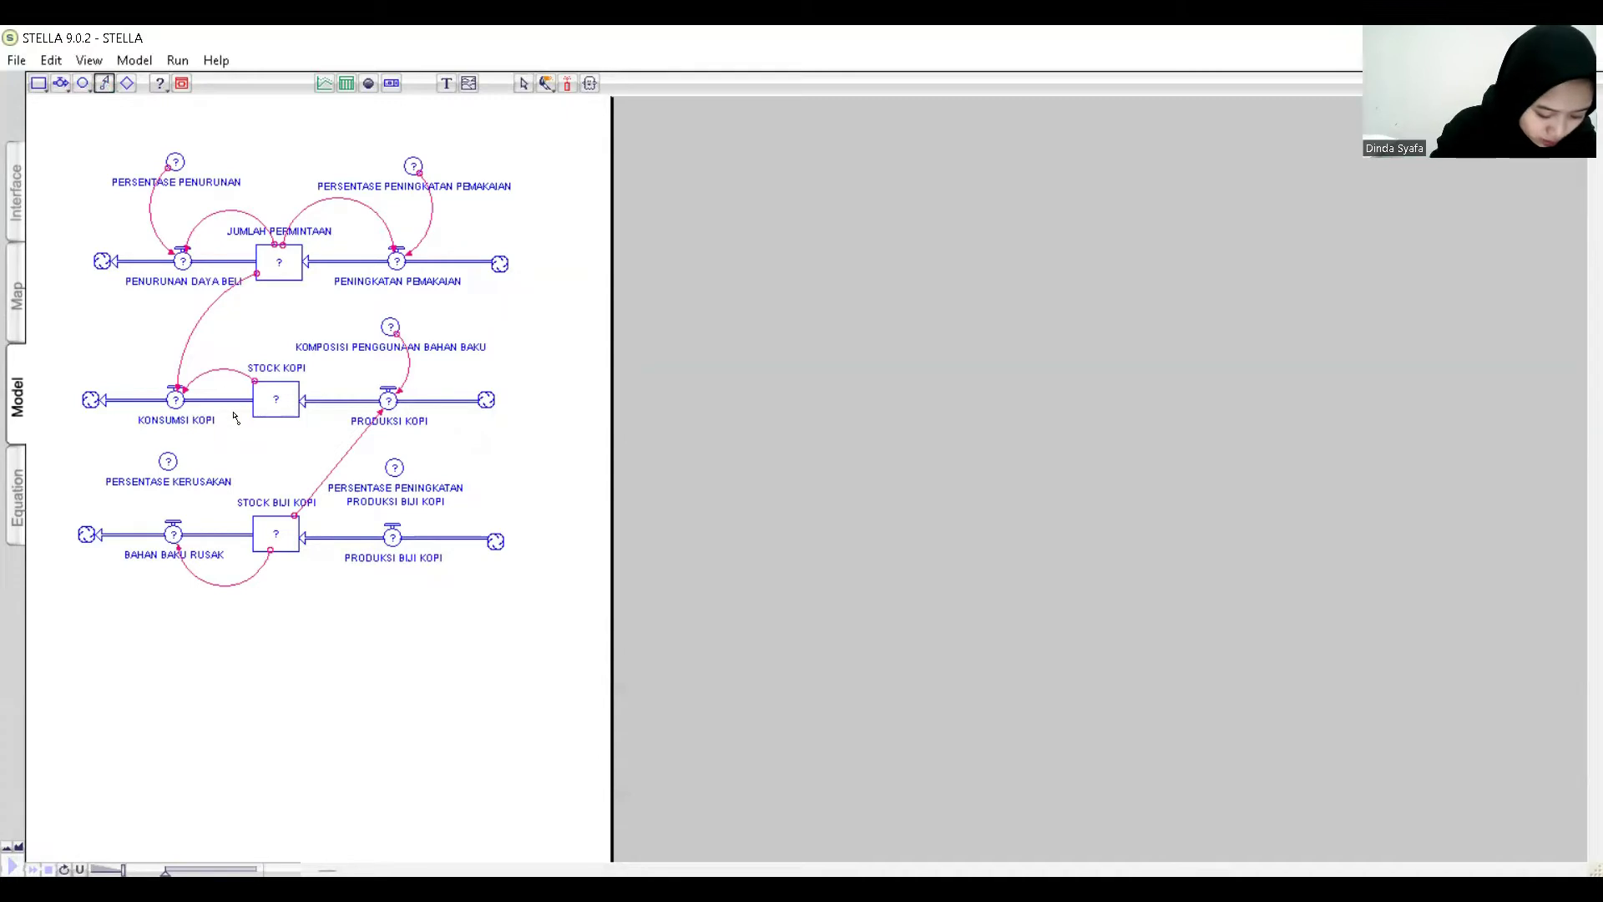
{"action": "mouse_move", "coordinate": [169, 461]}
{"action": "left_mouse_down"}
{"action": "mouse_move", "coordinate": [197, 538]}
{"action": "mouse_move", "coordinate": [176, 536]}
{"action": "left_mouse_up"}
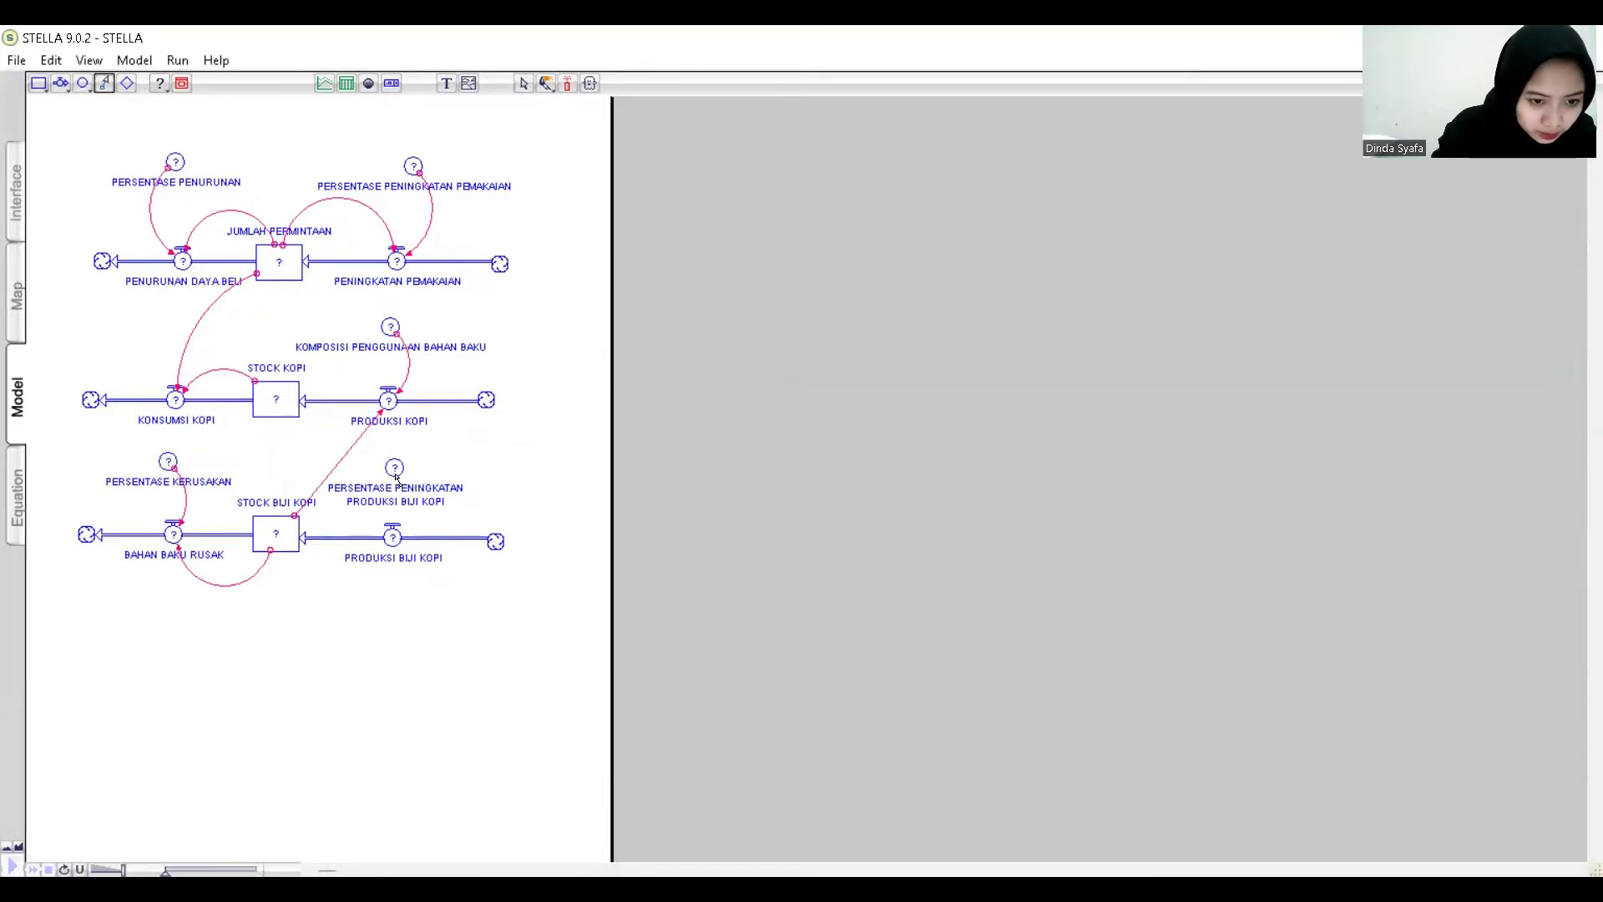
{"action": "left_click_drag", "start_coordinate": [407, 477], "coordinate": [426, 532]}
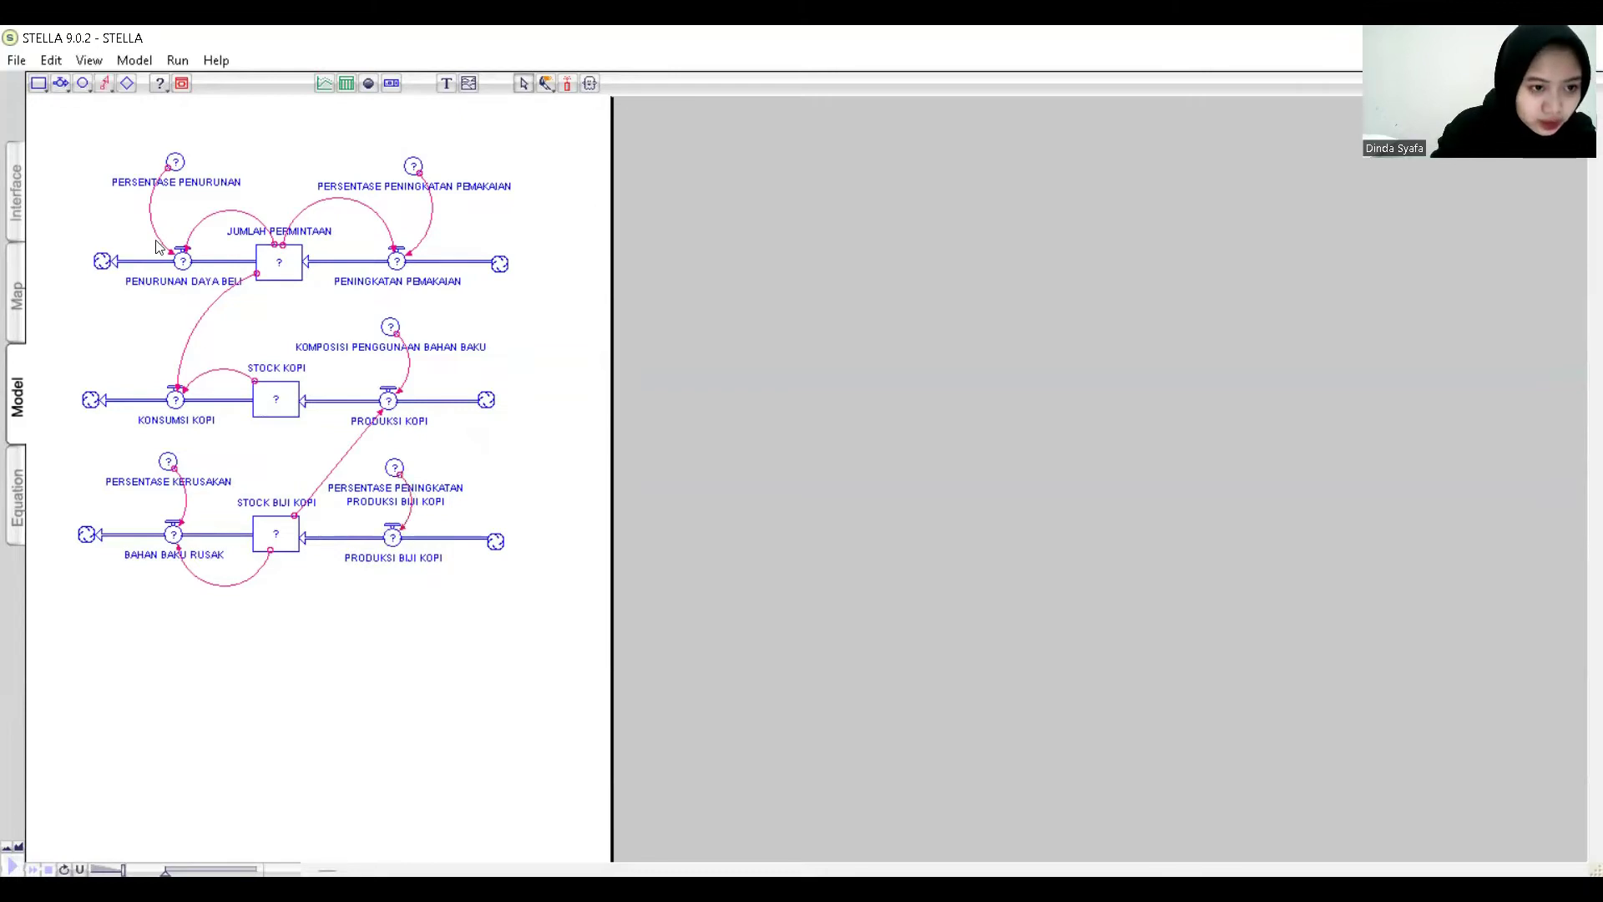
Connect the STOCK BIJI KOPI stock to the PRODUKSI BIJI KOPI flow with an action connector.
{"action": "left_click", "coordinate": [105, 84]}
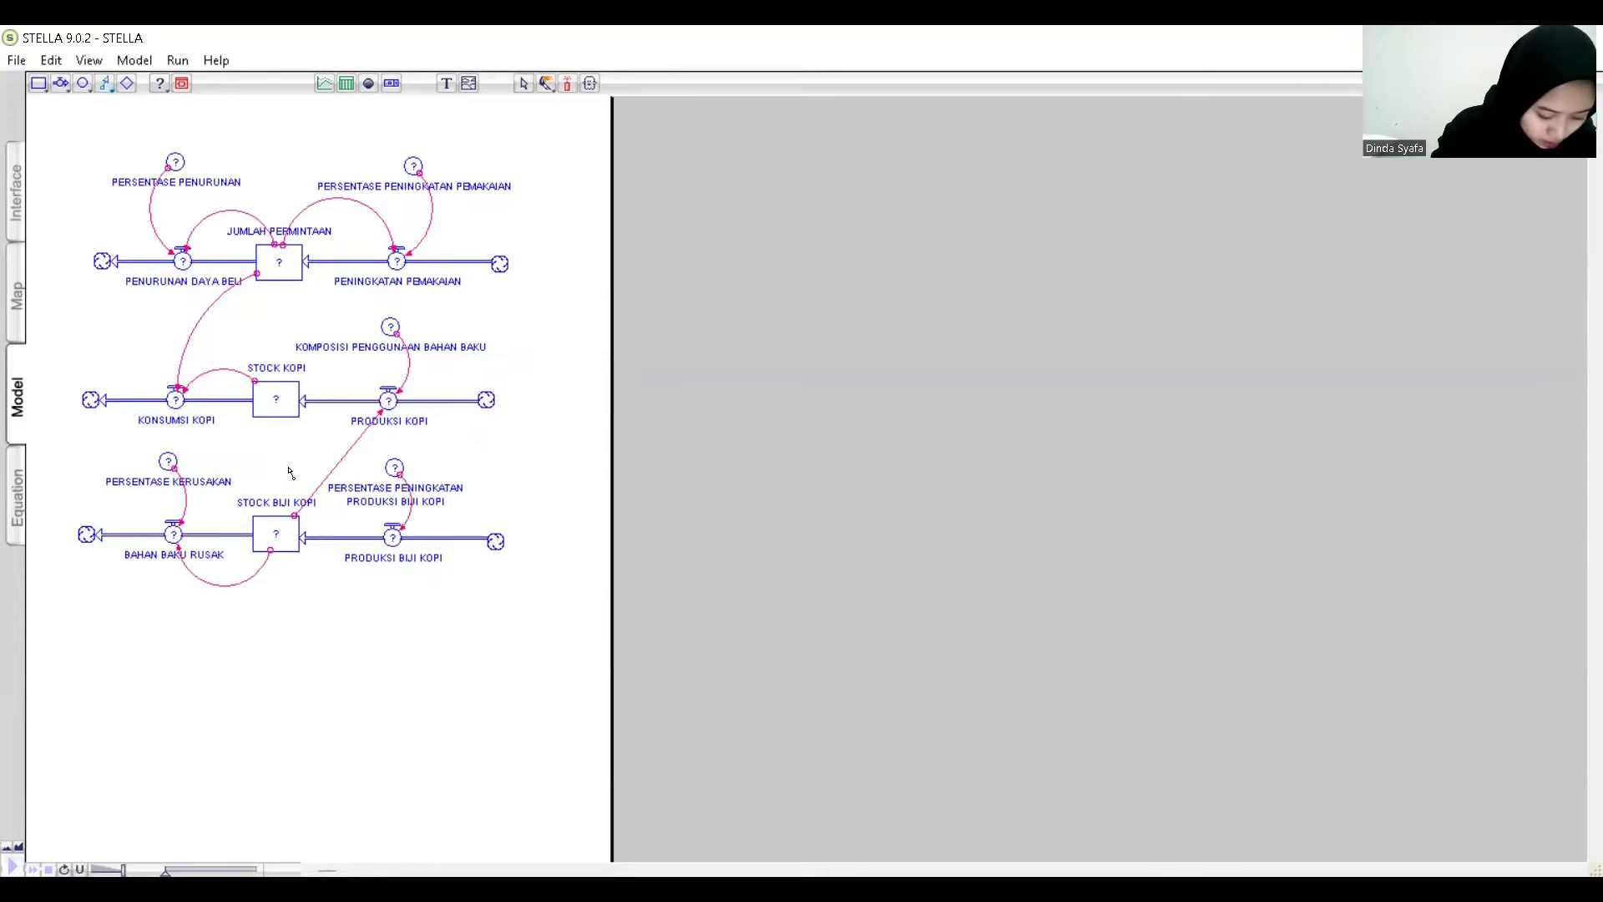
{"action": "mouse_move", "coordinate": [284, 551]}
{"action": "left_mouse_down"}
{"action": "mouse_move", "coordinate": [382, 590]}
{"action": "mouse_move", "coordinate": [392, 553]}
{"action": "left_mouse_up"}
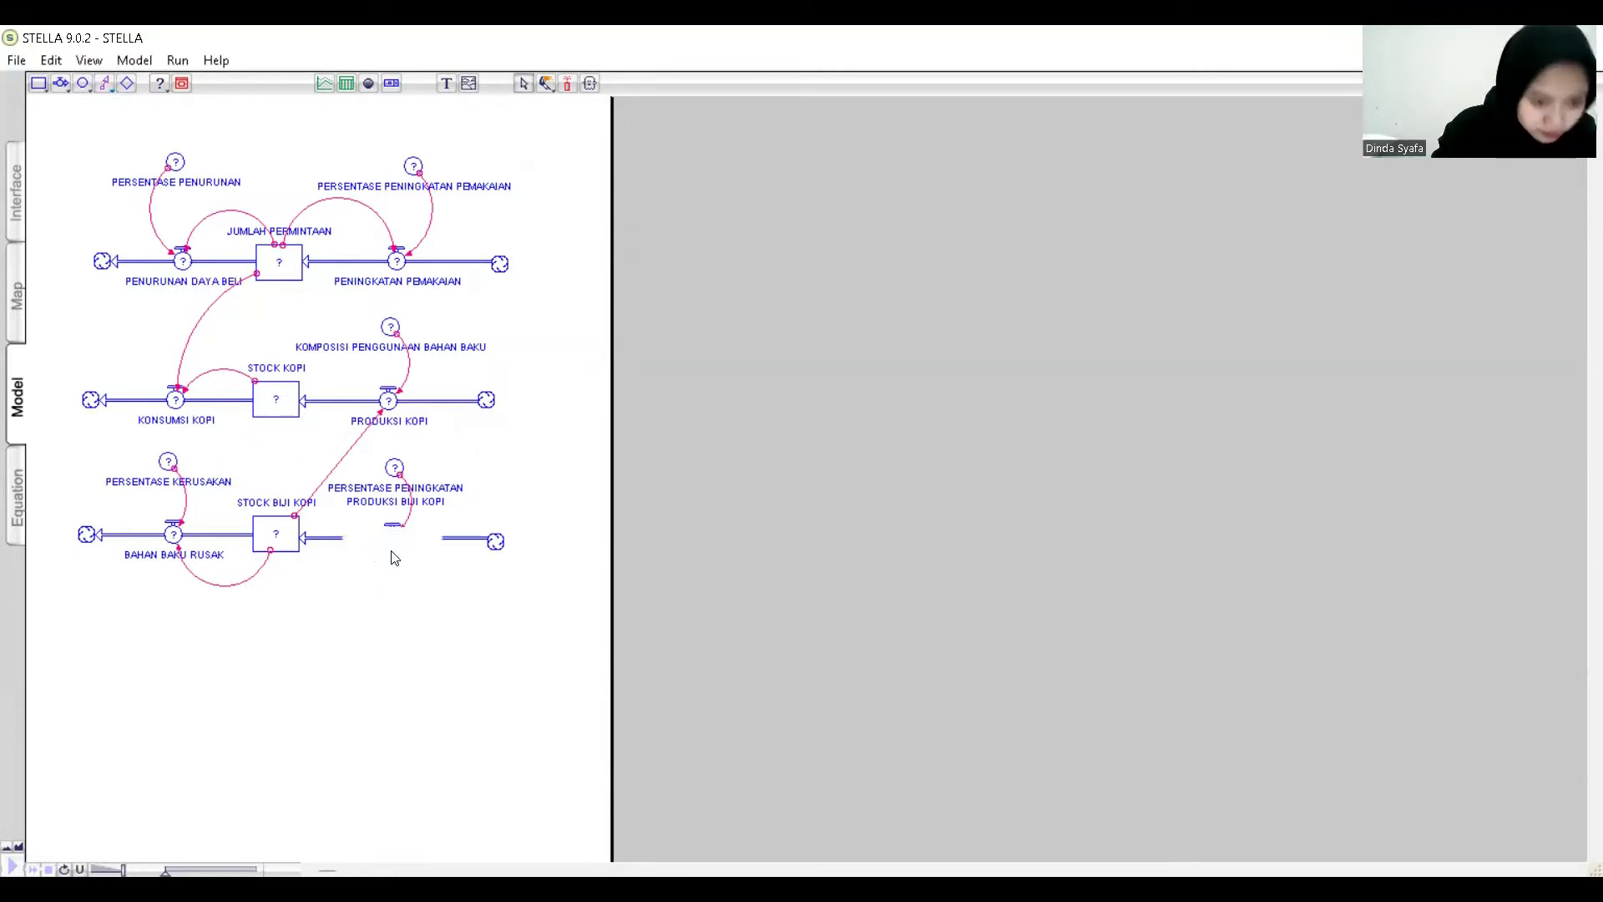
{"action": "left_click", "coordinate": [105, 85]}
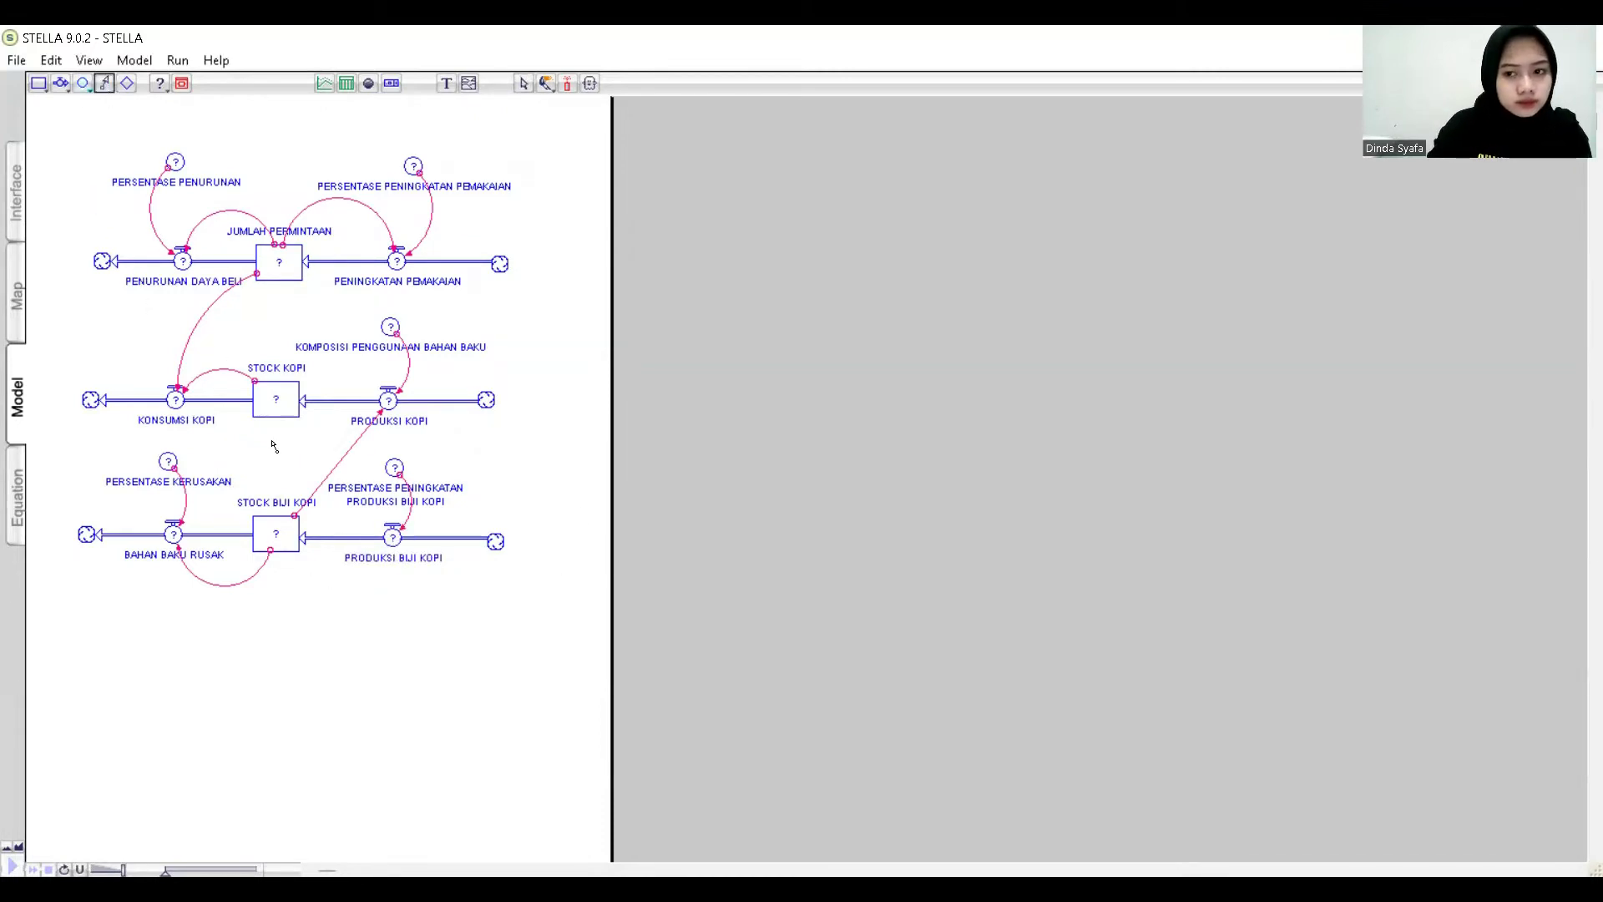
{"action": "left_click_drag", "start_coordinate": [297, 549], "coordinate": [393, 545]}
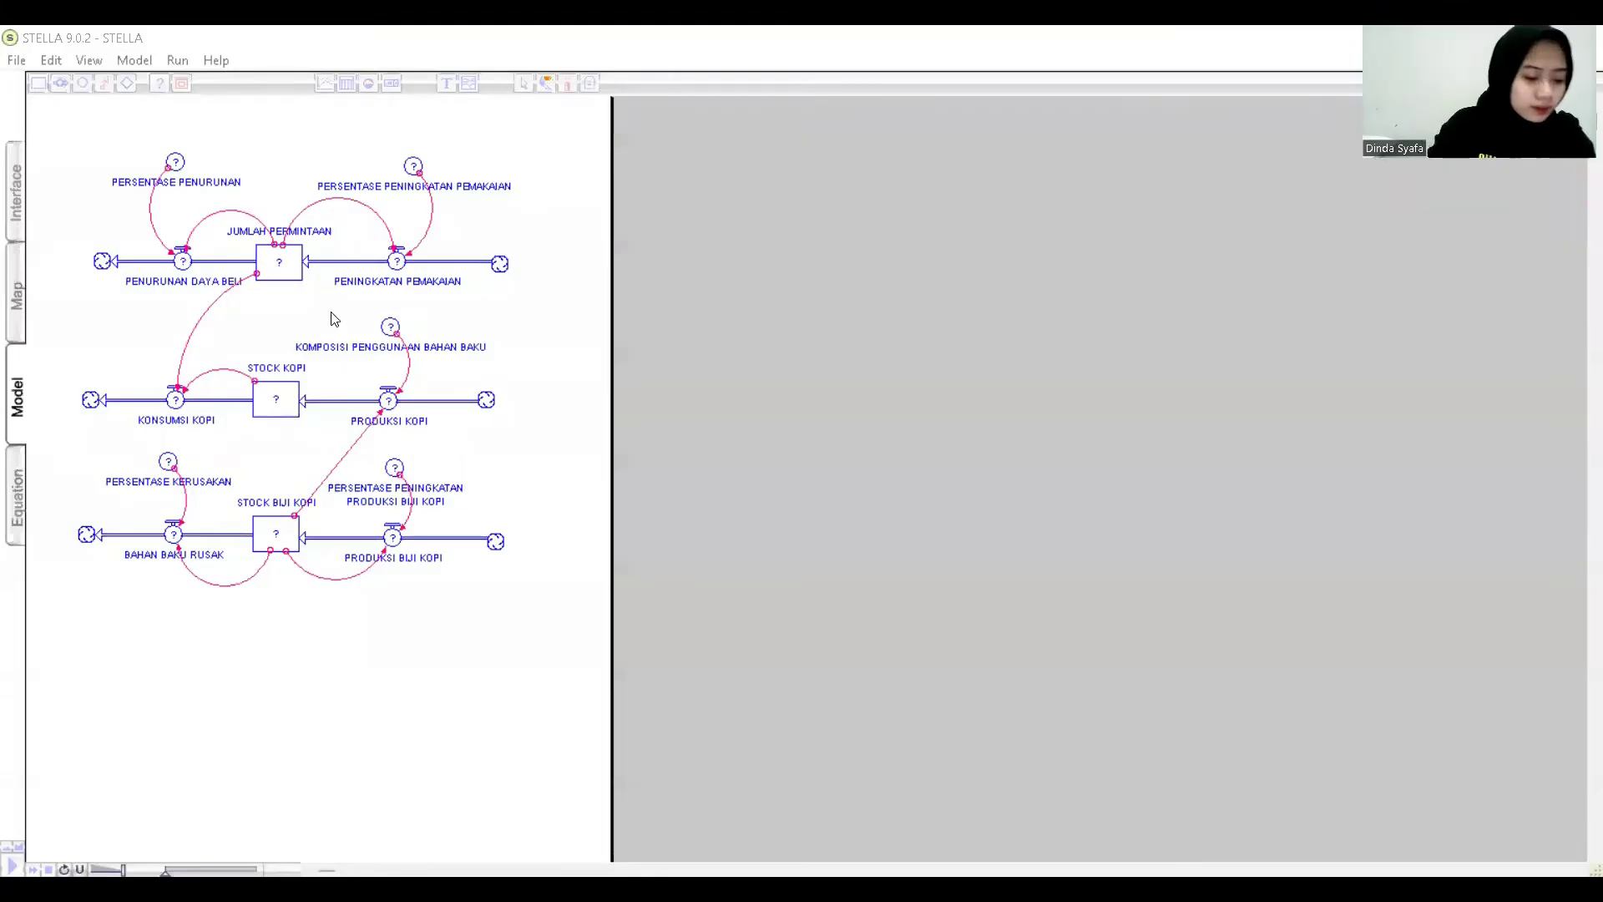
Define the PERSENTASE PENURUNAN converter with the constant value 0.02.
{"action": "left_click", "coordinate": [175, 162]}
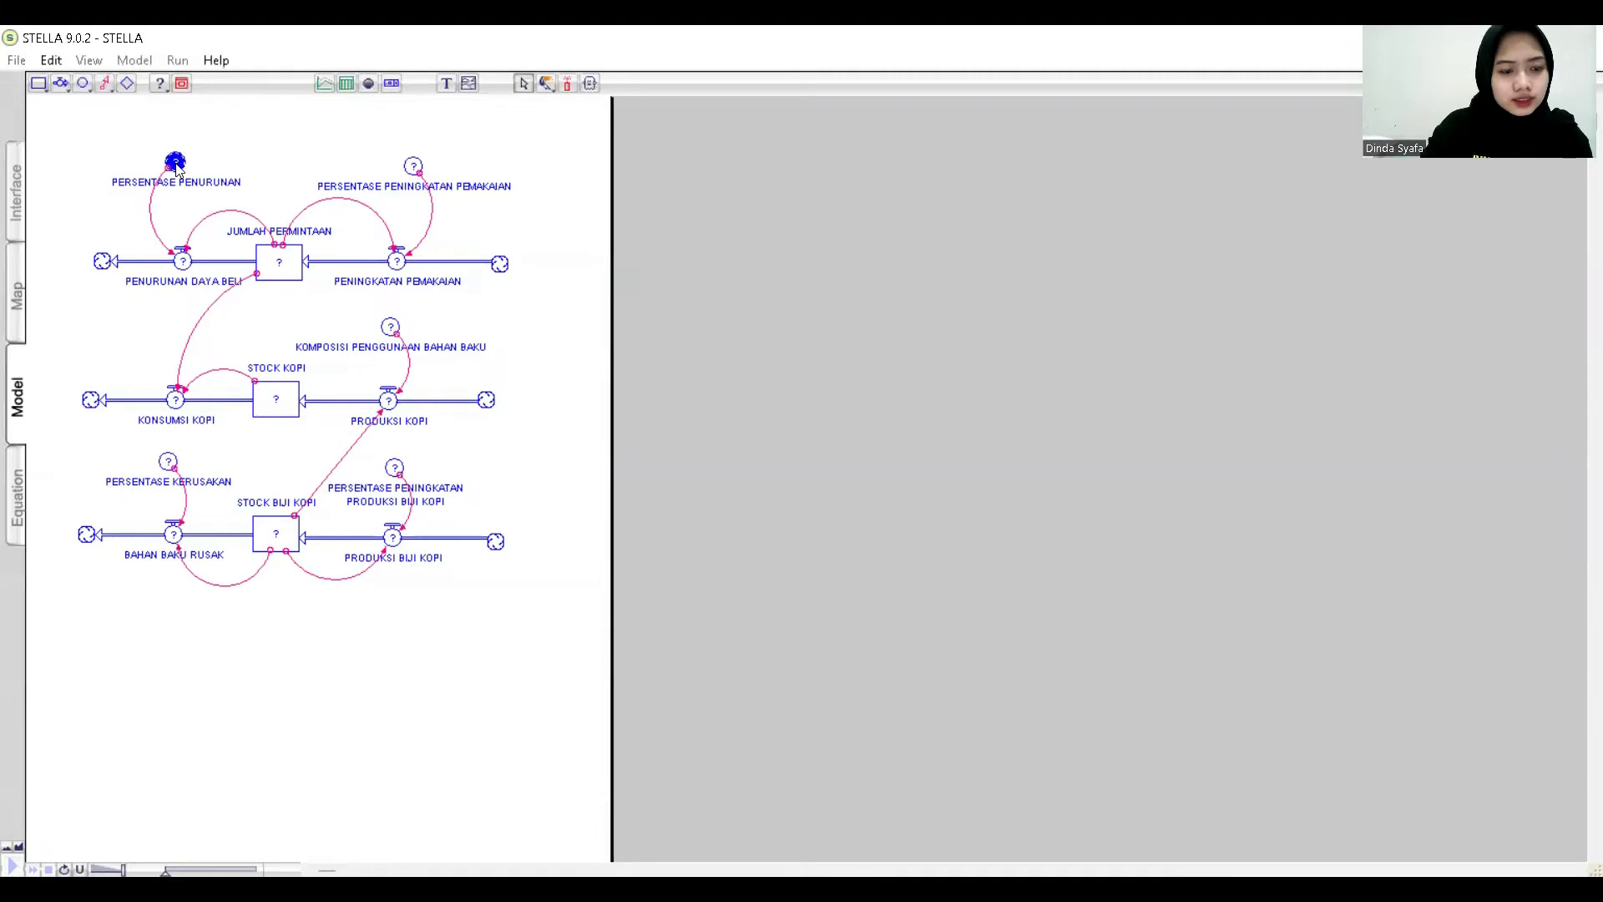
{"action": "double_click", "coordinate": [176, 163]}
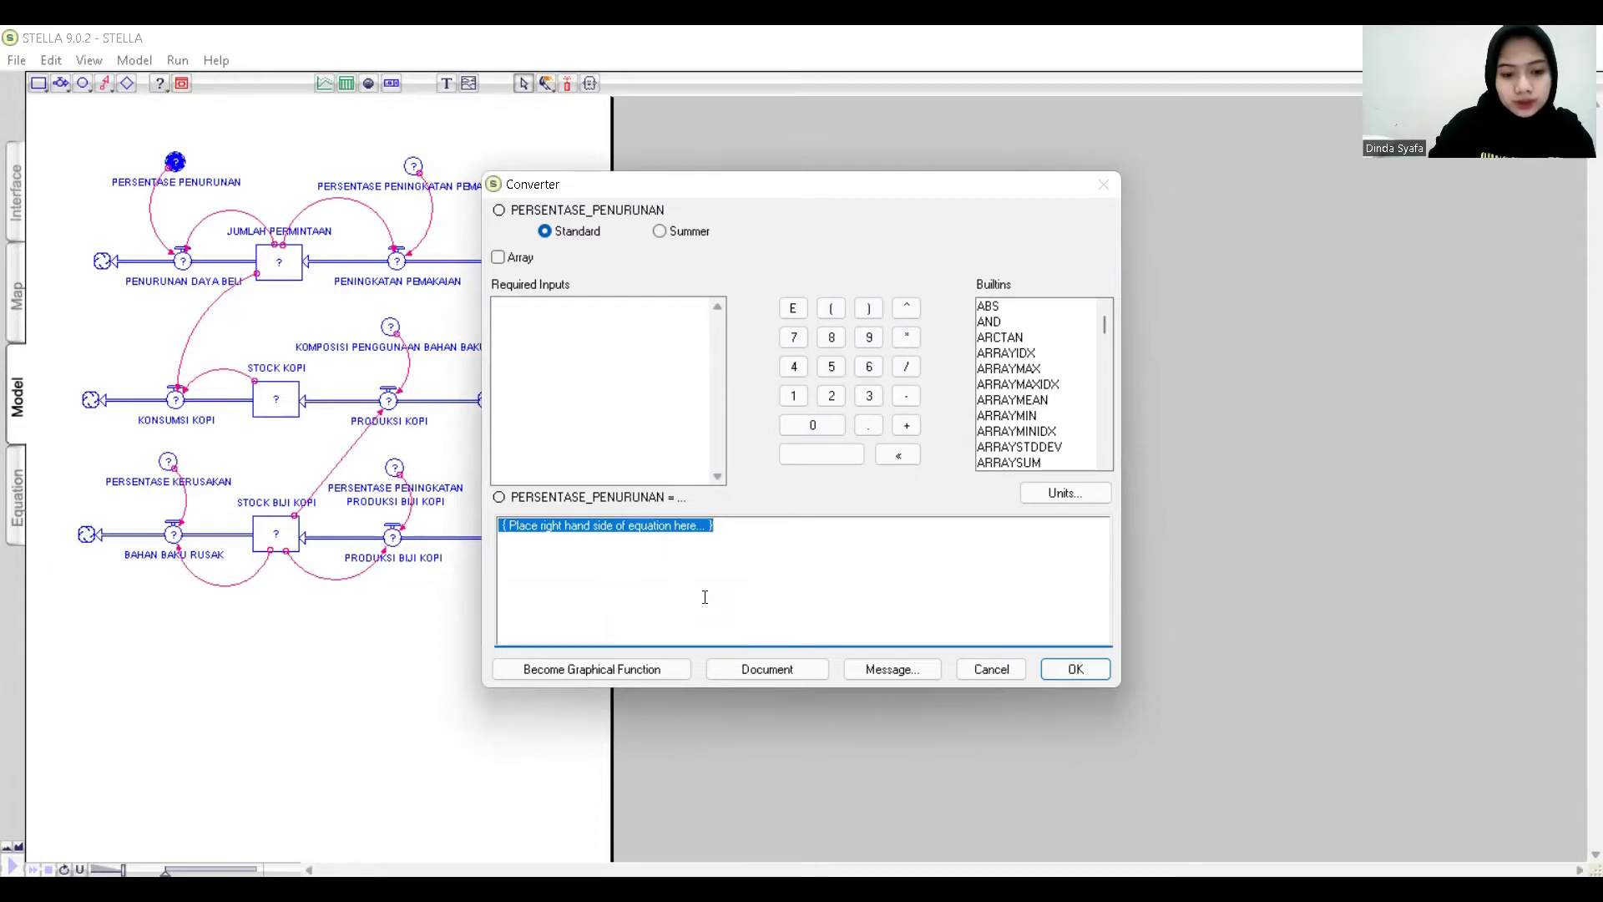
{"action": "key", "text": "BackSpace"}
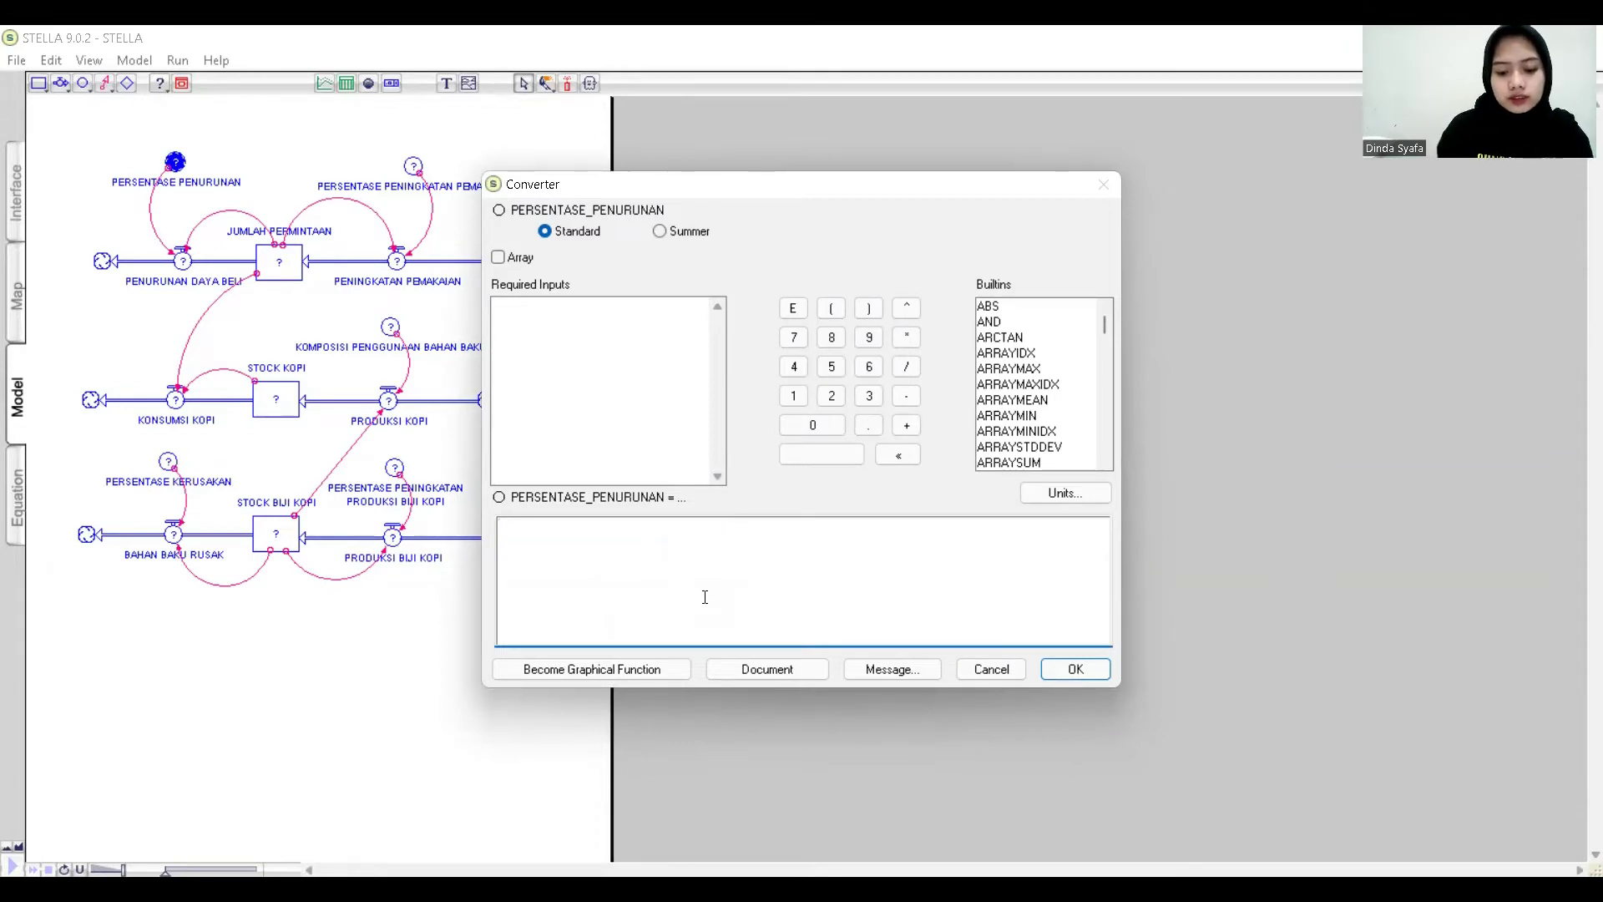
{"action": "type", "text": "0.02"}
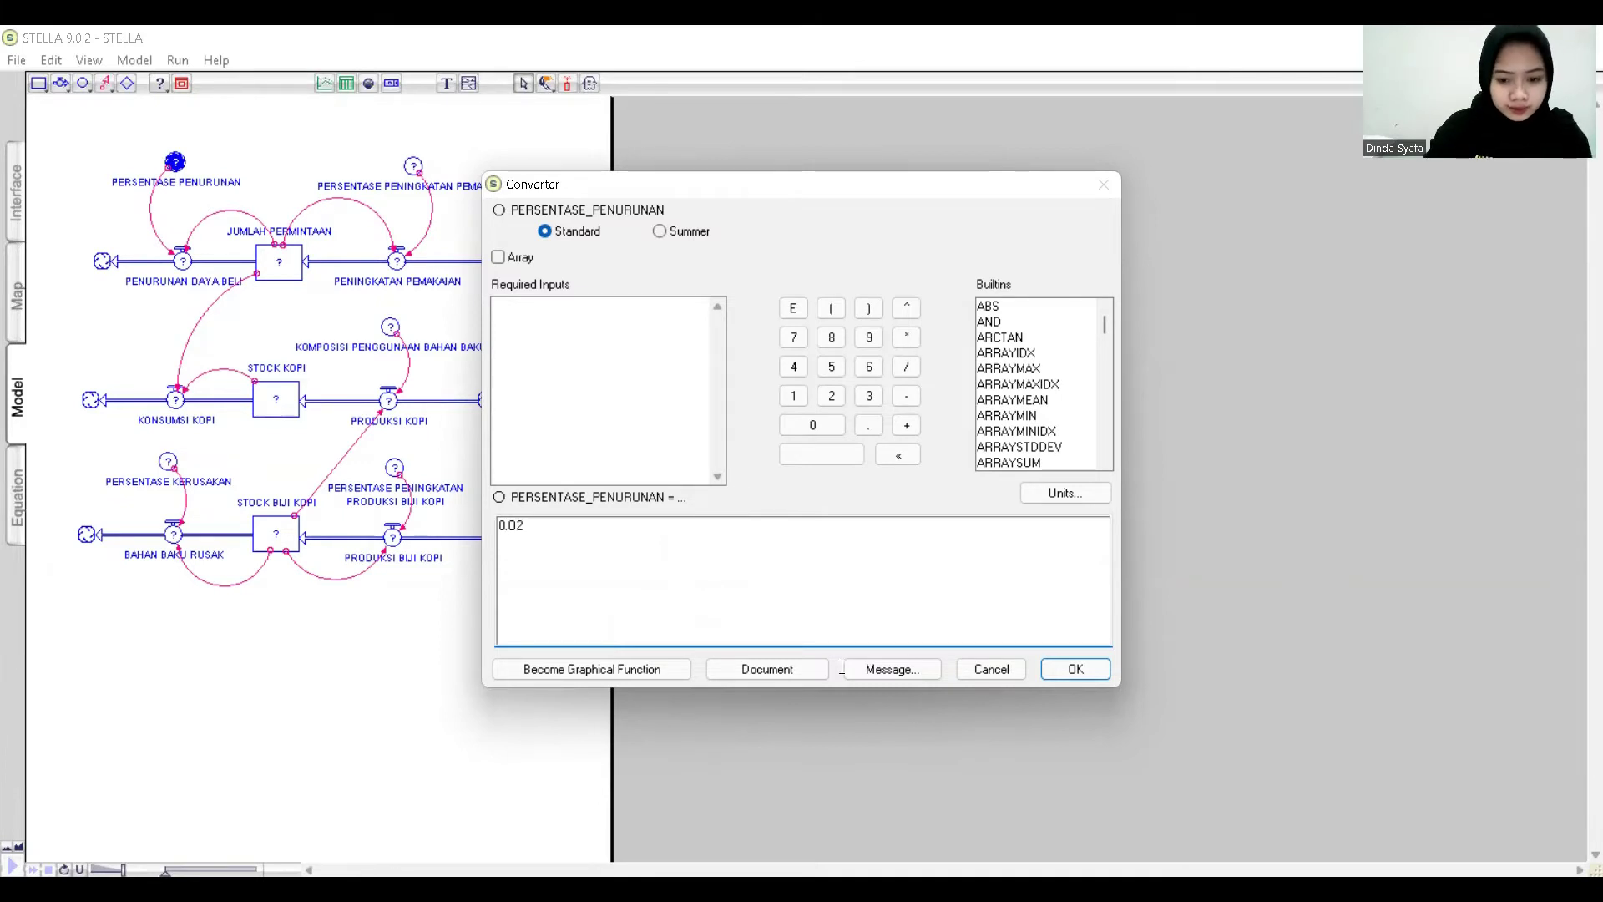
{"action": "key", "text": "shift+Left"}
{"action": "key", "text": "shift+Left"}
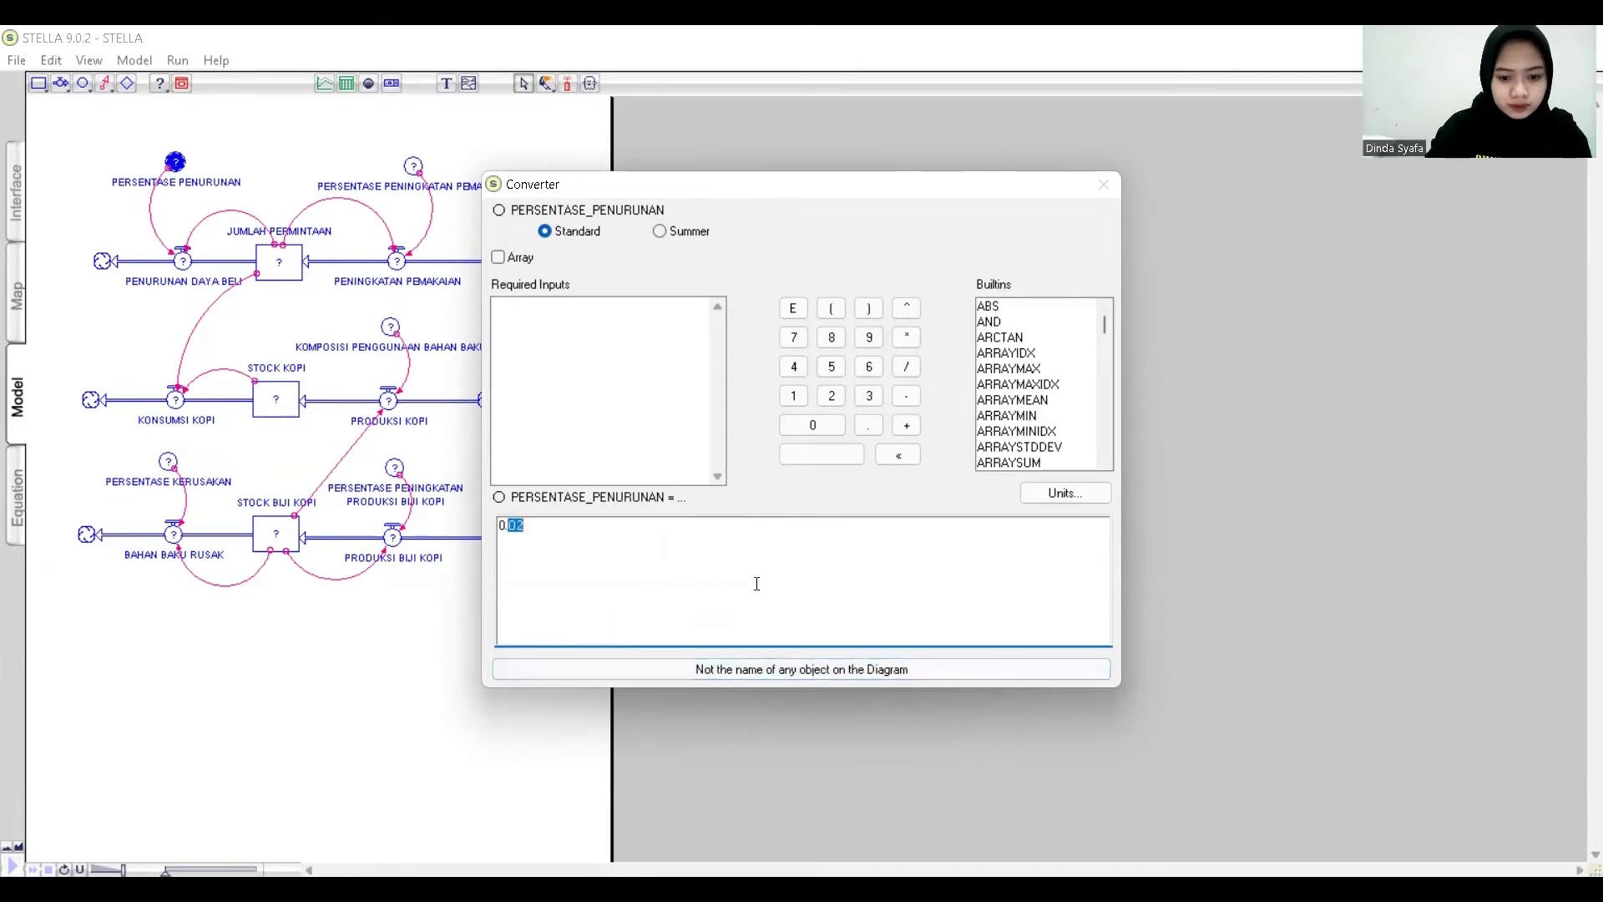
{"action": "left_click", "coordinate": [509, 525]}
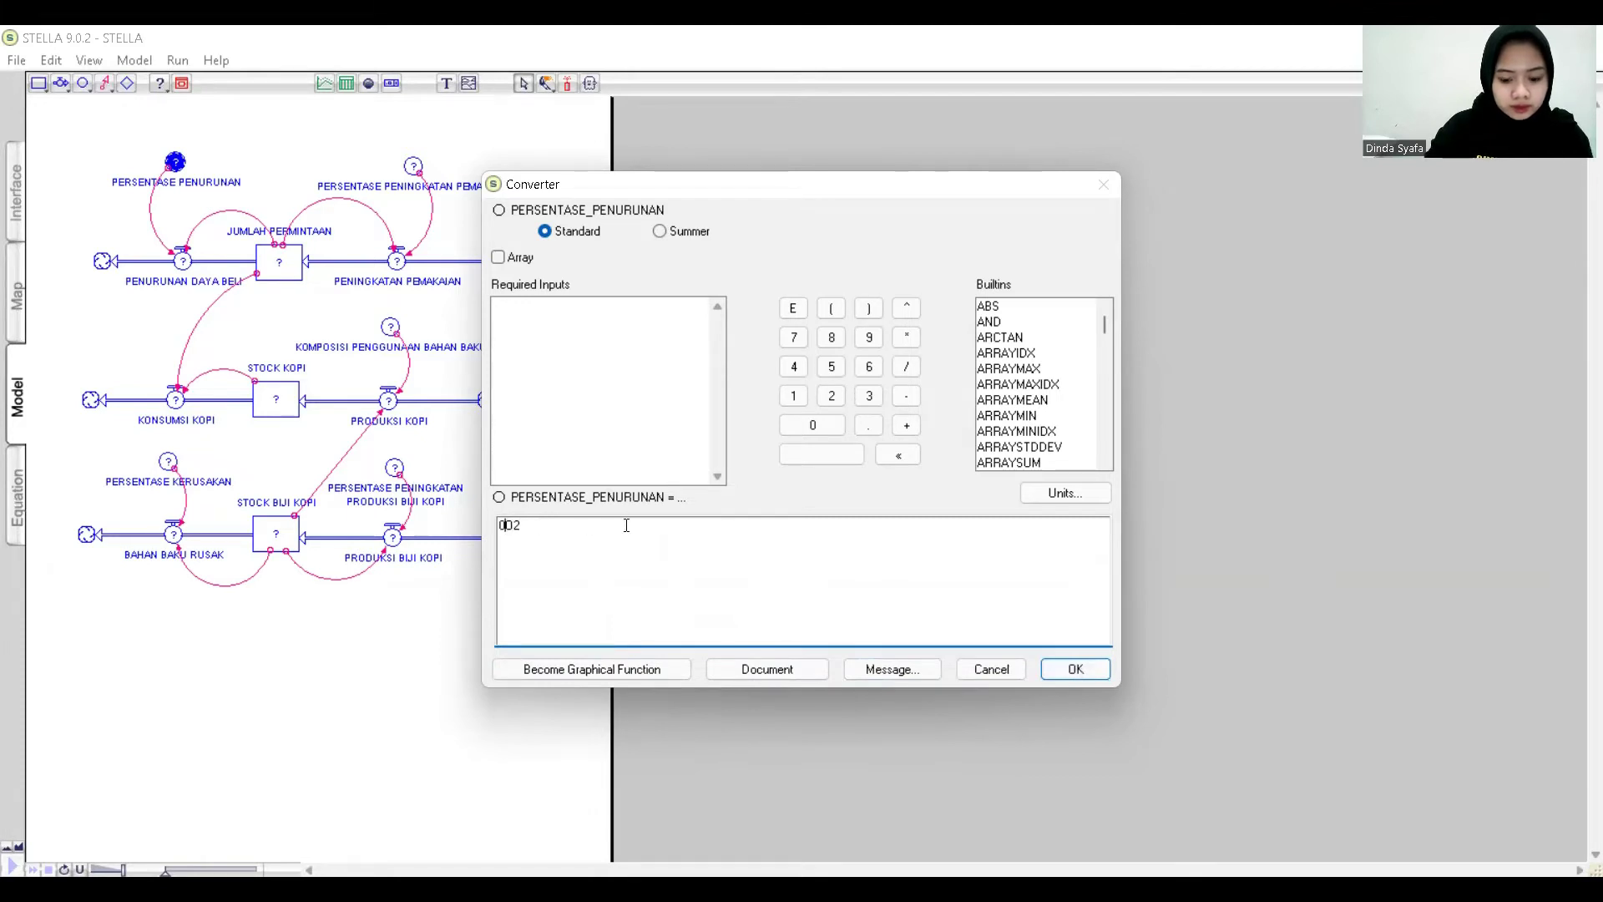
{"action": "left_click", "coordinate": [1082, 672]}
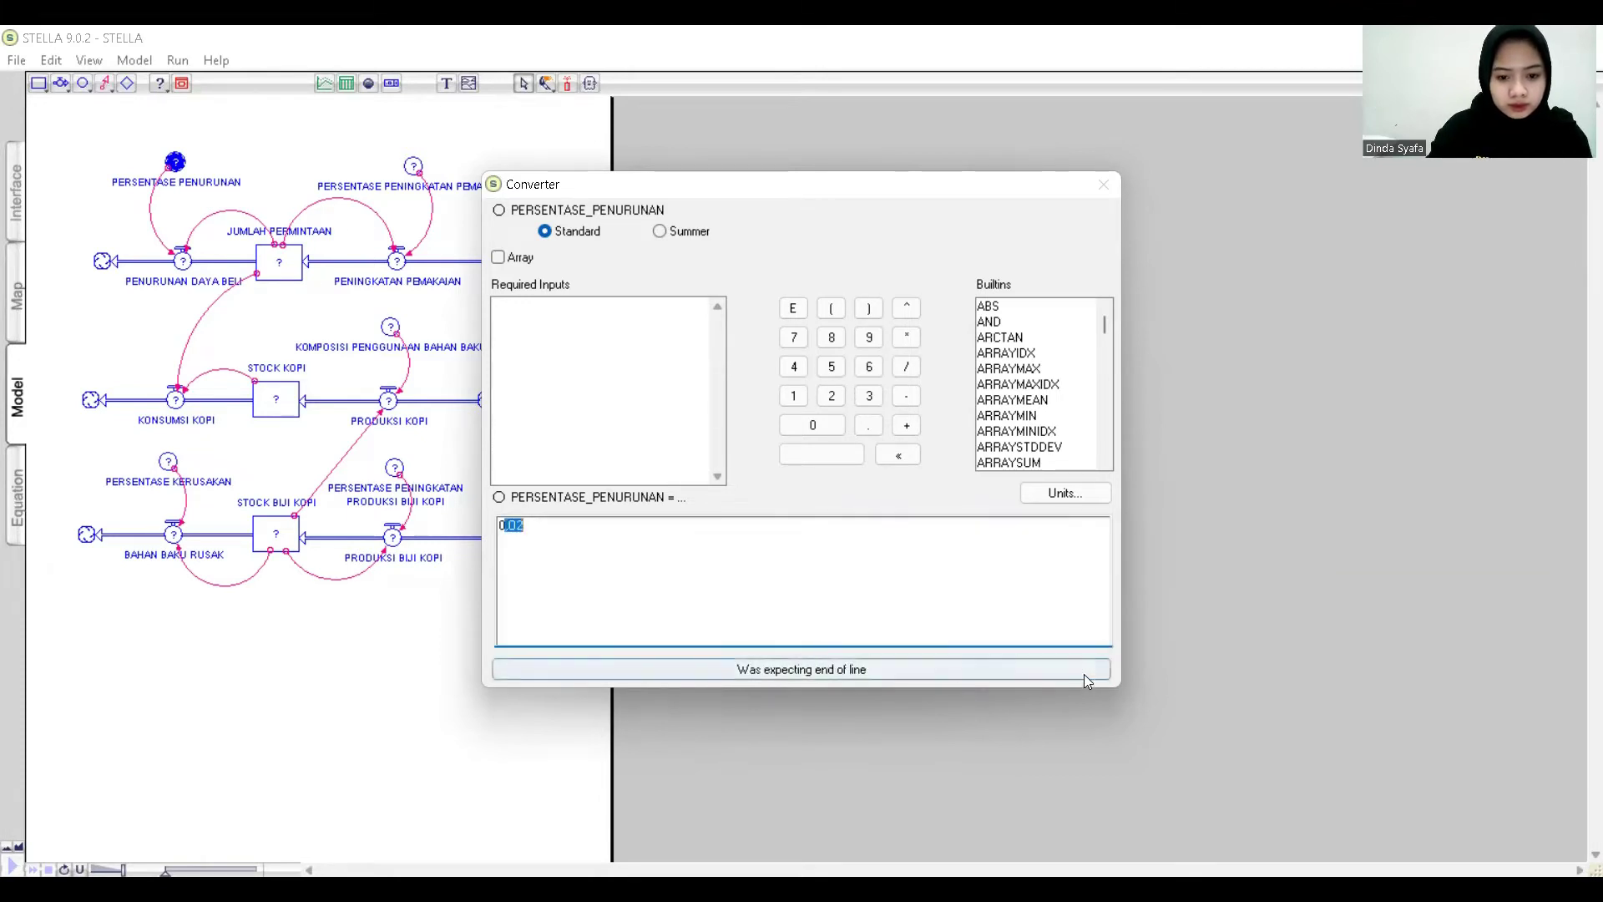
{"action": "left_click", "coordinate": [729, 555]}
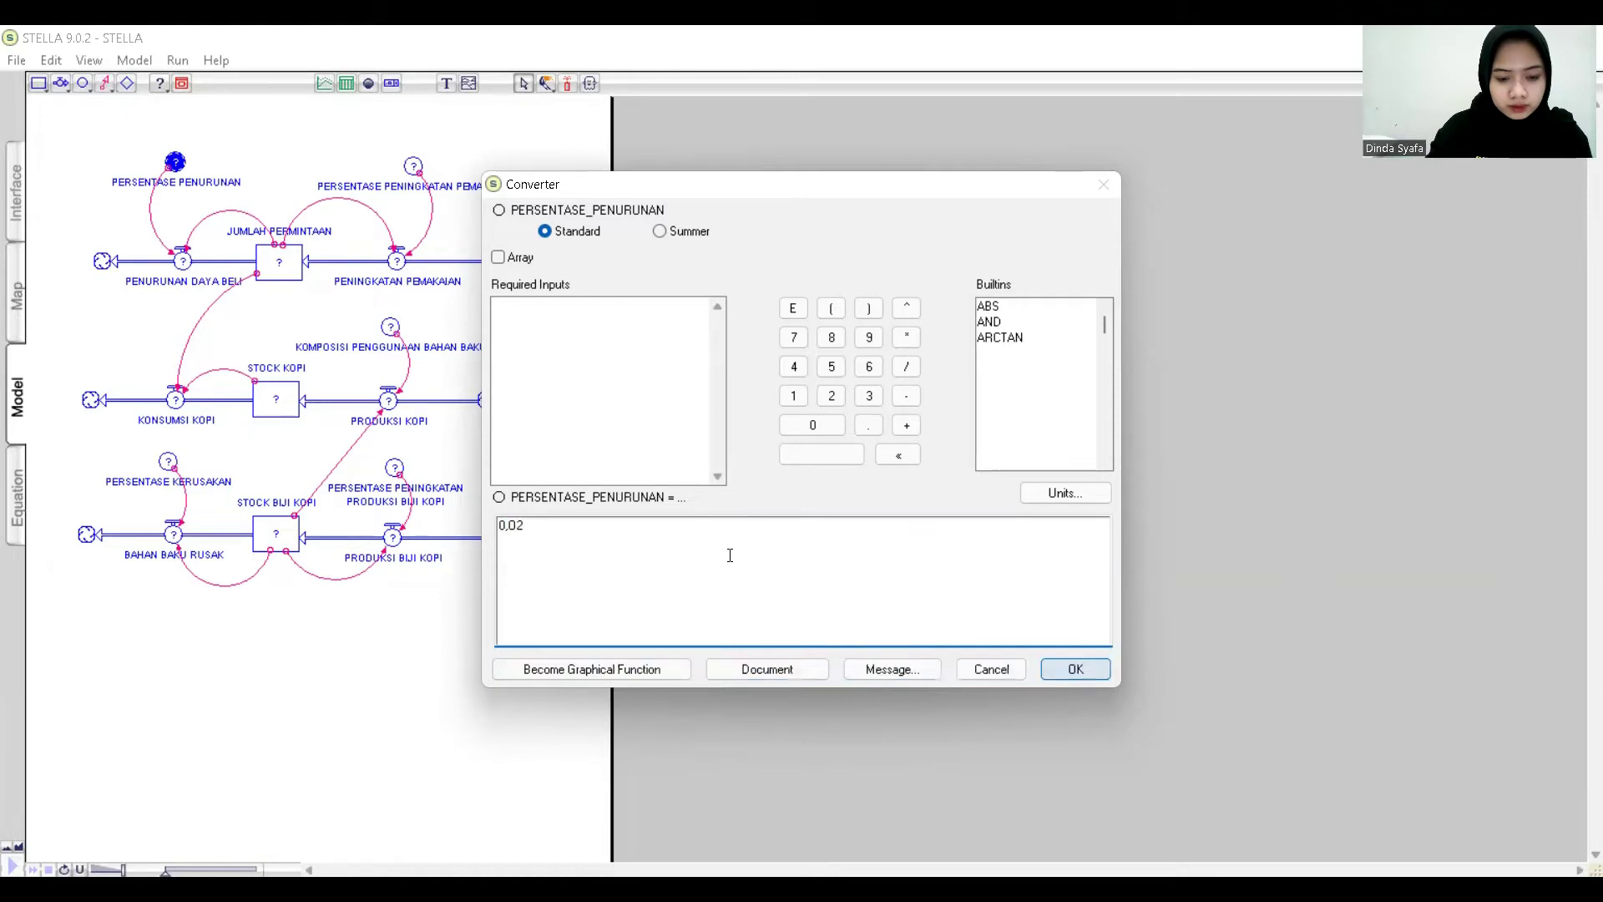
{"action": "left_click", "coordinate": [509, 524]}
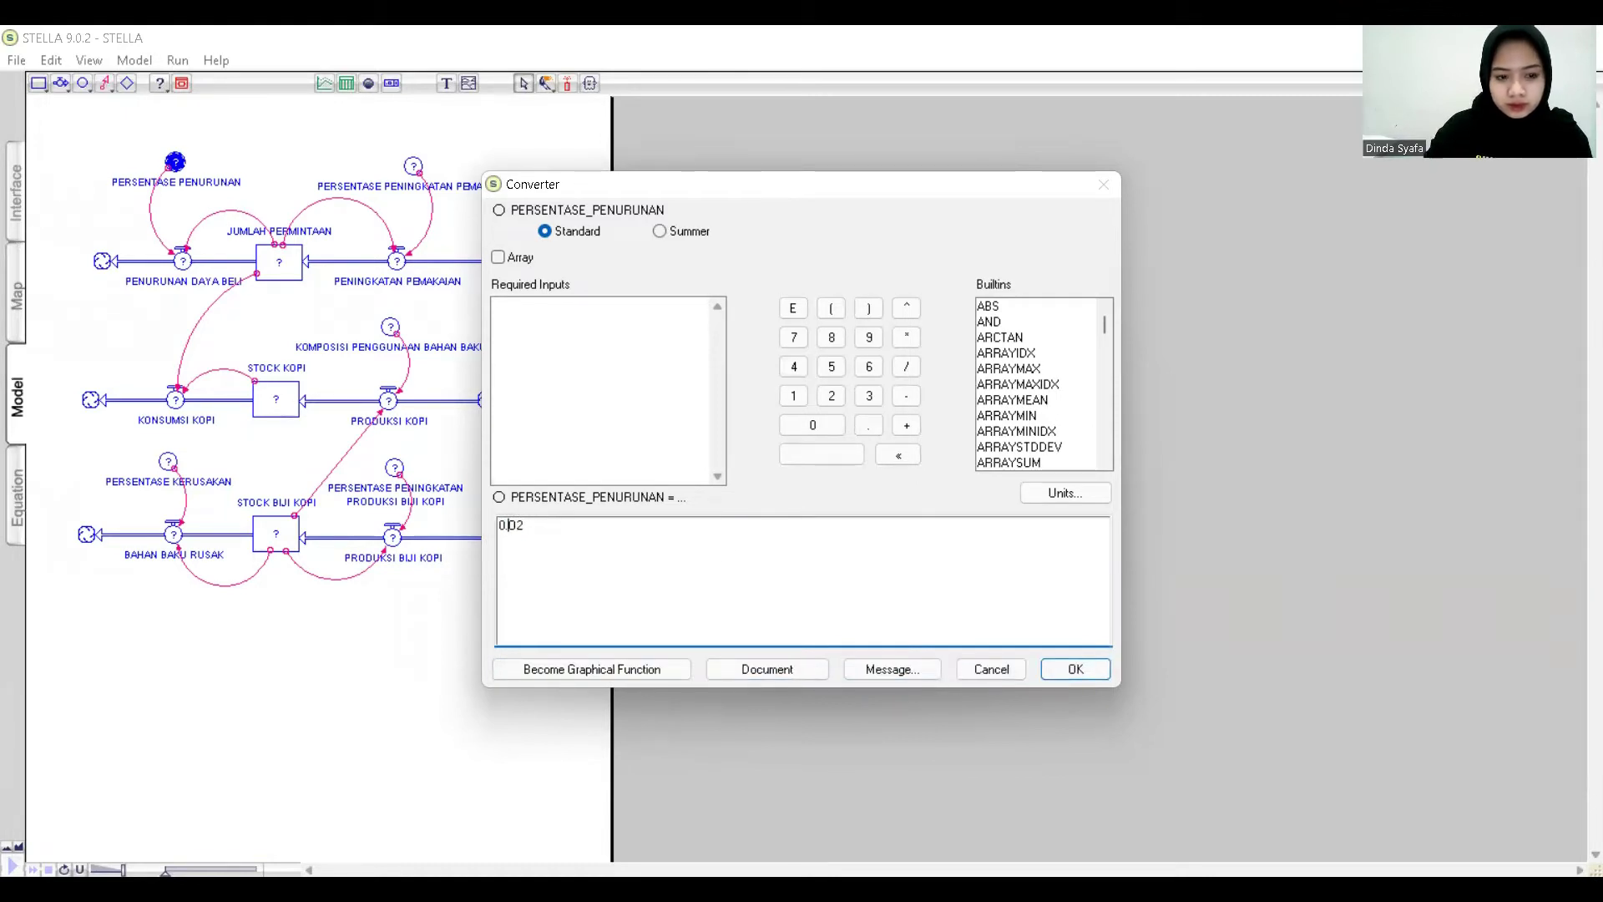
{"action": "left_click", "coordinate": [1072, 671]}
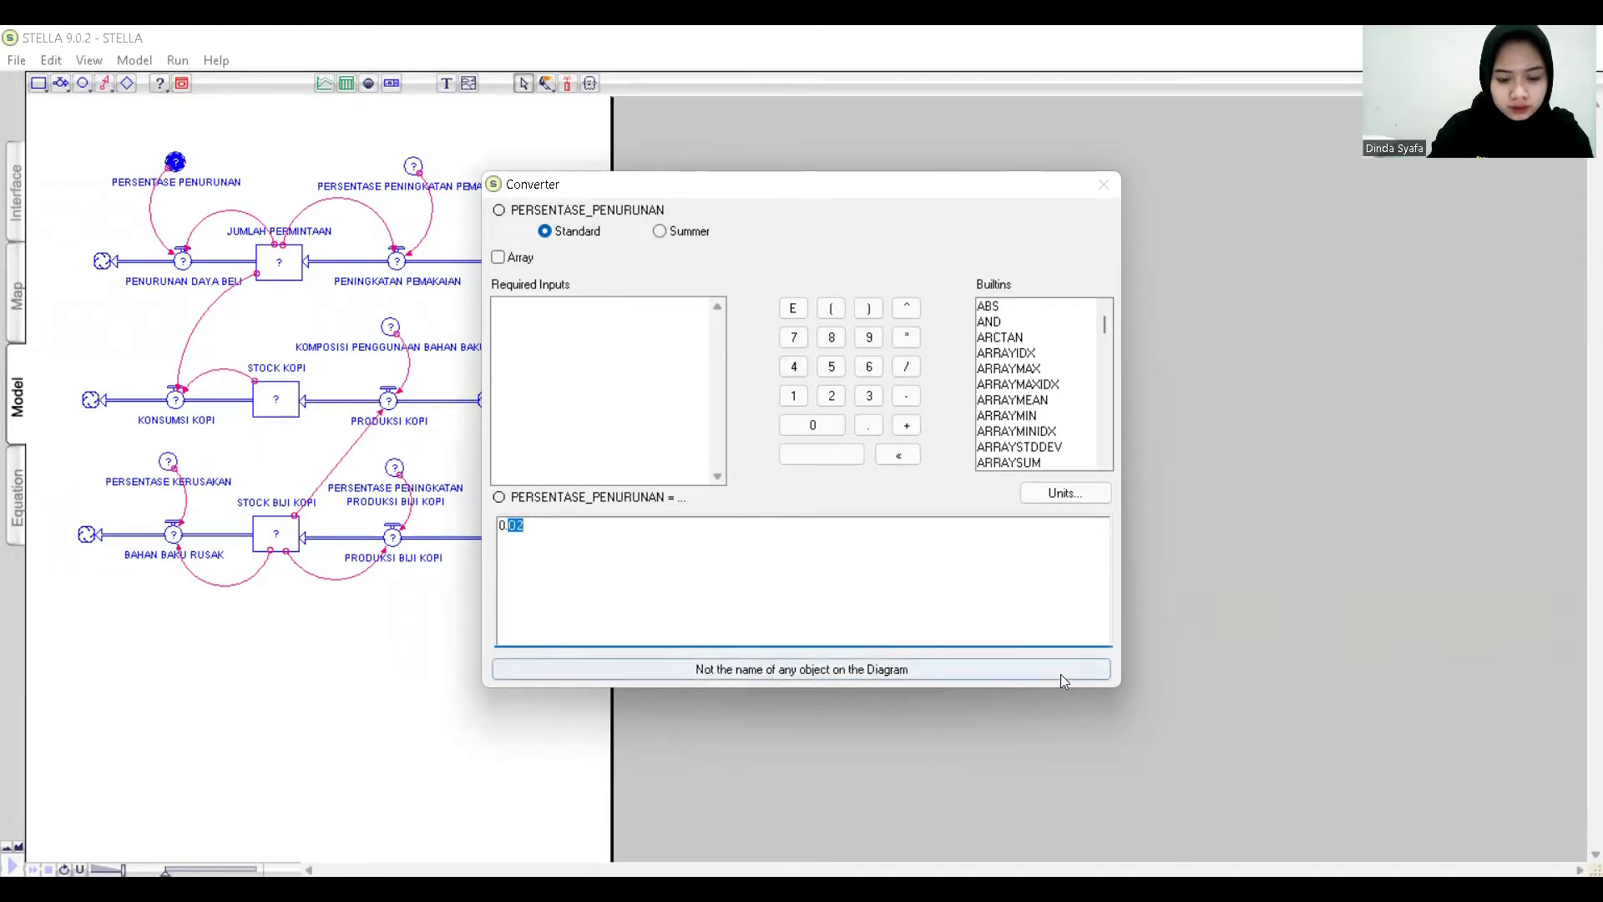
{"action": "left_click", "coordinate": [985, 622]}
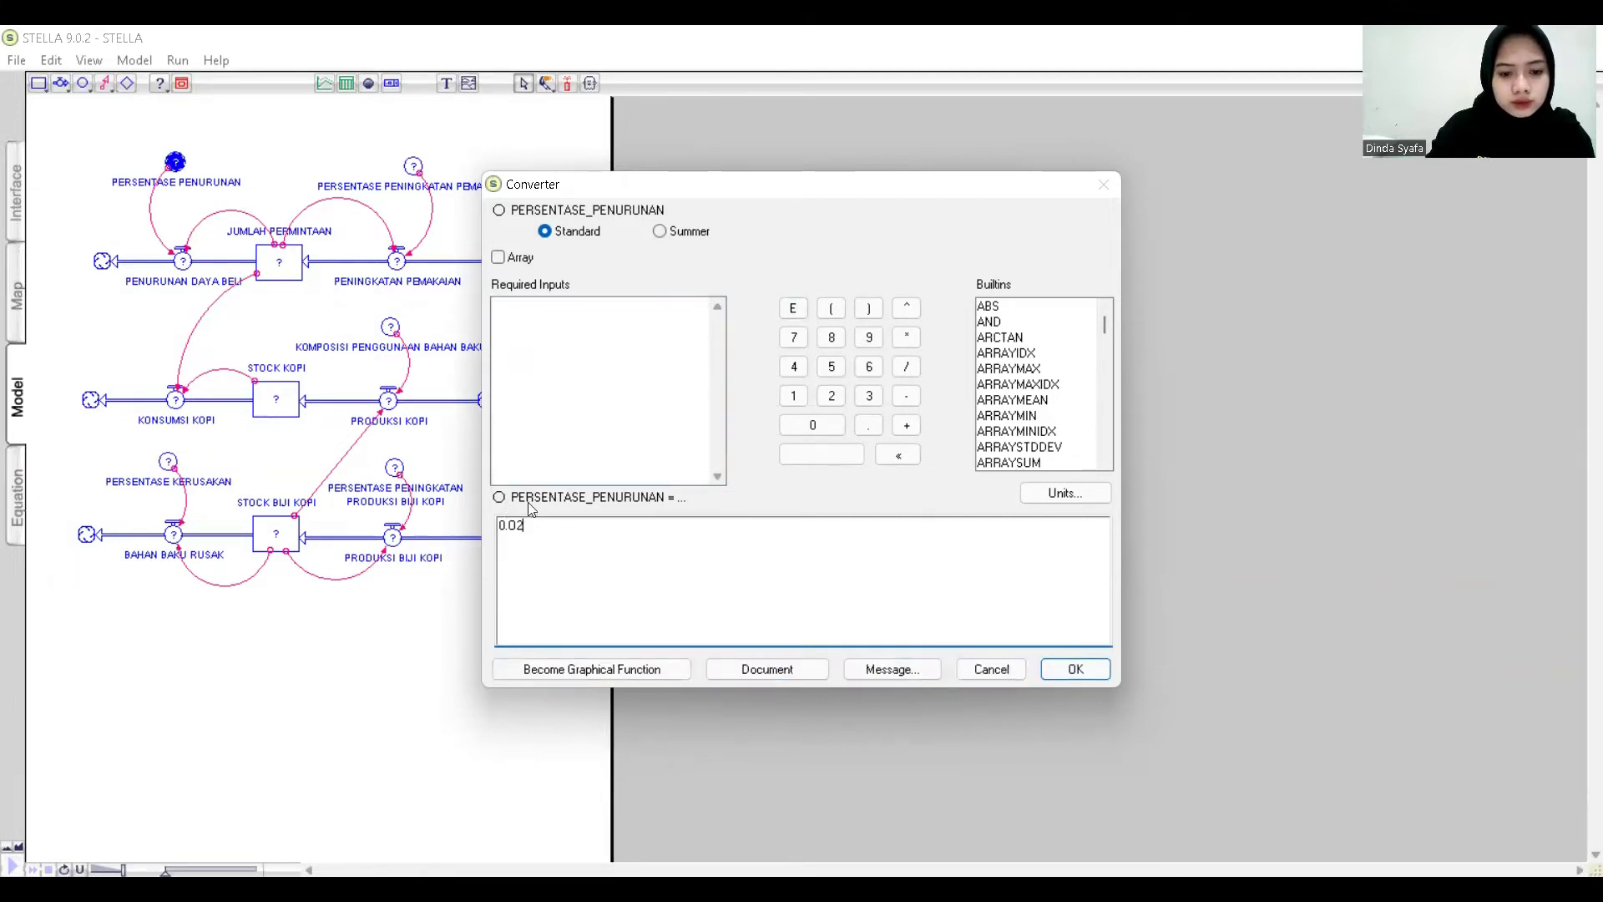
{"action": "left_click", "coordinate": [989, 671]}
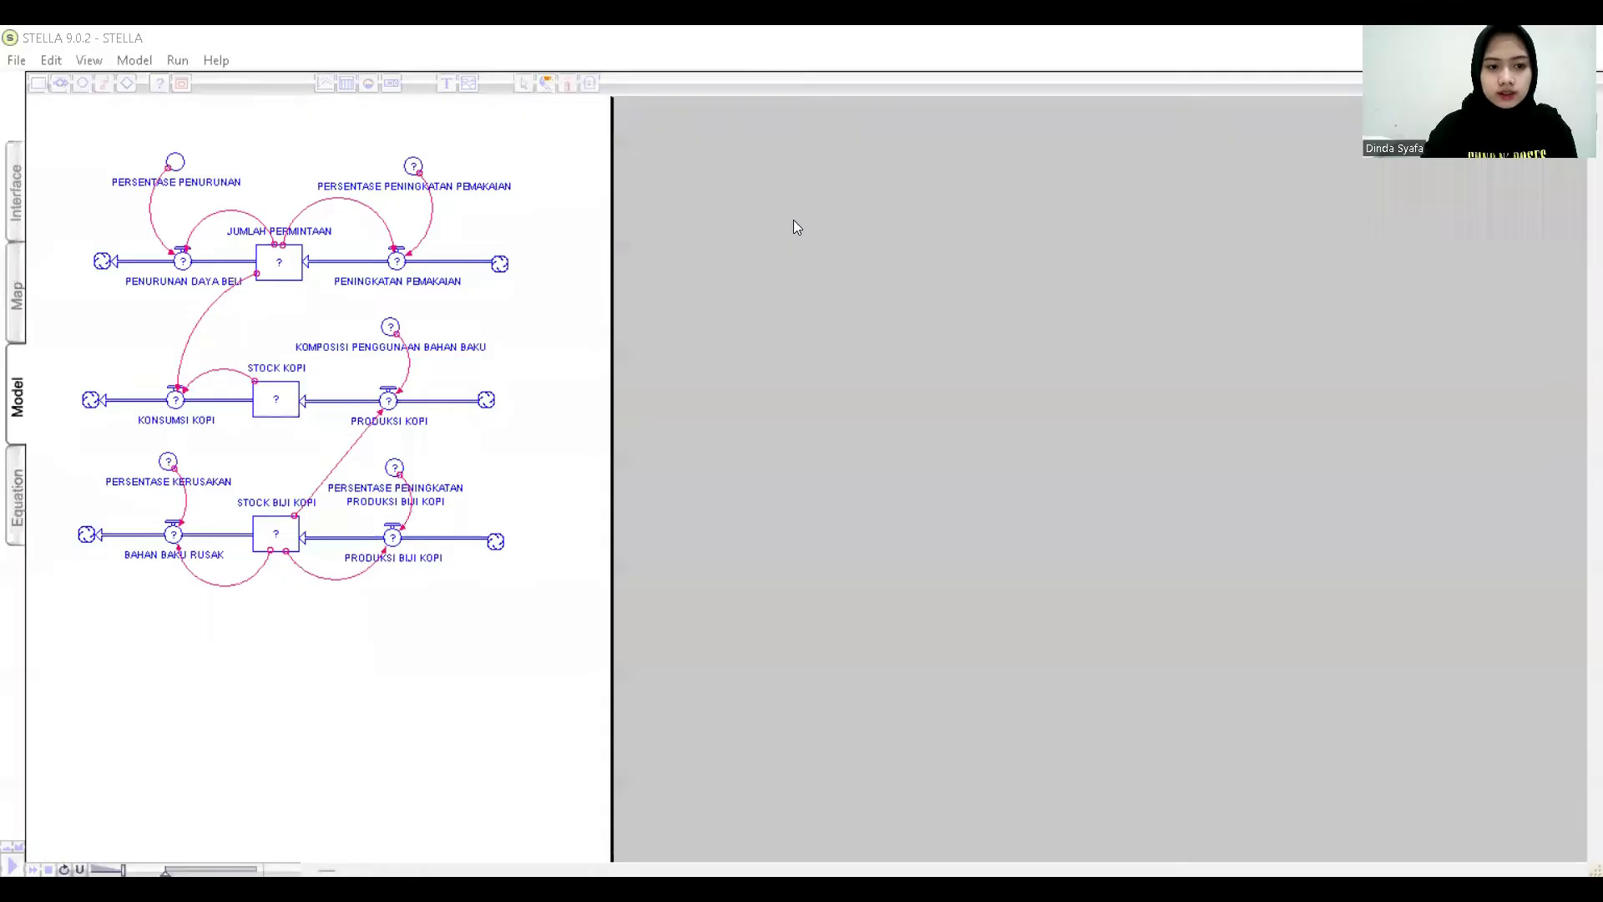
{"action": "double_click", "coordinate": [175, 165]}
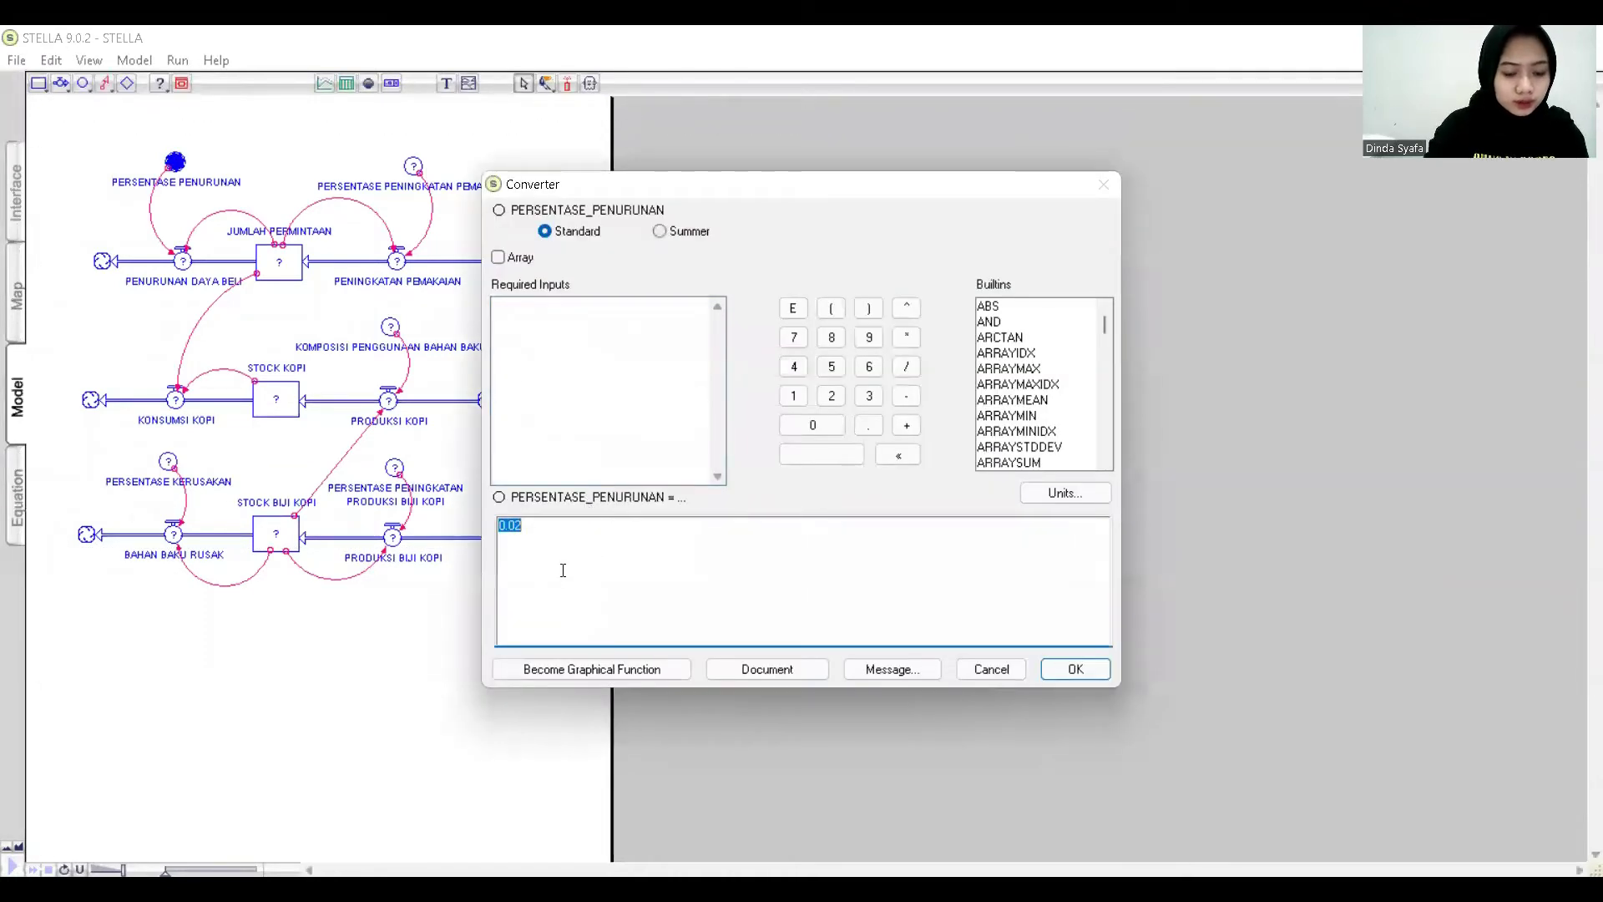
{"action": "left_click", "coordinate": [1075, 669]}
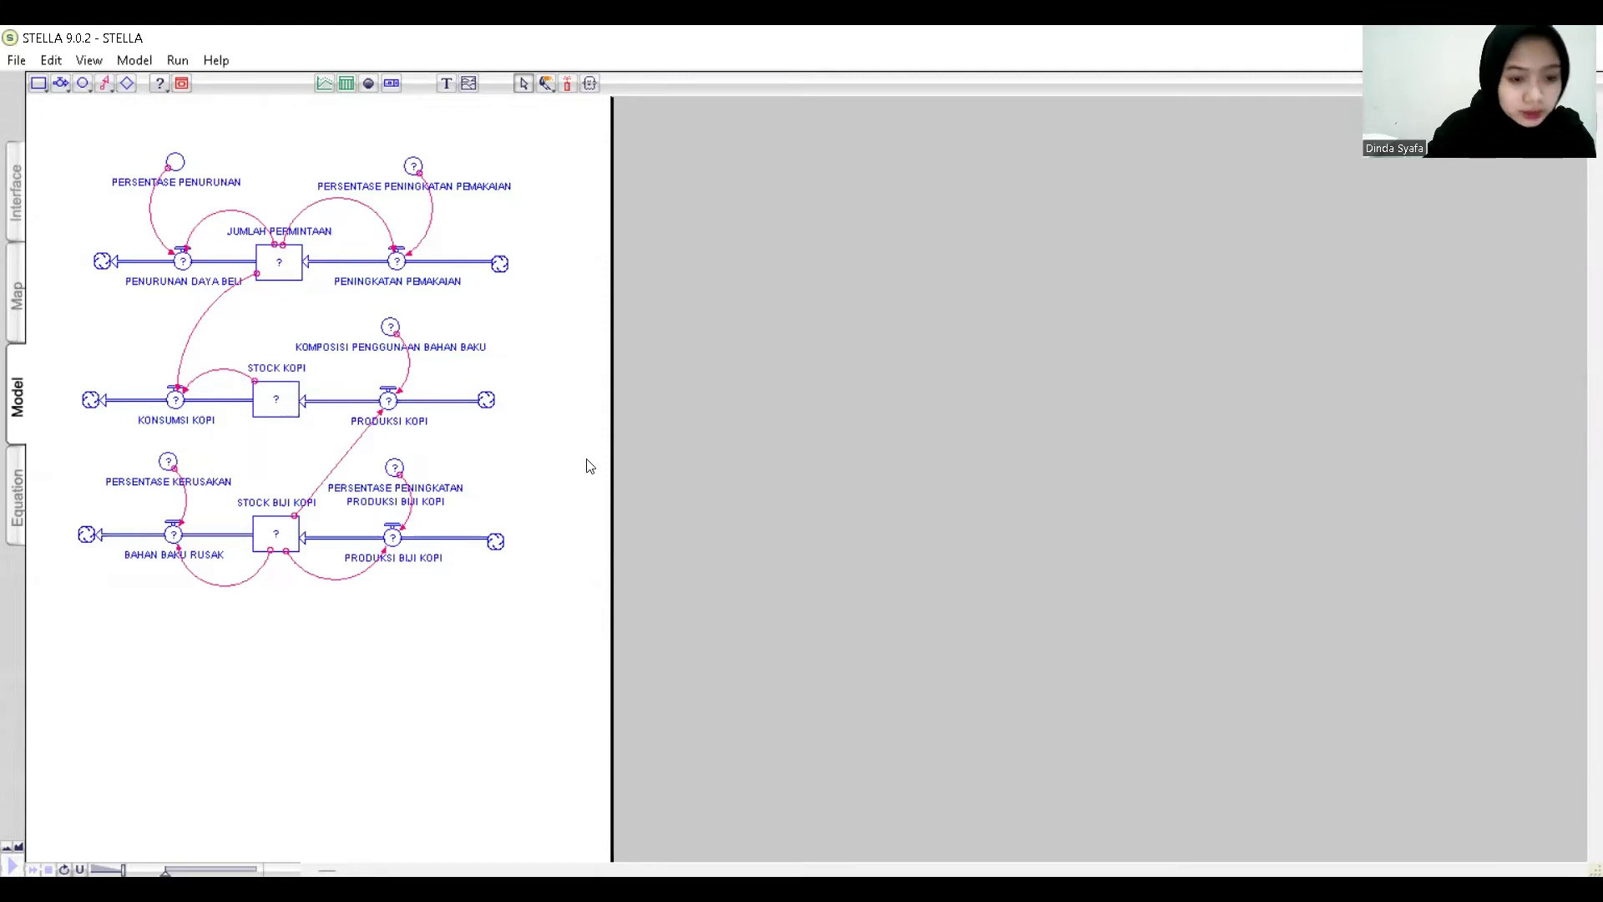
Define the PERSENTASE PENINGKATAN PEMAKAIAN converter with the constant value 0.05.
{"action": "double_click", "coordinate": [413, 165]}
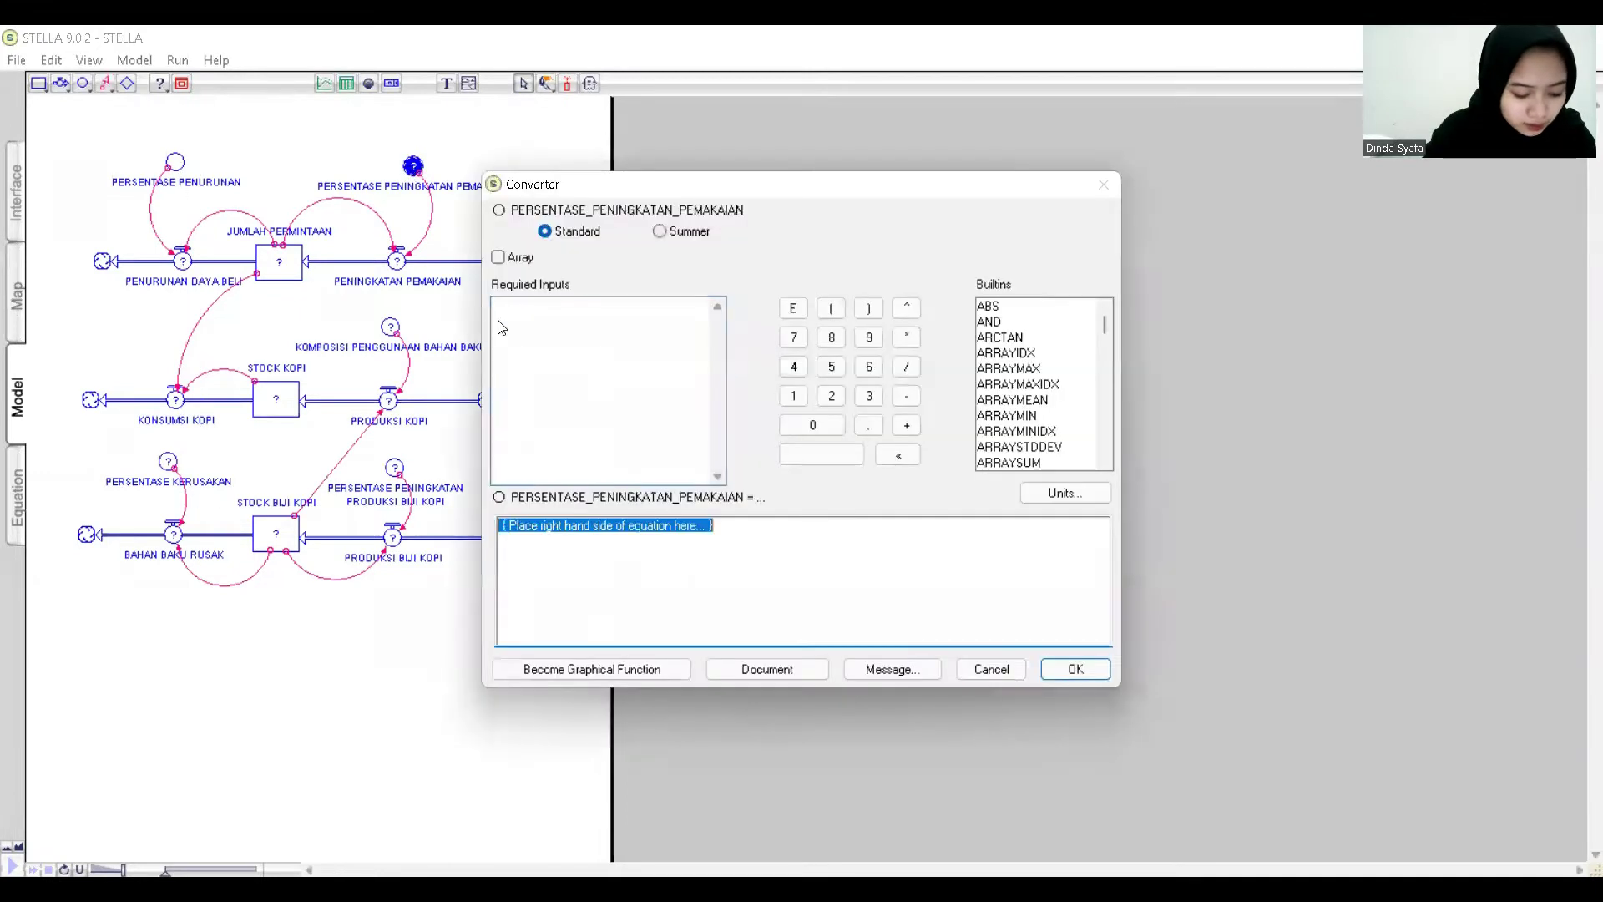
{"action": "left_click", "coordinate": [790, 527]}
{"action": "left_click", "coordinate": [813, 424]}
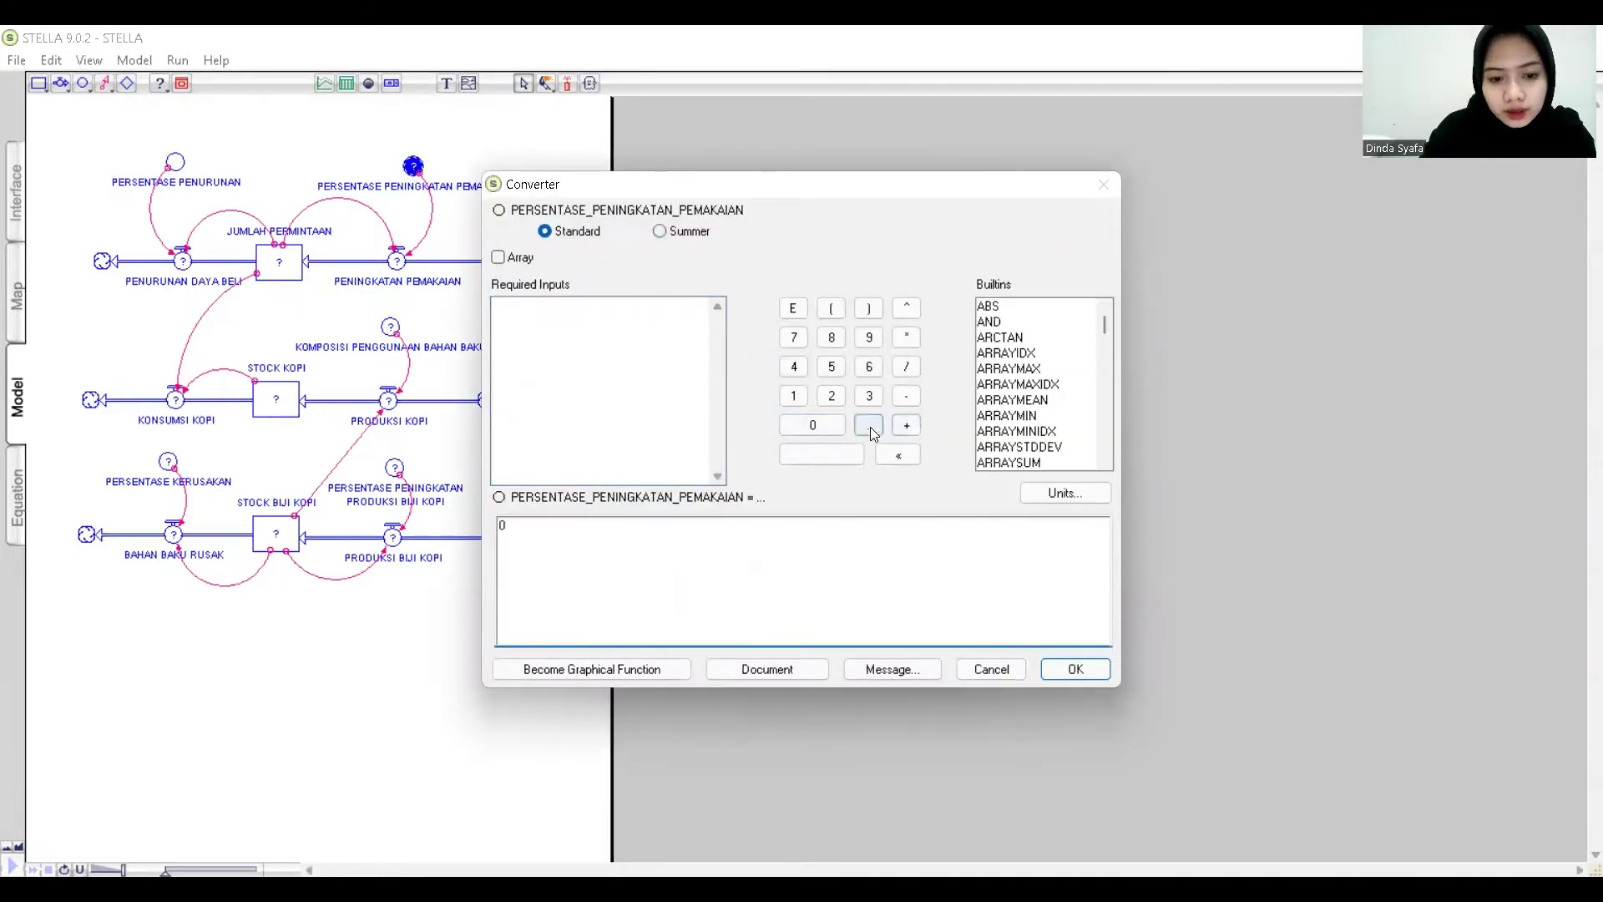
{"action": "left_click", "coordinate": [868, 425]}
{"action": "left_click", "coordinate": [812, 424]}
{"action": "left_click", "coordinate": [839, 374]}
{"action": "left_click", "coordinate": [1074, 669]}
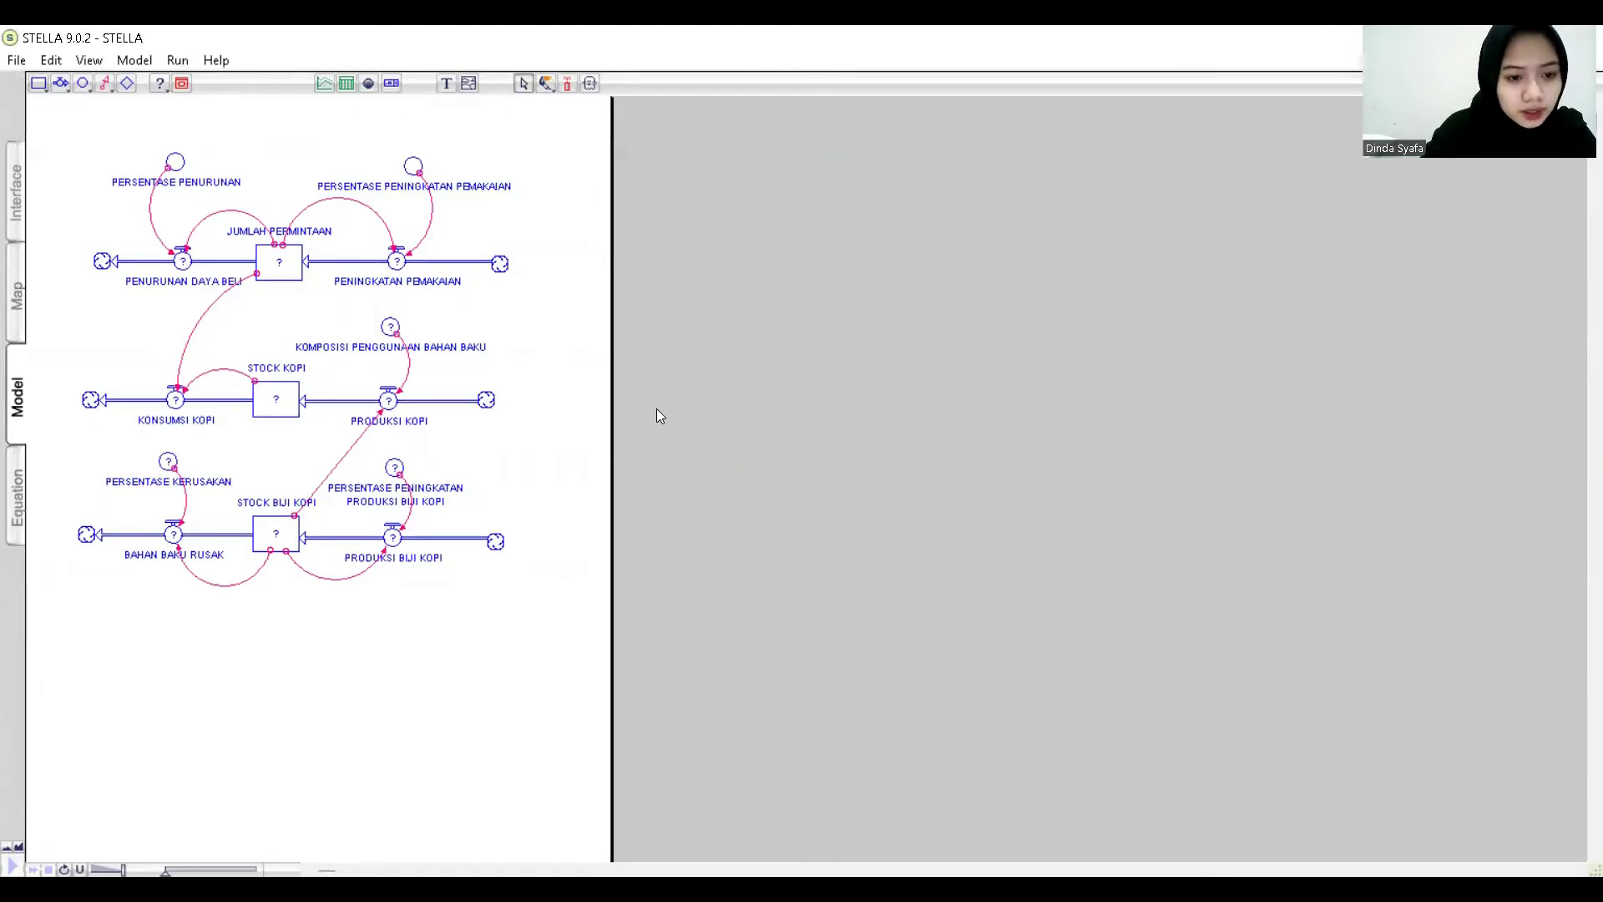
Define the KOMPOSISI PENGGUNAAN BAHAN BAKU converter with the constant value 1.
{"action": "left_click", "coordinate": [391, 328]}
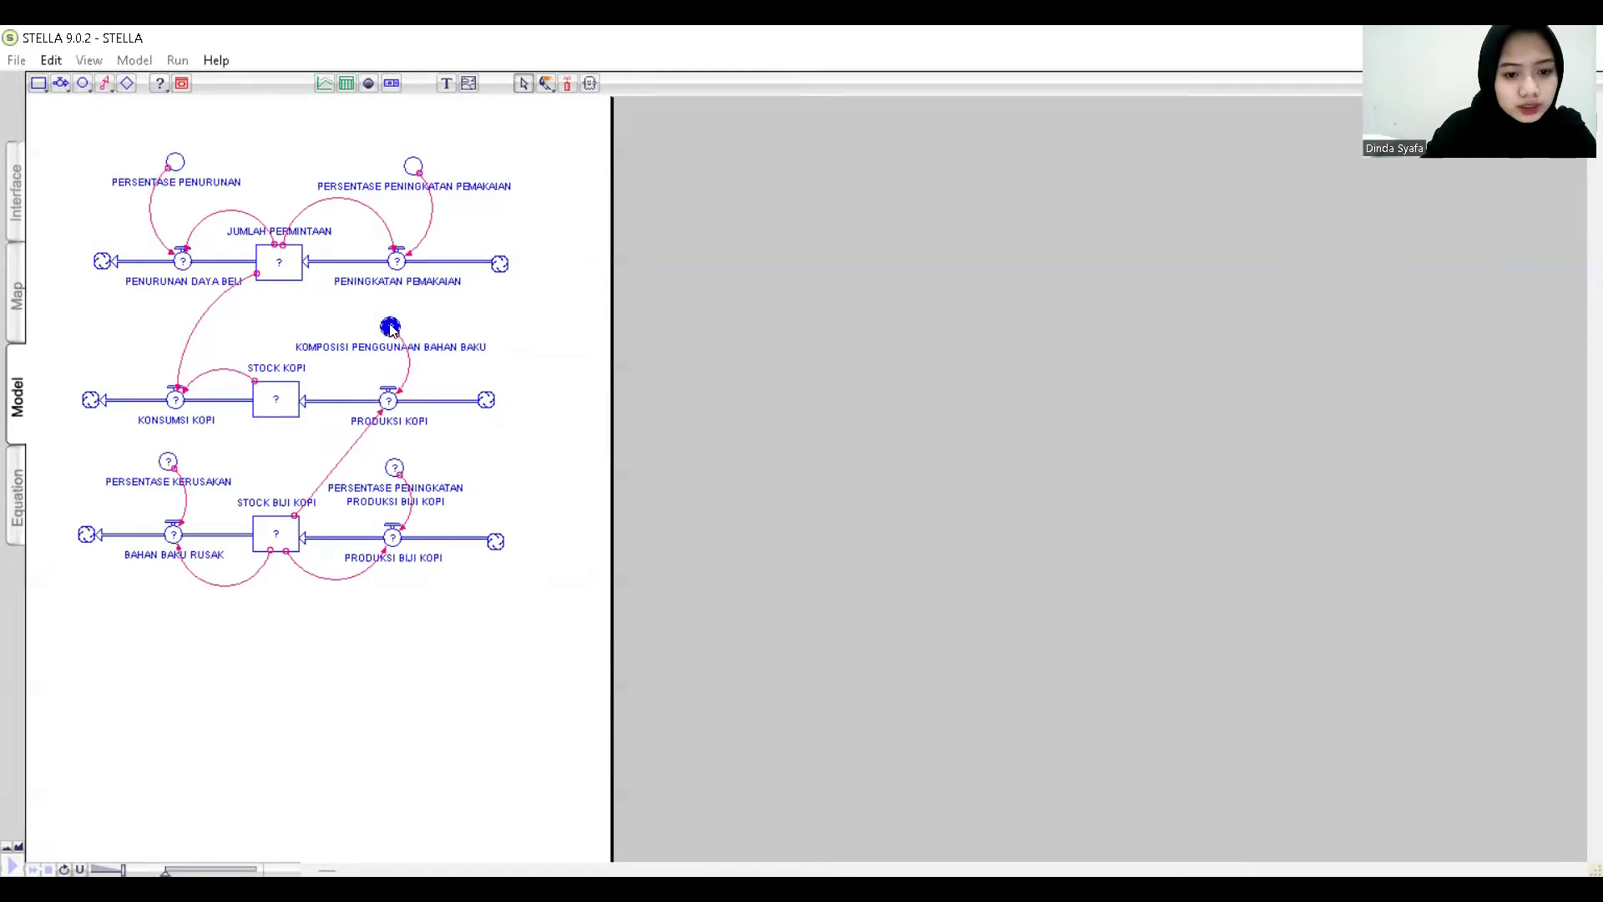
{"action": "double_click", "coordinate": [390, 327]}
{"action": "key", "text": "BackSpace"}
{"action": "type", "text": "1"}
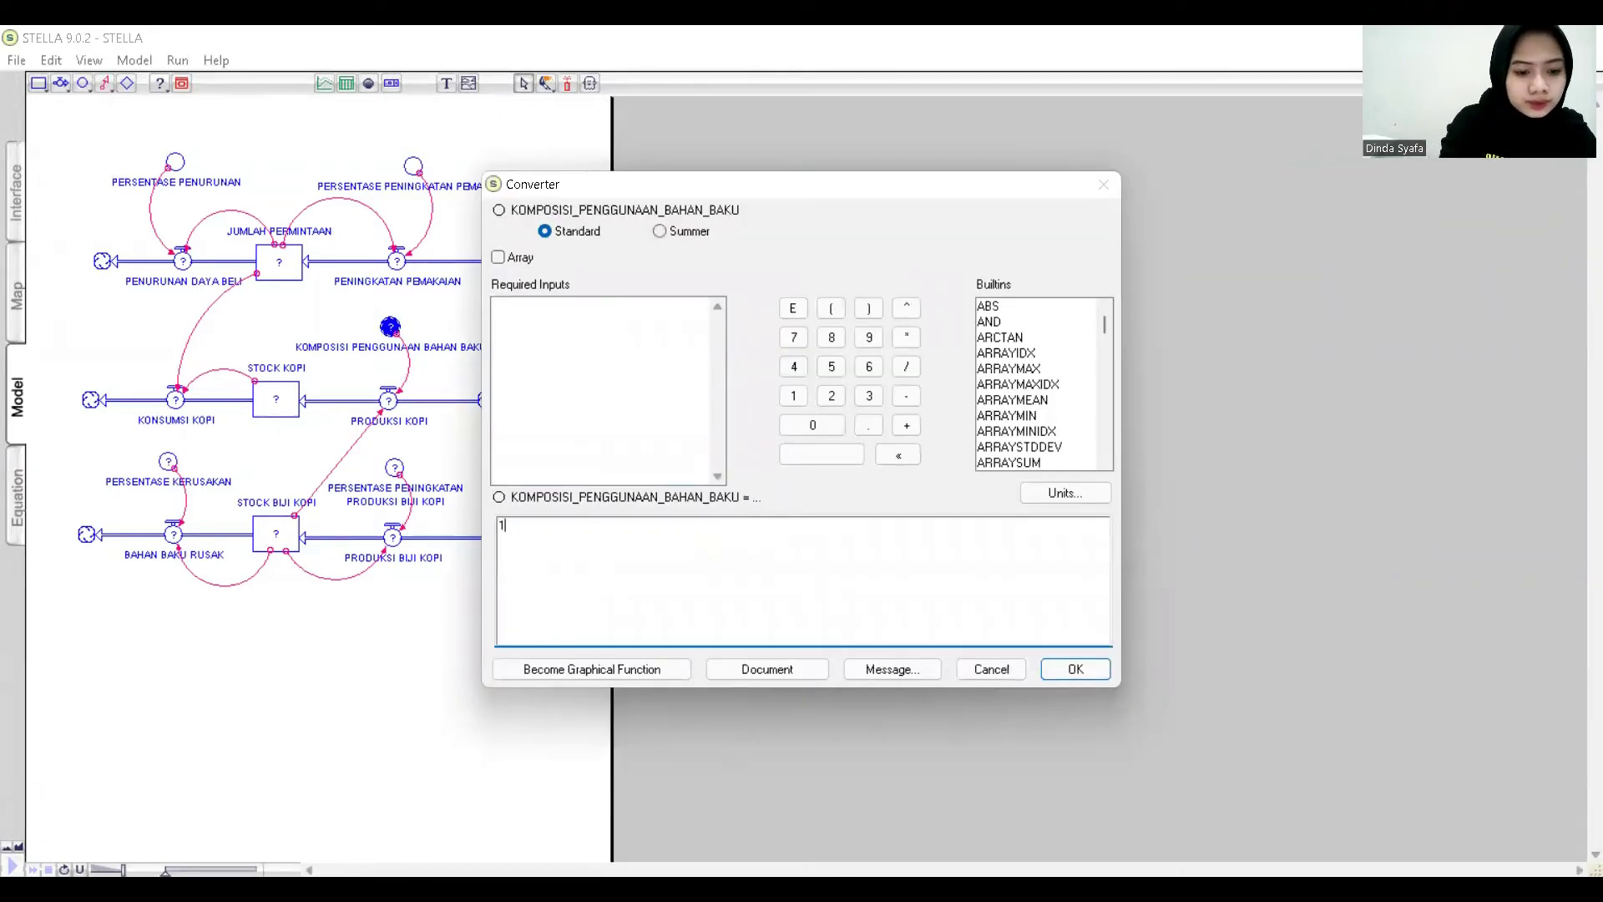
{"action": "left_click", "coordinate": [1076, 669]}
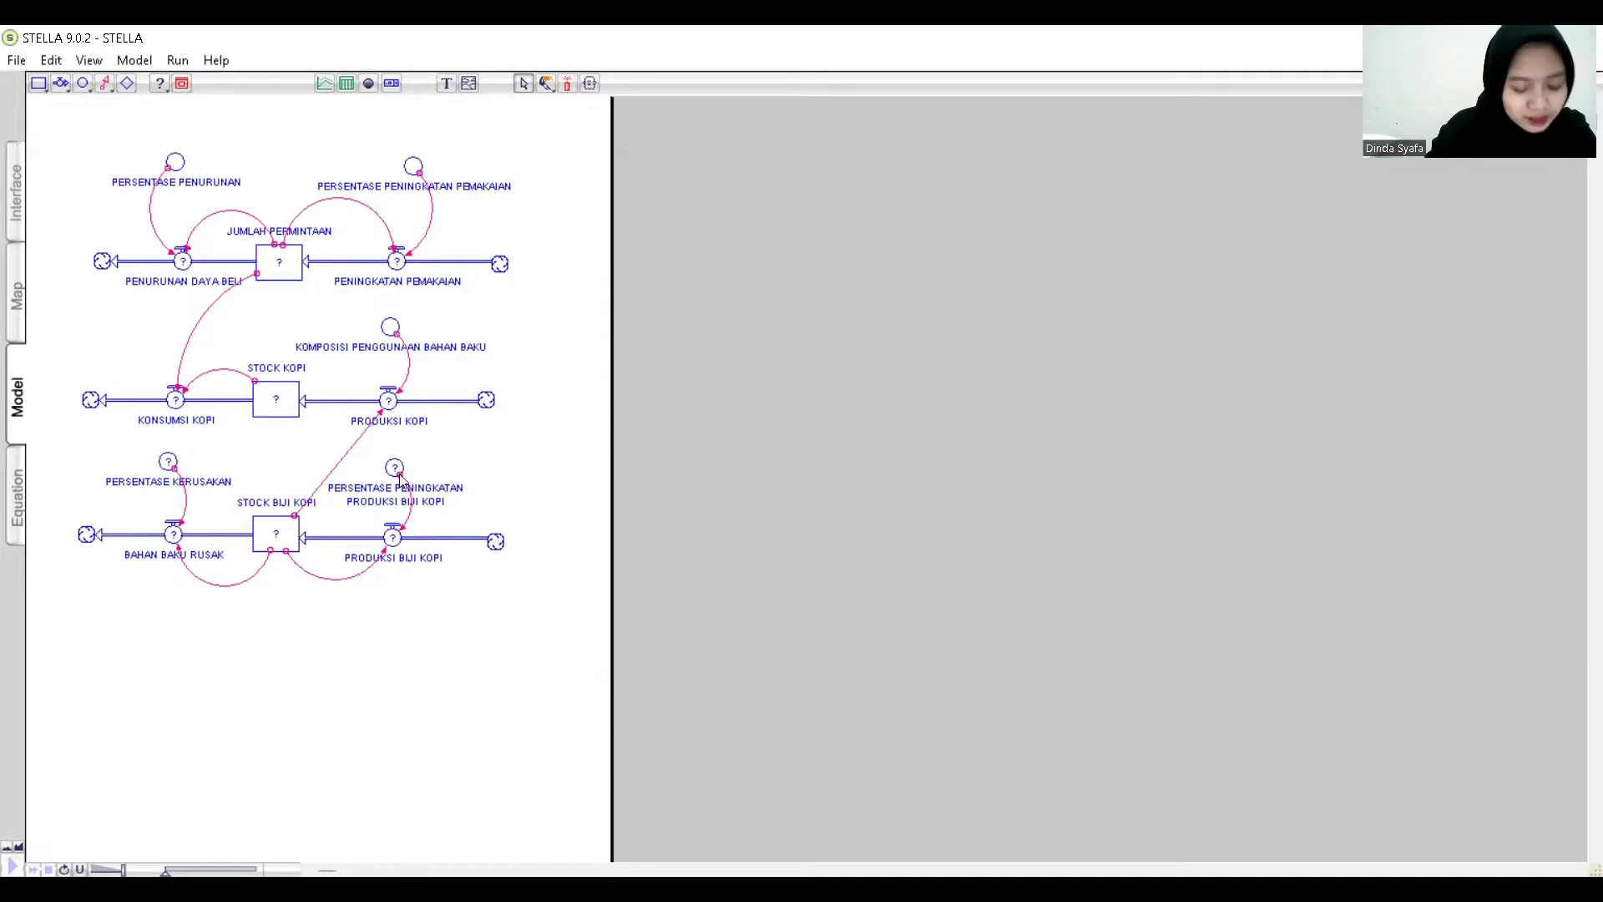
Define the PERSENTASE PENINGKATAN PRODUKSI BIJI KOPI converter with the constant value 0.02.
{"action": "left_click", "coordinate": [394, 466]}
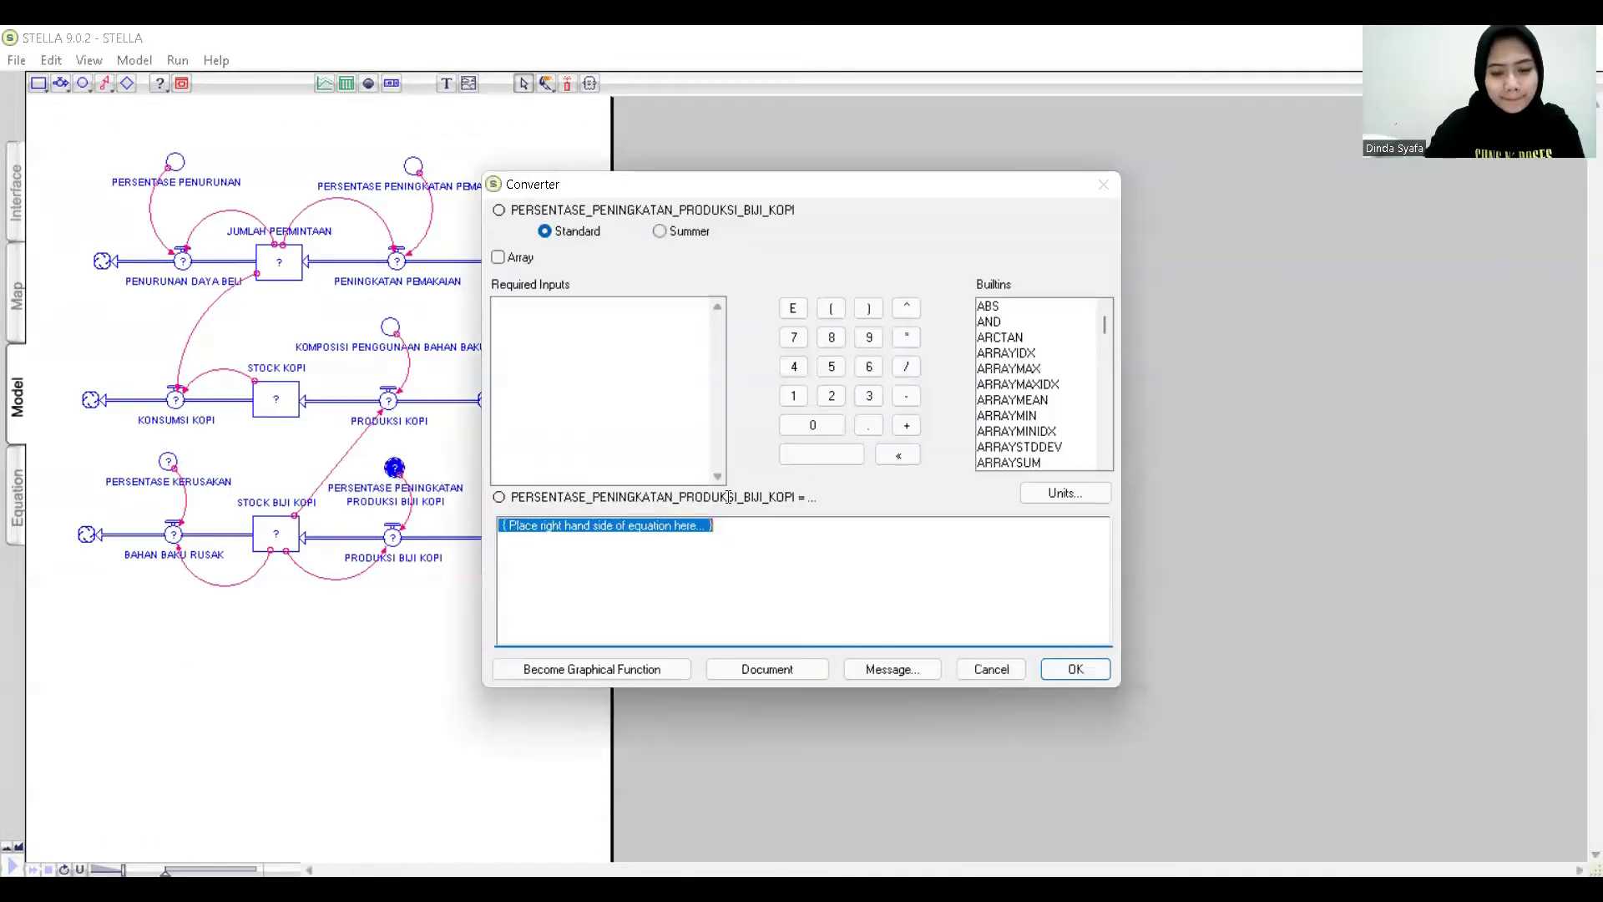
{"action": "left_click", "coordinate": [814, 425]}
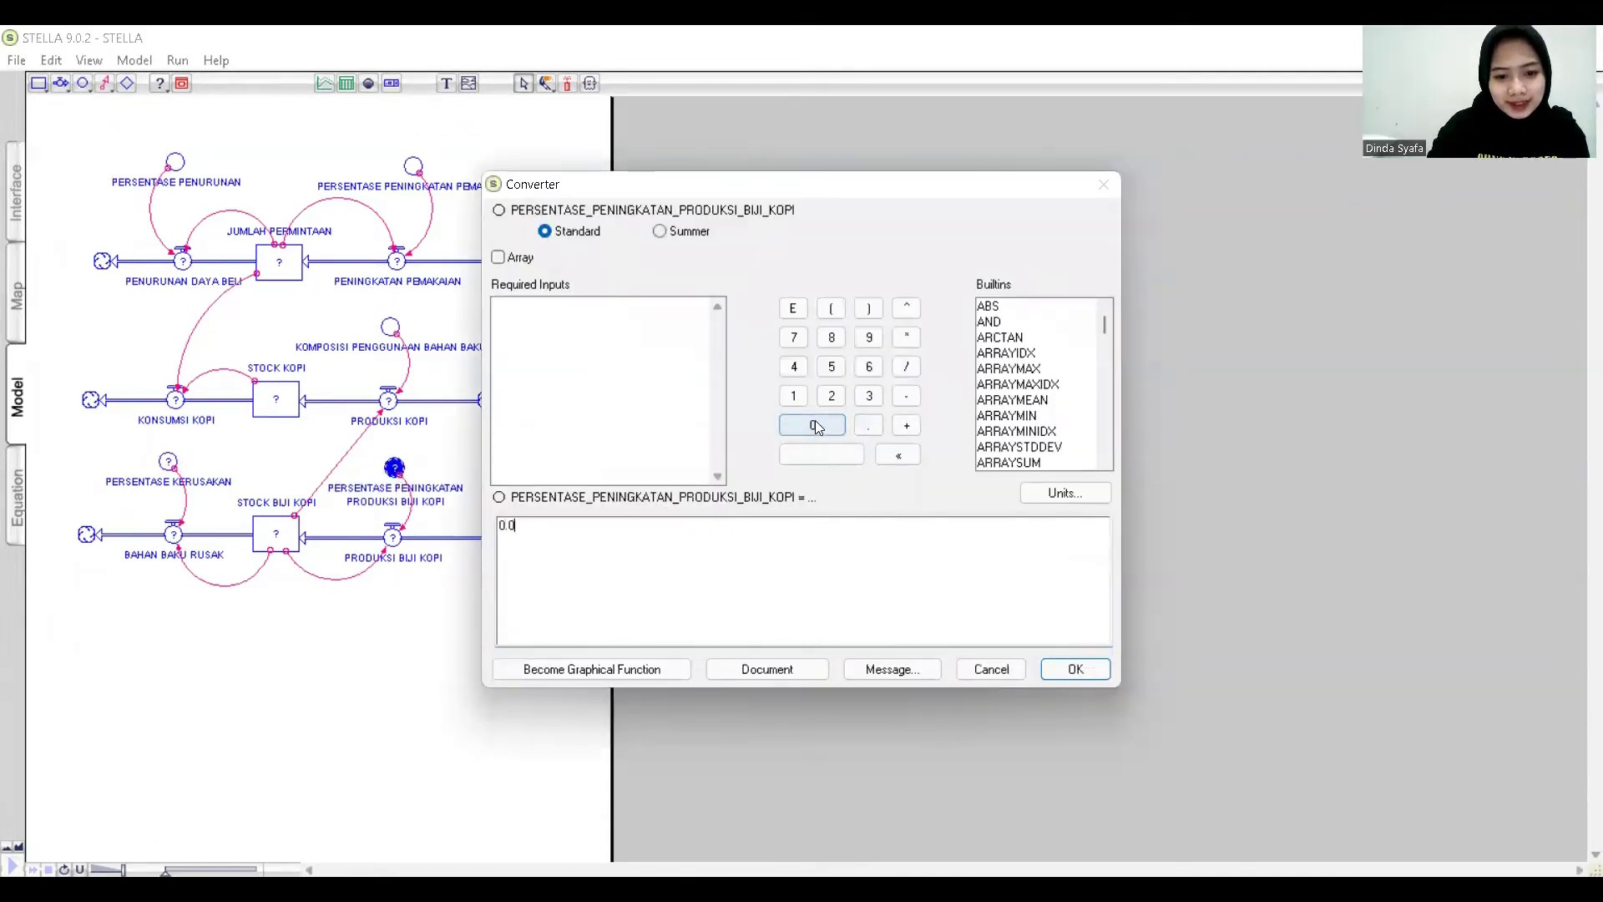
{"action": "left_click", "coordinate": [812, 425]}
{"action": "left_click", "coordinate": [831, 396]}
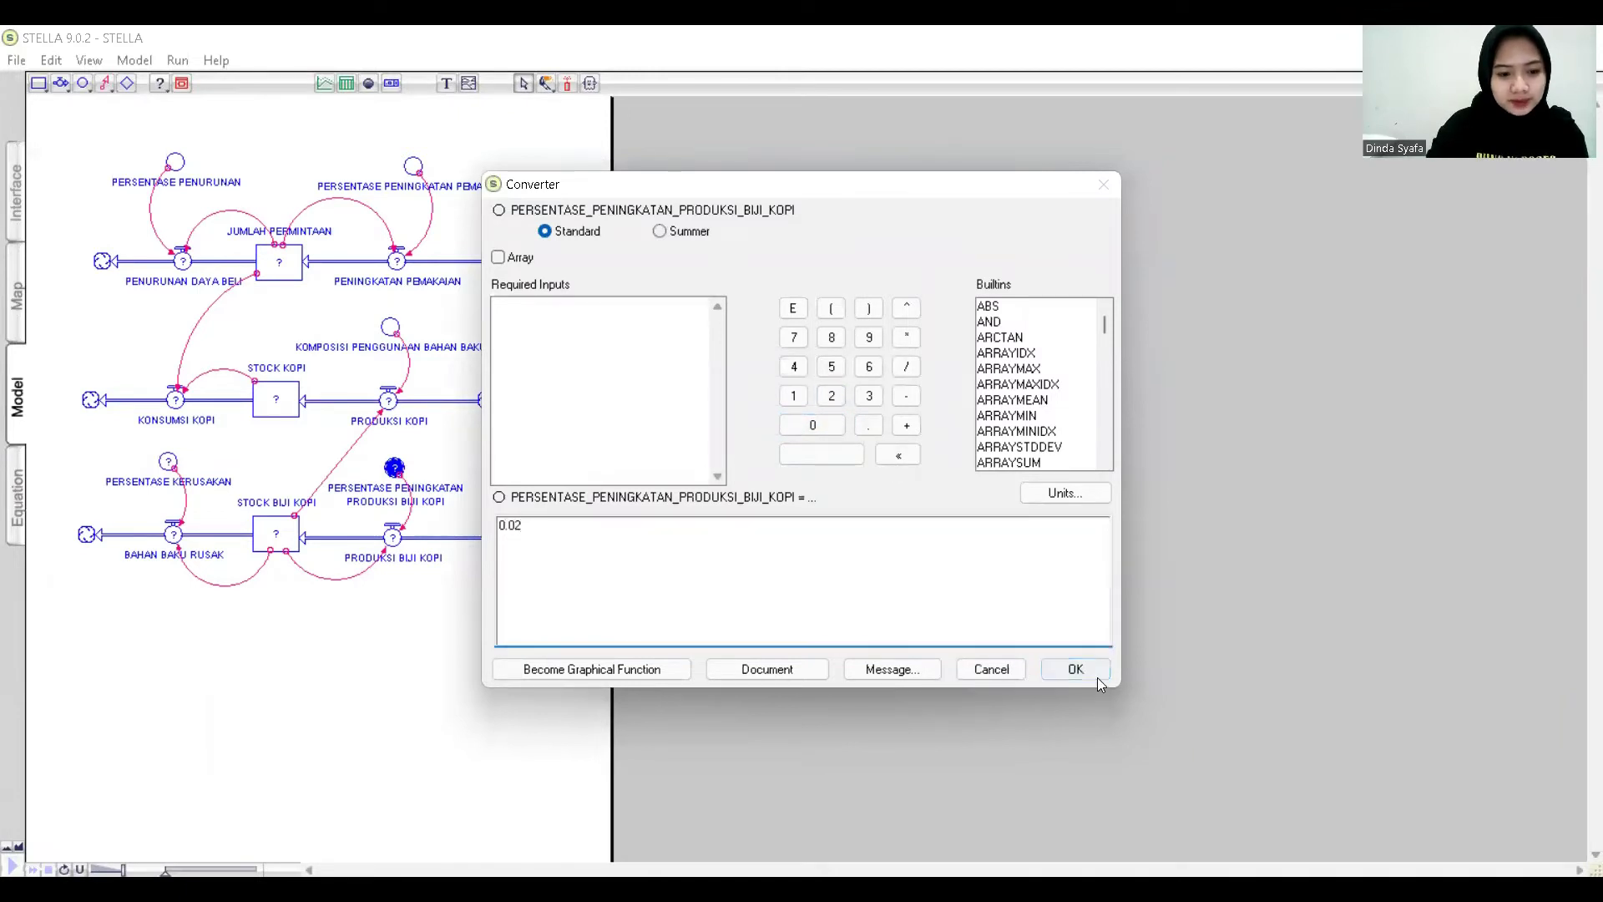
{"action": "left_click", "coordinate": [1075, 670]}
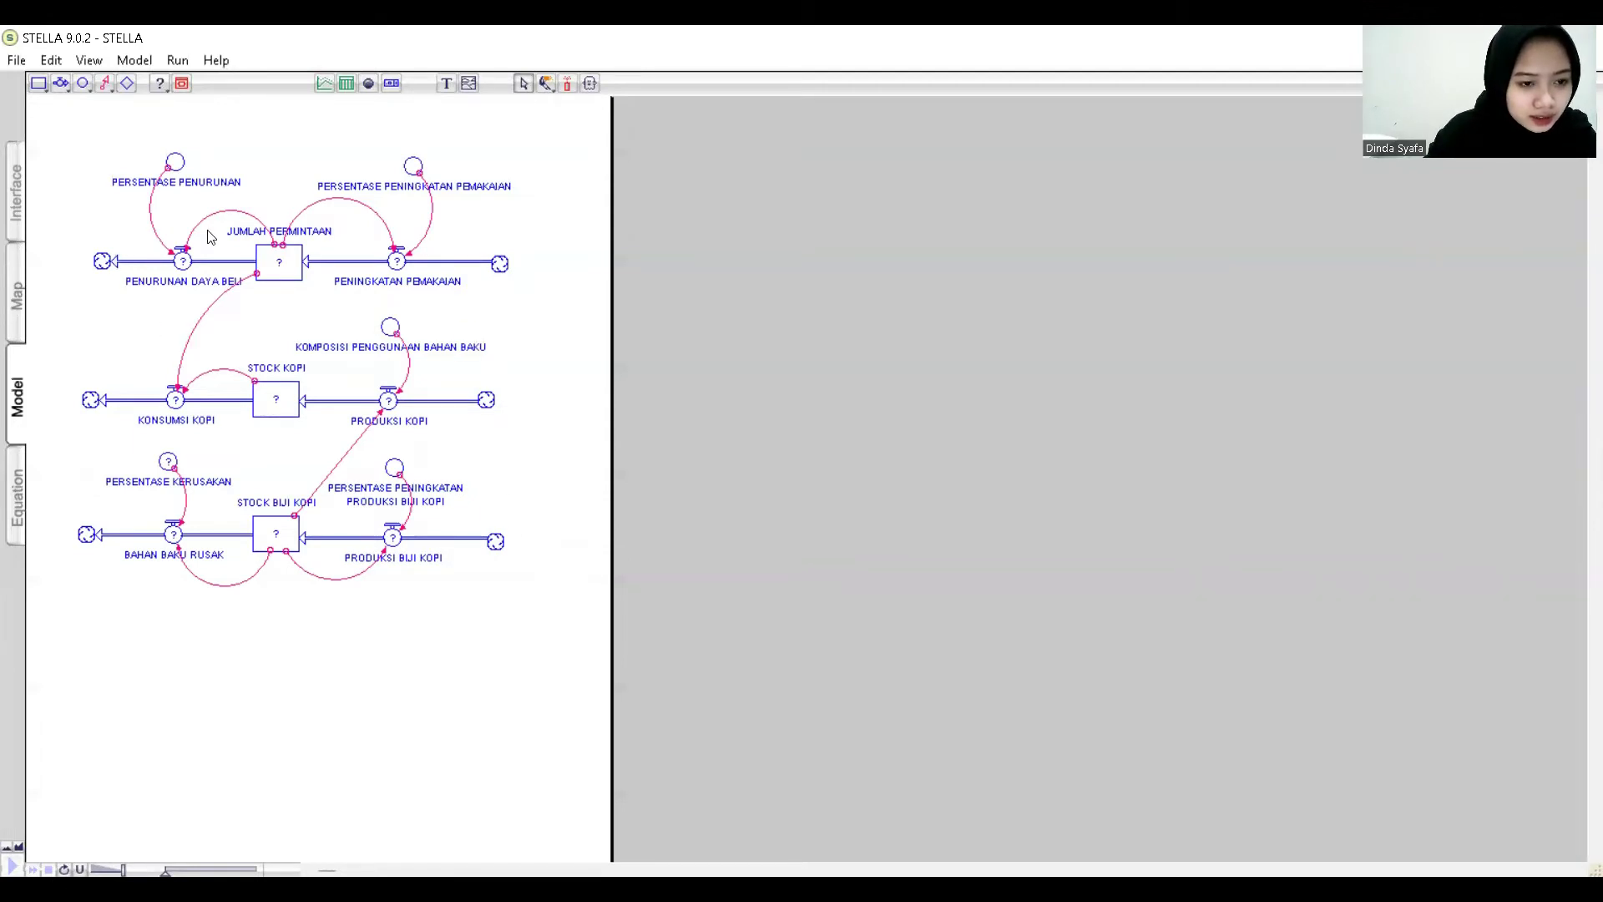
Enter PERSENTASE_PENURUNAN-JUMLAH_PERMINTAAN as the equation of the PENURUNAN DAYA BELI flow.
{"action": "left_click", "coordinate": [183, 262]}
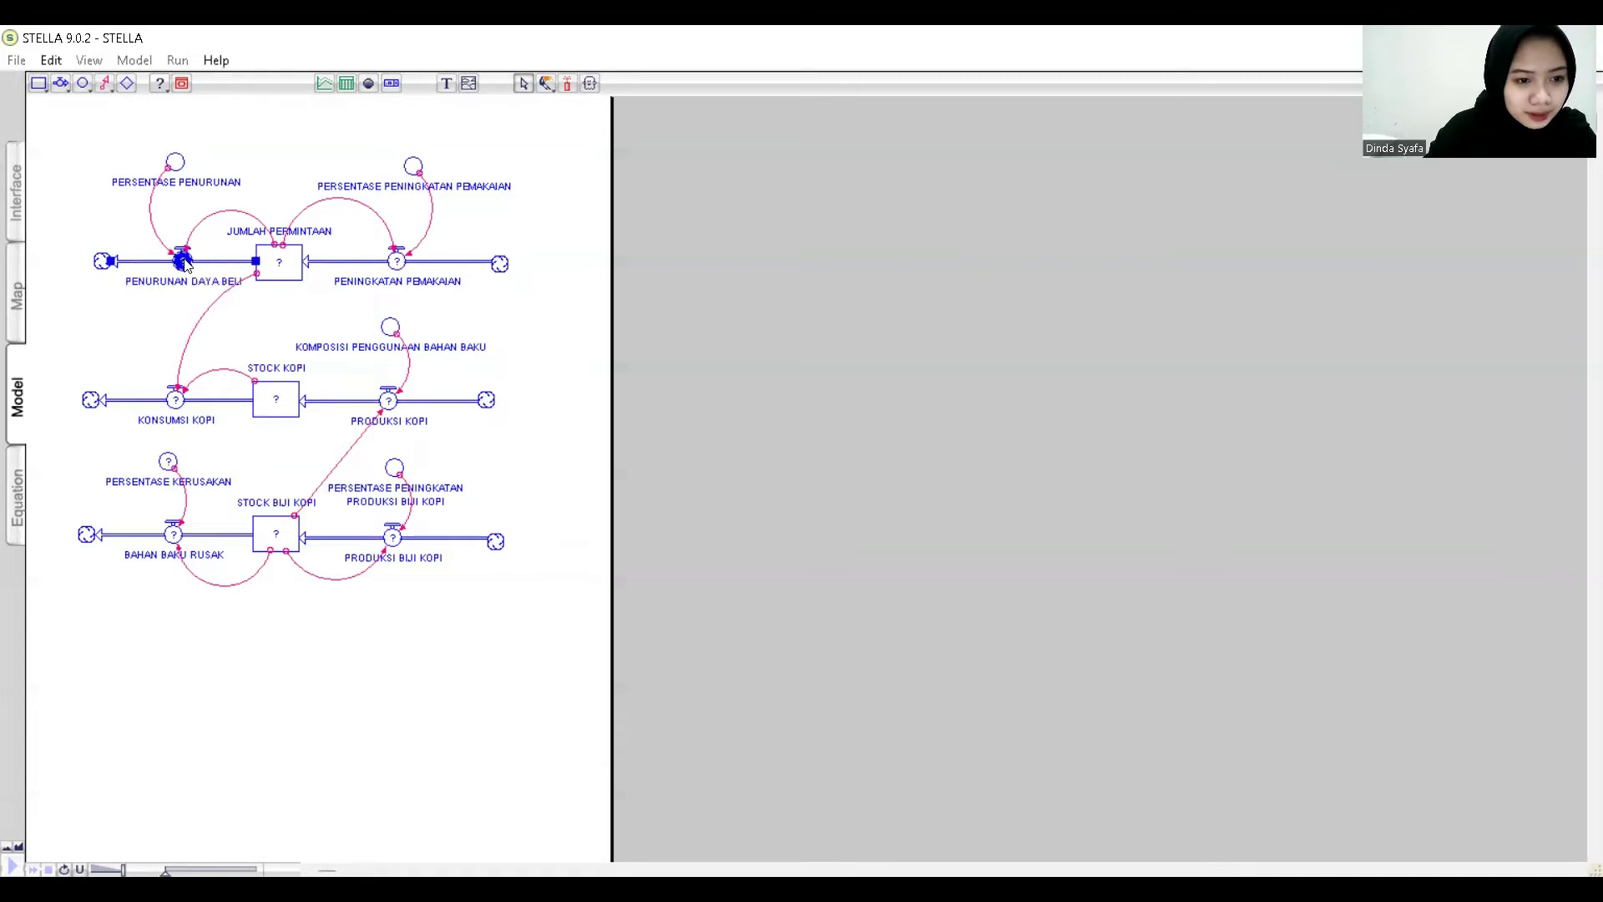
{"action": "double_click", "coordinate": [183, 262]}
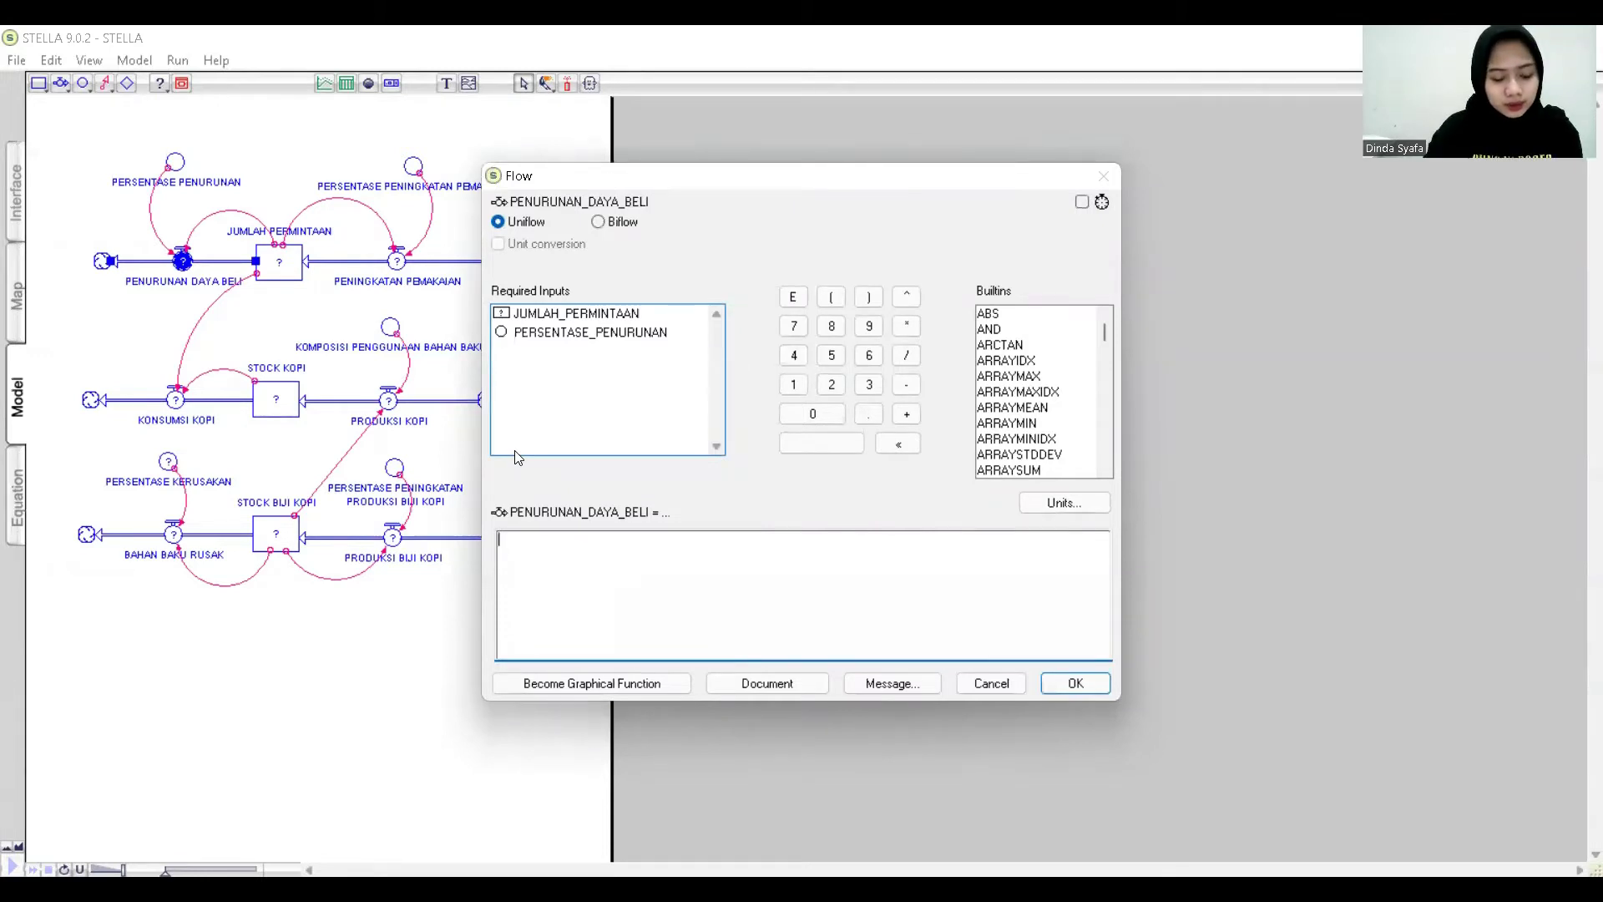
{"action": "type", "text": "P"}
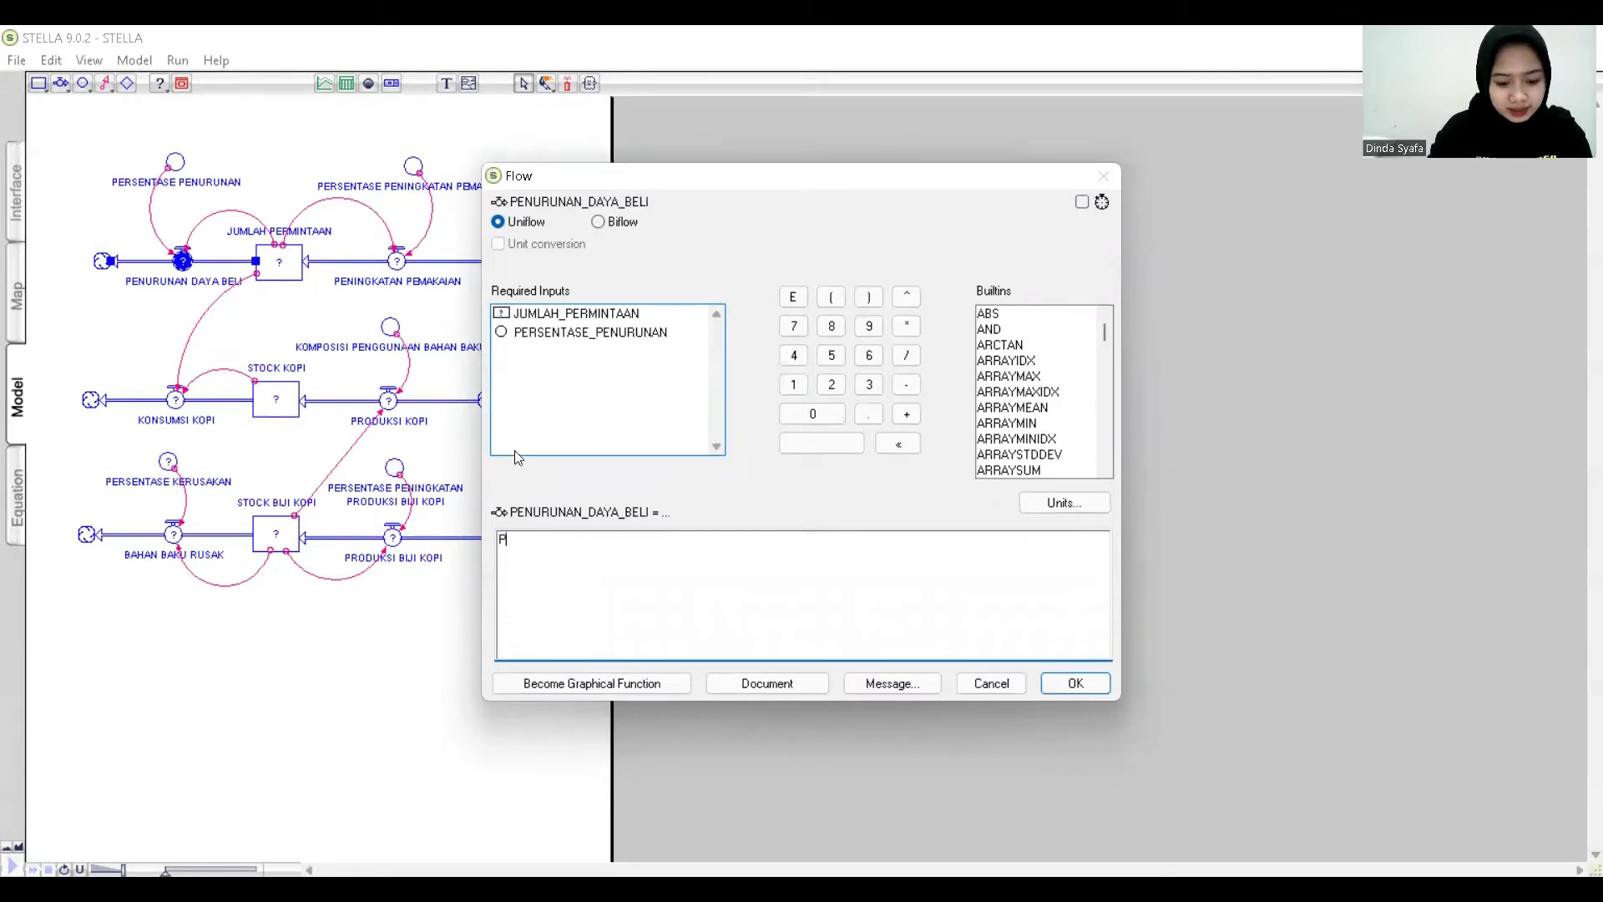
{"action": "type", "text": "ERSEN"}
{"action": "left_click", "coordinate": [622, 334]}
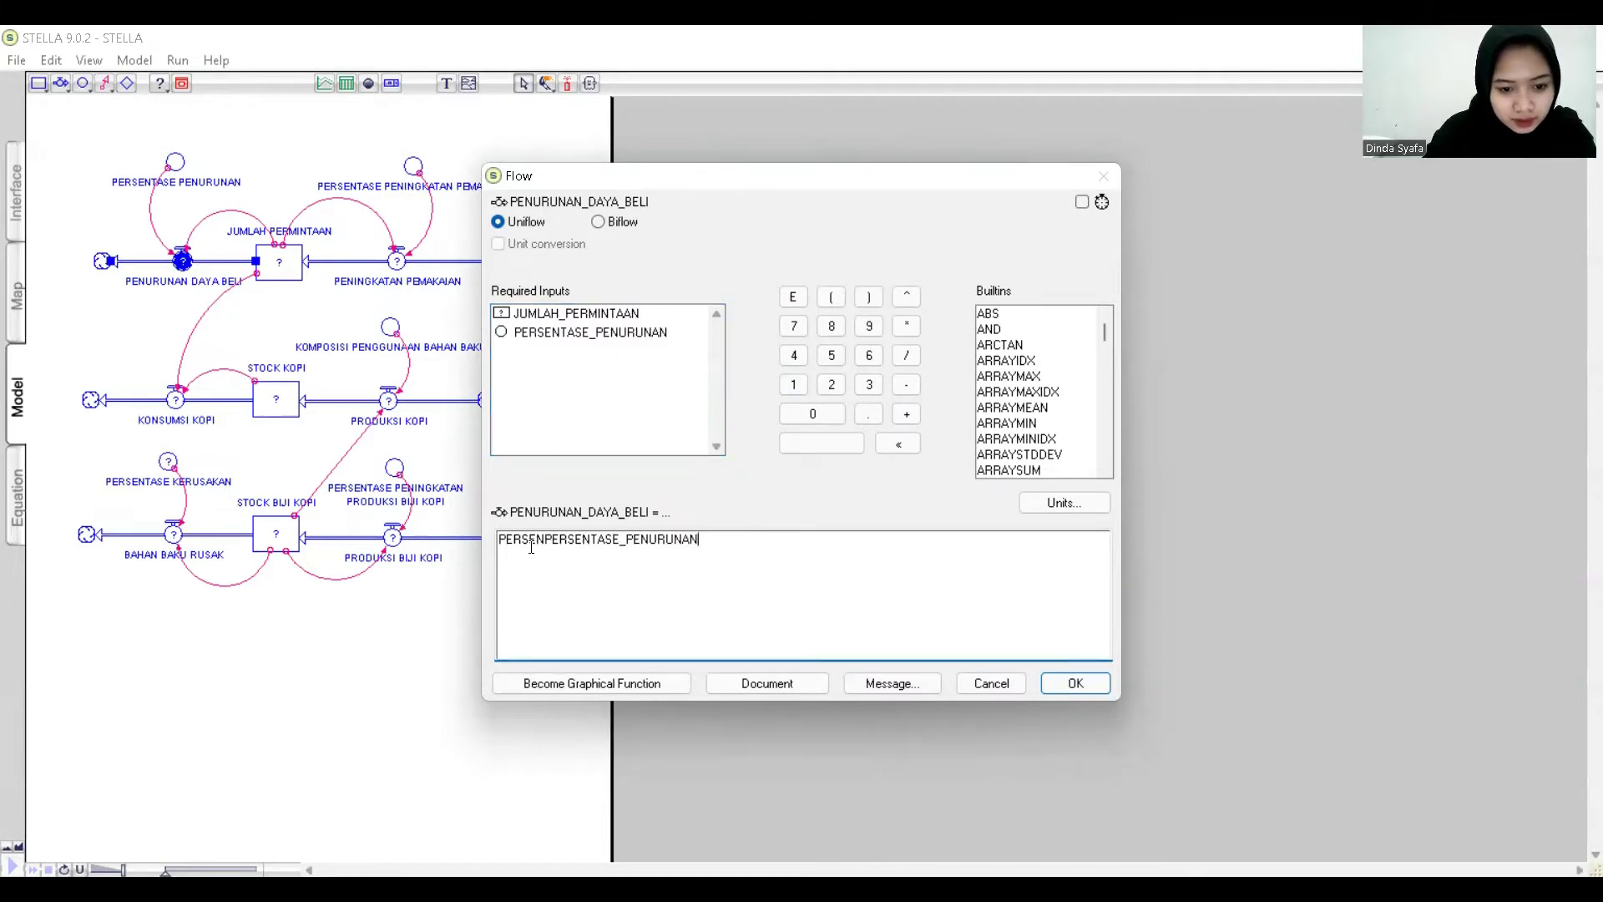
{"action": "left_click_drag", "start_coordinate": [543, 540], "coordinate": [473, 536]}
{"action": "key", "text": "BackSpace"}
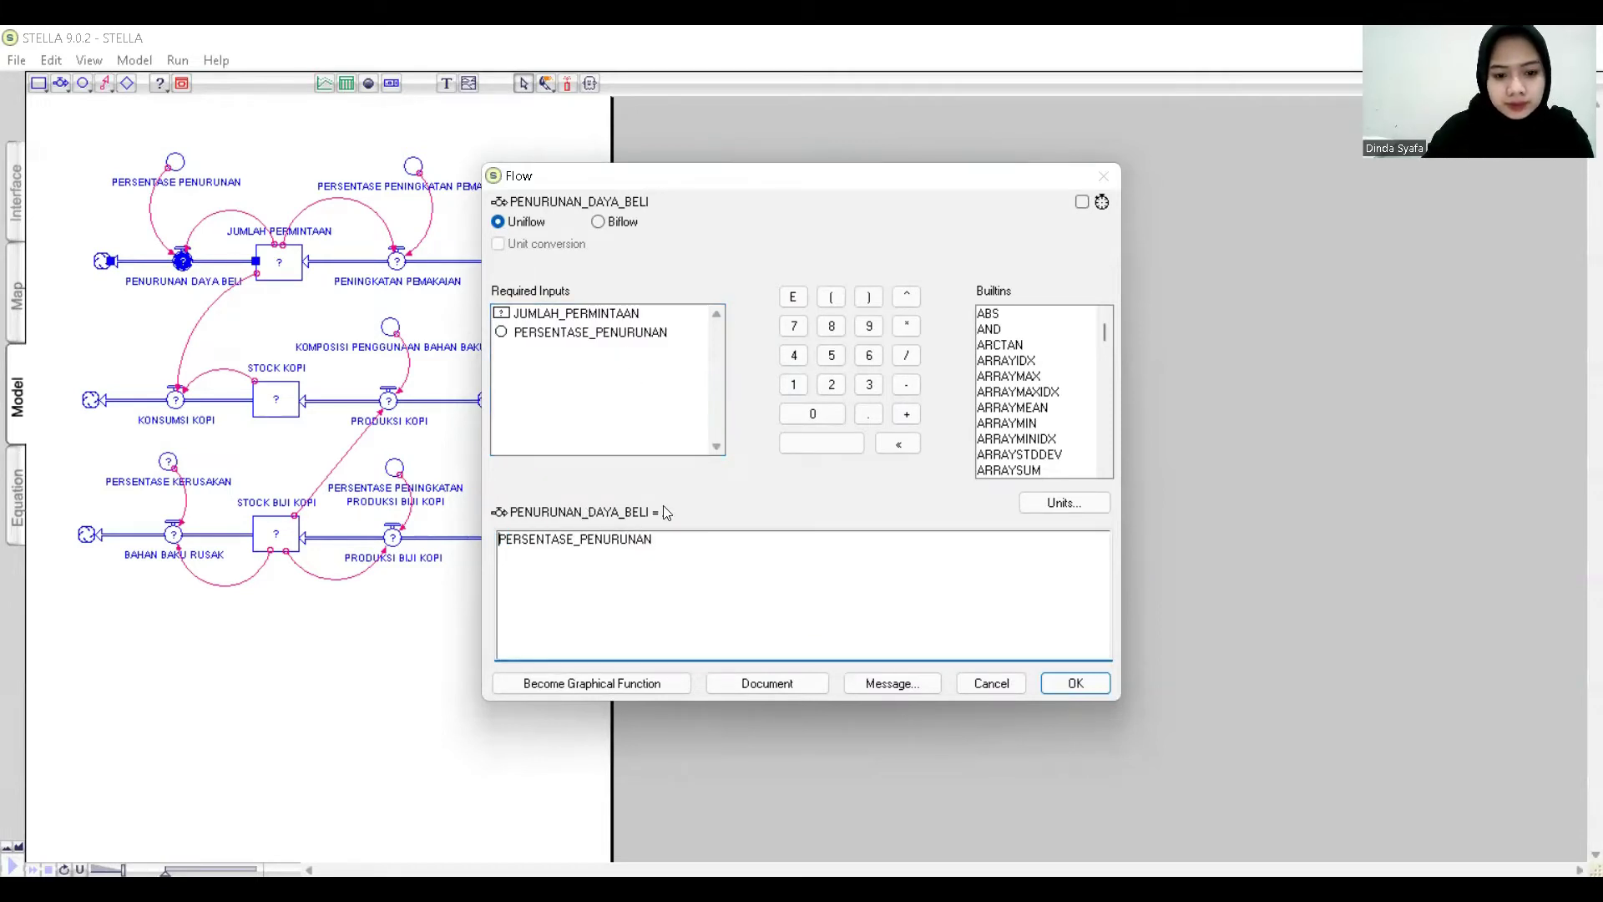
{"action": "left_click", "coordinate": [701, 547]}
{"action": "type", "text": "-"}
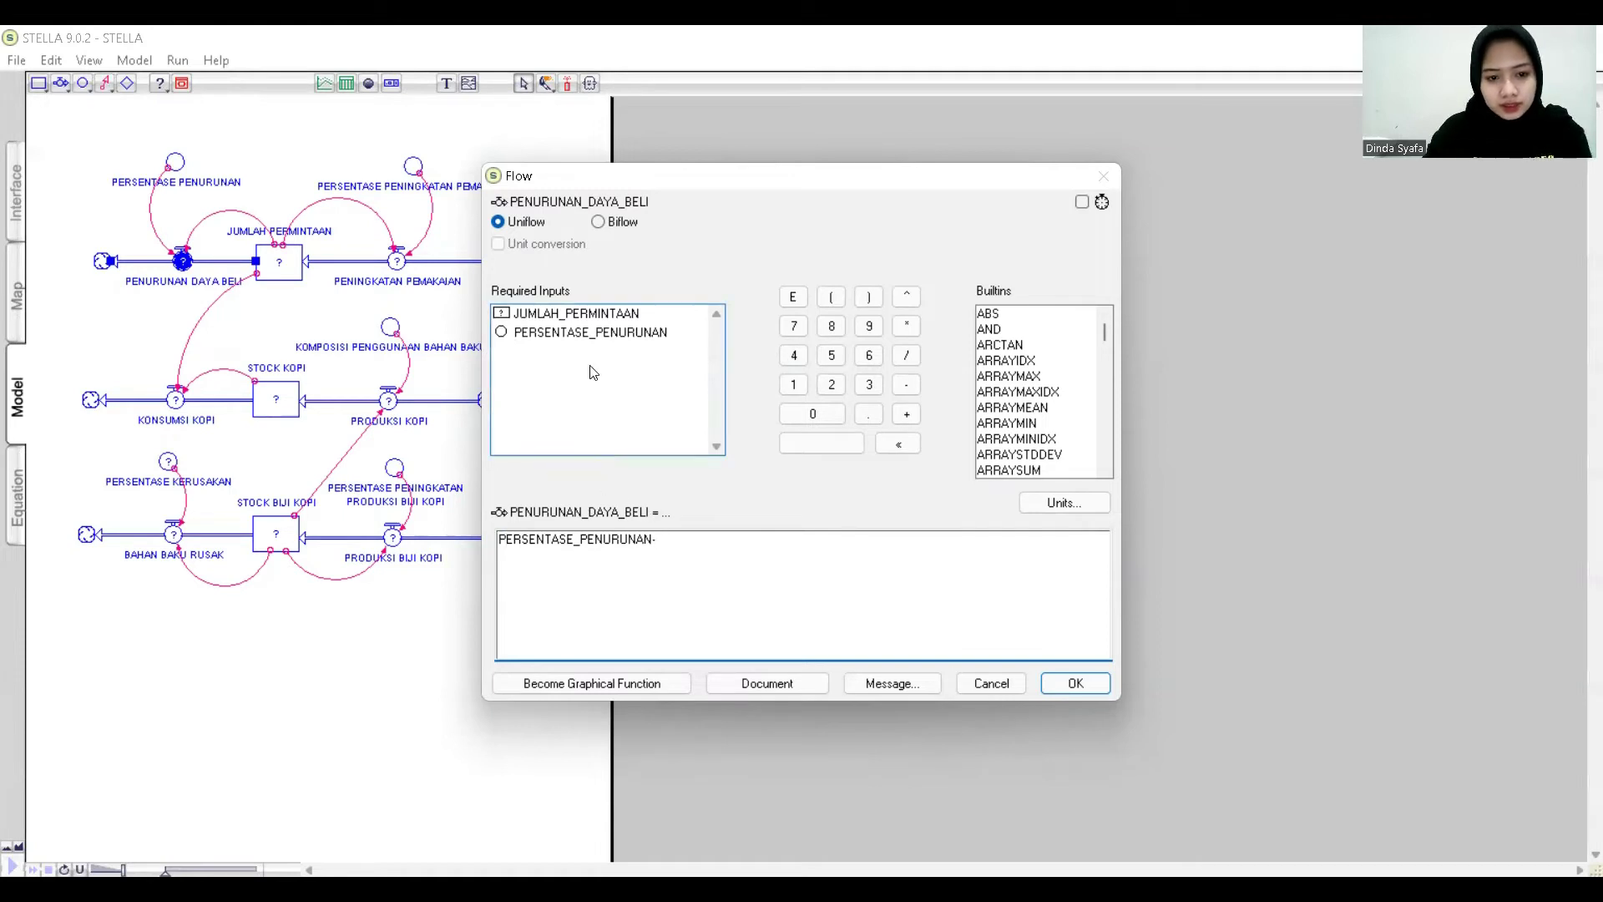
{"action": "left_click", "coordinate": [587, 316]}
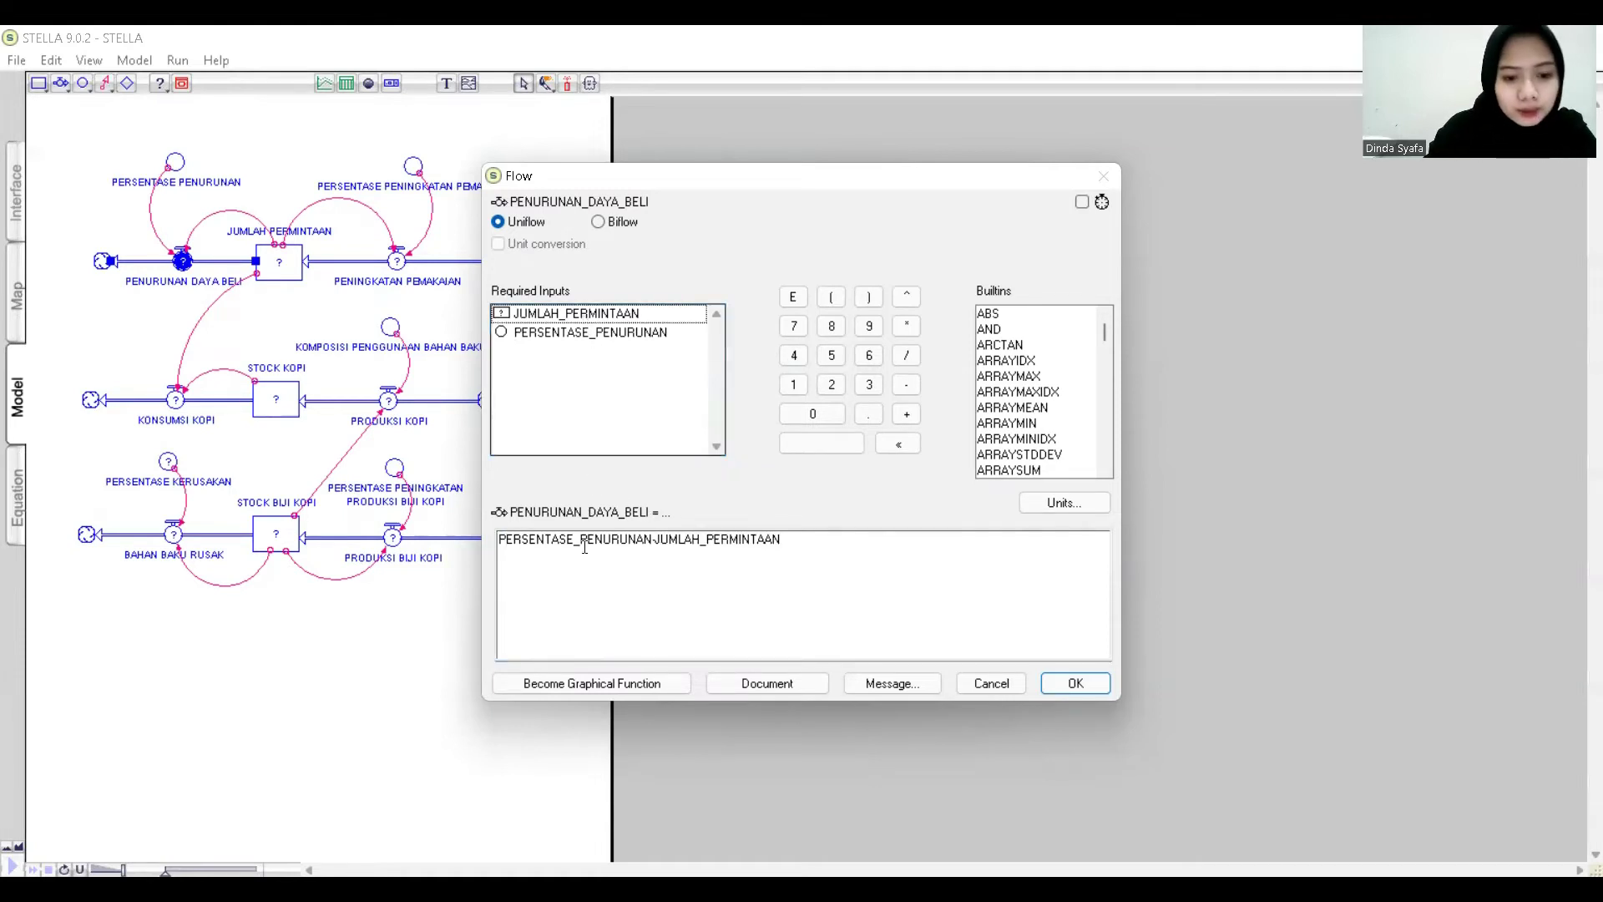
Replace the minus sign in the PENURUNAN DAYA BELI equation with multiplication, giving PERSENTASE_PENURUNAN*JUMLAH_PERMINTAAN, and accept the definition.
{"action": "left_click", "coordinate": [665, 538]}
{"action": "left_click", "coordinate": [657, 539]}
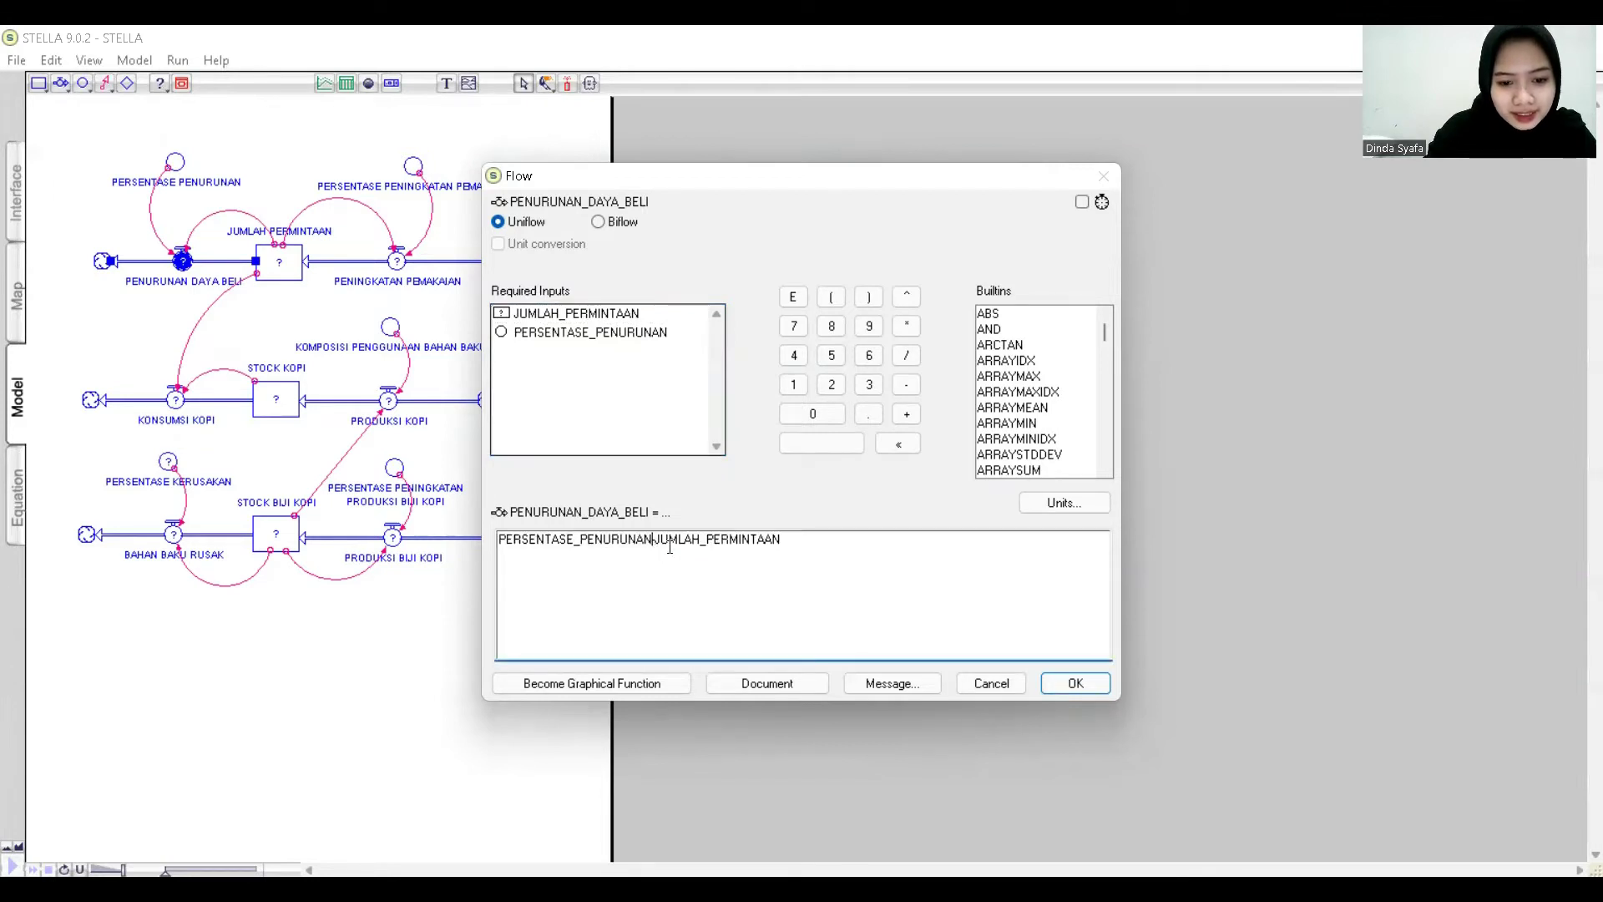
{"action": "key", "text": "BackSpace"}
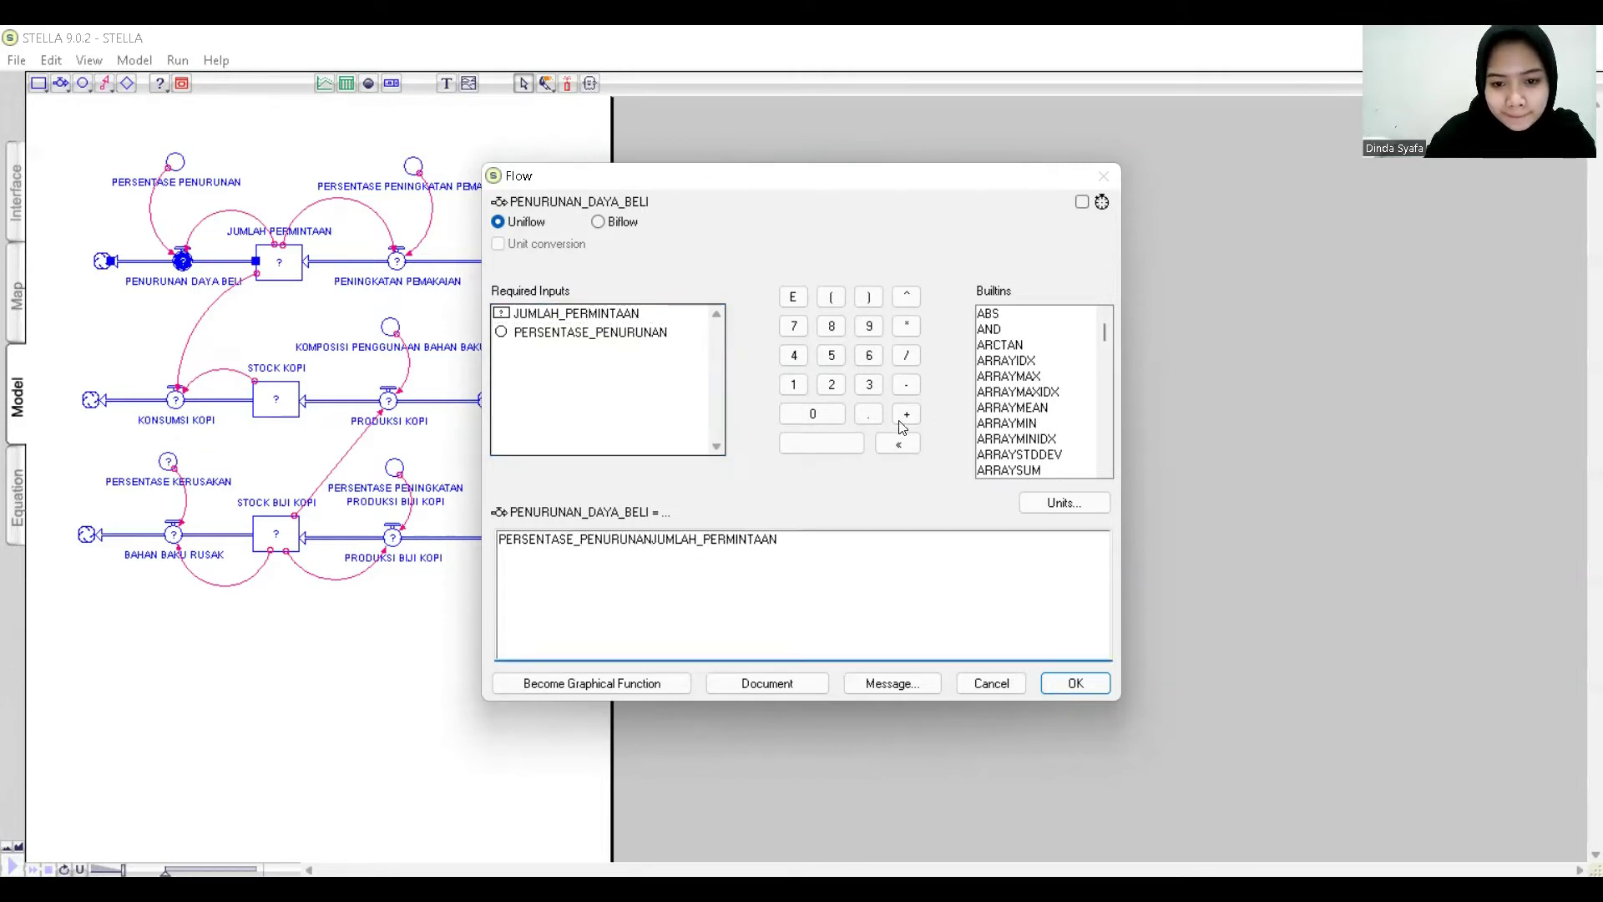
{"action": "left_click", "coordinate": [907, 326]}
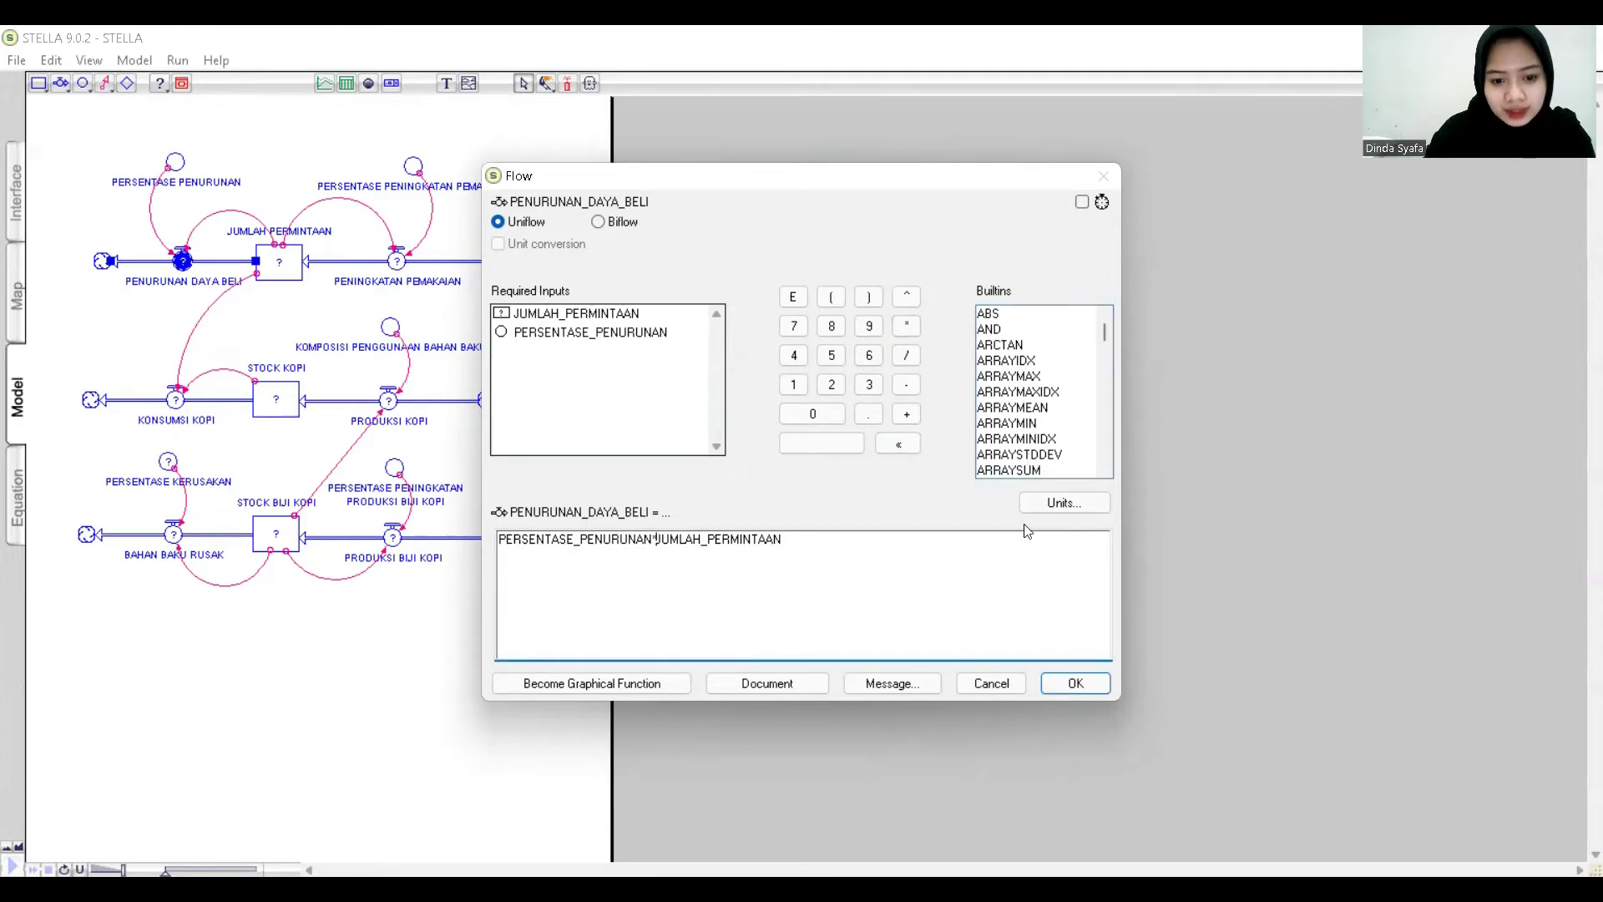
{"action": "left_click", "coordinate": [1054, 685]}
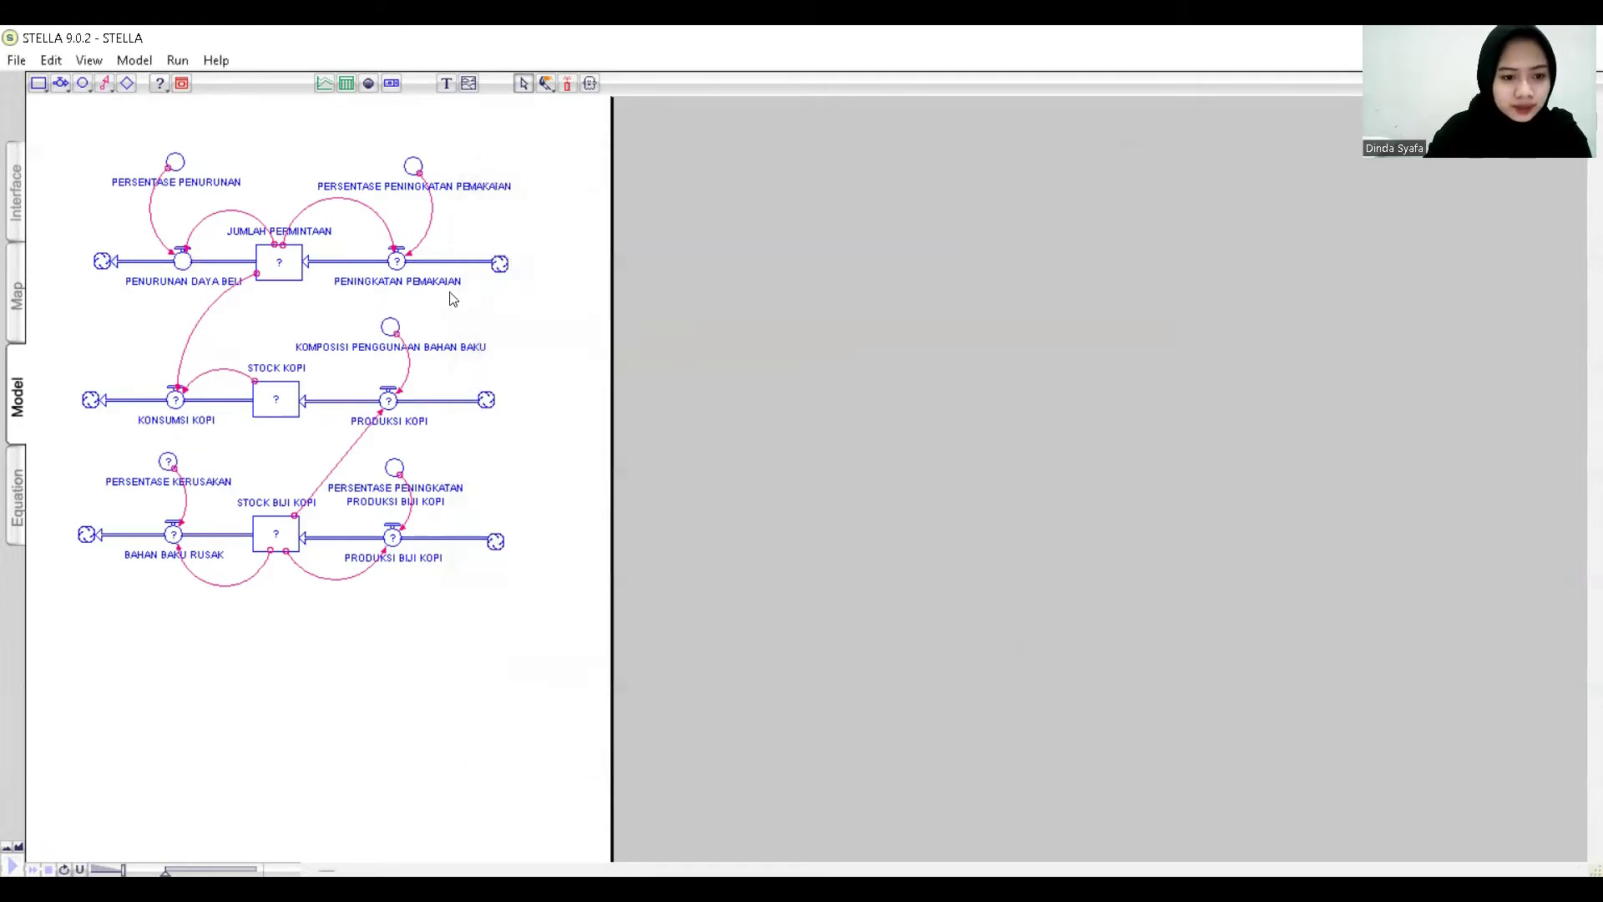
Define the PENINGKATAN PEMAKAIAN flow with the equation PERSENTASE_PENINGKATAN_PEMAKAIAN*JUMLAH_PERMINTAAN.
{"action": "double_click", "coordinate": [397, 263]}
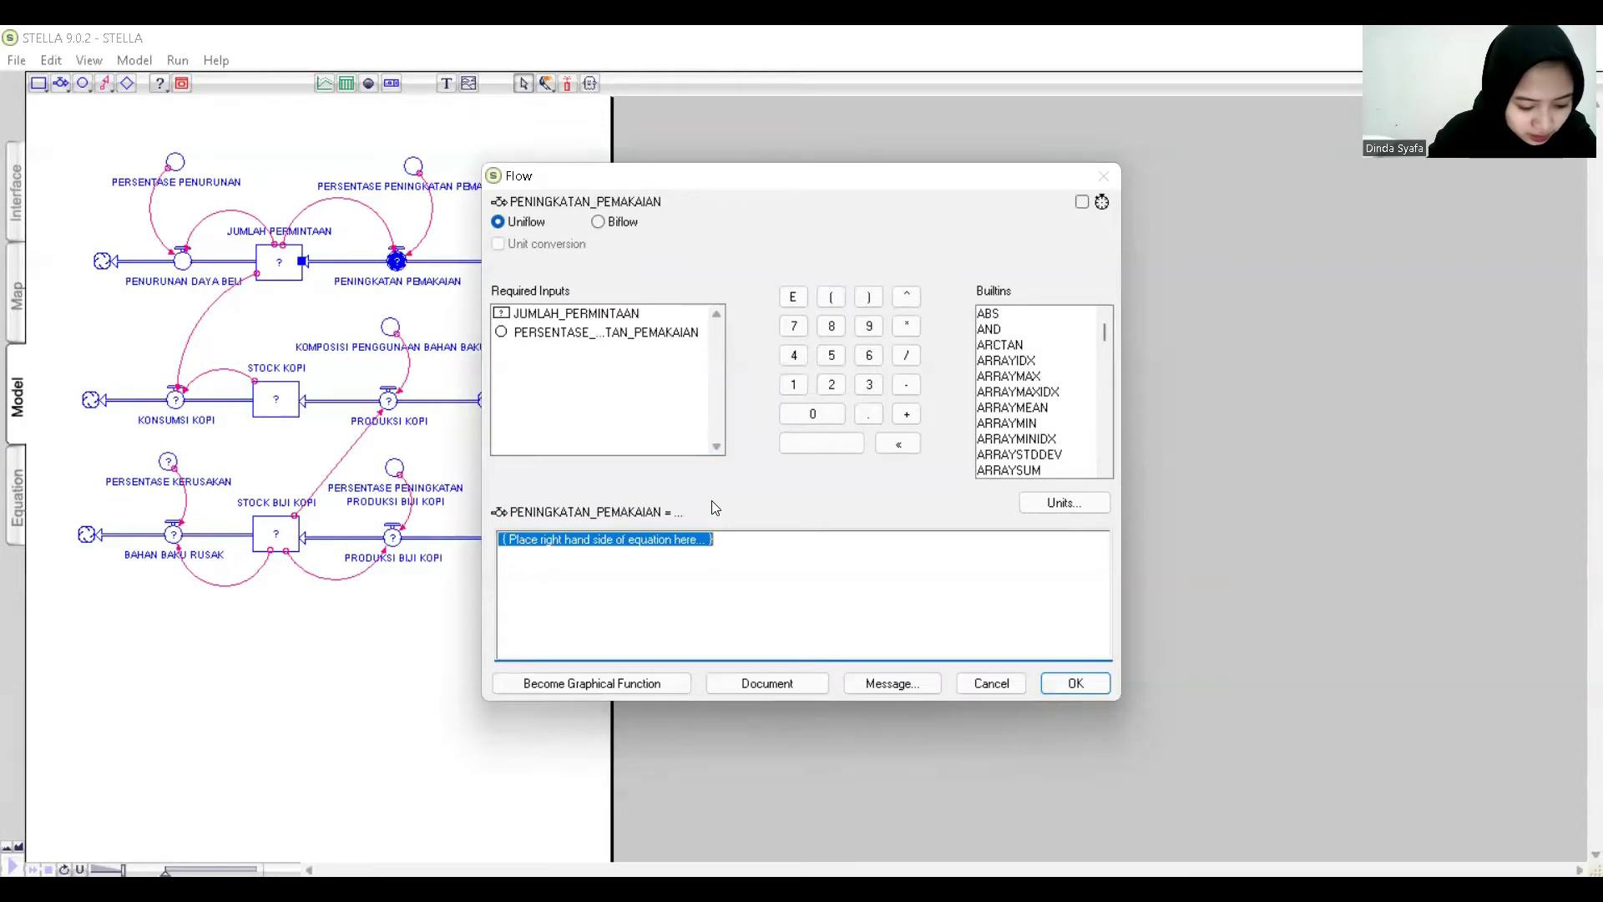
{"action": "left_click", "coordinate": [574, 344]}
{"action": "left_click", "coordinate": [575, 344]}
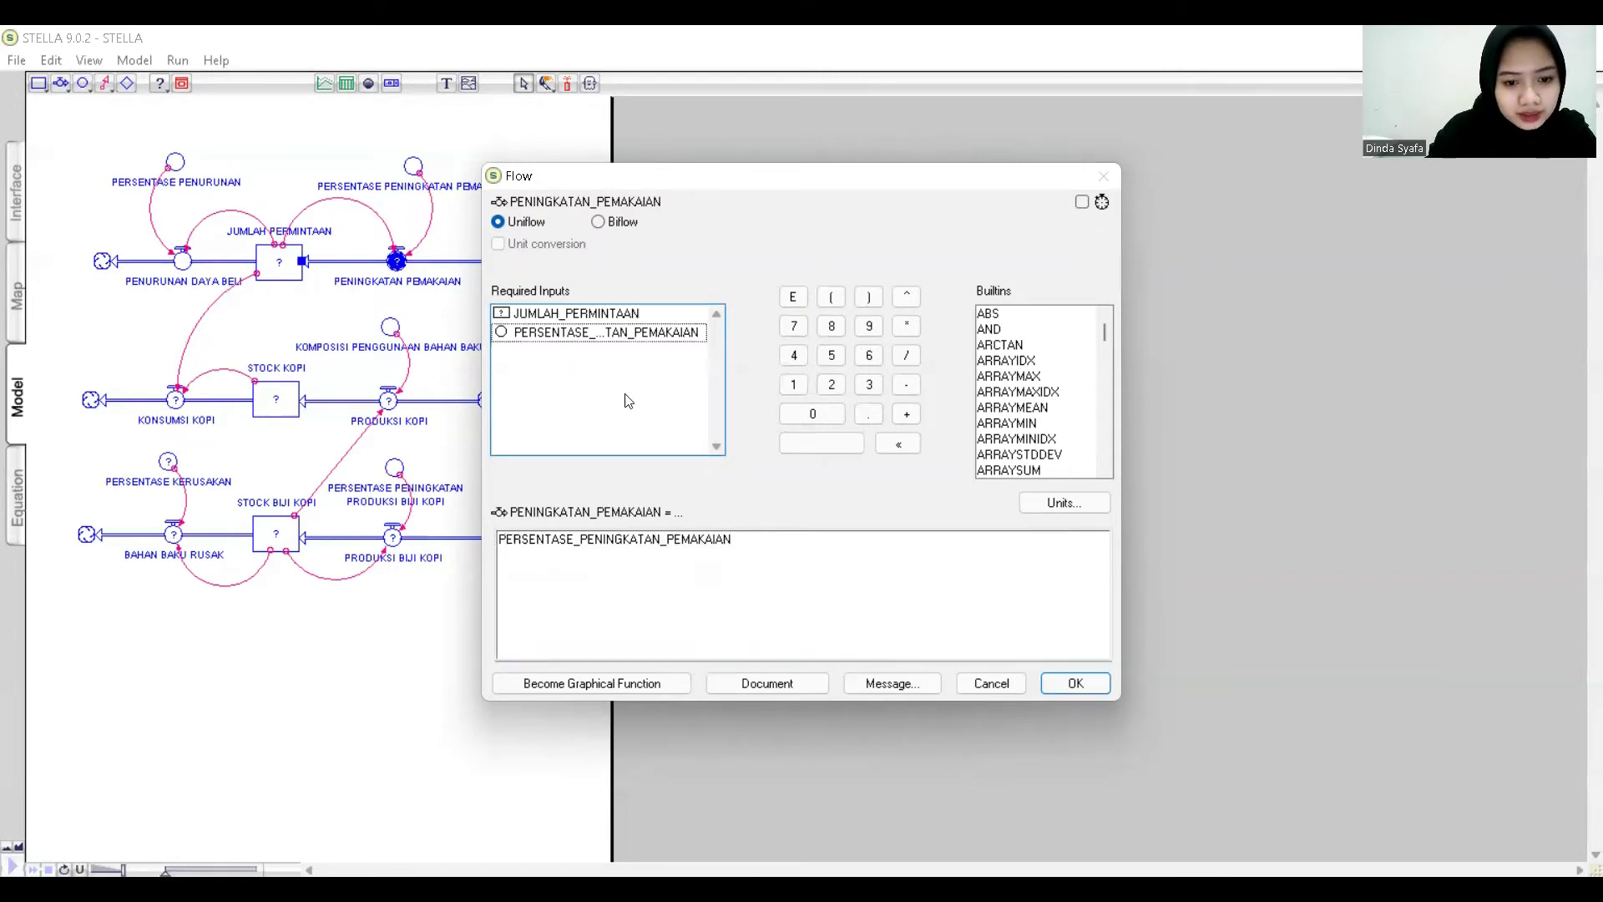
{"action": "double_click", "coordinate": [740, 540]}
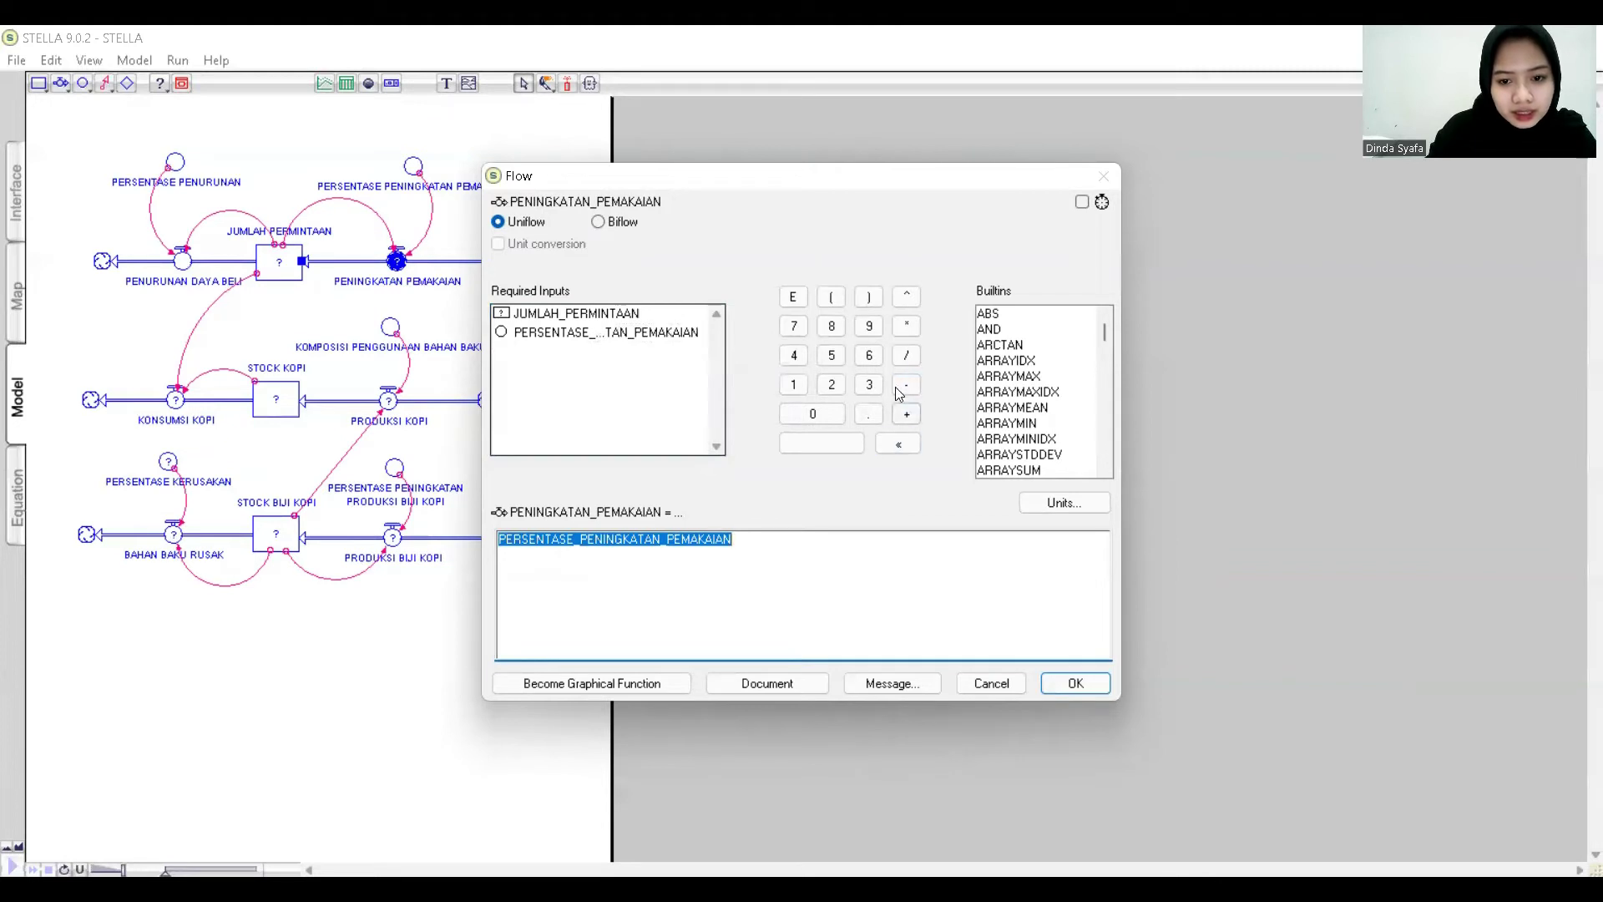
{"action": "left_click", "coordinate": [786, 545]}
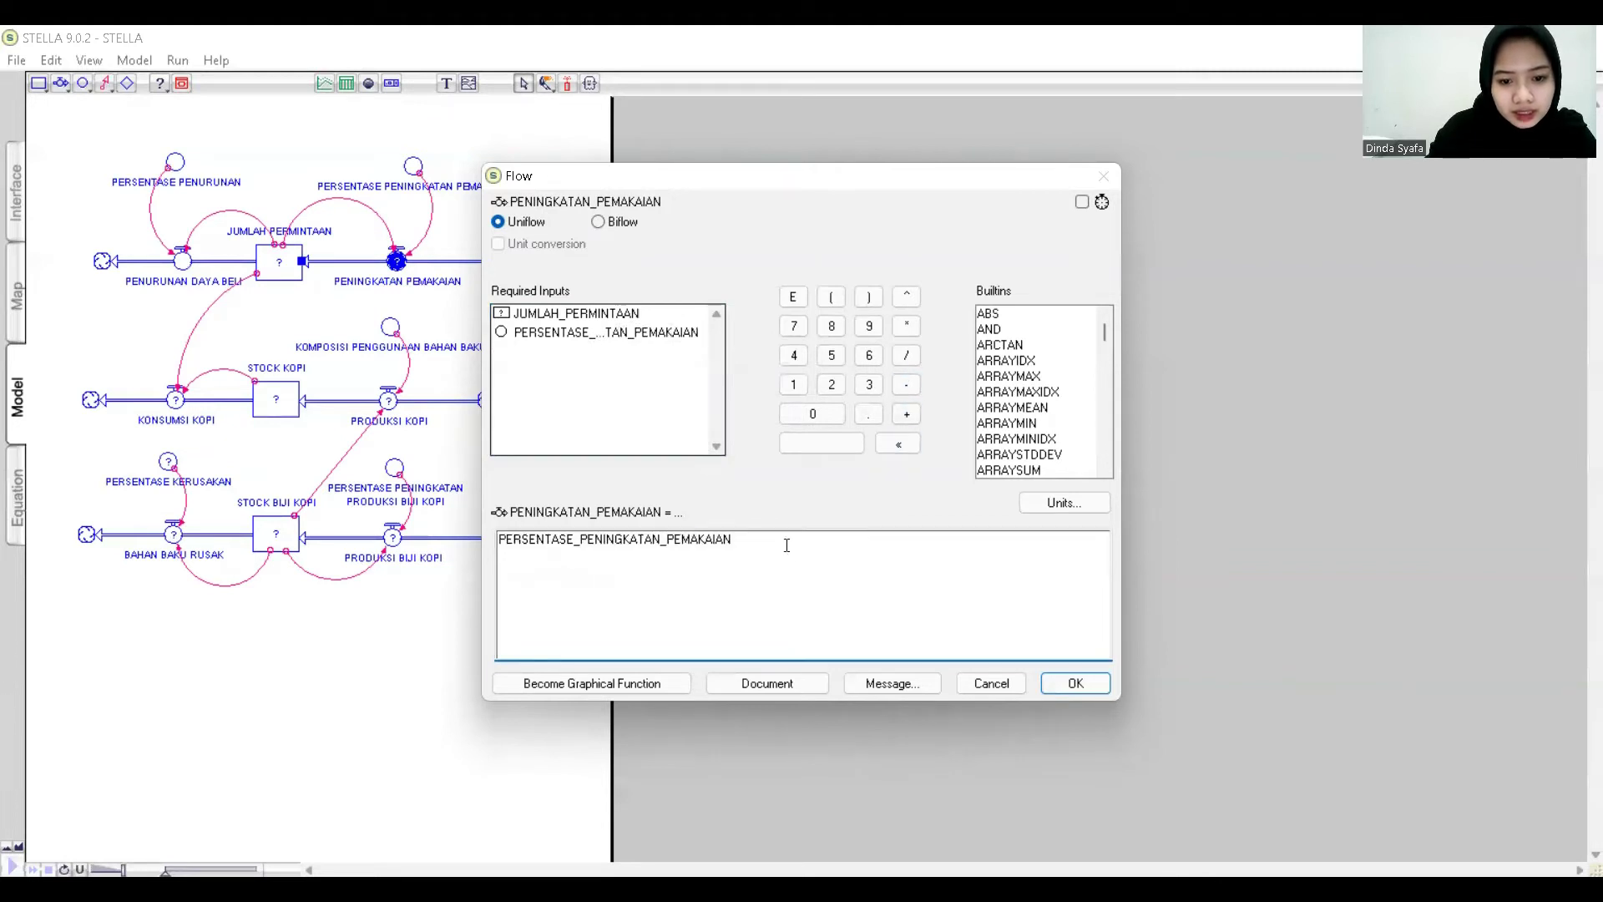
{"action": "left_click", "coordinate": [907, 329]}
{"action": "left_click", "coordinate": [641, 314]}
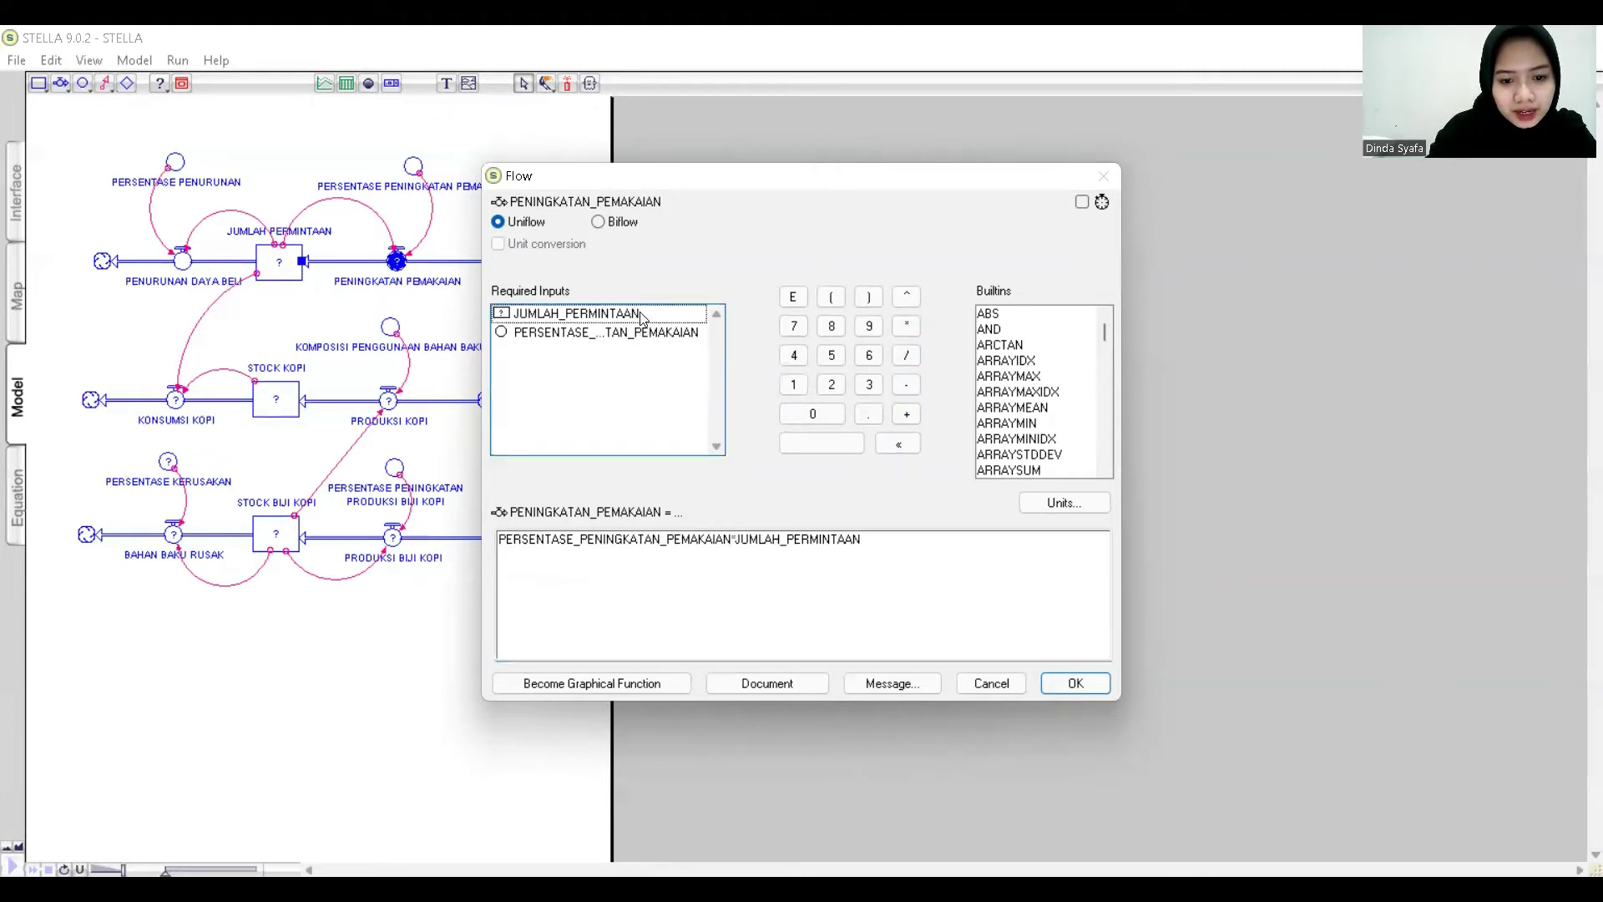
{"action": "left_click", "coordinate": [1071, 684]}
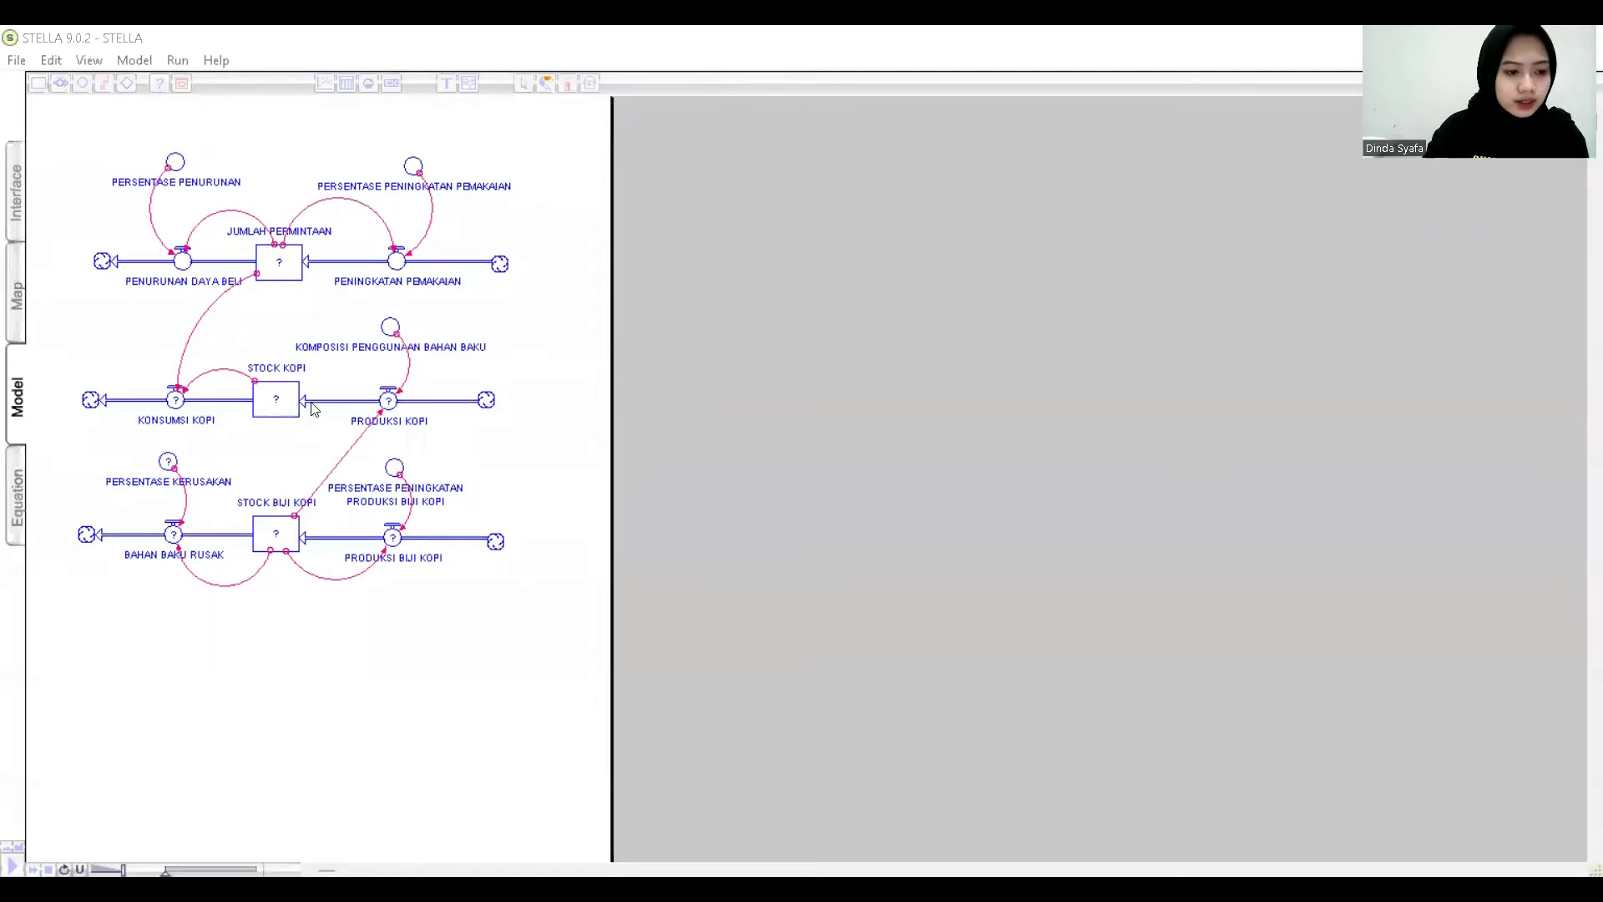
Define the KONSUMSI KOPI flow with the equation STOCK_KOPI-JUMLAH_PERMINTAAN.
{"action": "double_click", "coordinate": [179, 404]}
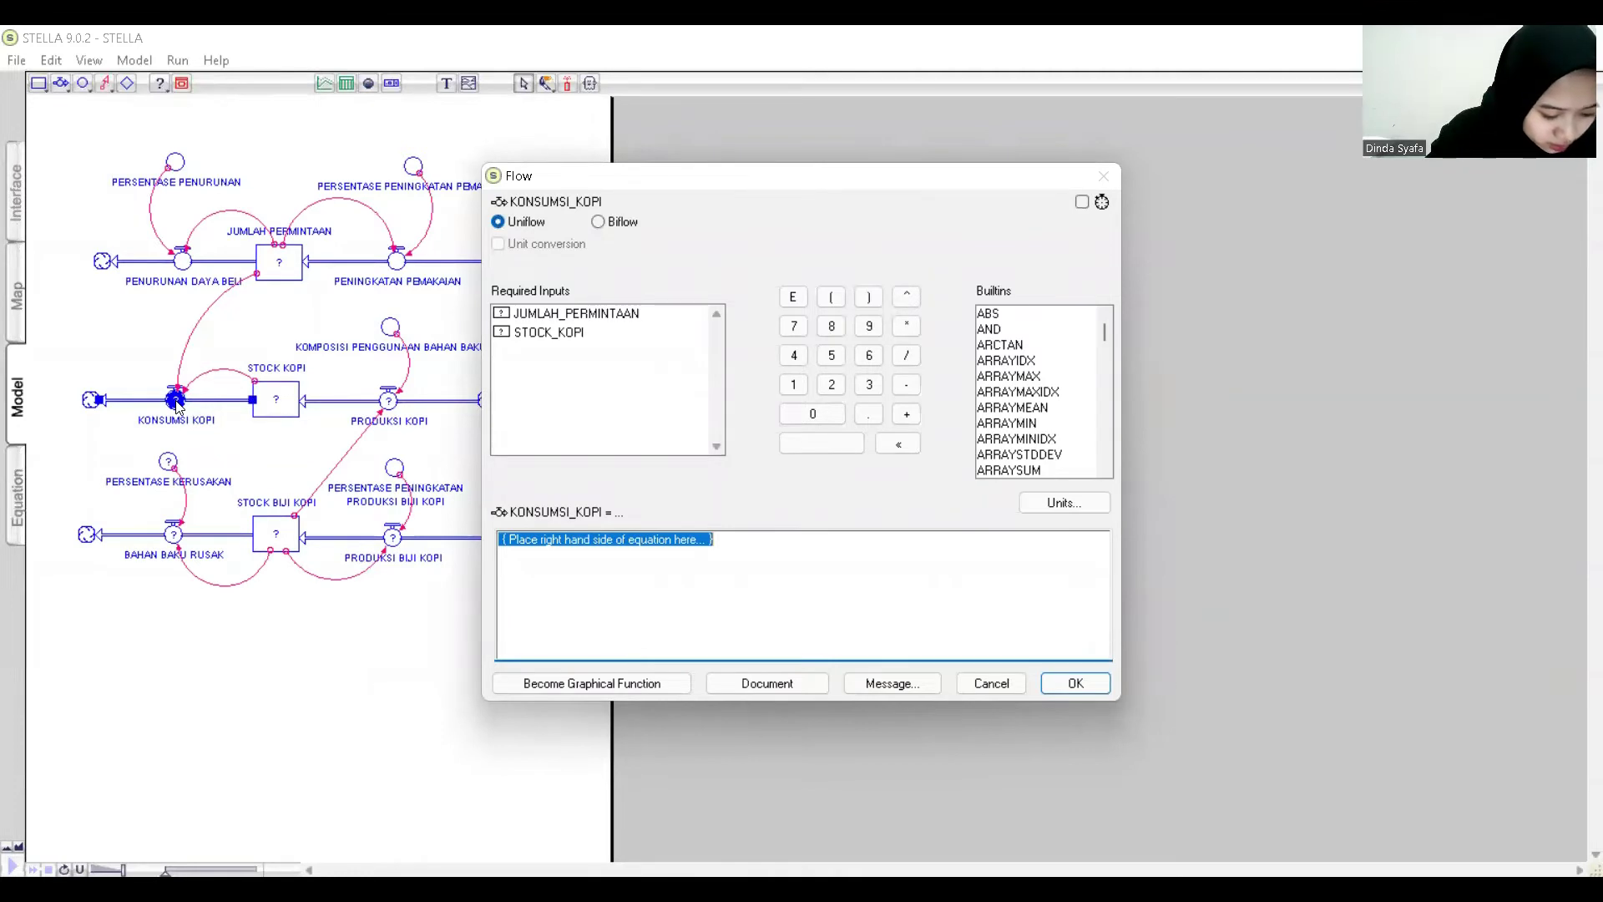
{"action": "left_click", "coordinate": [558, 333]}
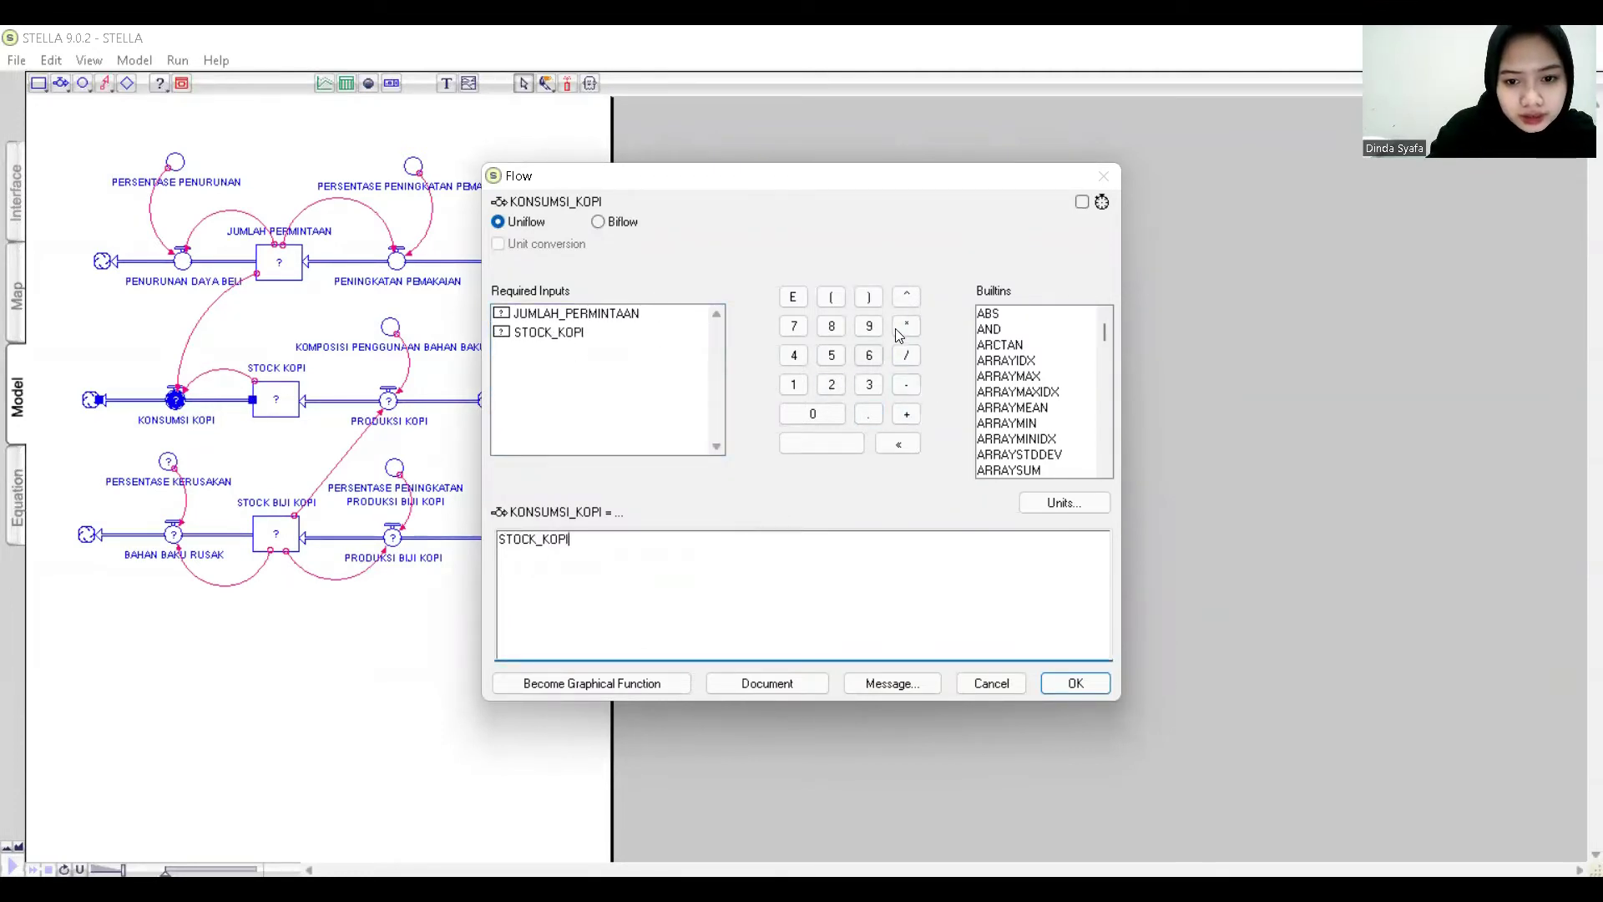
{"action": "left_click", "coordinate": [906, 384]}
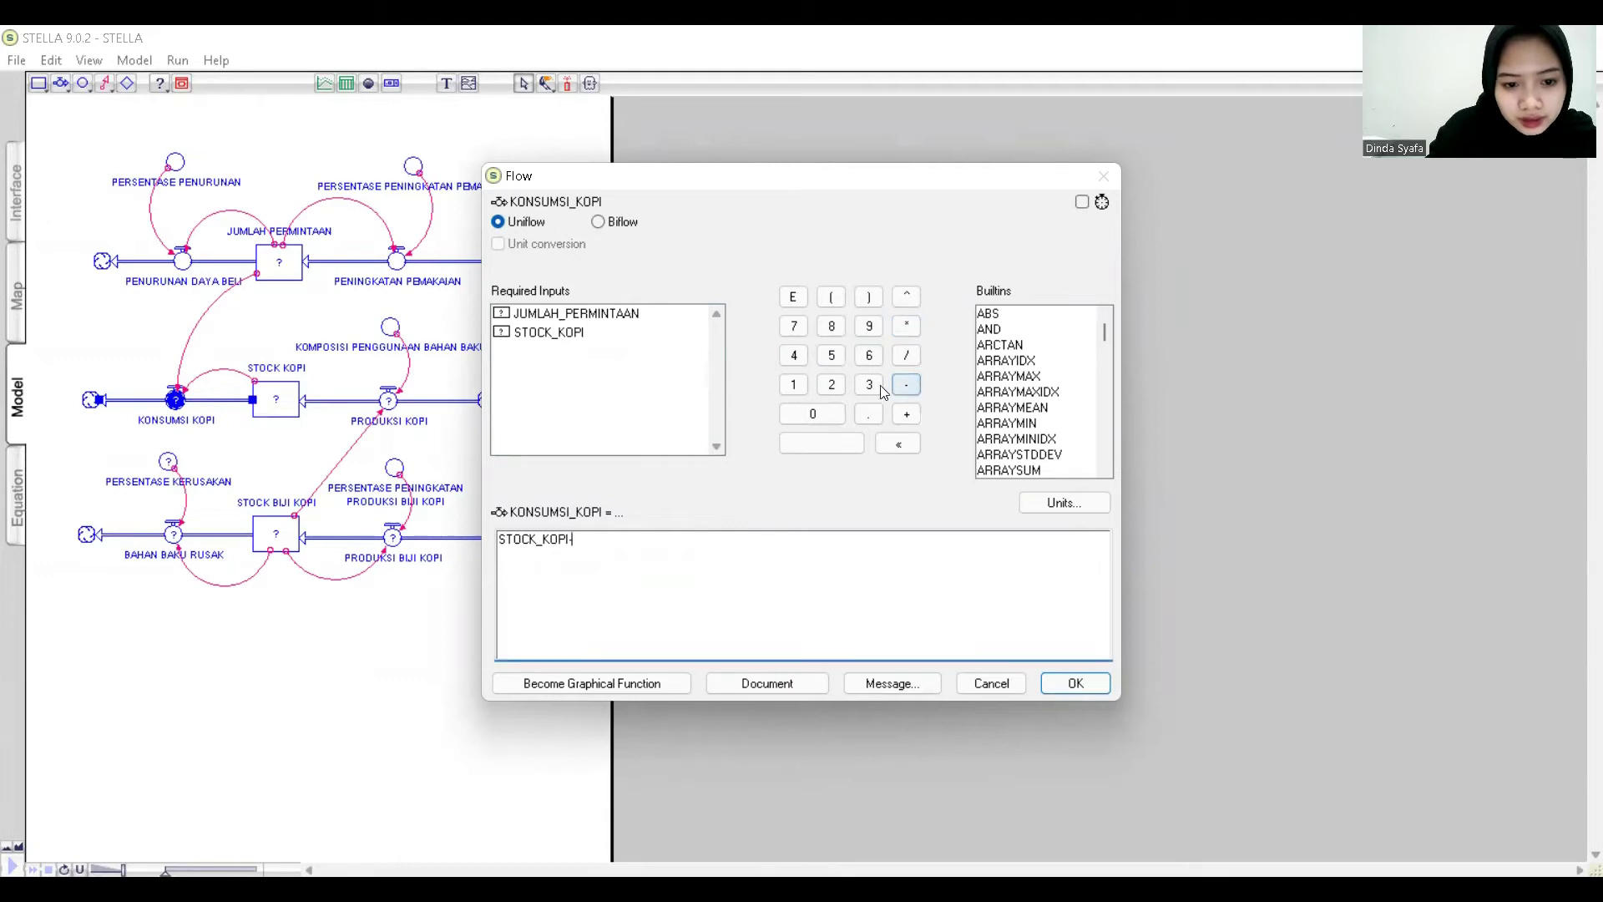
{"action": "left_click", "coordinate": [557, 316]}
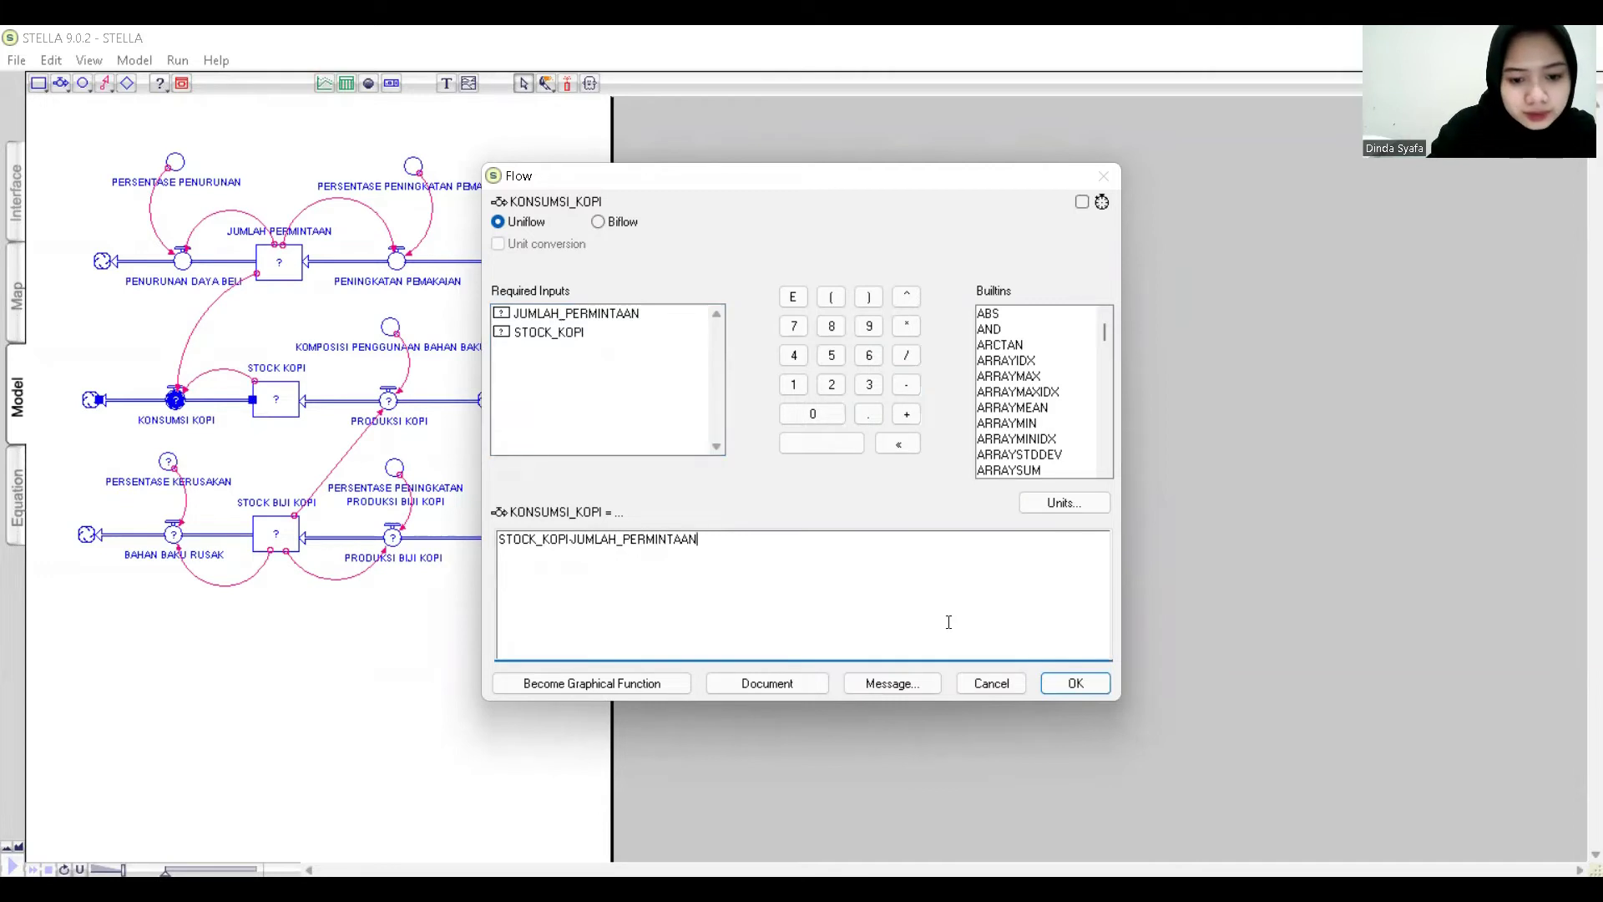
{"action": "left_click", "coordinate": [1076, 684]}
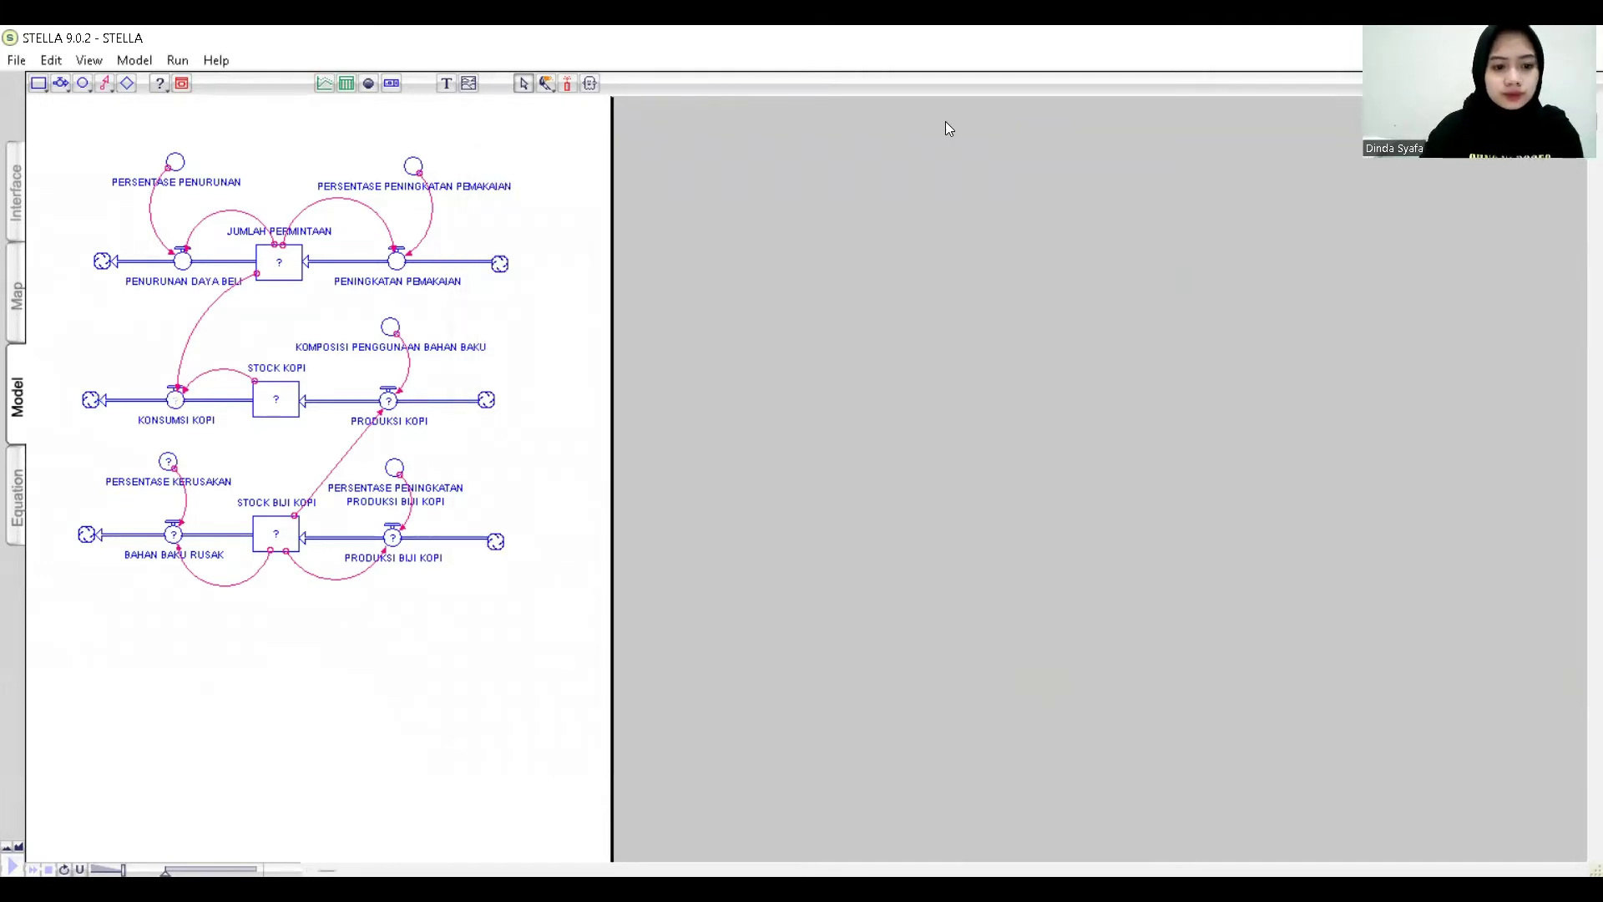
Define the PRODUKSI KOPI flow with the equation KOMPOSISI_PENGGUNAAN_BAHAN_BAKU*STOCK_BIJI_KOPI.
{"action": "left_click", "coordinate": [389, 402]}
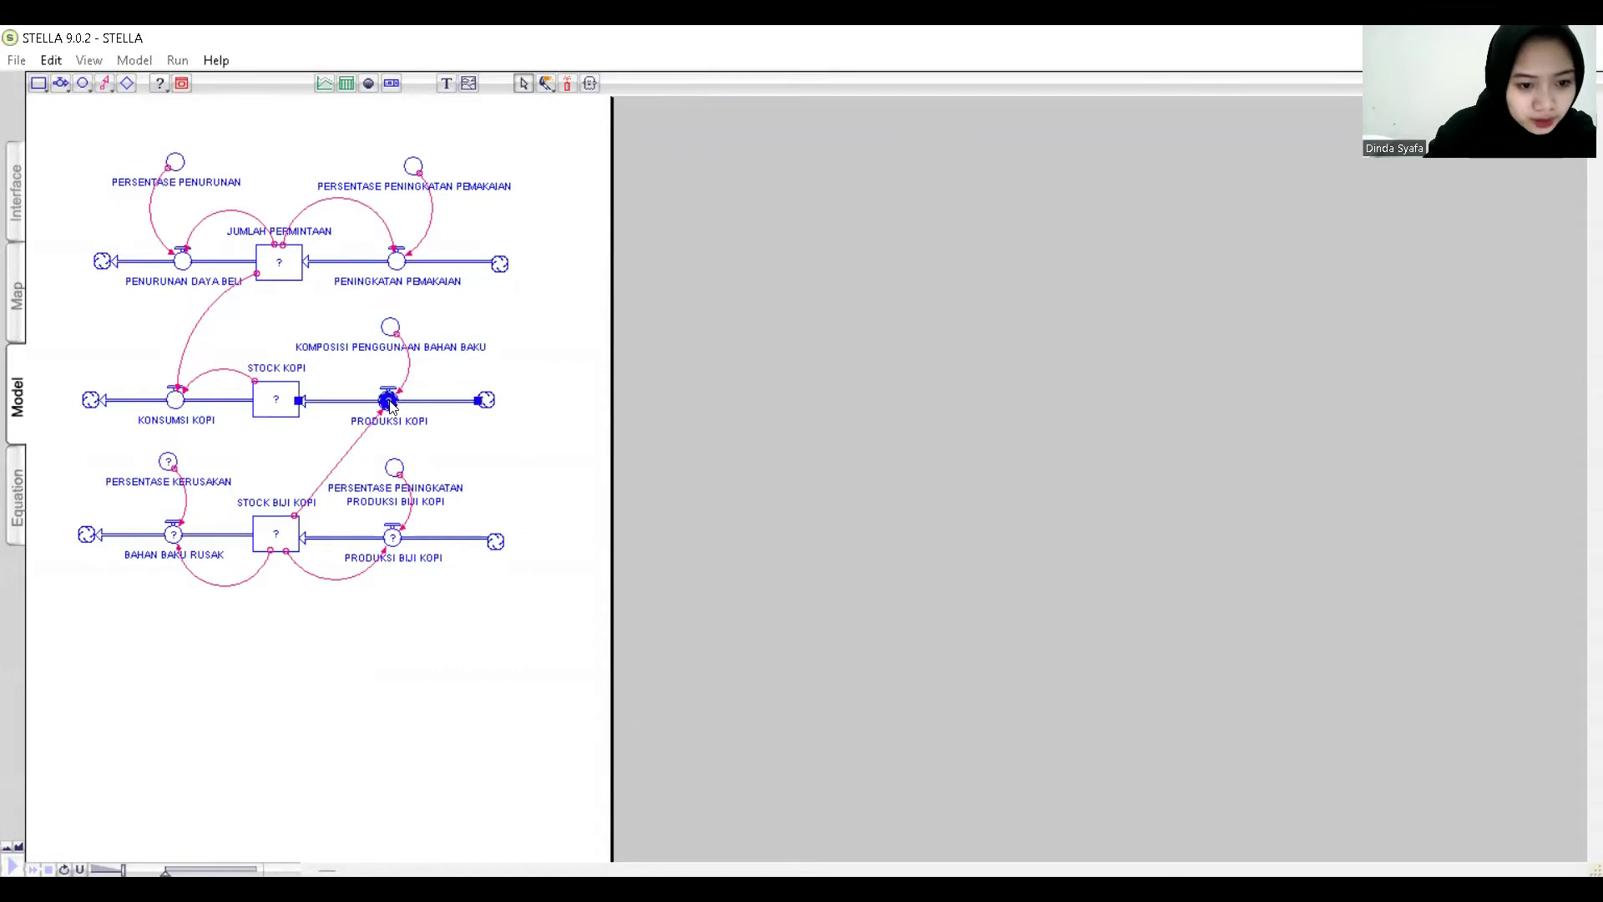
{"action": "double_click", "coordinate": [390, 402]}
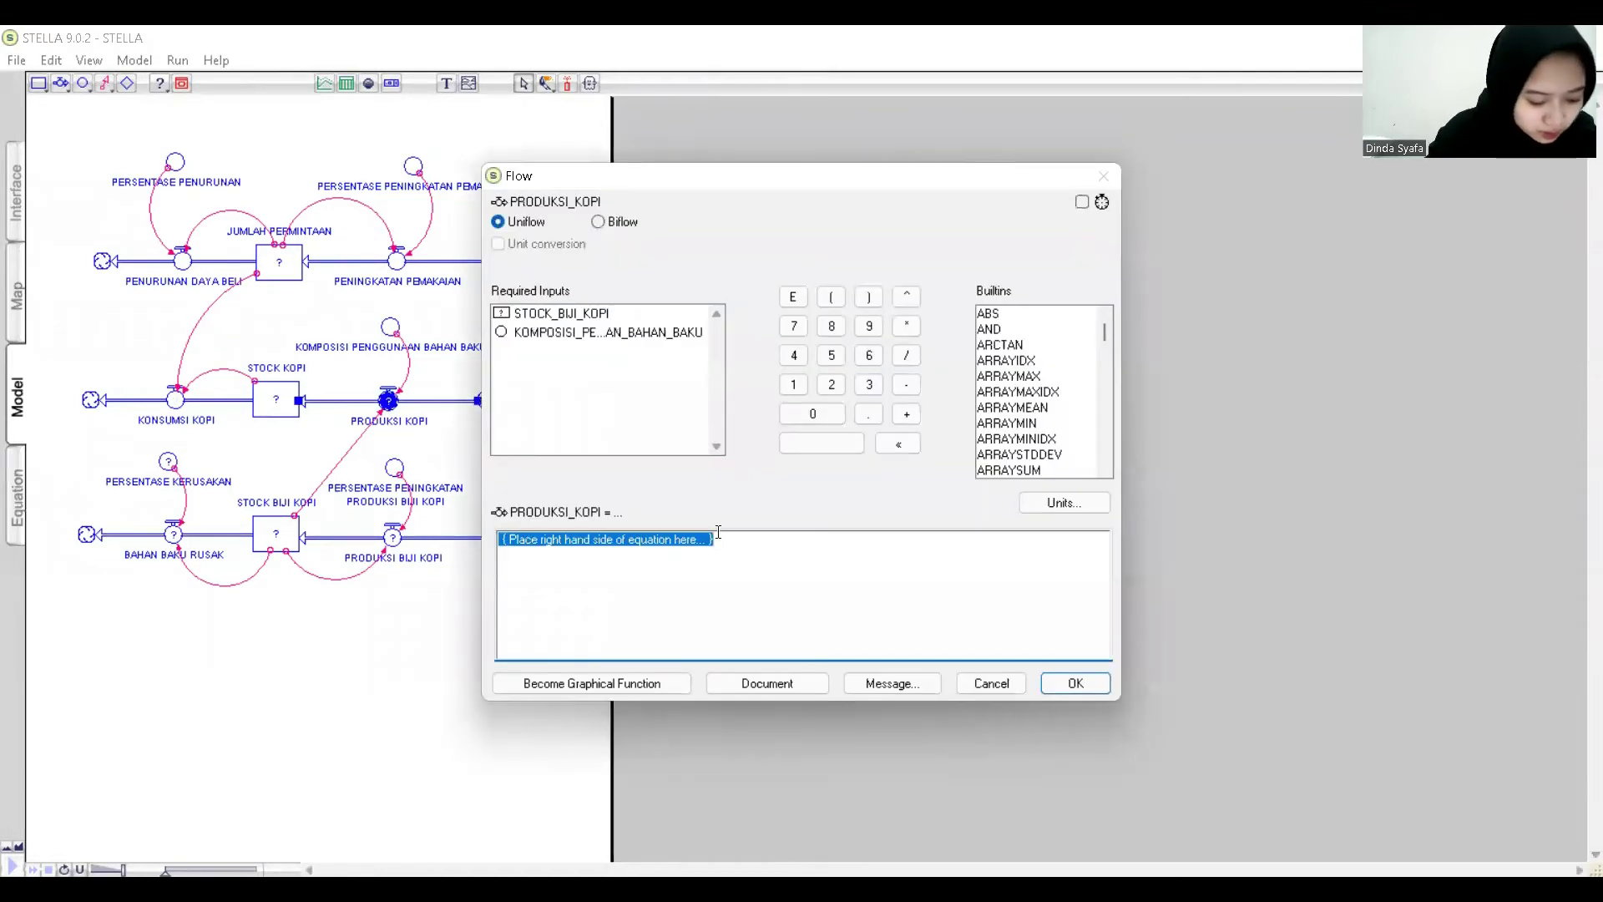
{"action": "key", "text": "BackSpace"}
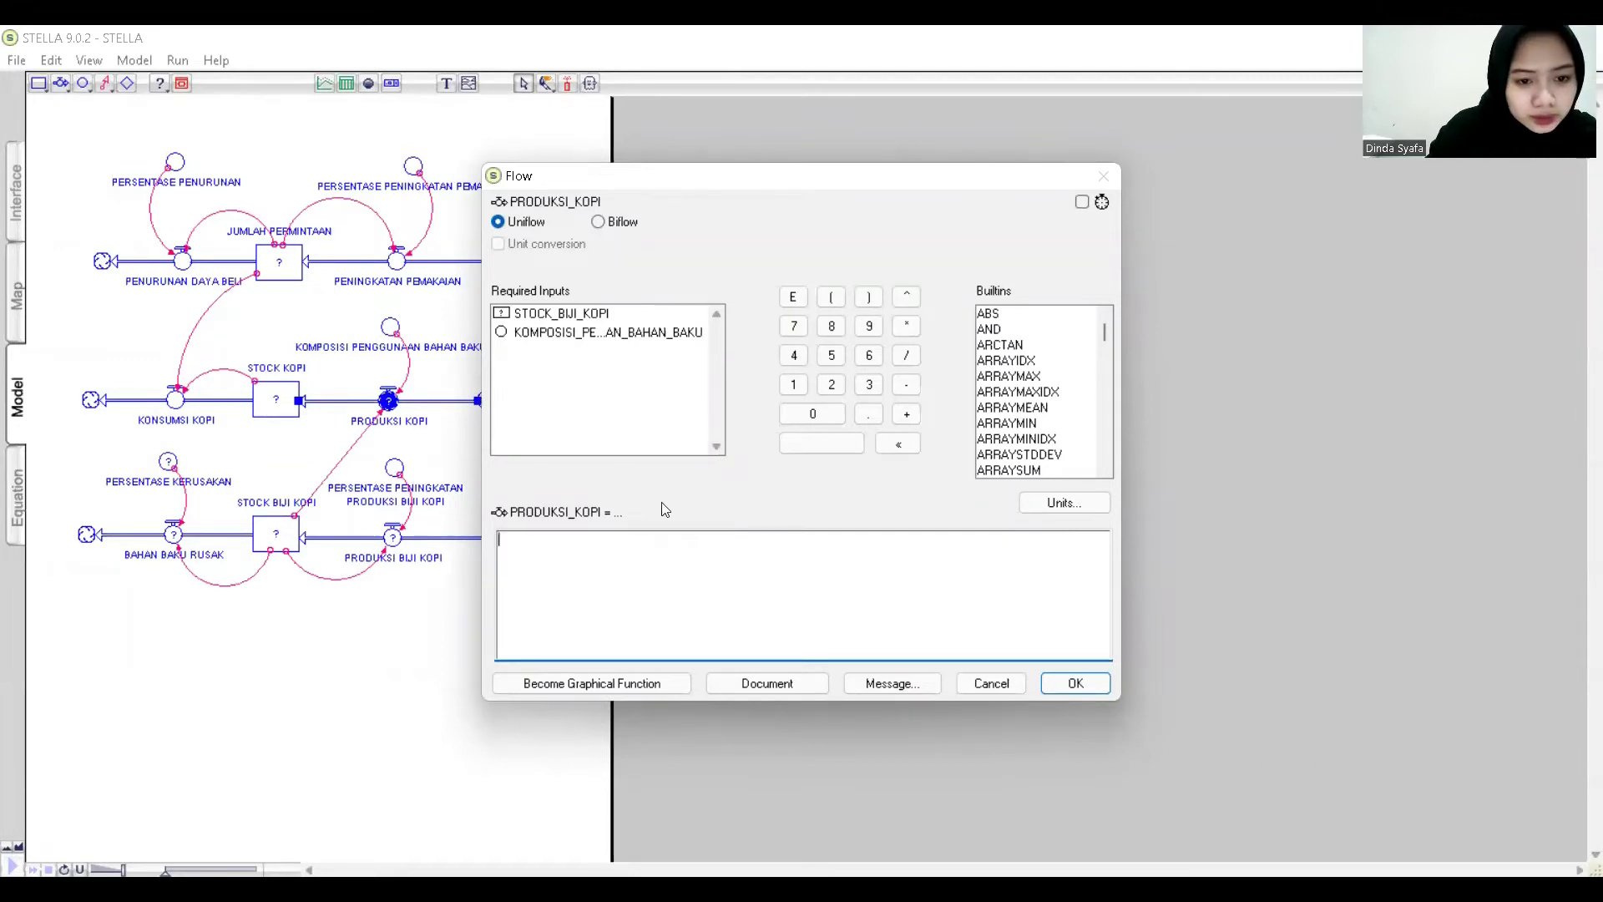
{"action": "left_click", "coordinate": [606, 334]}
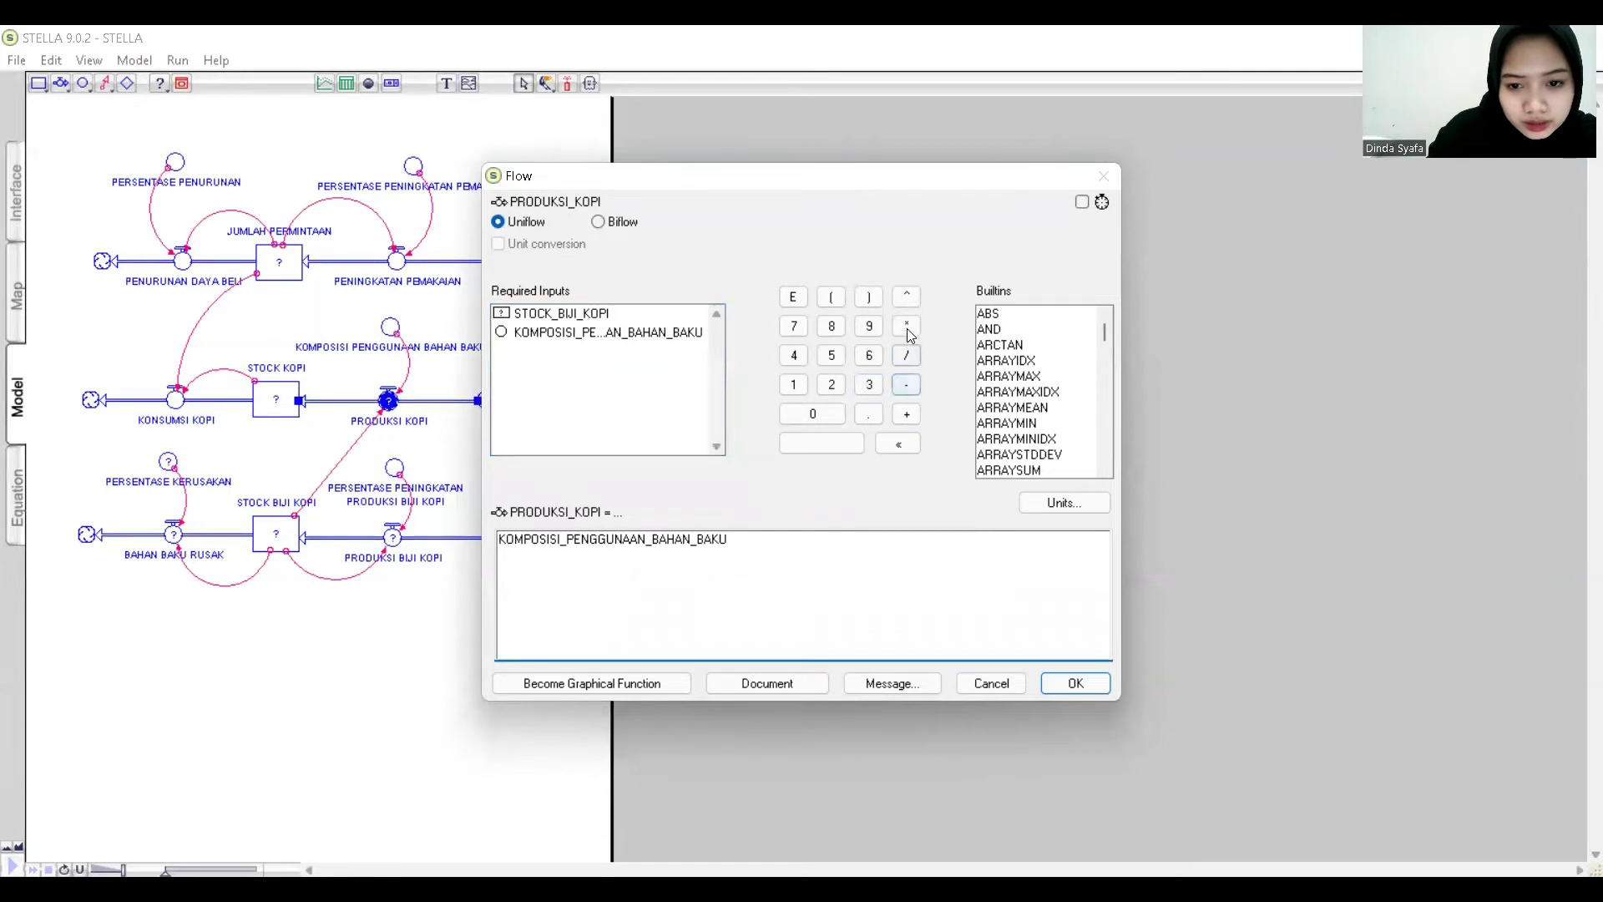
{"action": "left_click", "coordinate": [907, 327]}
{"action": "left_click", "coordinate": [619, 316]}
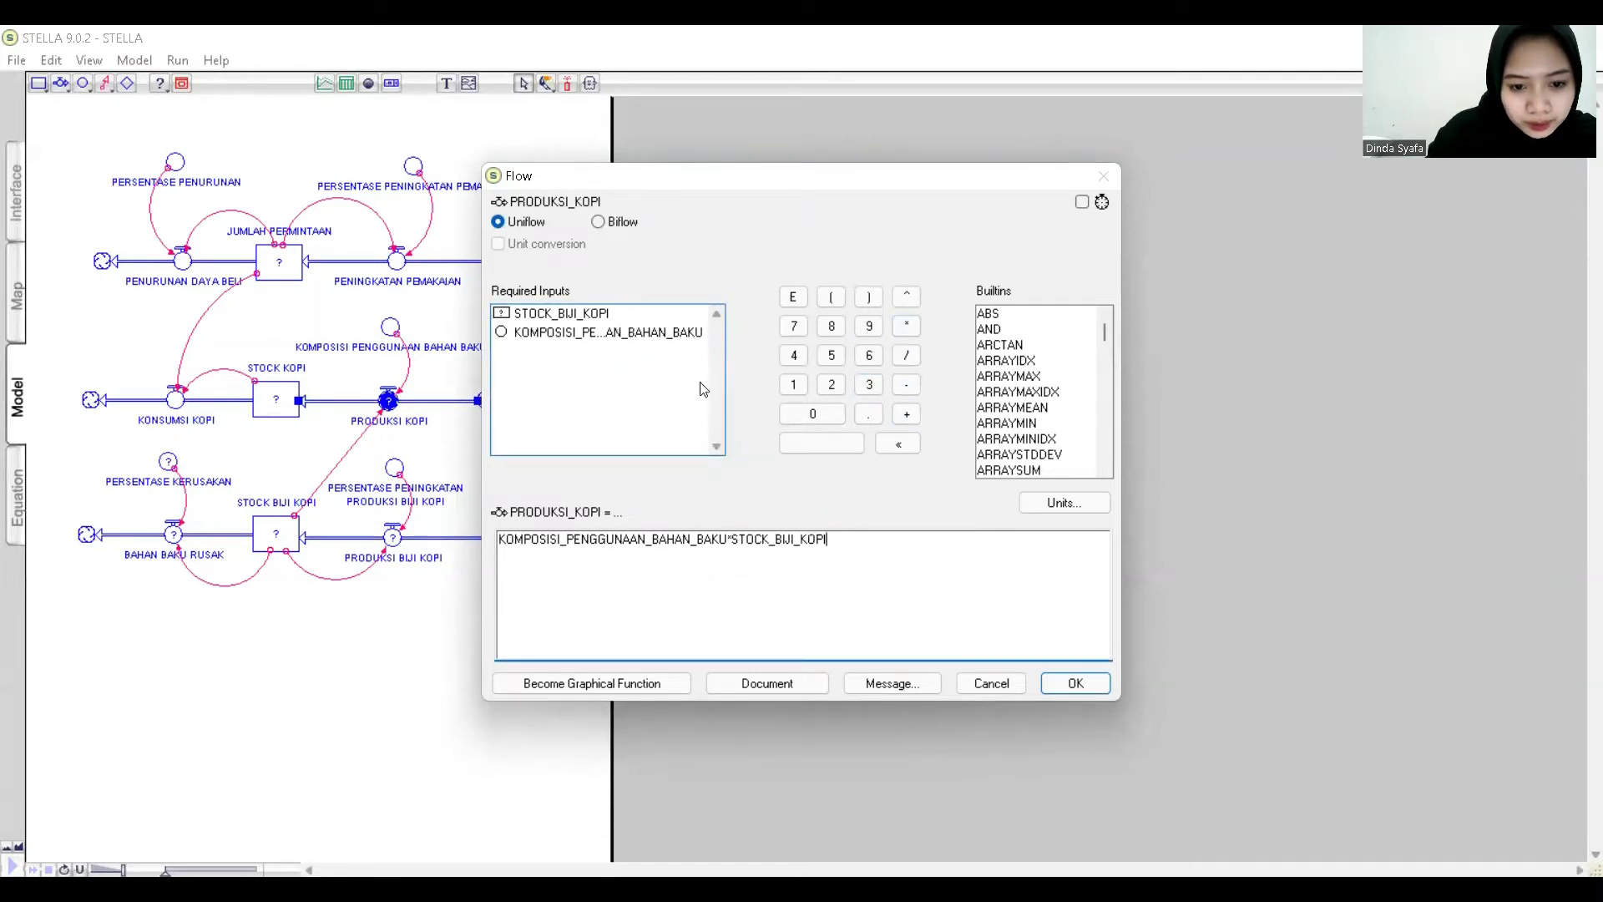
{"action": "left_click", "coordinate": [1077, 683]}
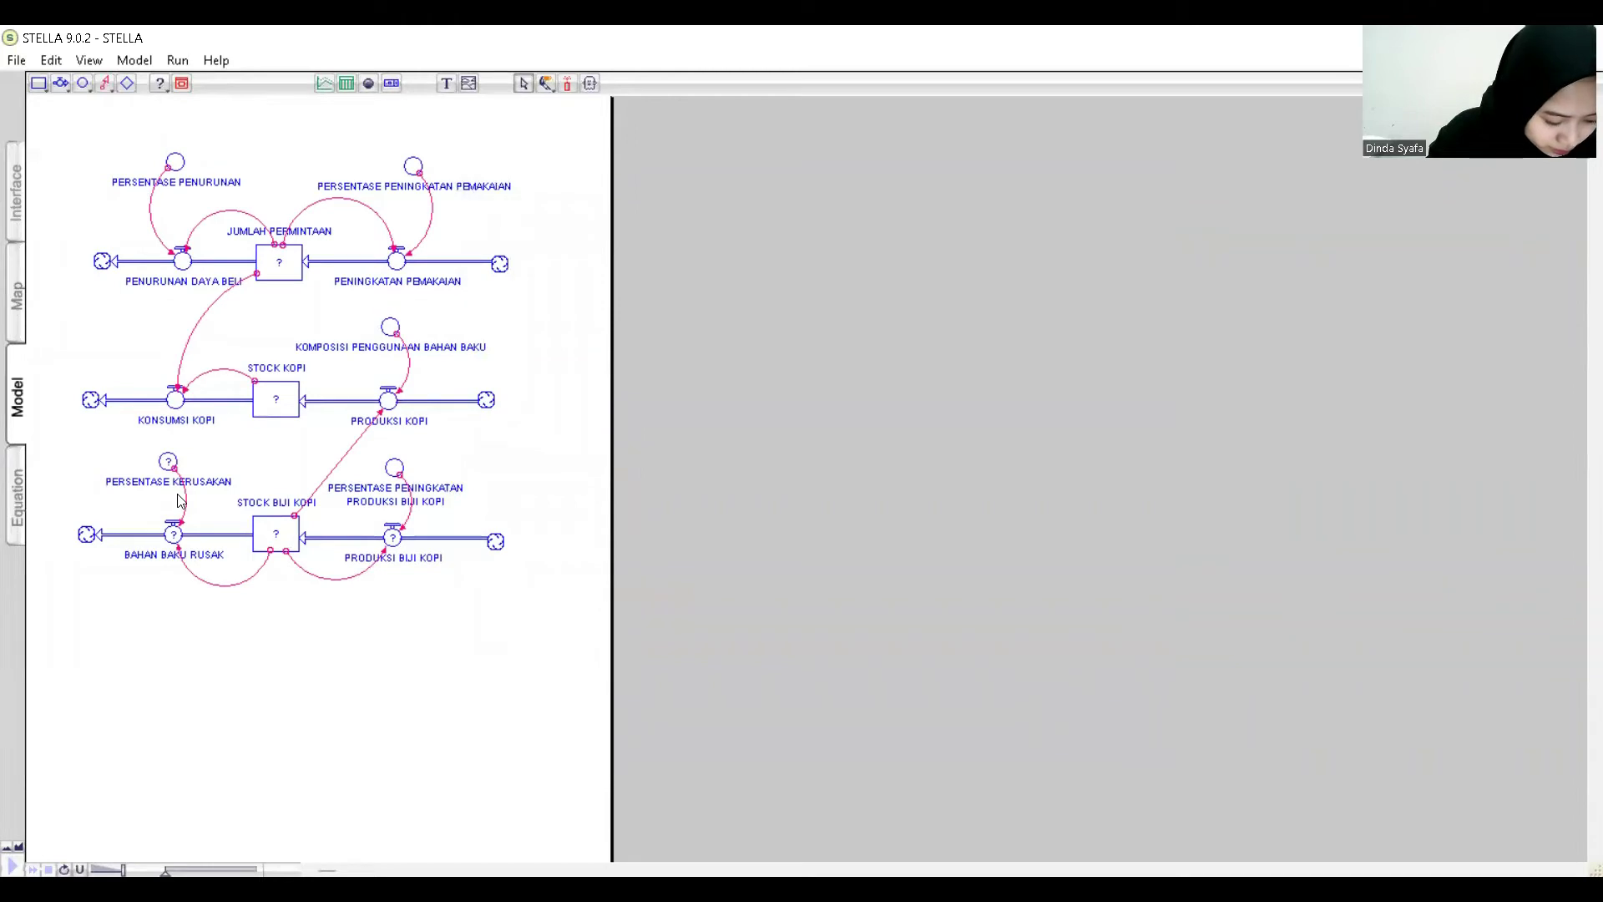
Define the BAHAN BAKU RUSAK flow with the equation PERSENTASE_KERUSAKAN*STOCK_BIJI_KOPI.
{"action": "left_click", "coordinate": [176, 535]}
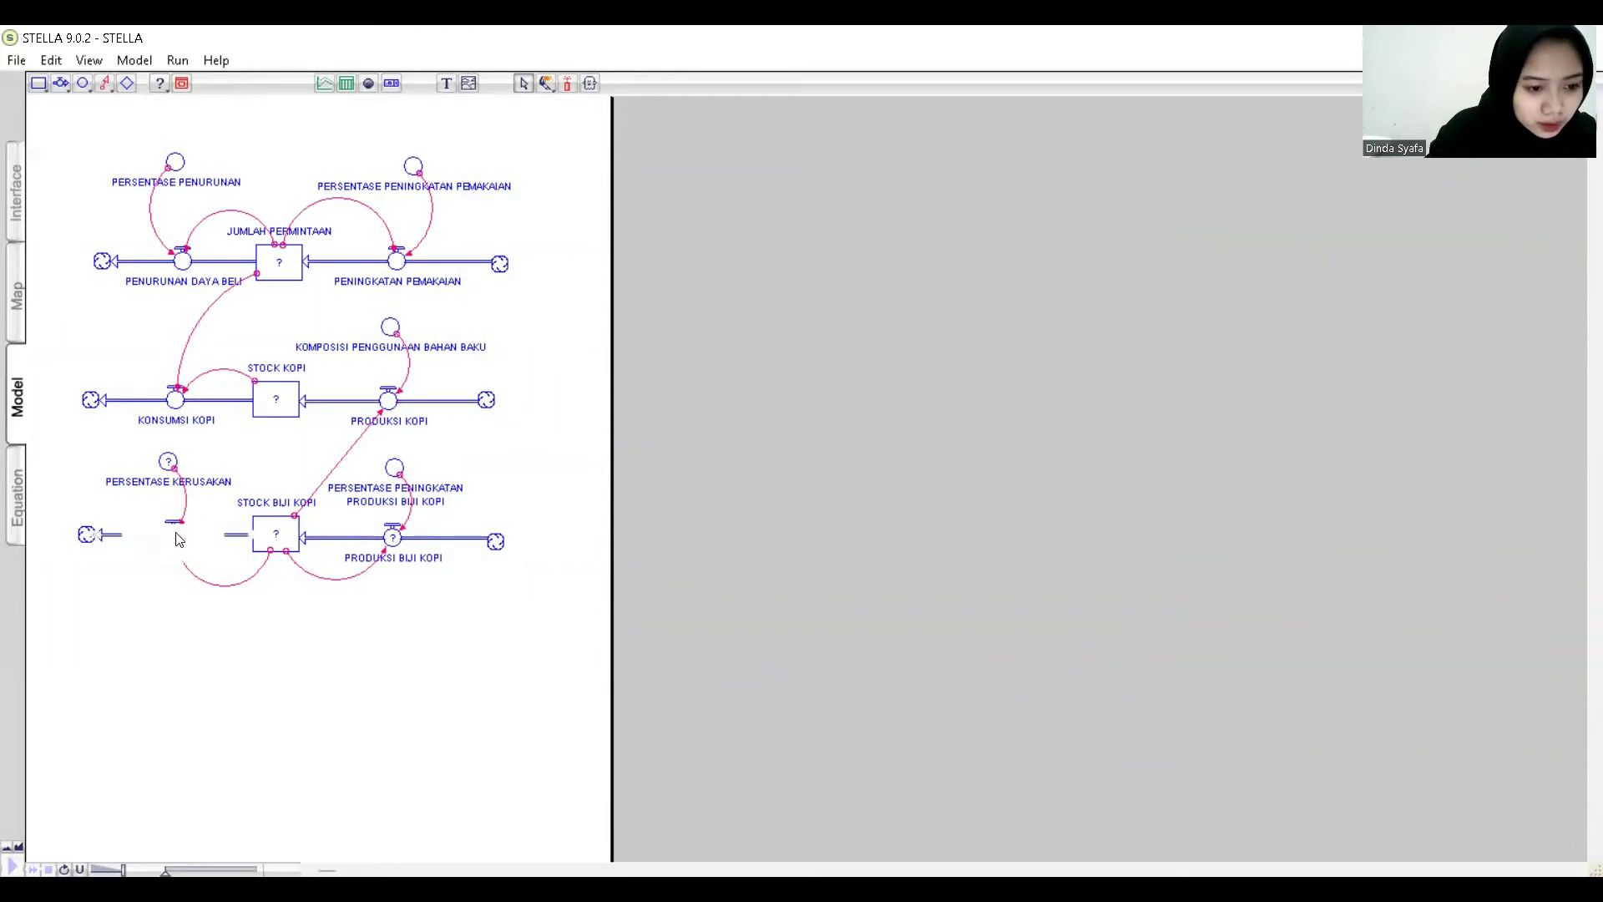
{"action": "double_click", "coordinate": [175, 535]}
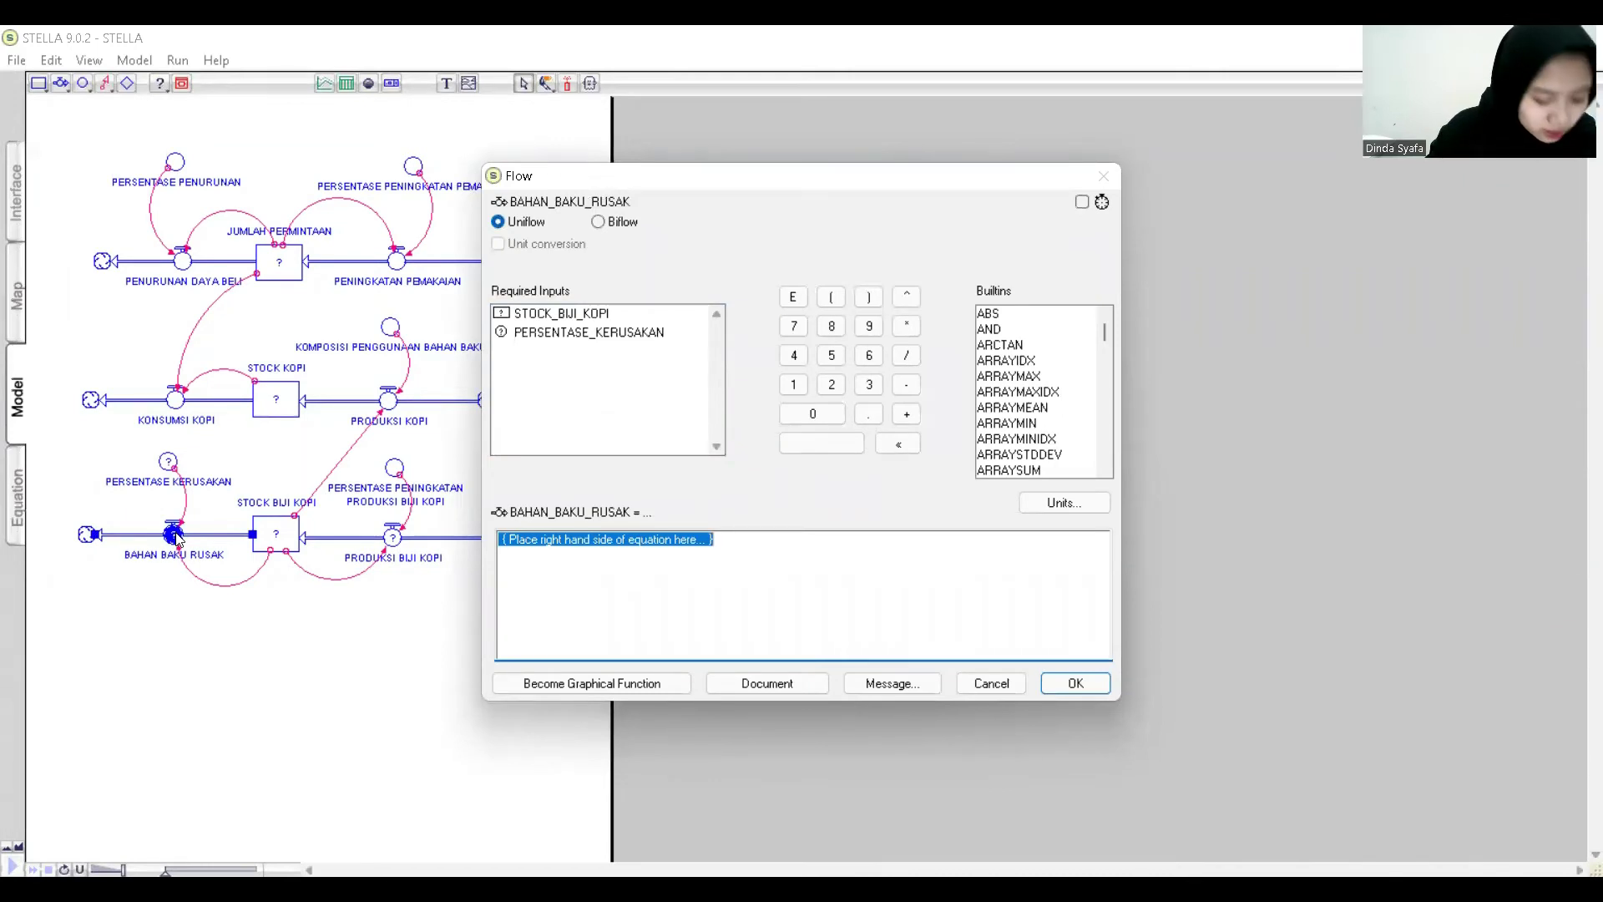
{"action": "left_click", "coordinate": [568, 334]}
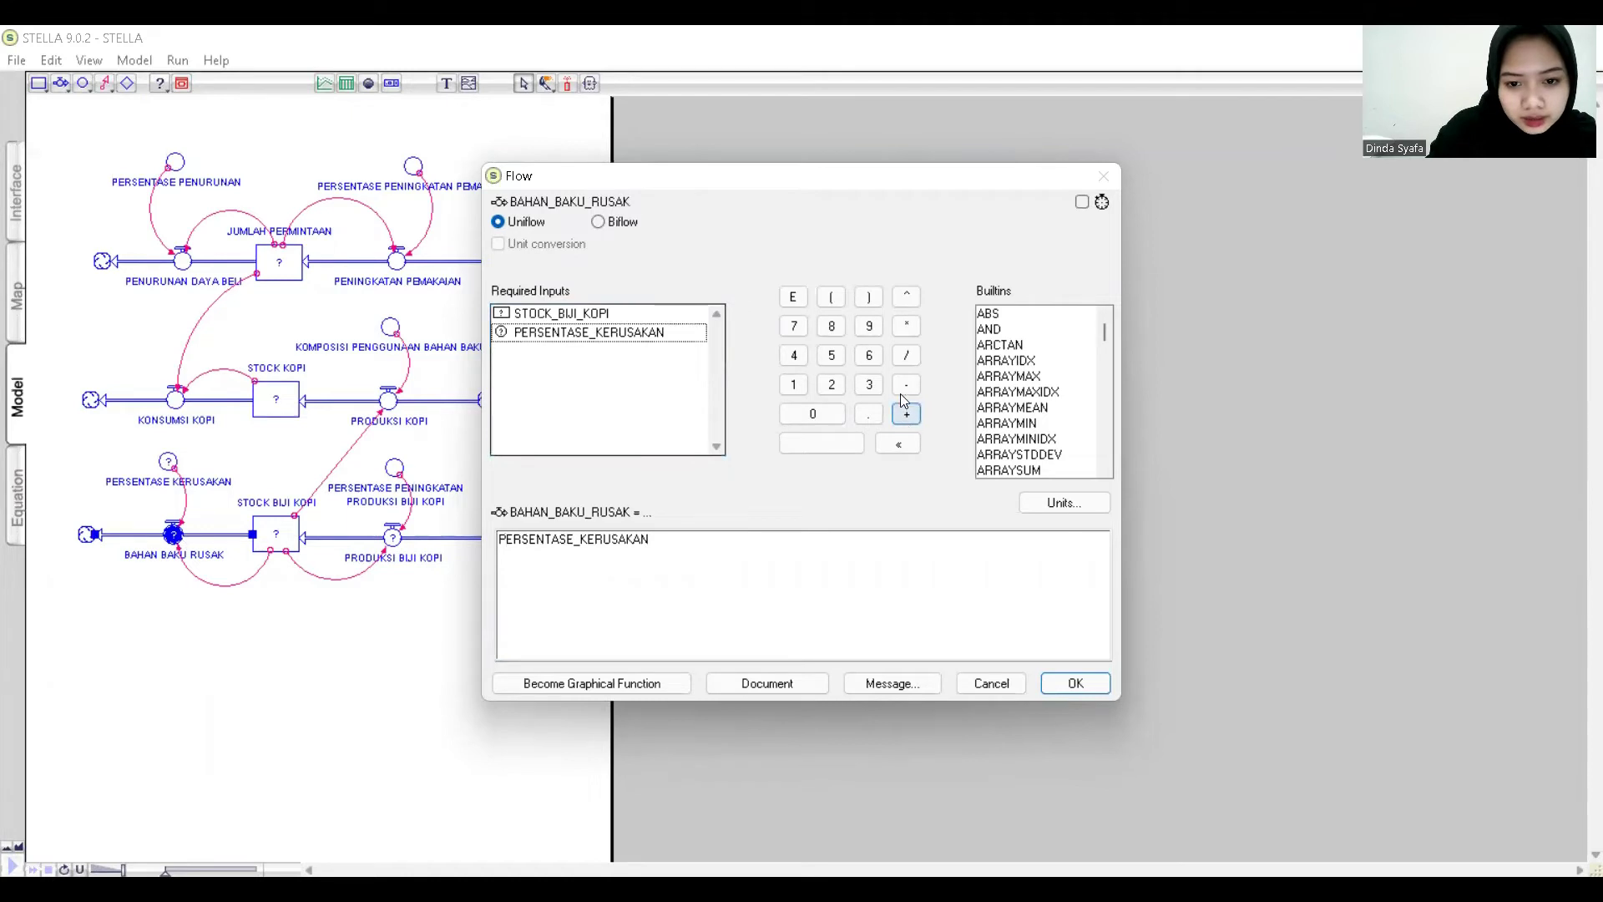
{"action": "left_click", "coordinate": [908, 327]}
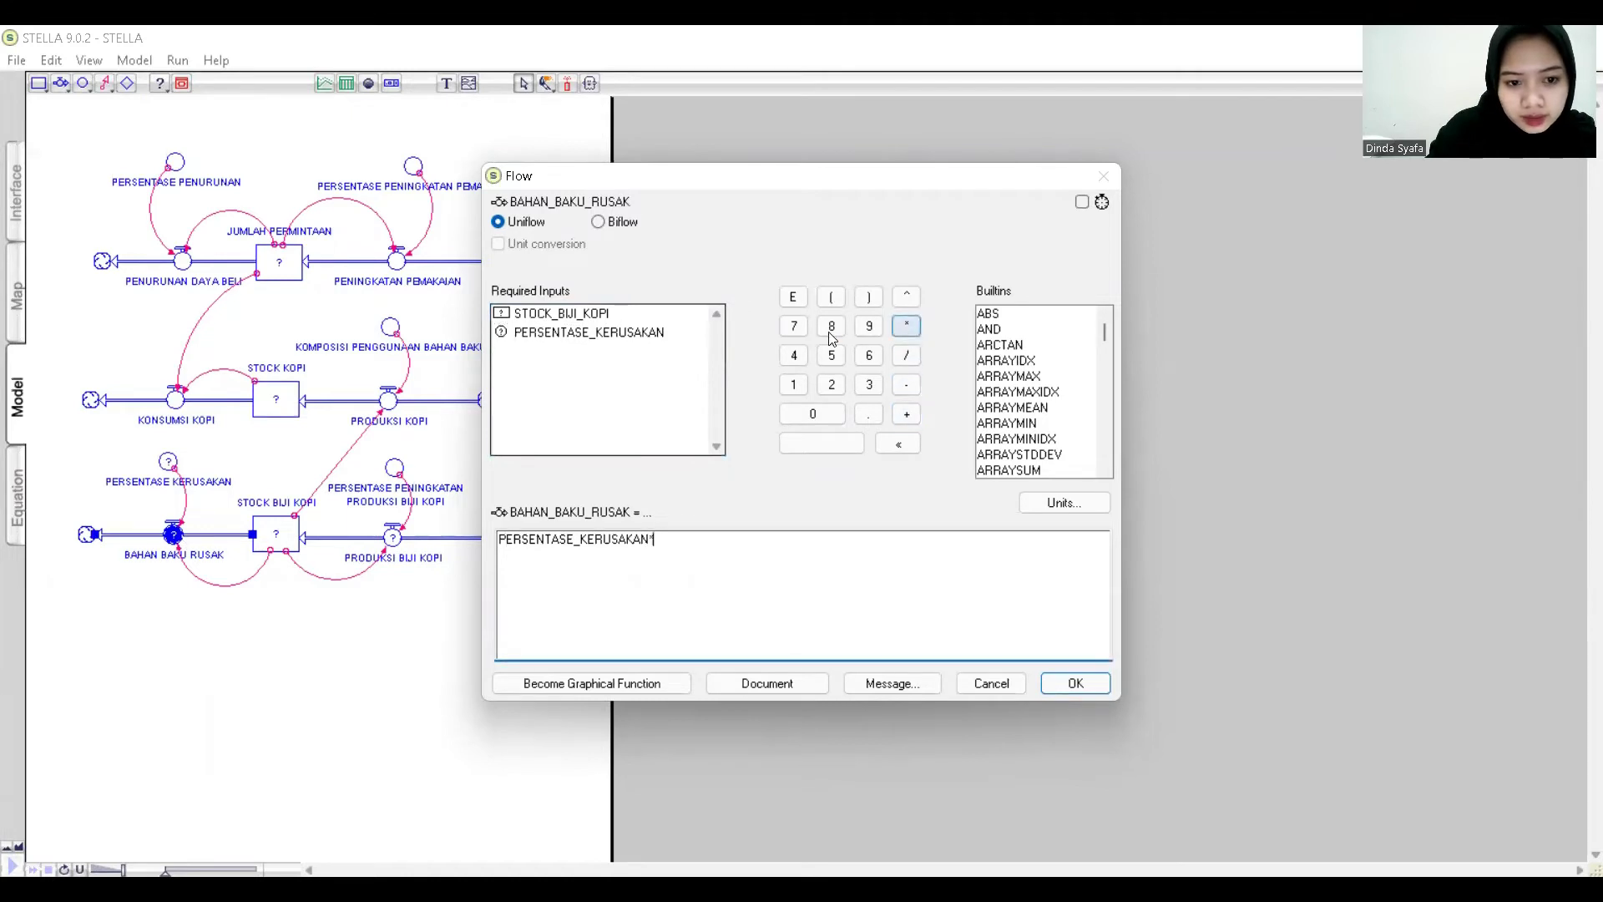
{"action": "left_click", "coordinate": [603, 313]}
{"action": "left_click", "coordinate": [1075, 685]}
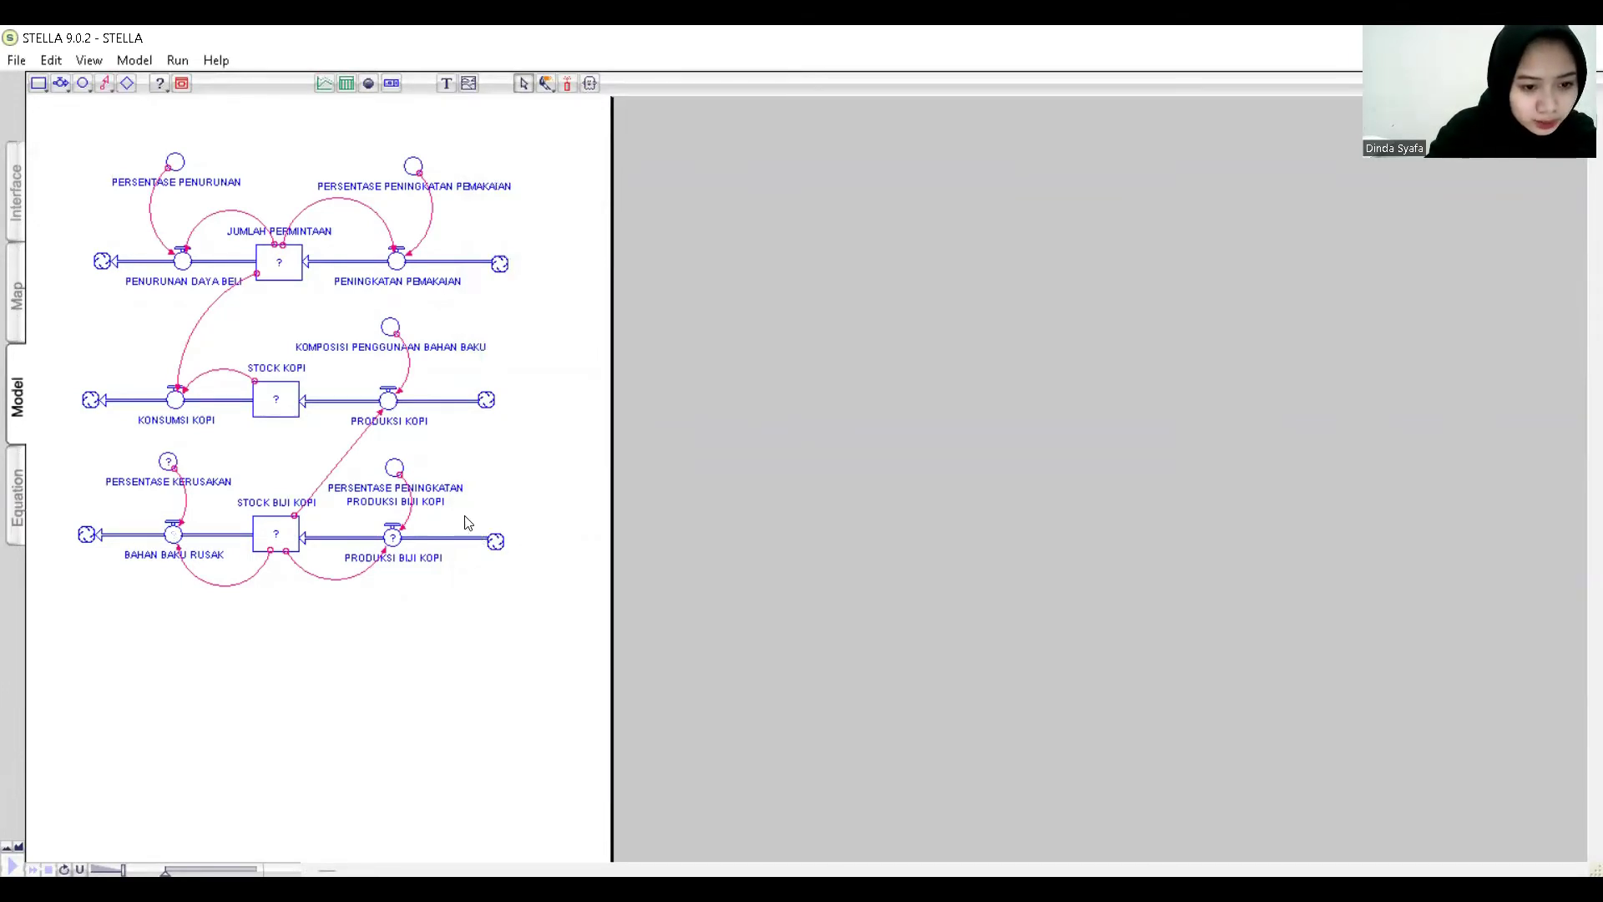
Define the PRODUKSI BIJI KOPI flow with the equation PERSENTASE_PENINGKATAN_PRODUKSI_BIJI_KOPI*STOCK_BIJI_KOPI.
{"action": "left_click", "coordinate": [394, 538]}
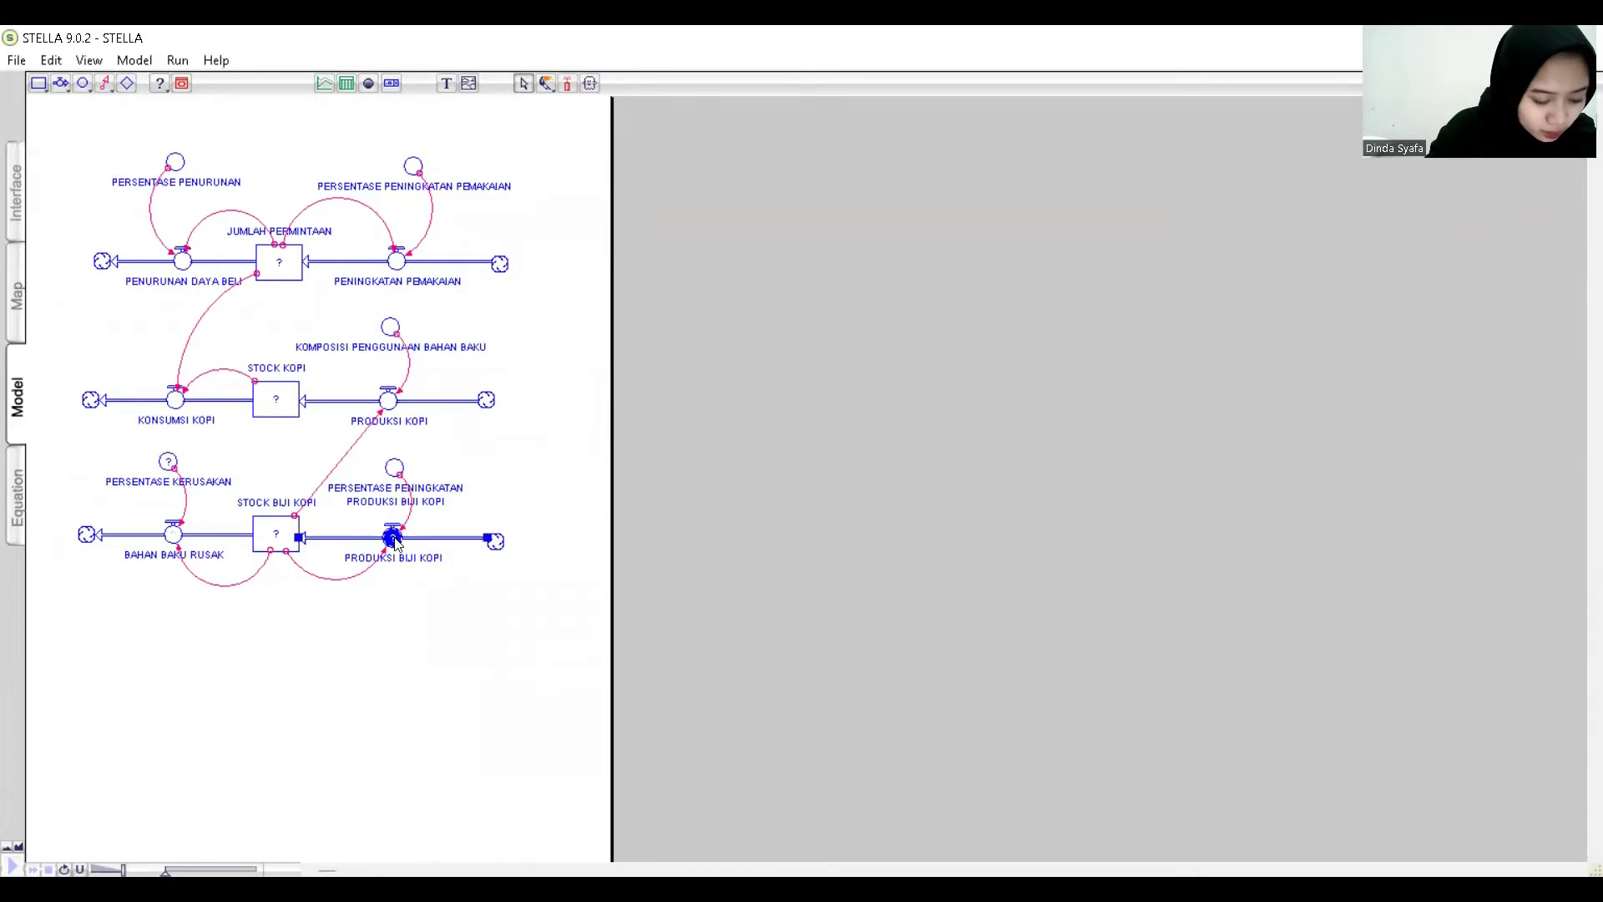
{"action": "double_click", "coordinate": [394, 538]}
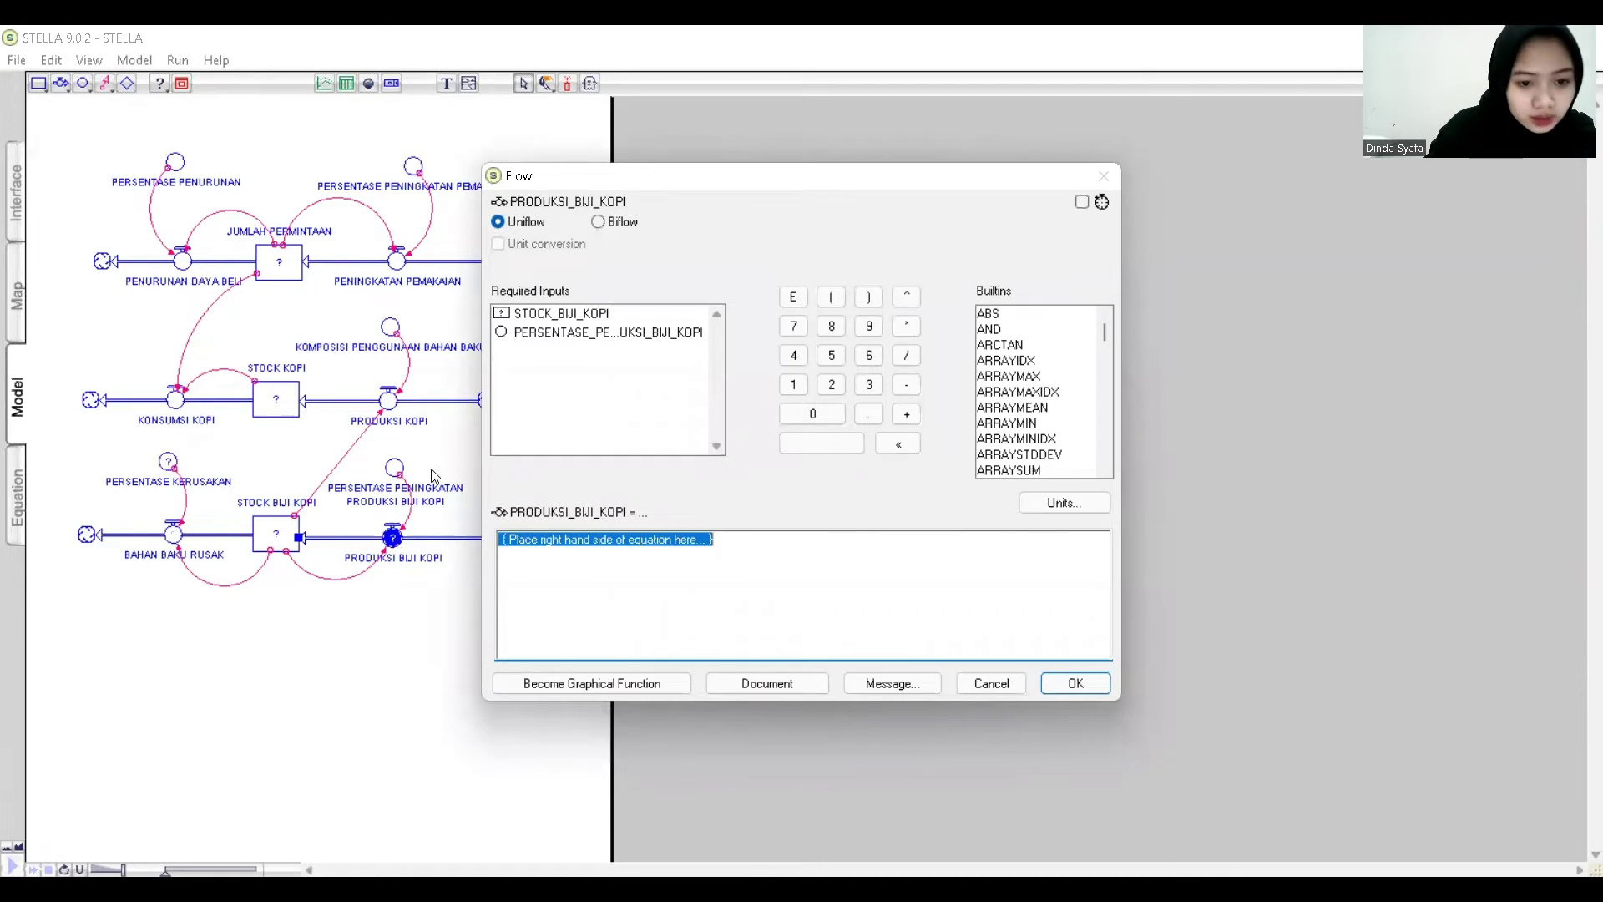
{"action": "left_click", "coordinate": [587, 332]}
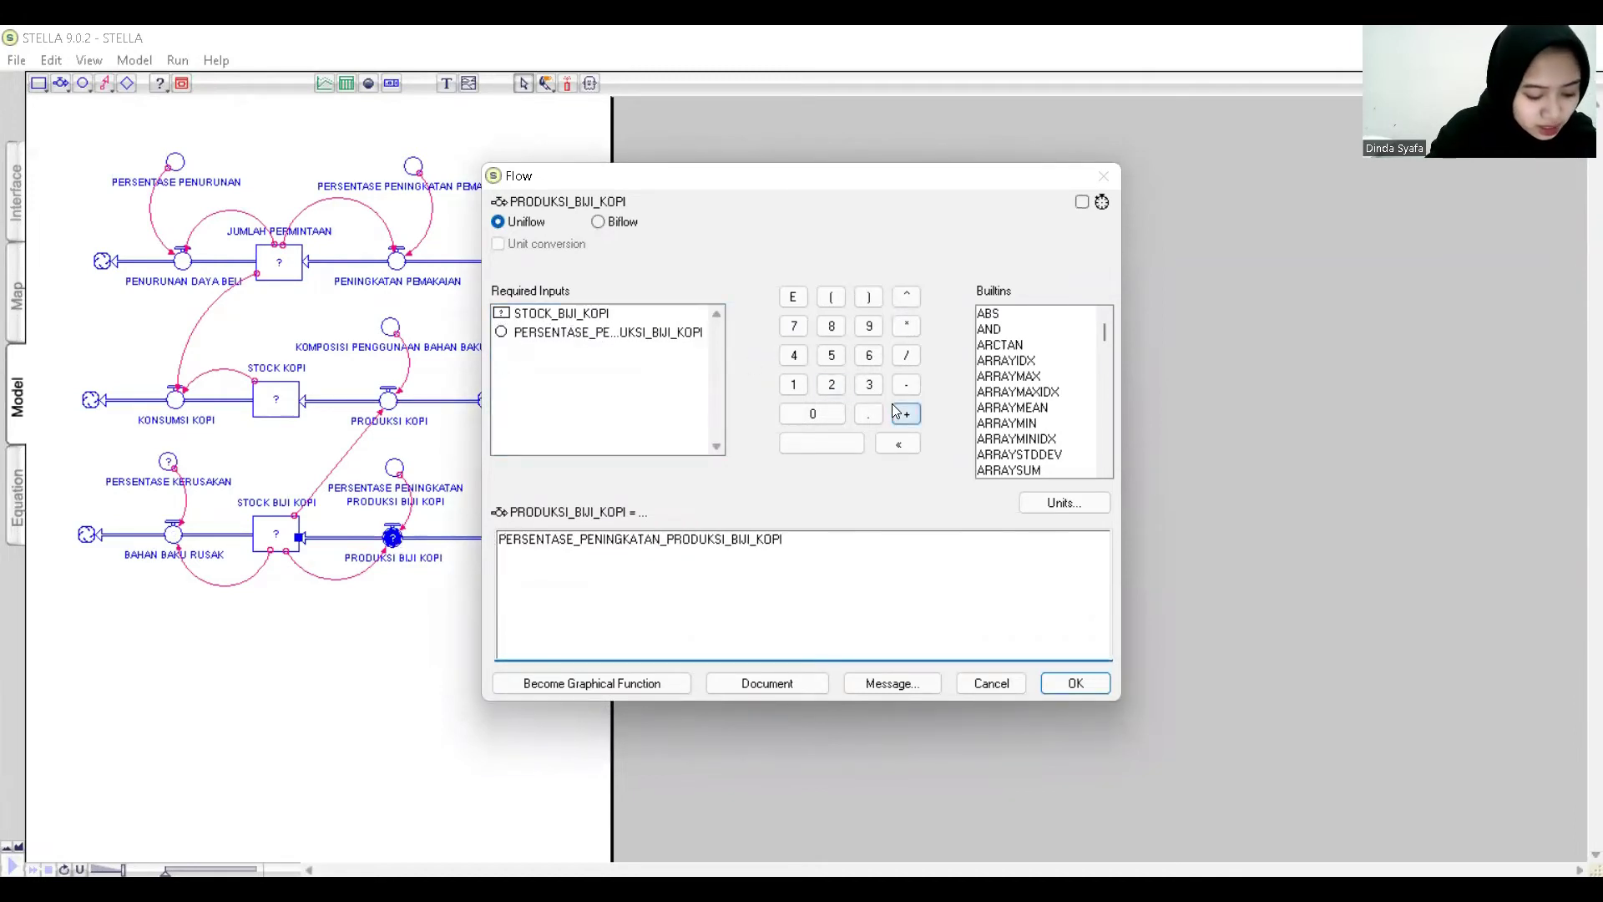
{"action": "left_click", "coordinate": [906, 325]}
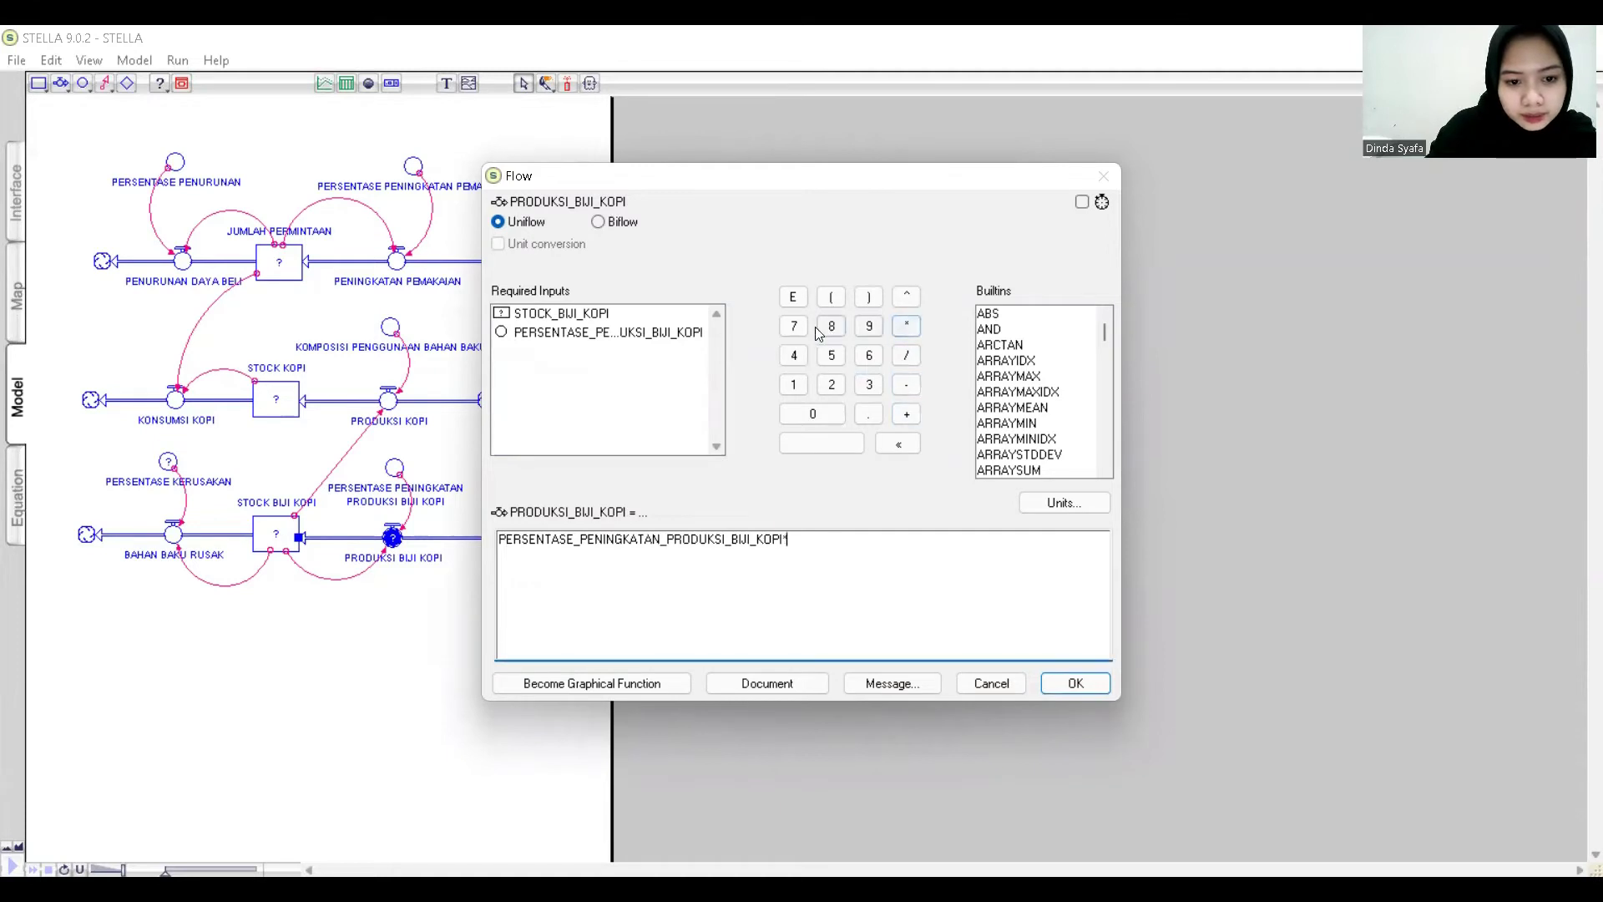
{"action": "left_click", "coordinate": [627, 315]}
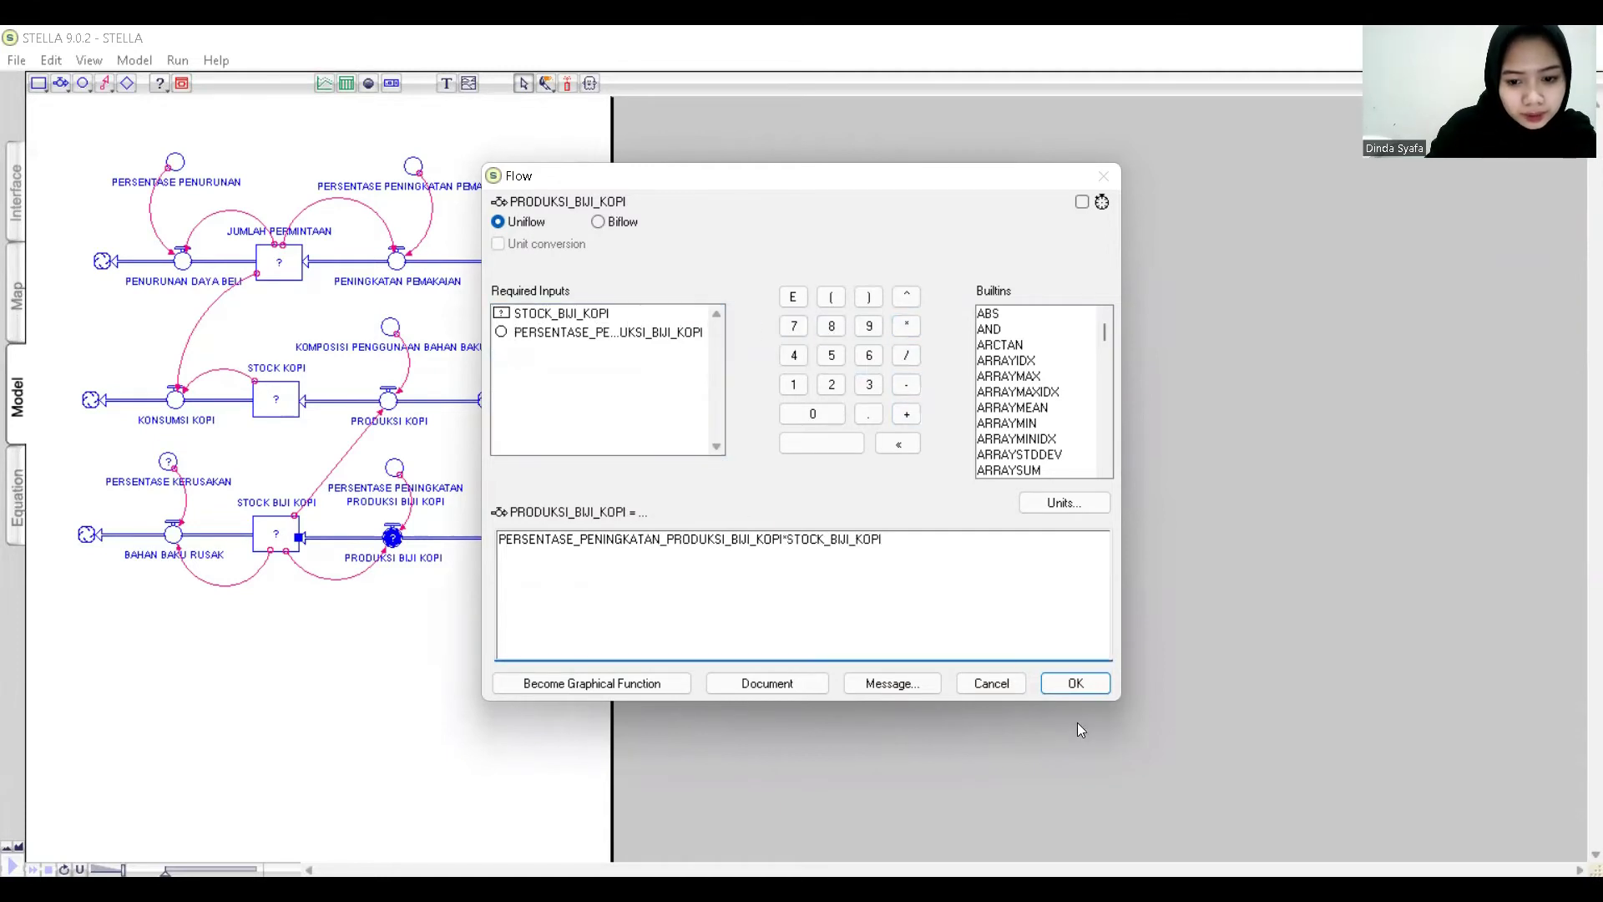
{"action": "left_click", "coordinate": [1075, 683]}
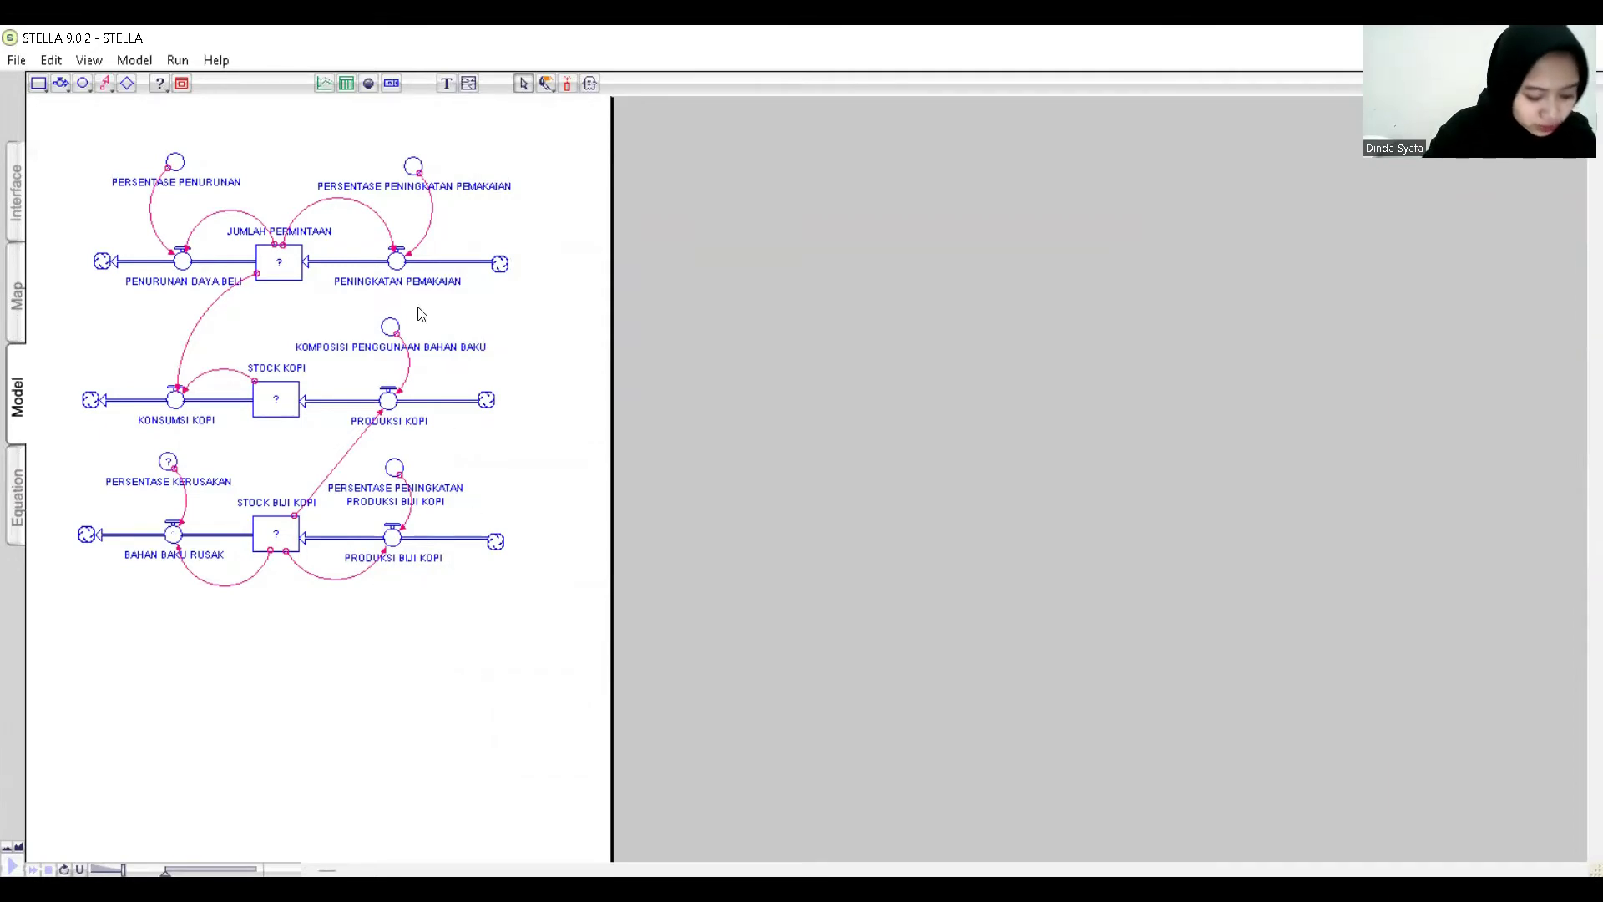
Set the initial value of the JUMLAH PERMINTAAN stock to 3000.
{"action": "left_click", "coordinate": [275, 262]}
{"action": "double_click", "coordinate": [275, 262]}
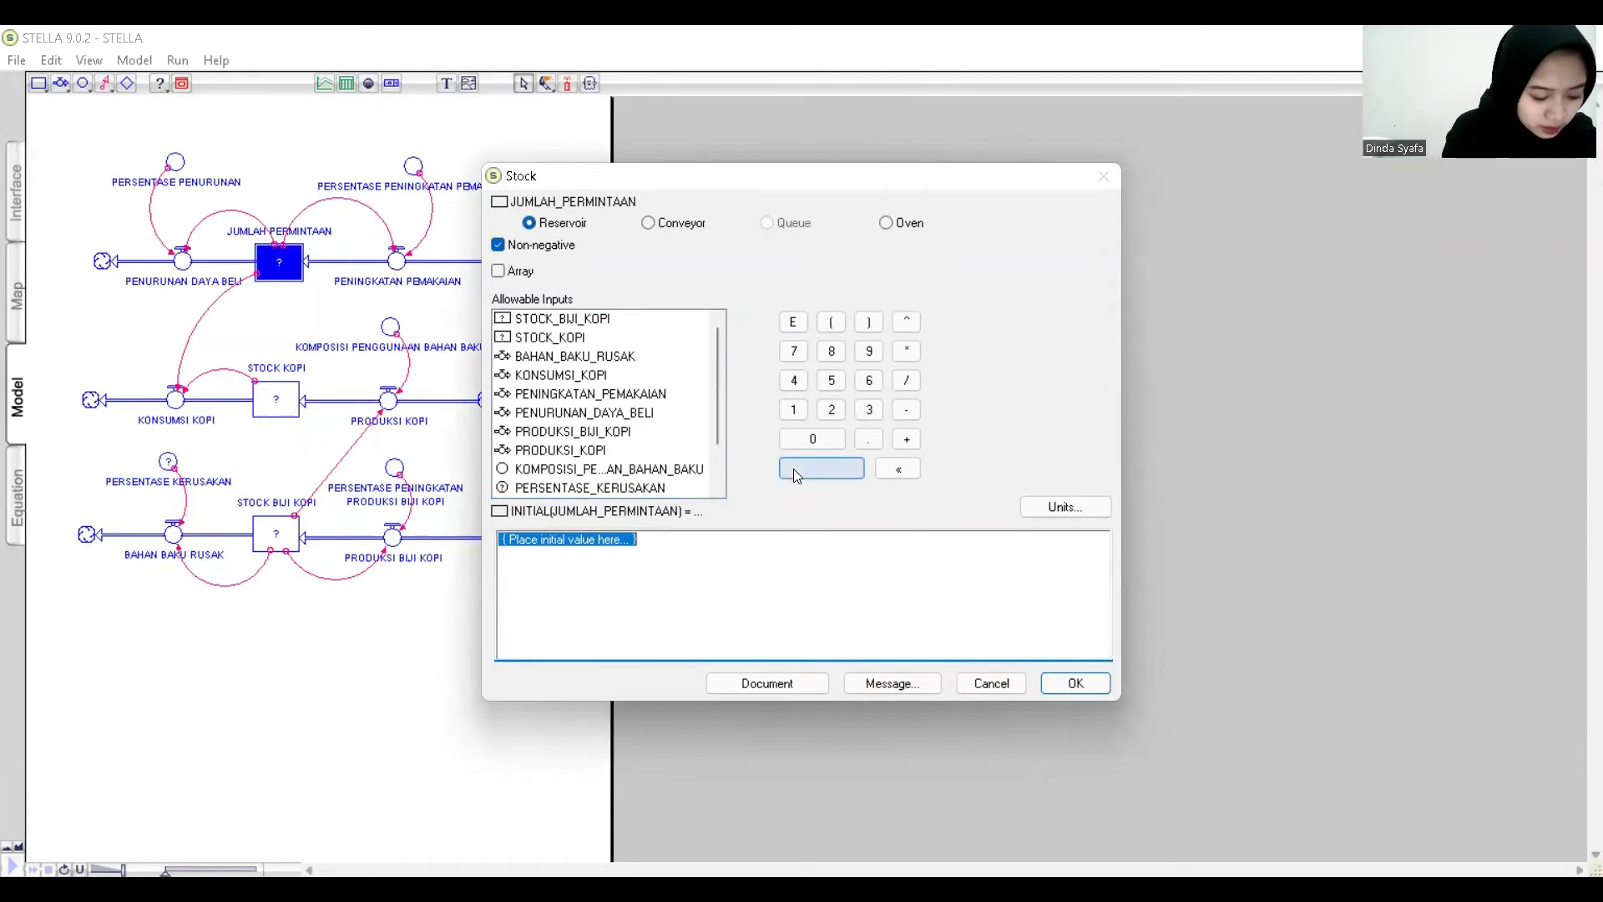
{"action": "type", "text": "3000"}
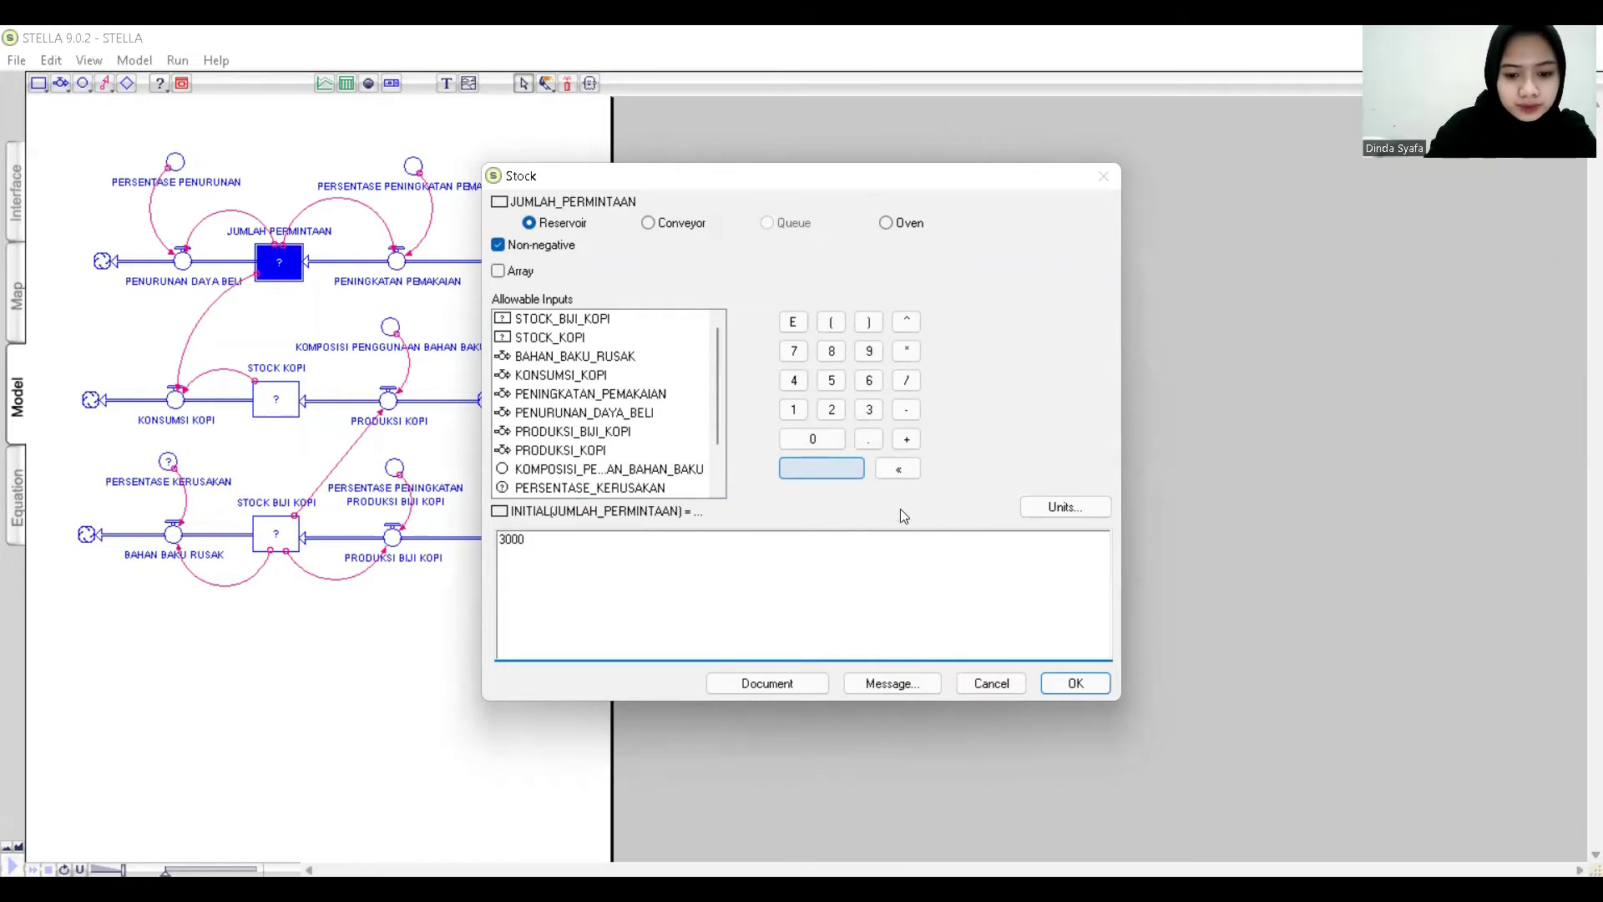
{"action": "left_click", "coordinate": [1076, 685]}
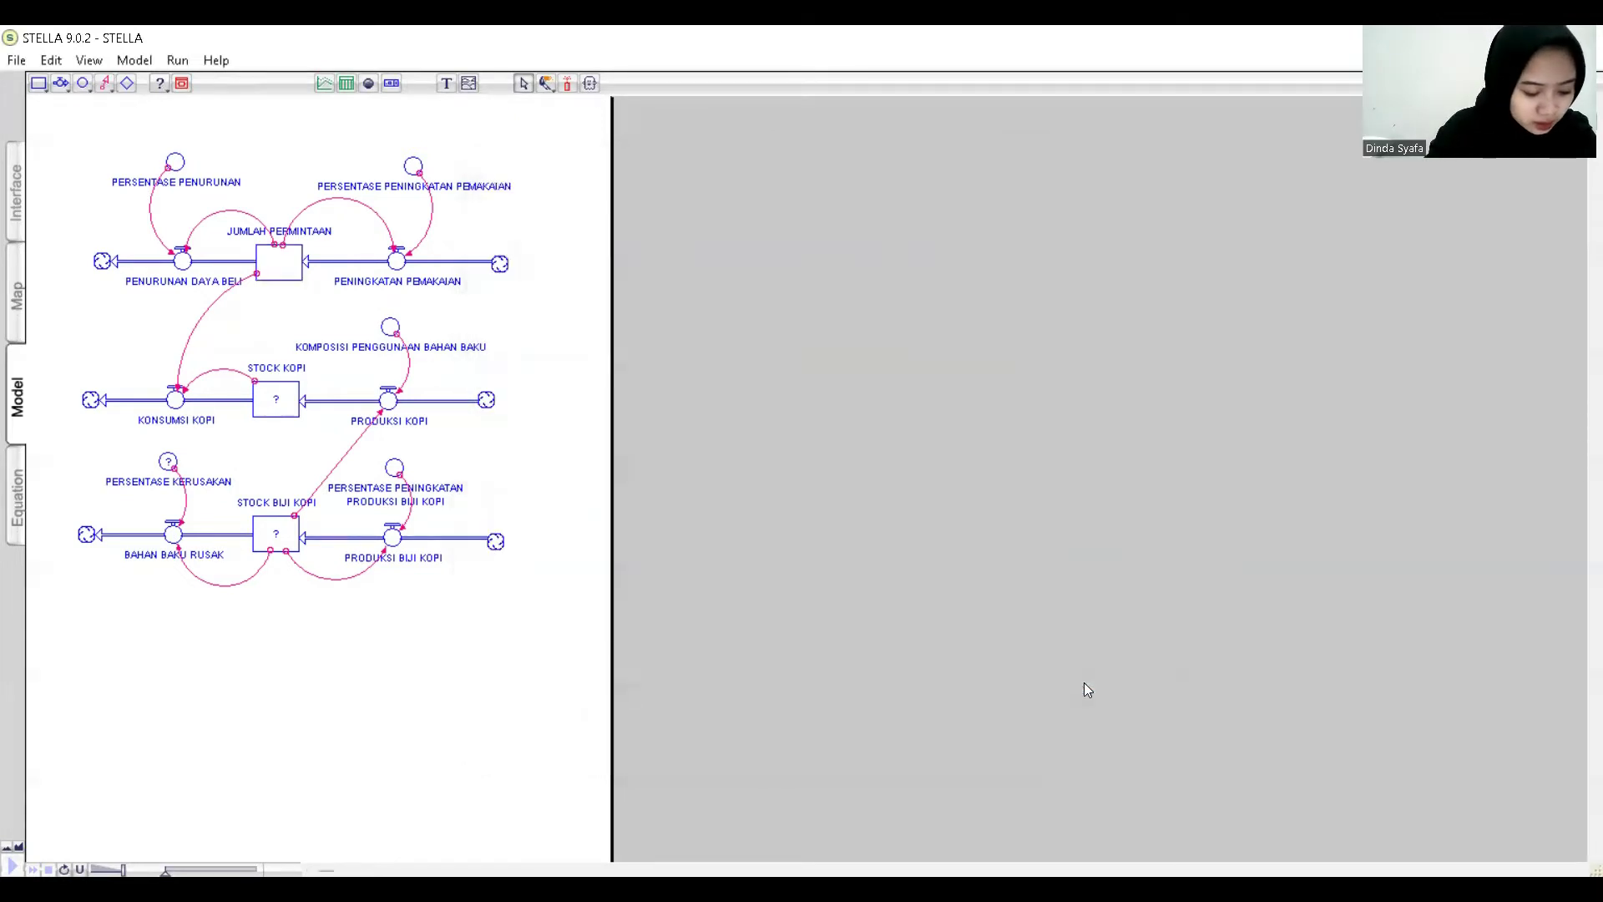
Define the initial value of the STOCK KOPI stock as PRODUKSI_KOPI.
{"action": "double_click", "coordinate": [275, 400]}
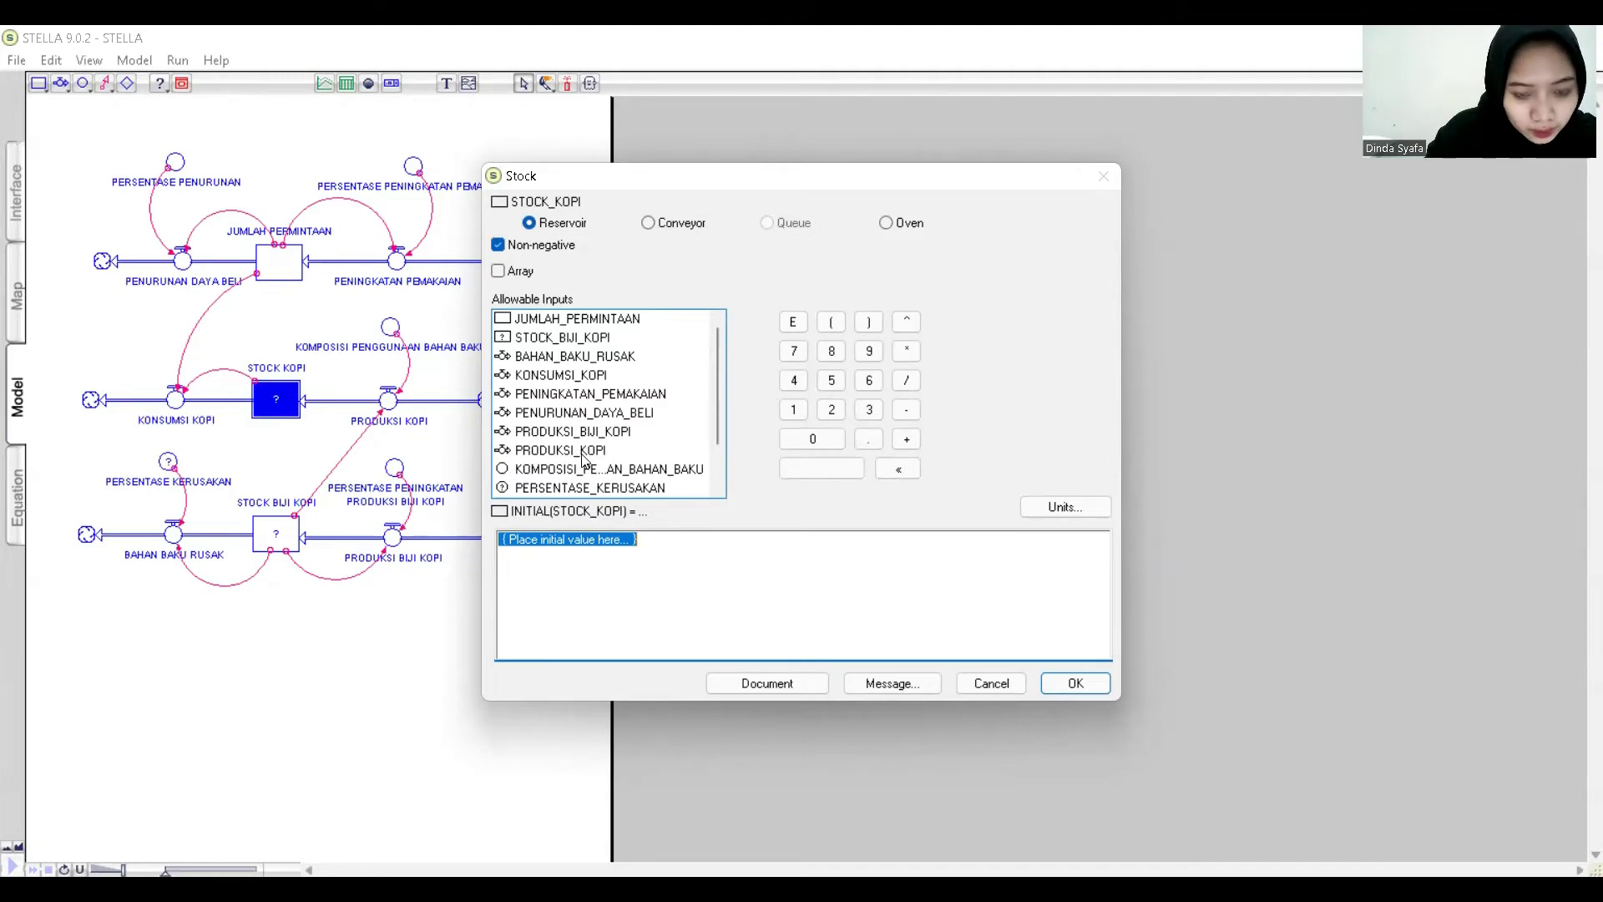
{"action": "left_click", "coordinate": [585, 450]}
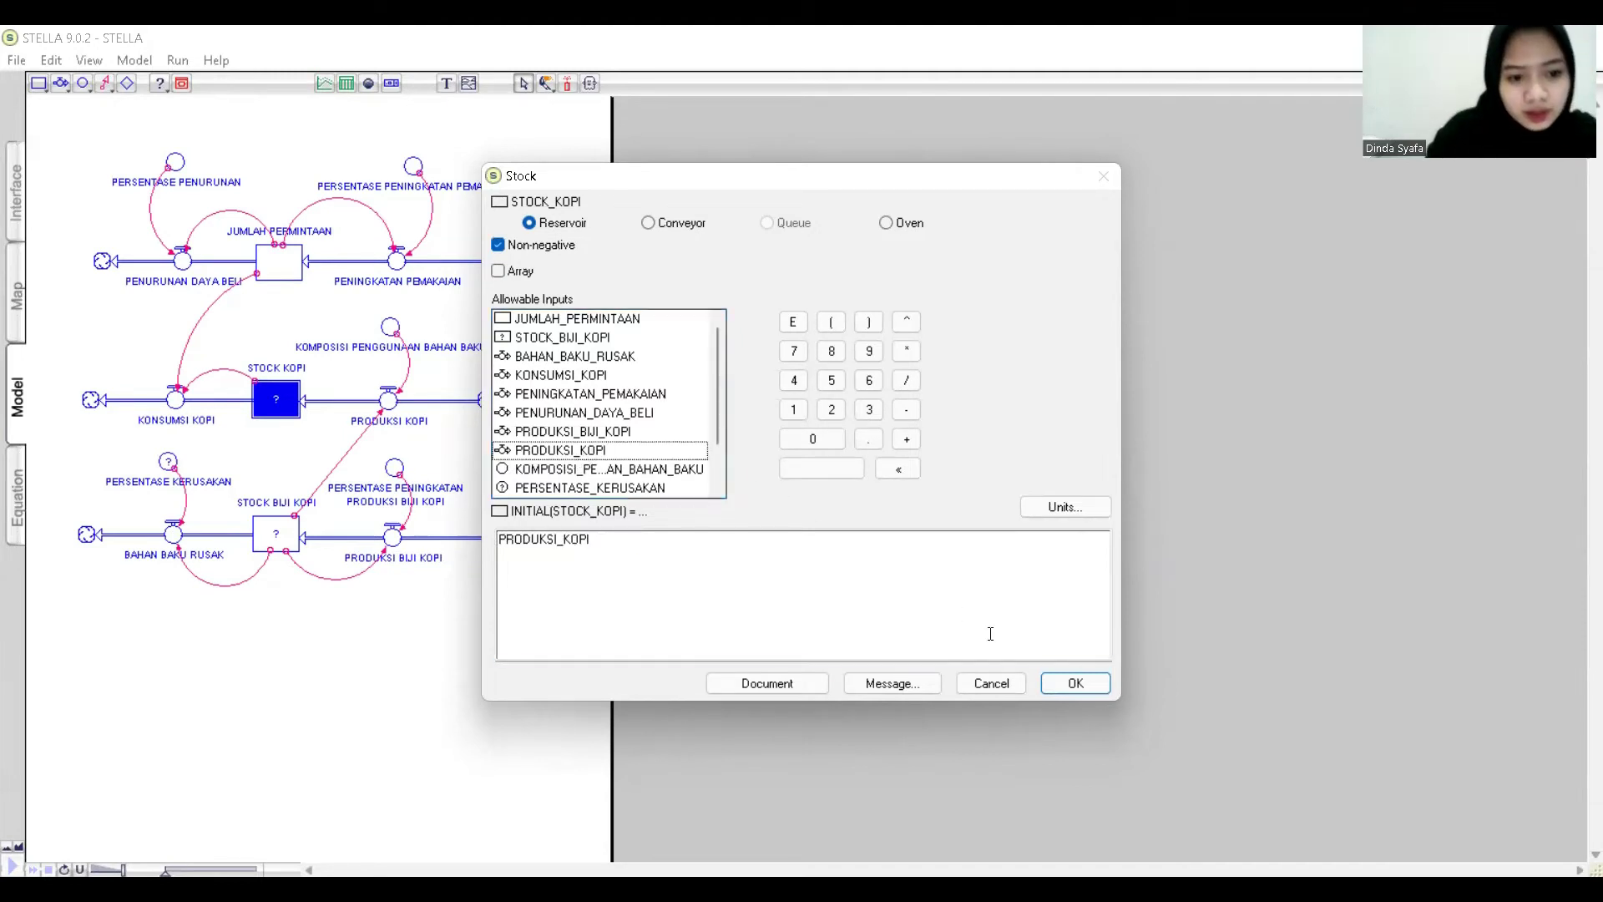
{"action": "left_click", "coordinate": [1075, 683]}
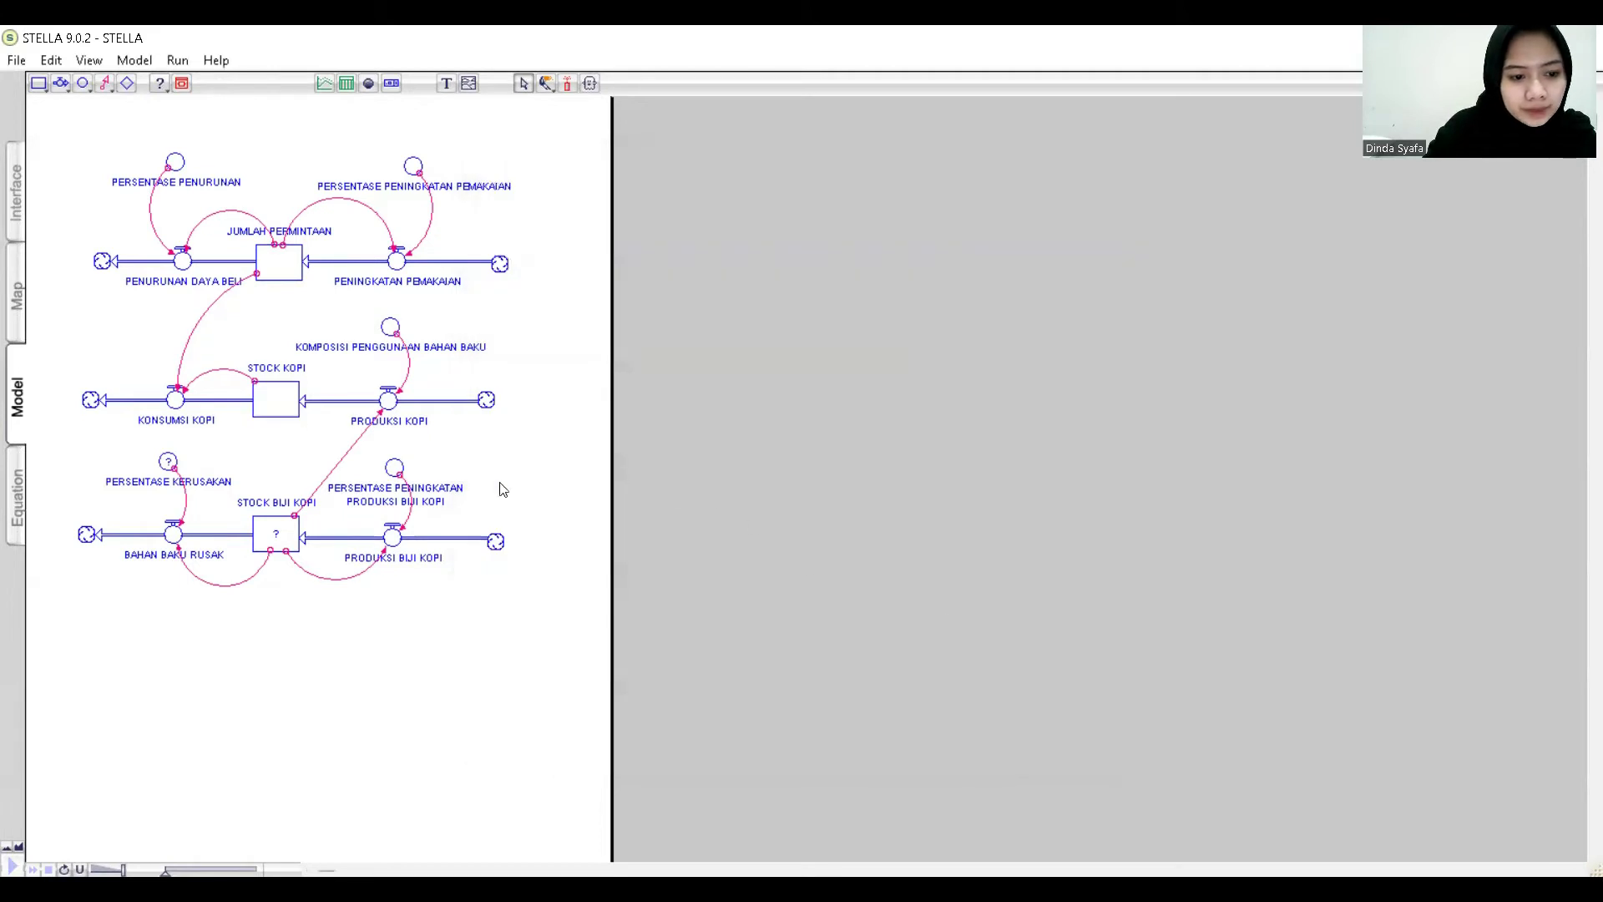
Set the initial value of the STOCK BIJI KOPI stock to 7000.
{"action": "left_click", "coordinate": [278, 537]}
{"action": "double_click", "coordinate": [278, 537]}
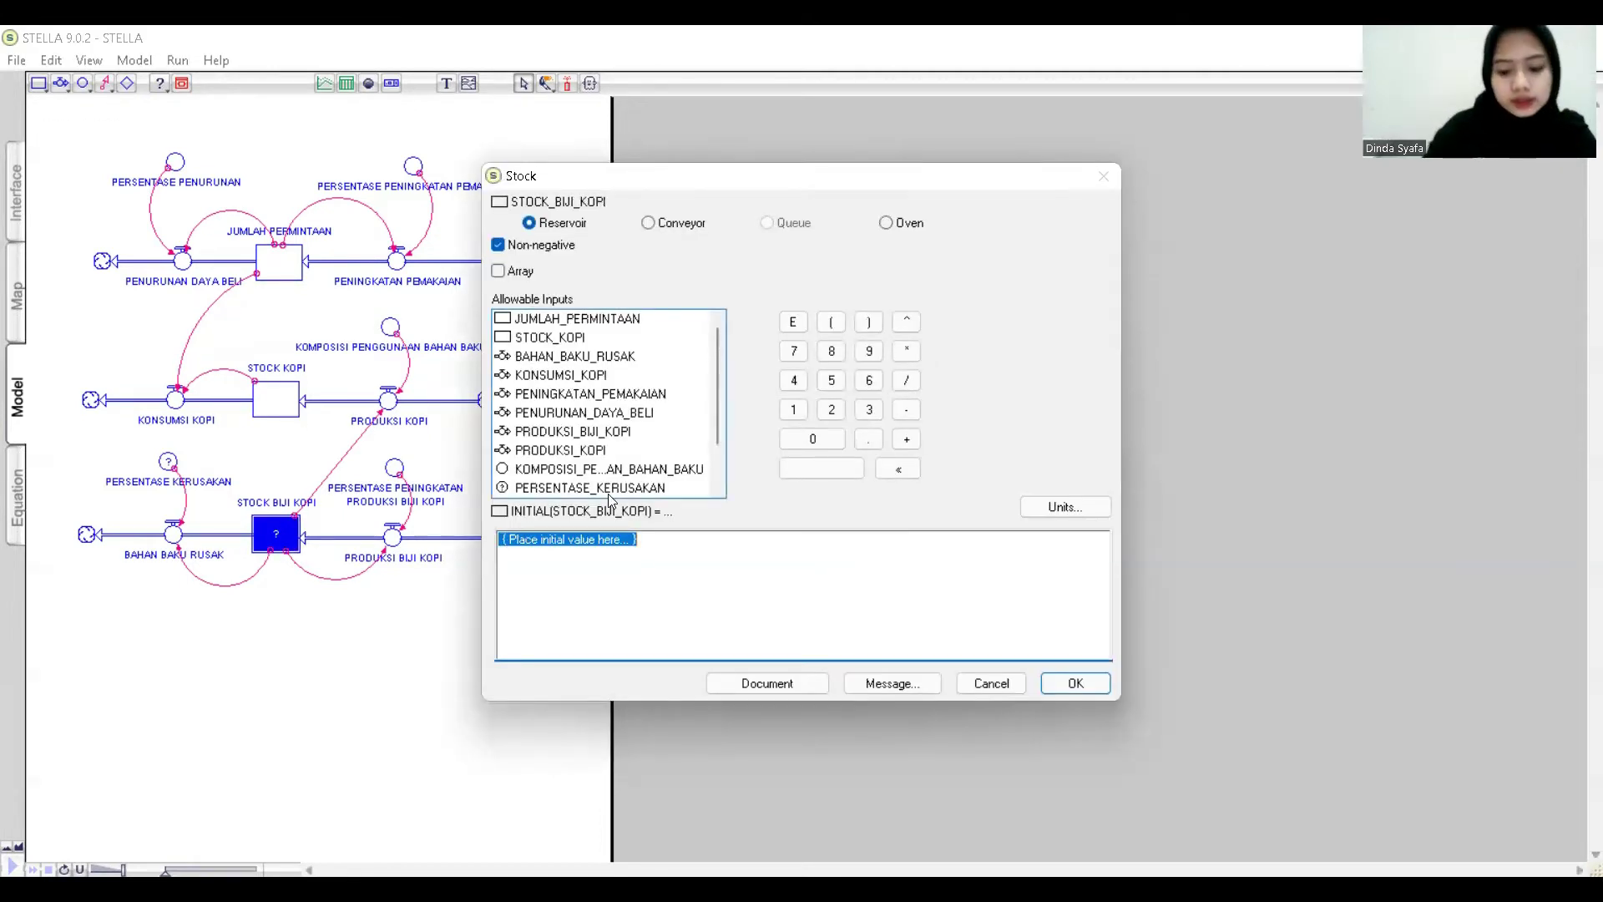
{"action": "type", "text": "7000"}
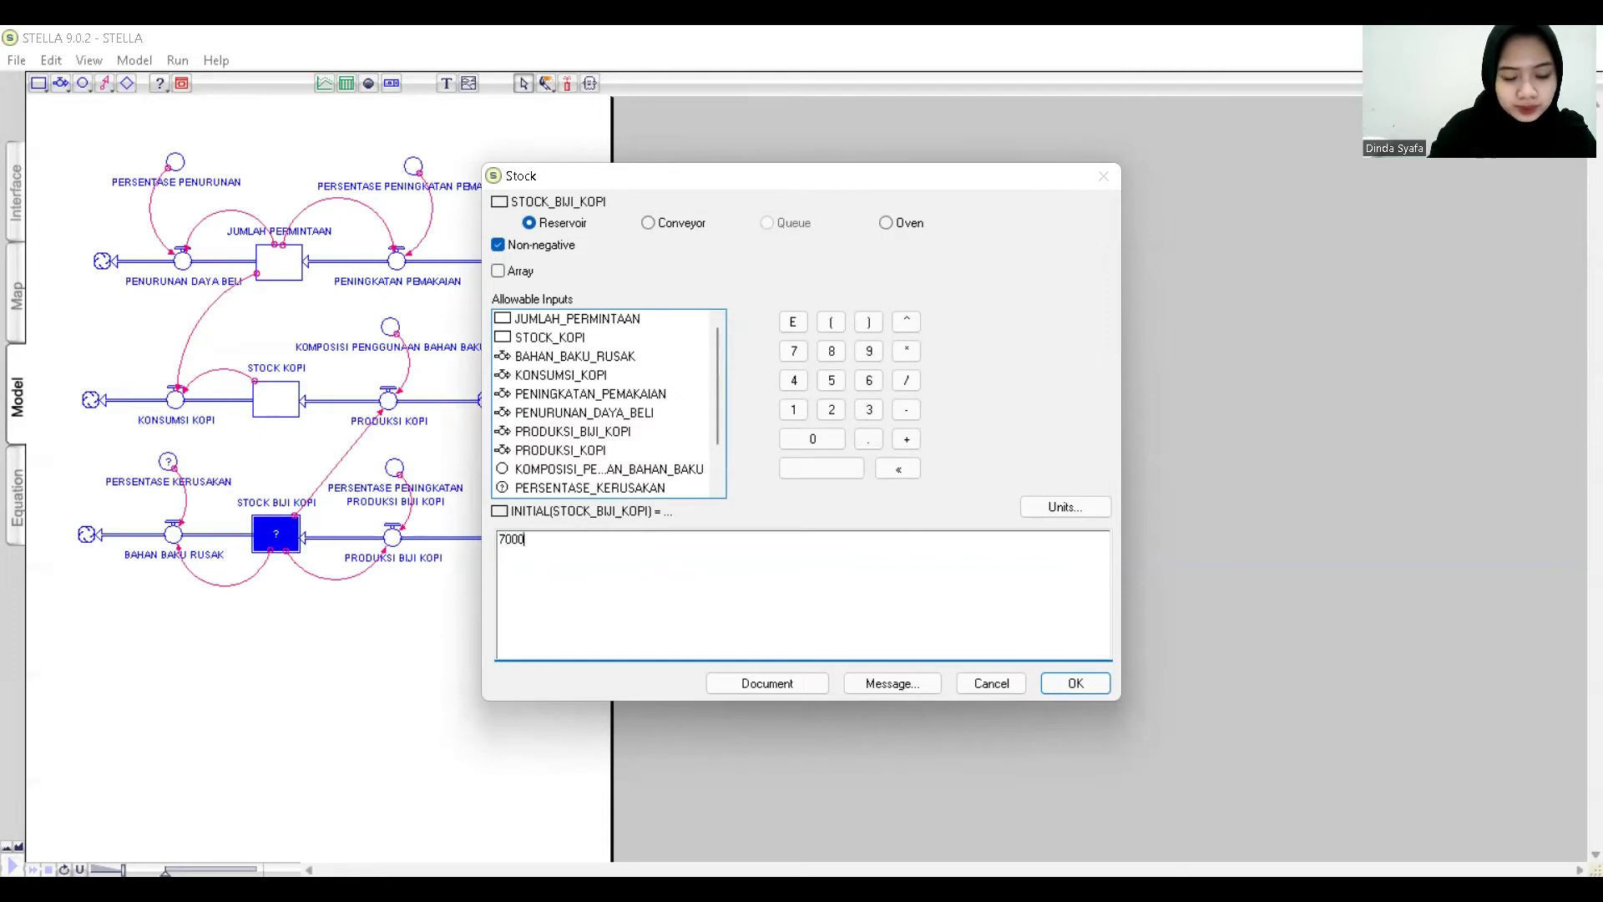
{"action": "left_click", "coordinate": [1075, 683]}
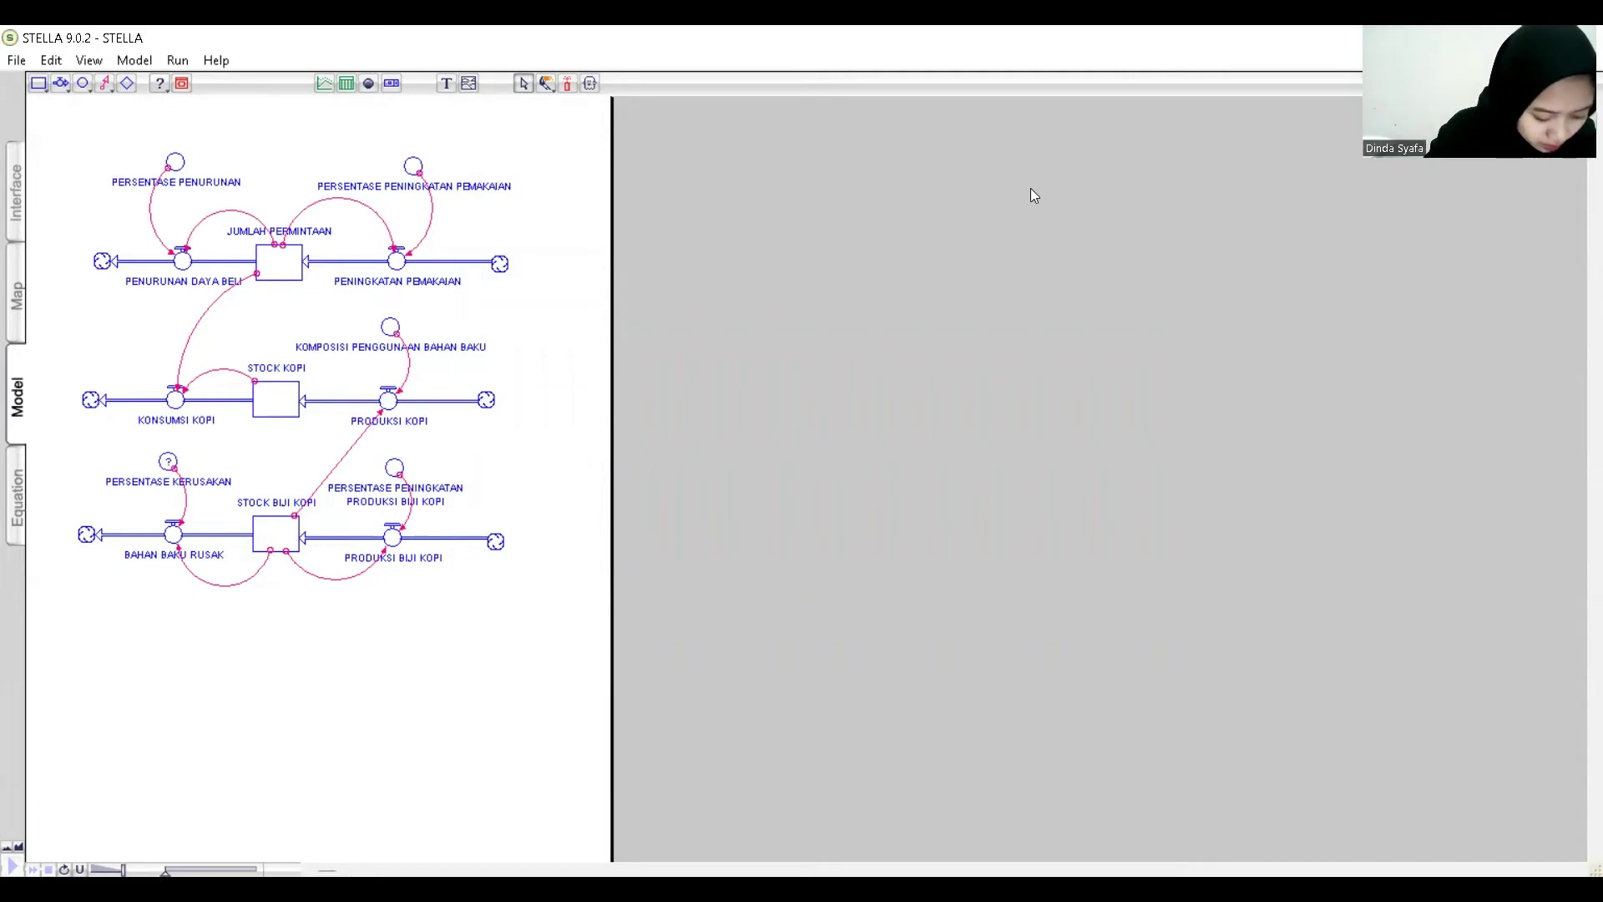
Add a time series graph beside the model plotting JUMLAH_PERMINTAAN, STOCK_BIJI_KOPI, STOCK_KOPI, PRODUKSI_BIJI_KOPI and PRODUKSI_KOPI.
{"action": "left_click", "coordinate": [325, 85]}
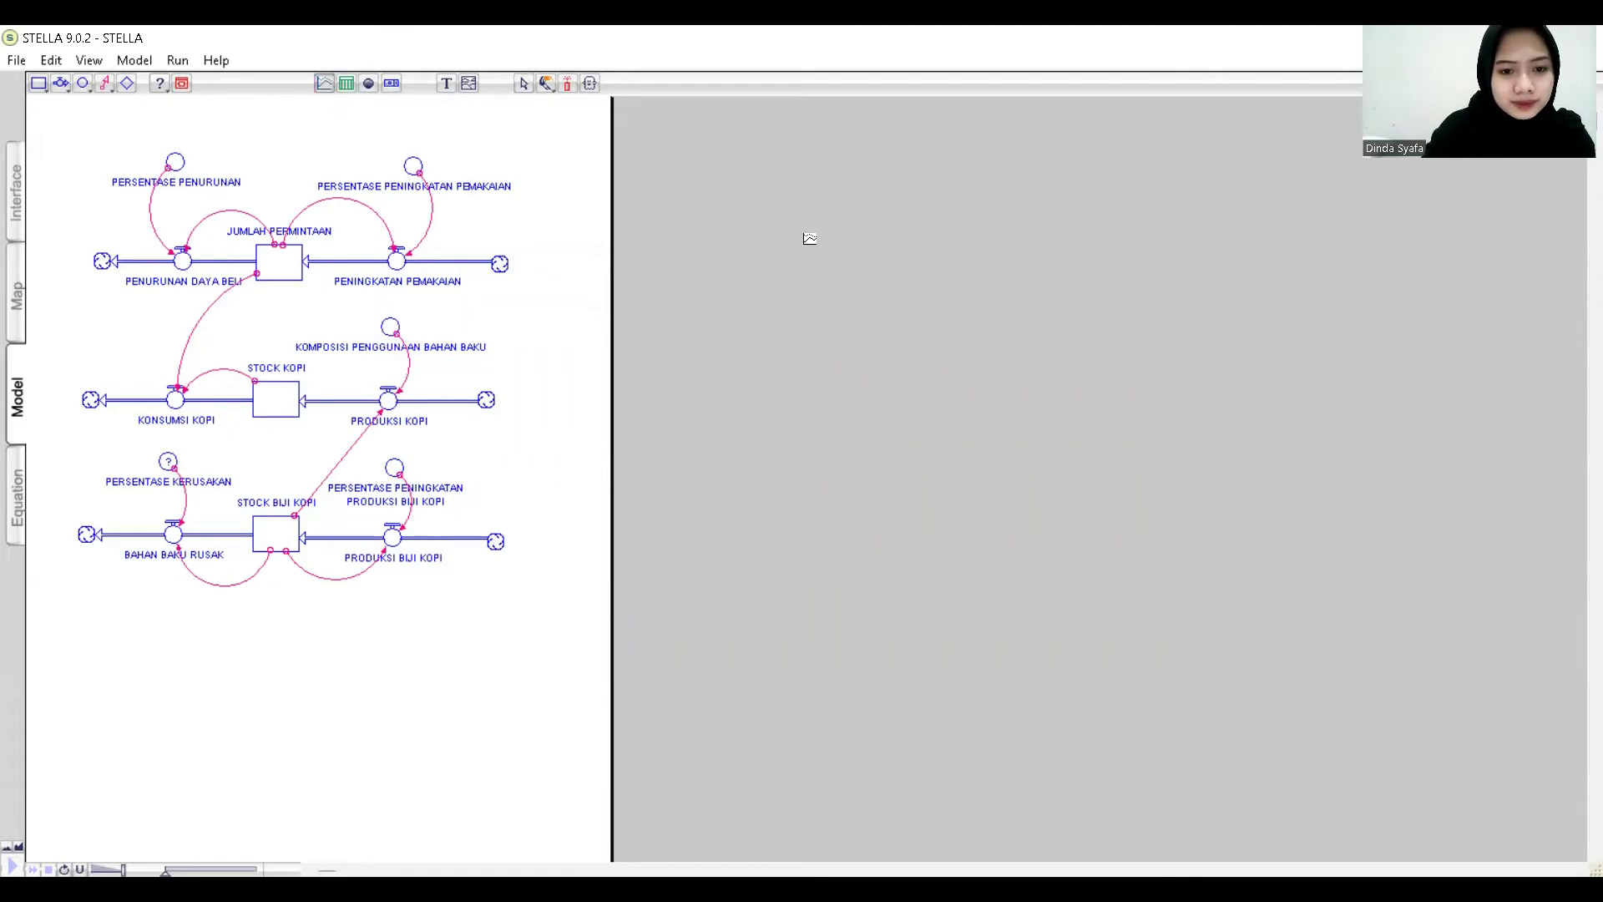
{"action": "left_click", "coordinate": [810, 239]}
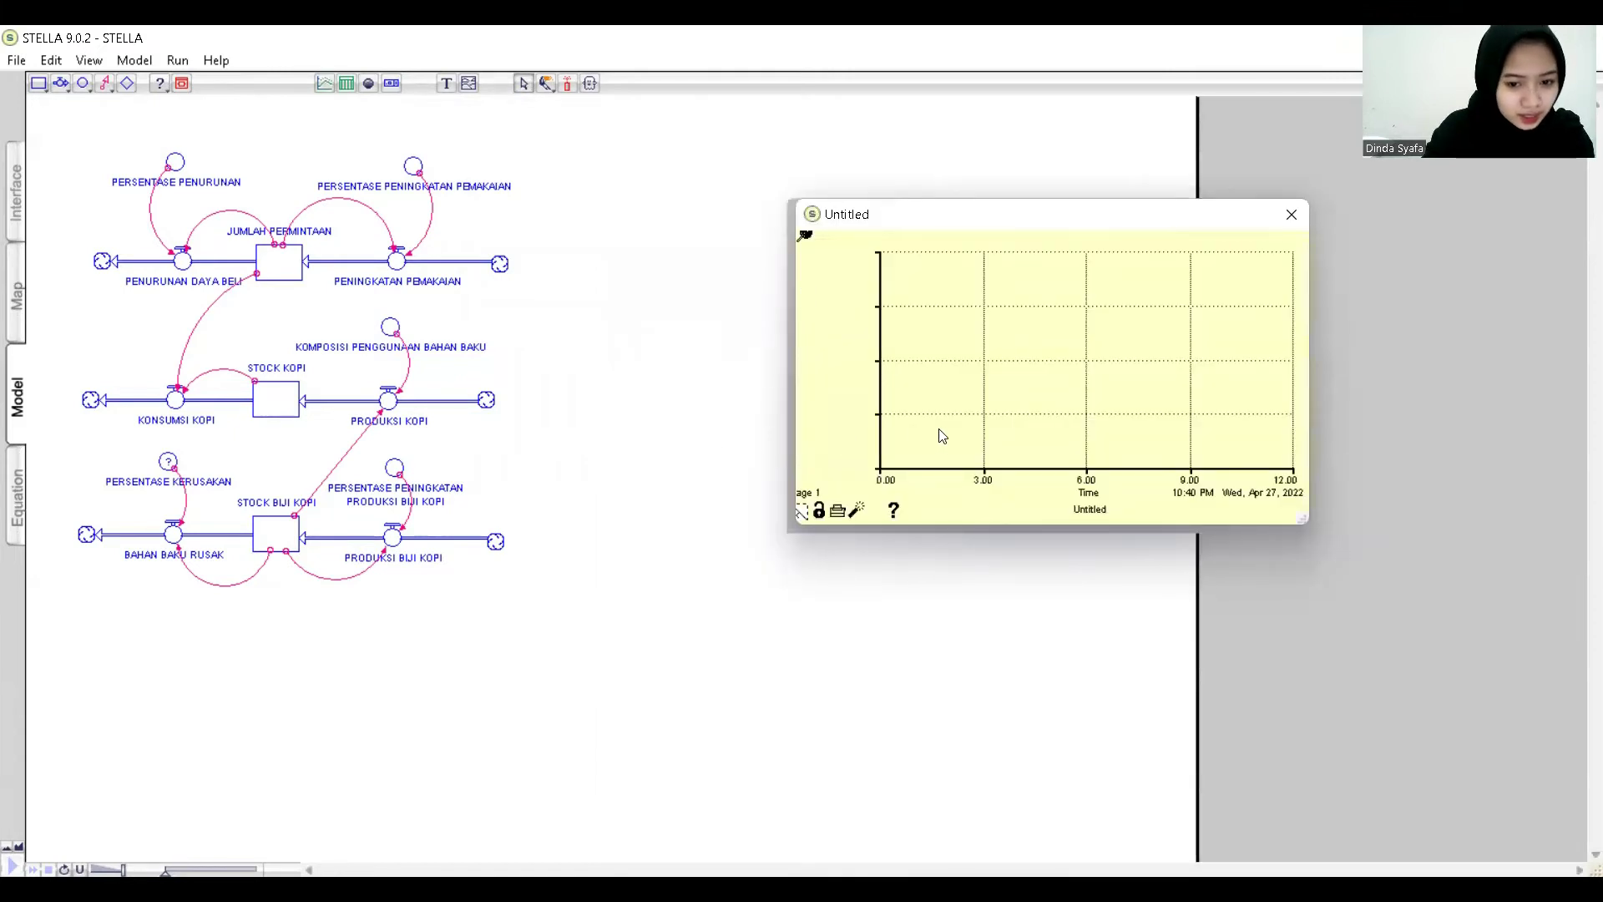
{"action": "double_click", "coordinate": [962, 369]}
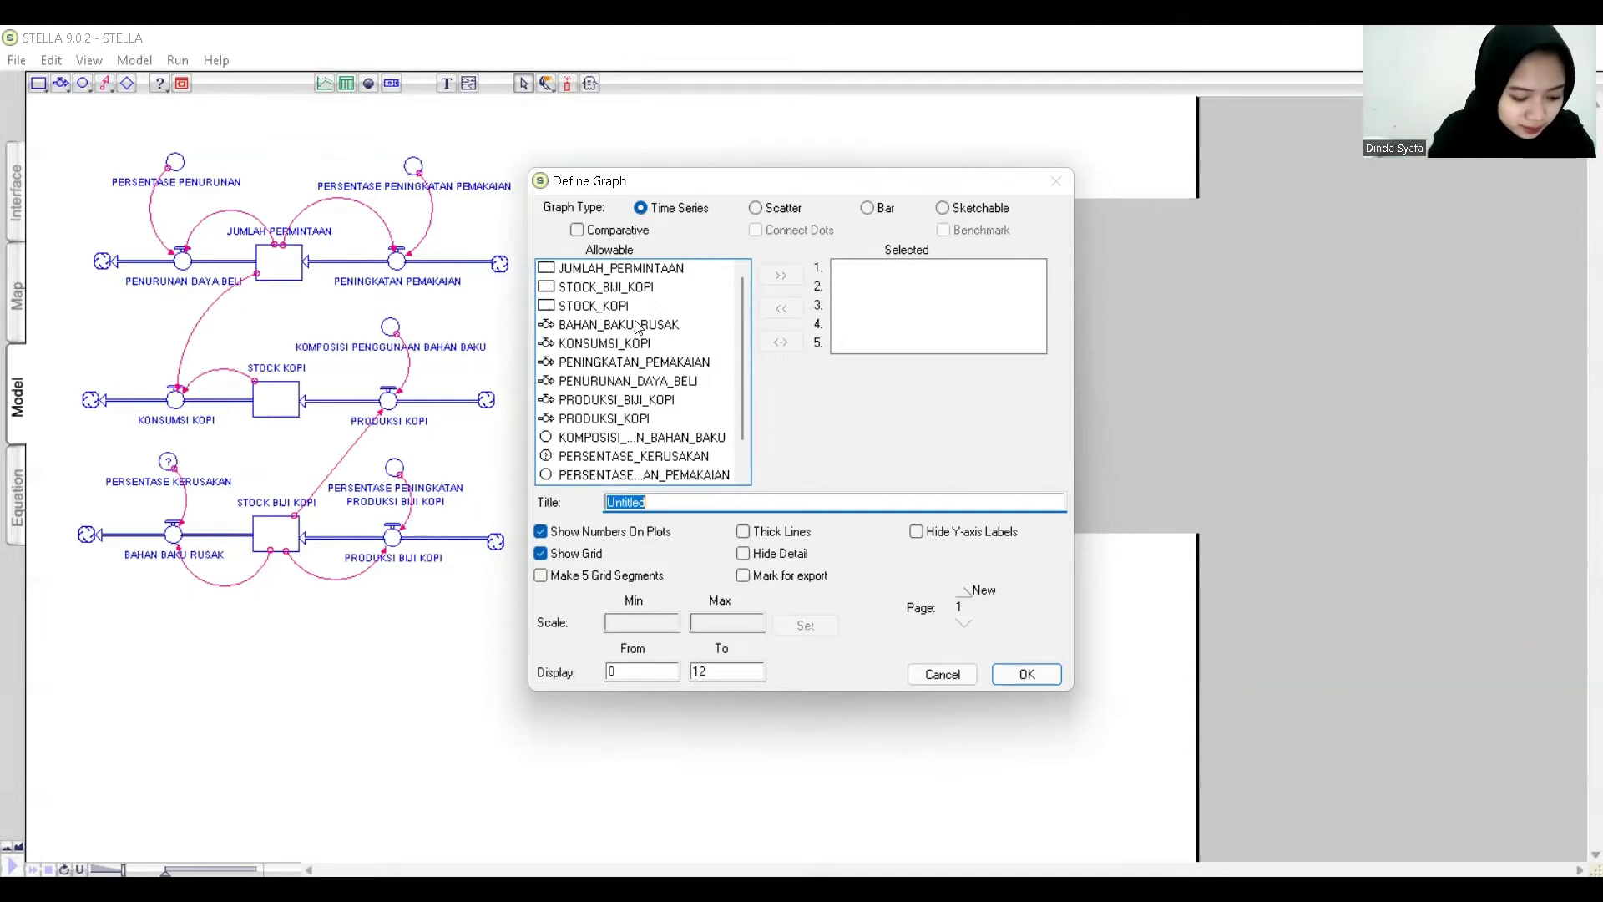
{"action": "double_click", "coordinate": [597, 269]}
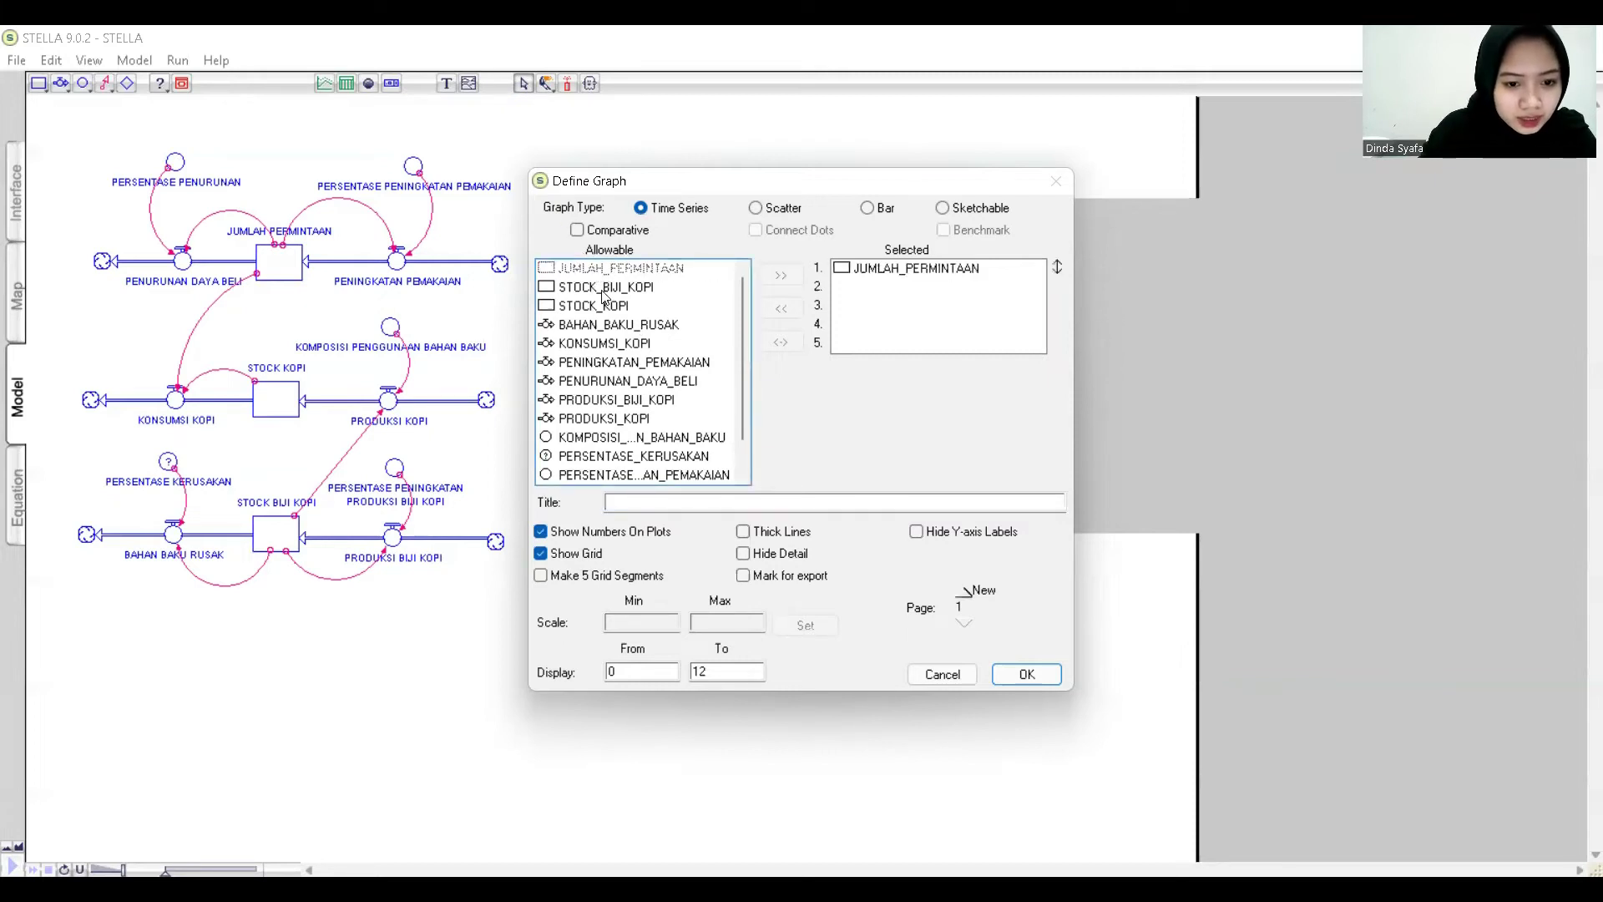
{"action": "double_click", "coordinate": [603, 287]}
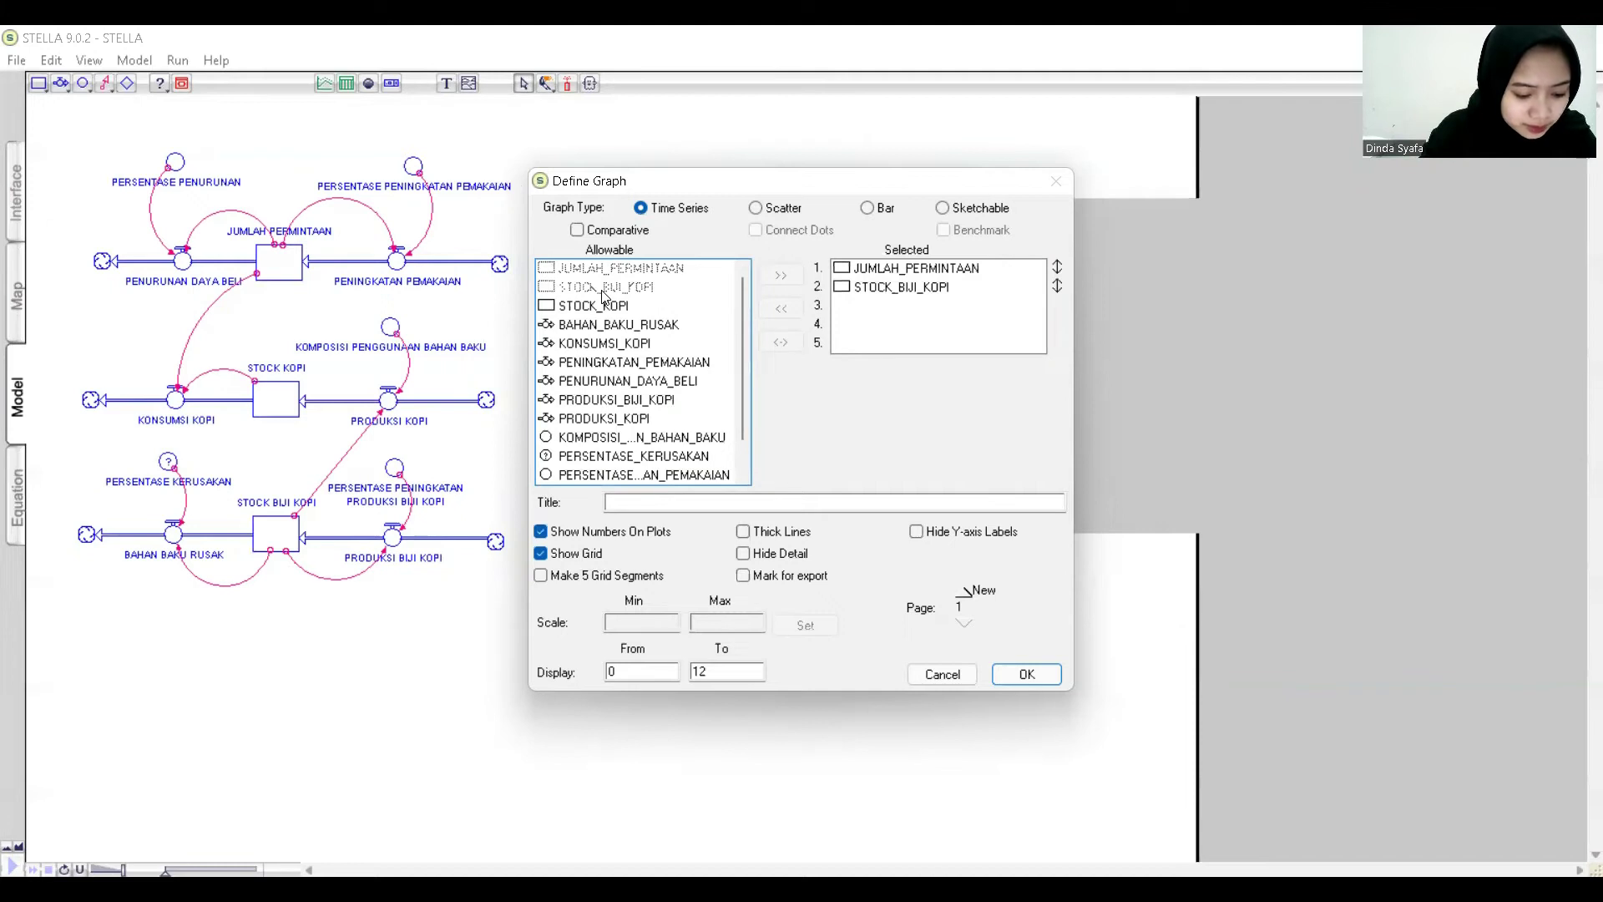
{"action": "double_click", "coordinate": [608, 307]}
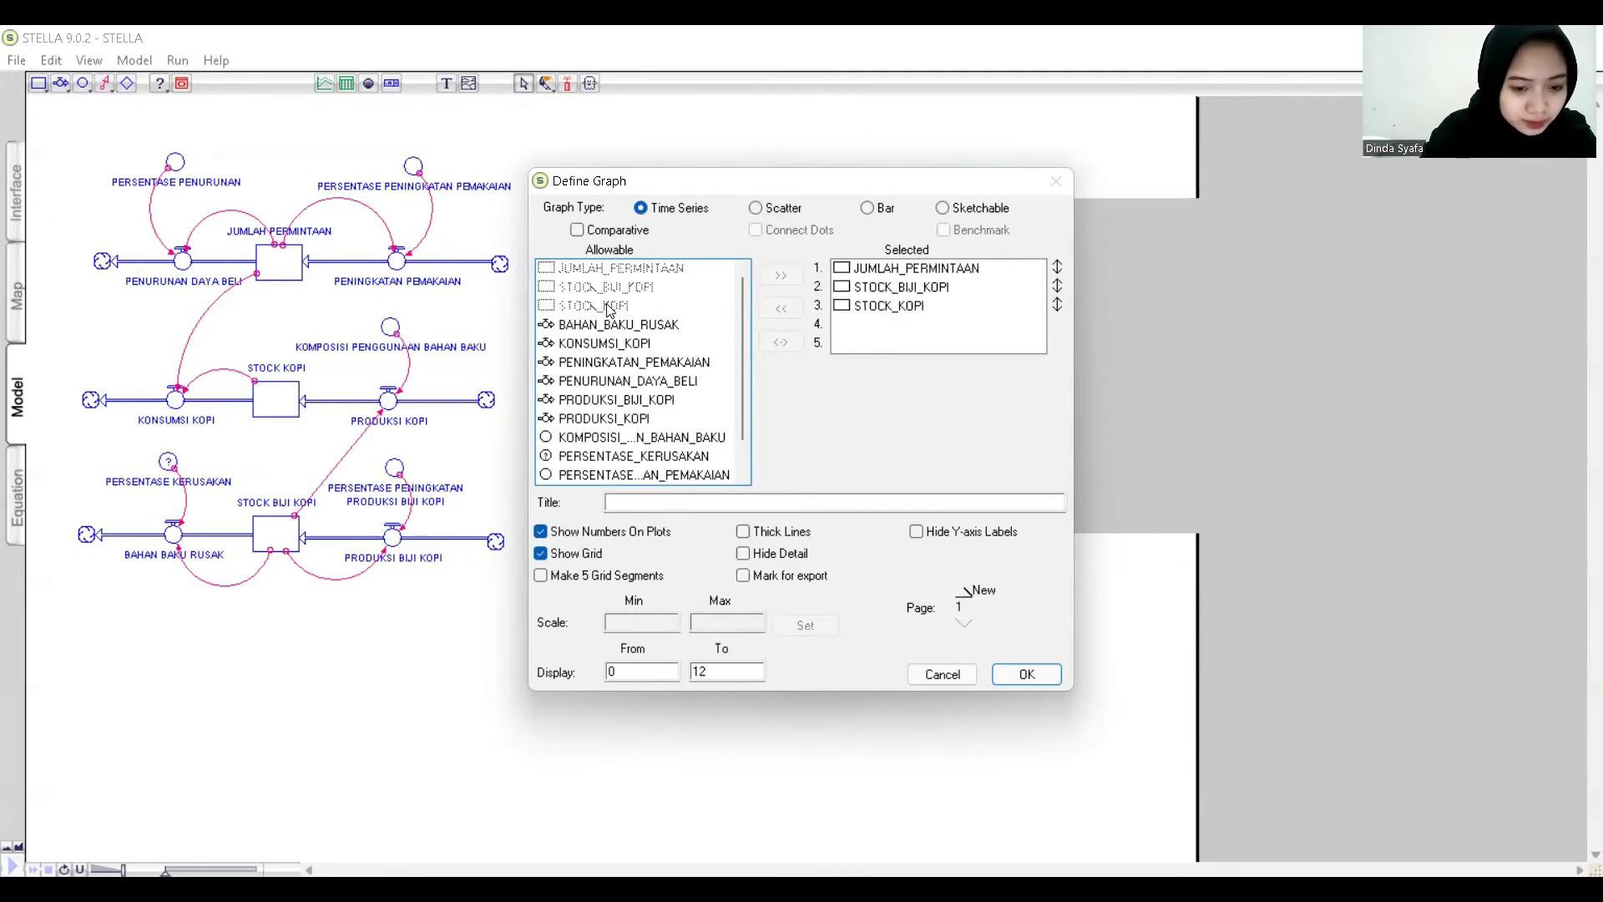
{"action": "double_click", "coordinate": [653, 407]}
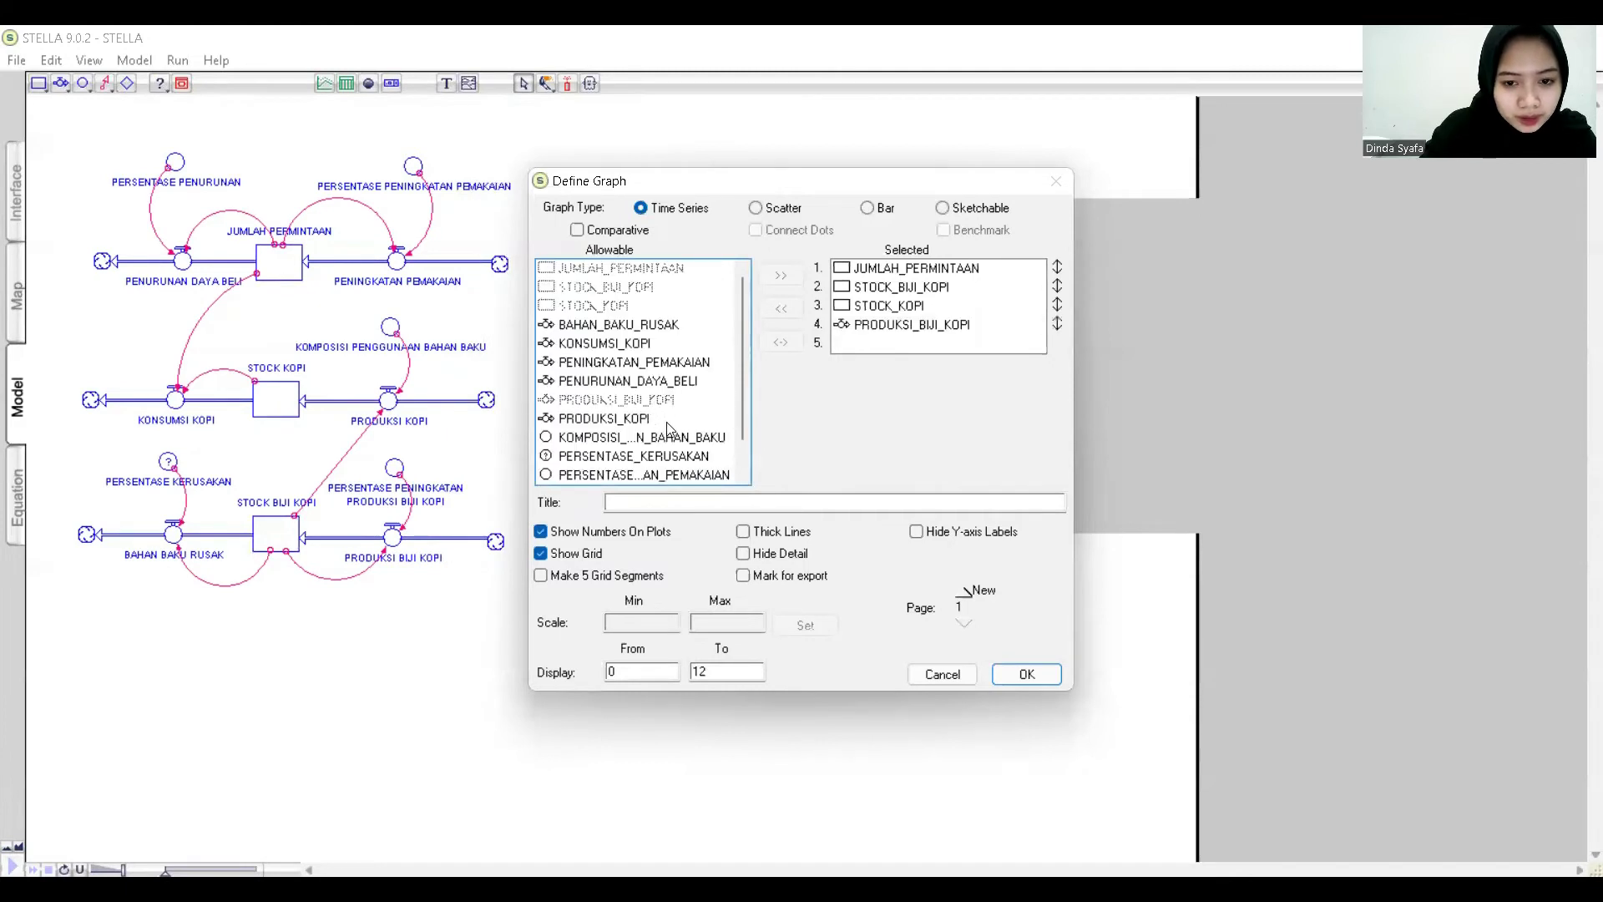
{"action": "double_click", "coordinate": [647, 420]}
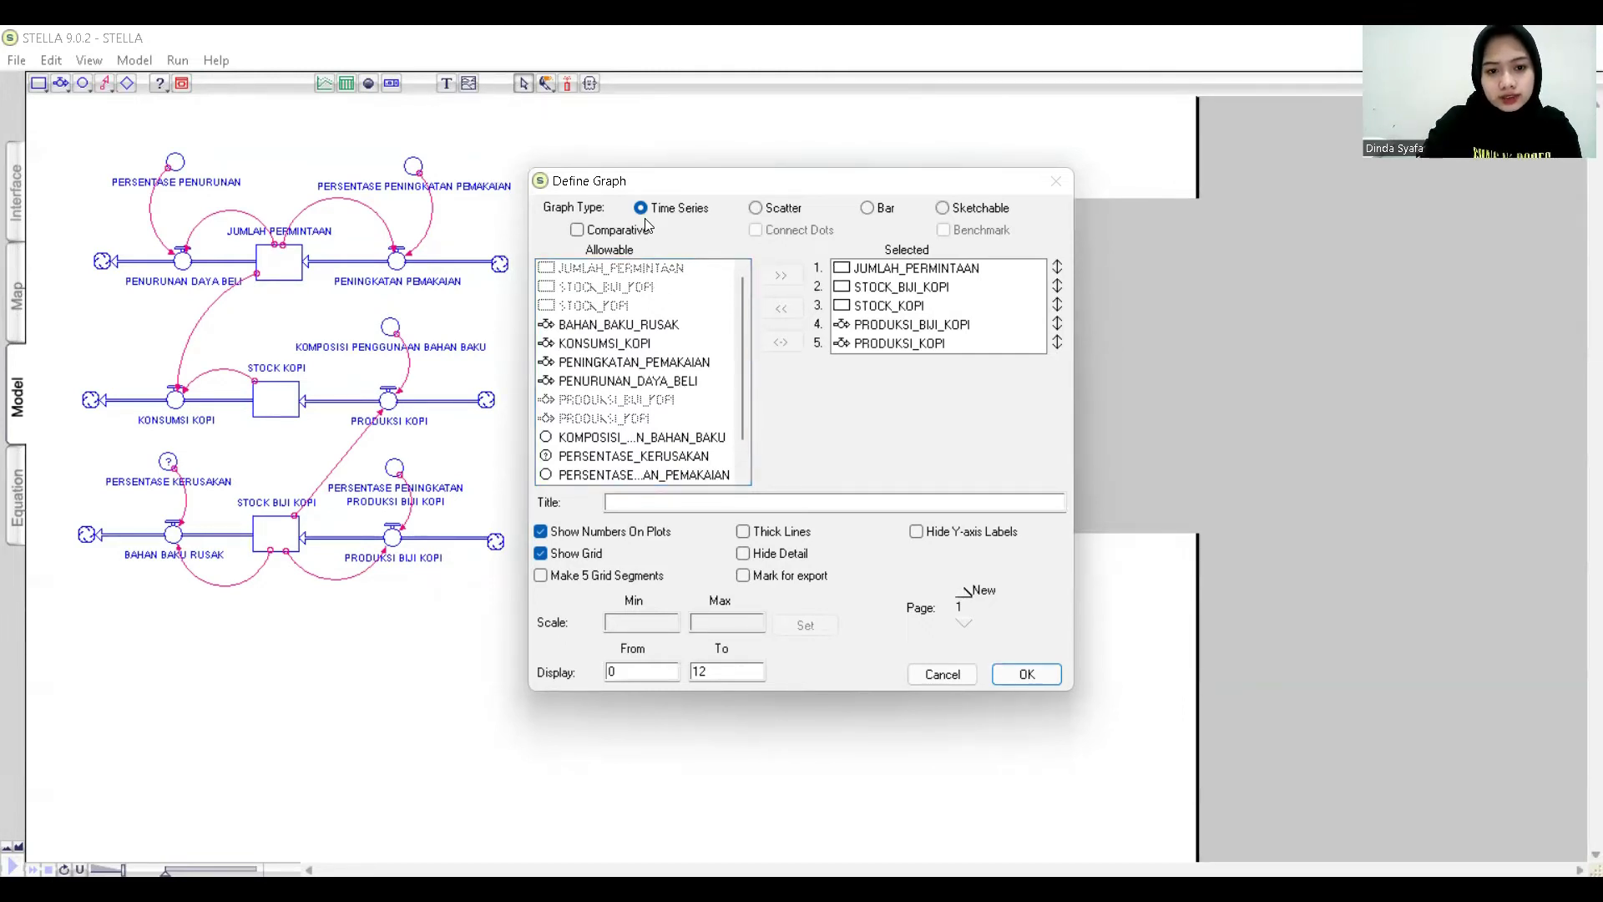
{"action": "left_click", "coordinate": [1019, 677]}
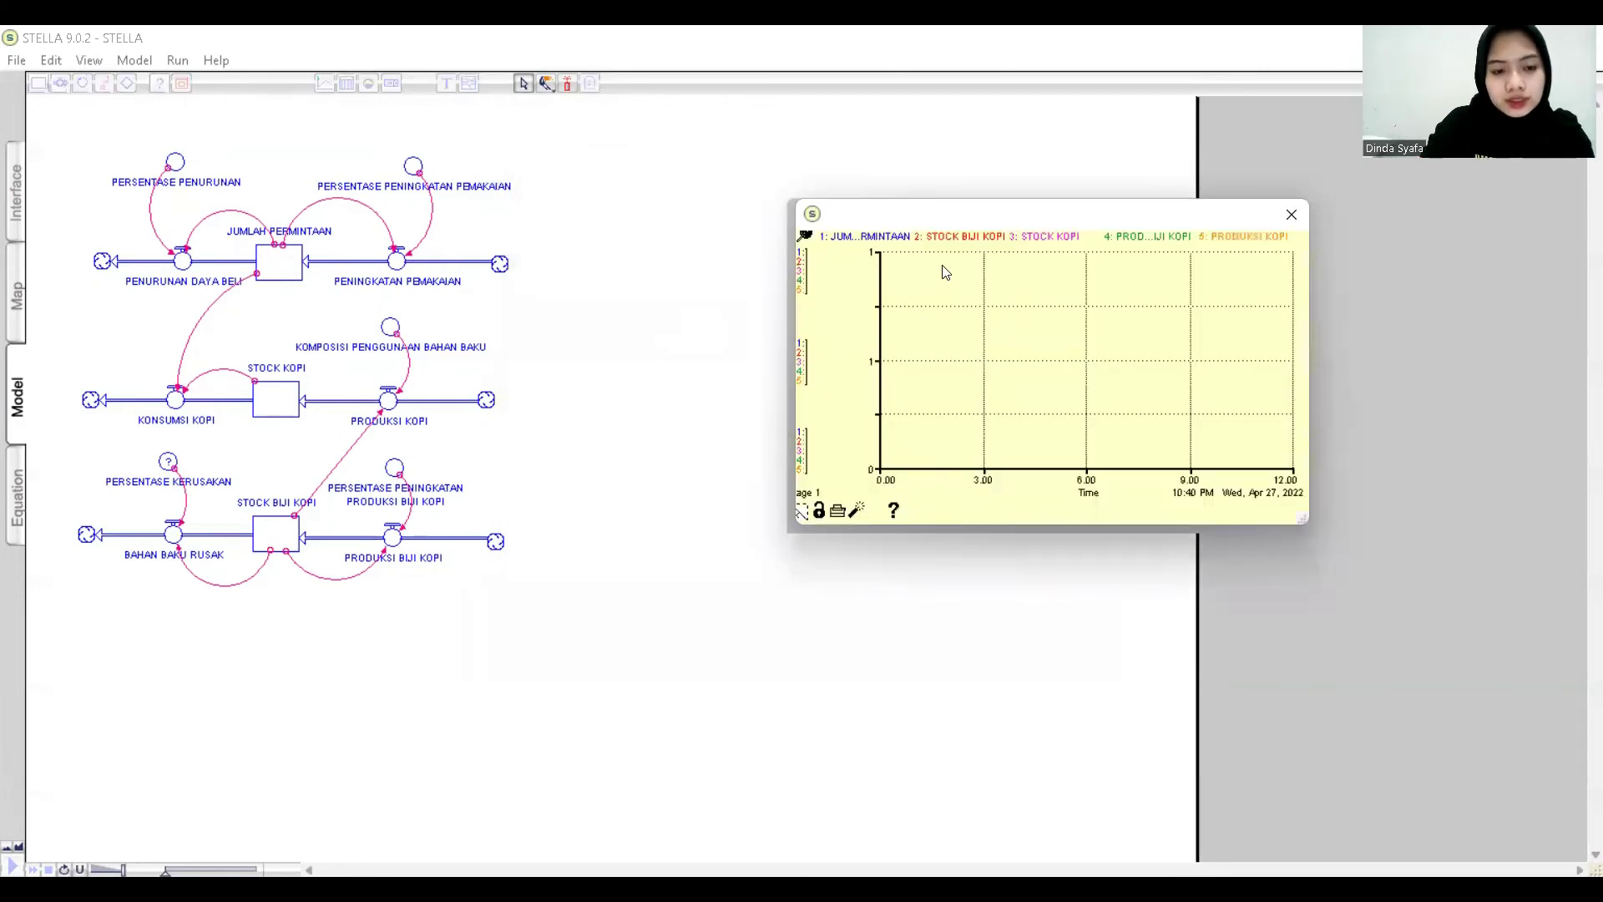
Configure the run specs so the simulation starts at 1 with a DT of 1 and months as the unit of time.
{"action": "left_click", "coordinate": [177, 67]}
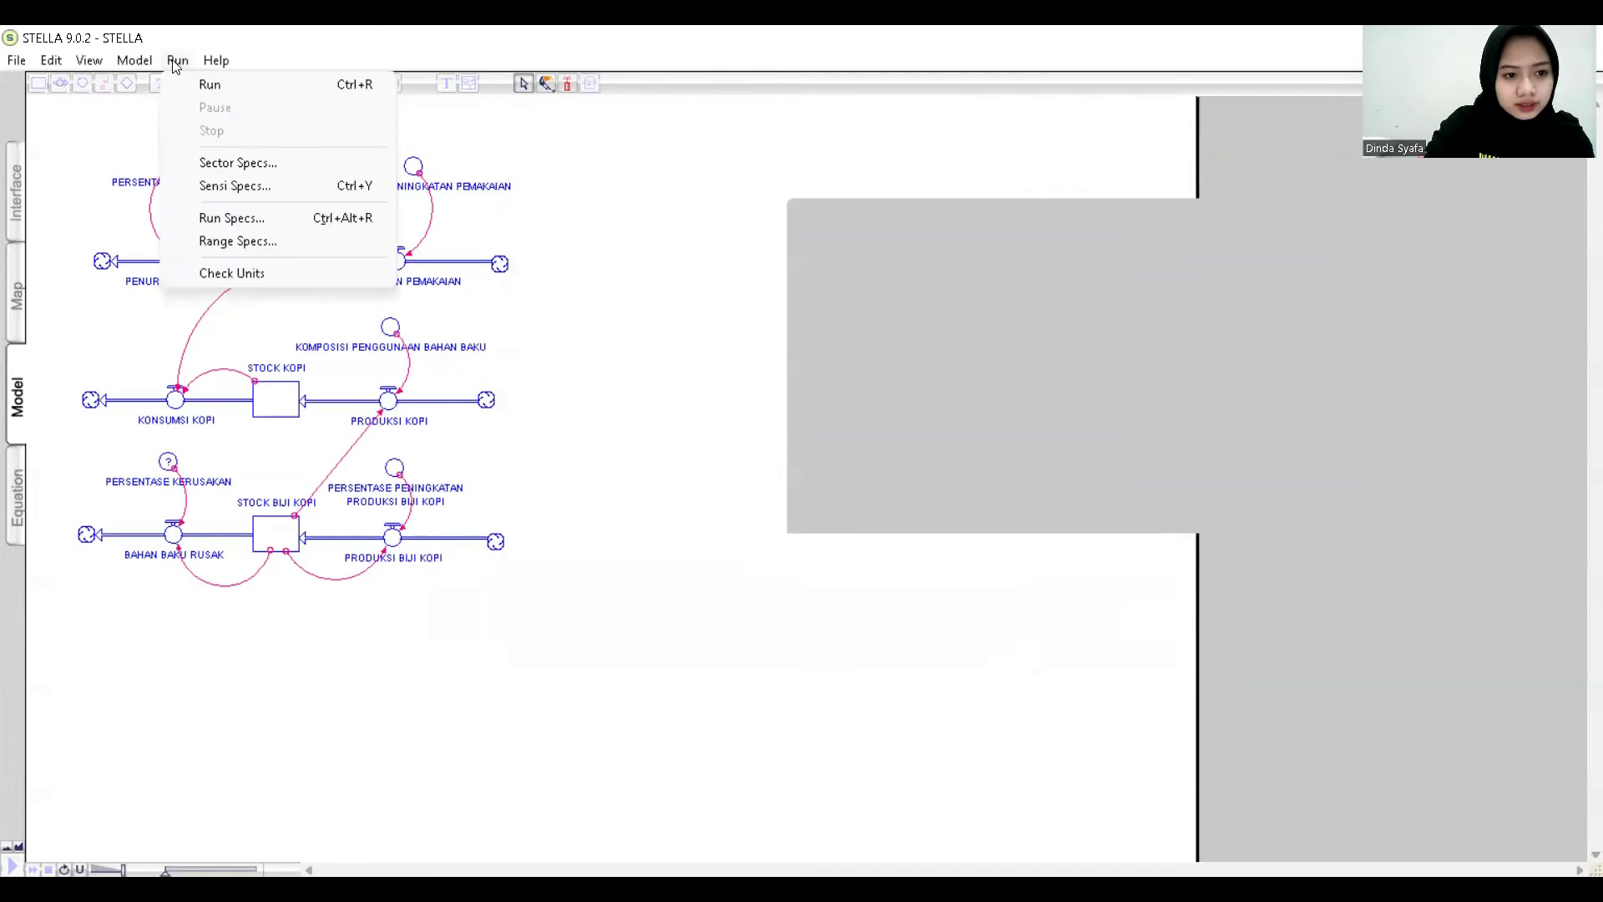
{"action": "left_click", "coordinate": [293, 220]}
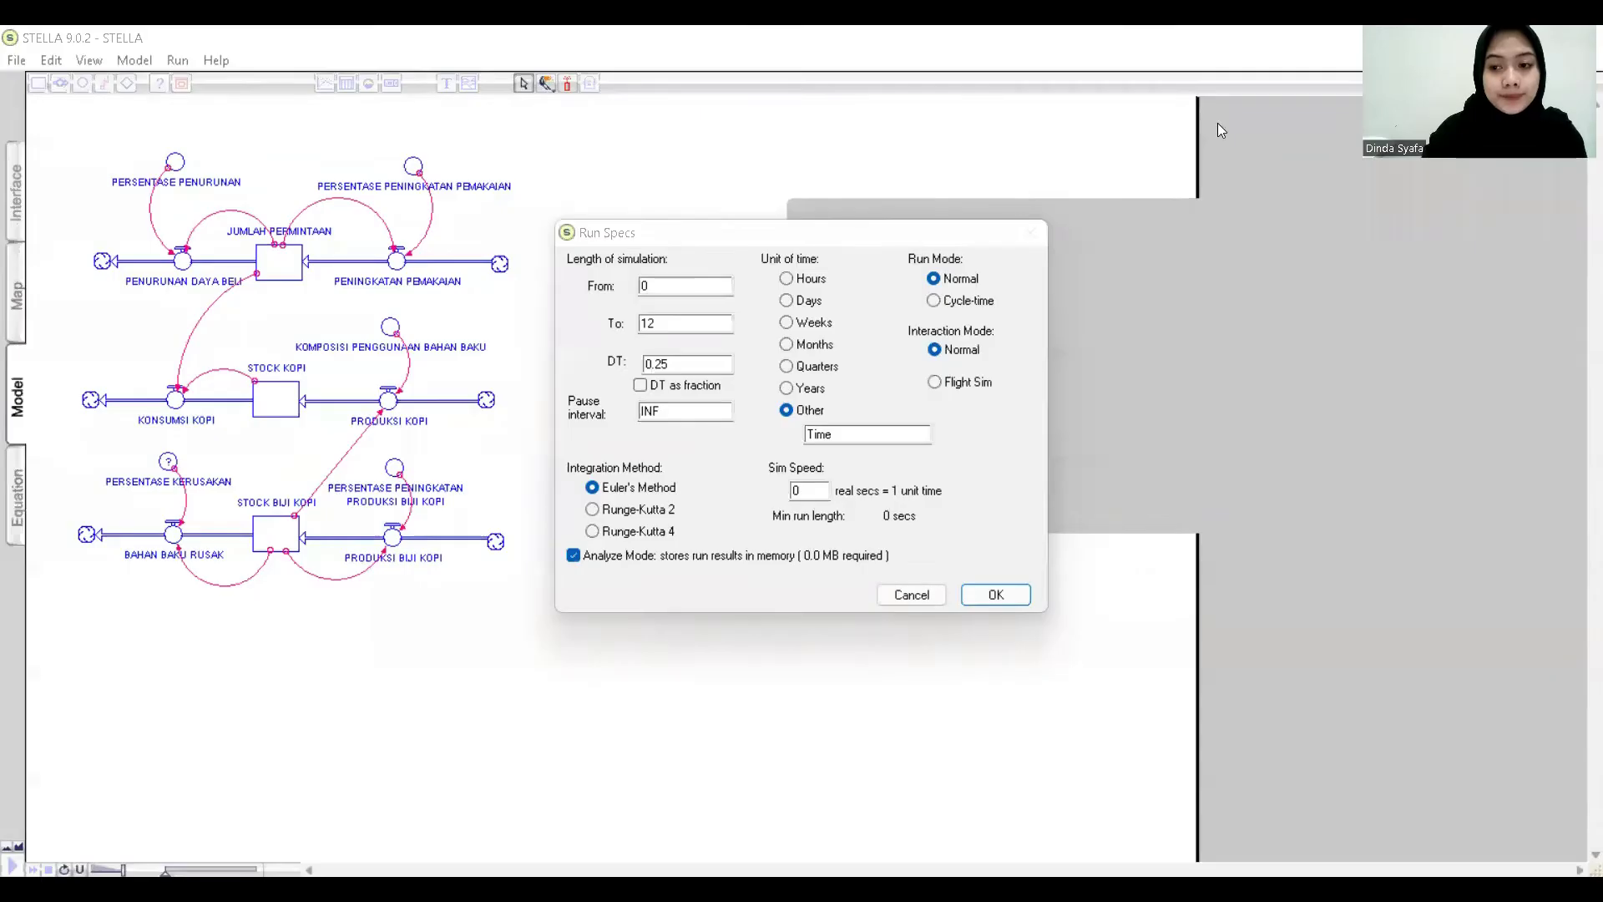
{"action": "left_click", "coordinate": [695, 287]}
{"action": "type", "text": "1"}
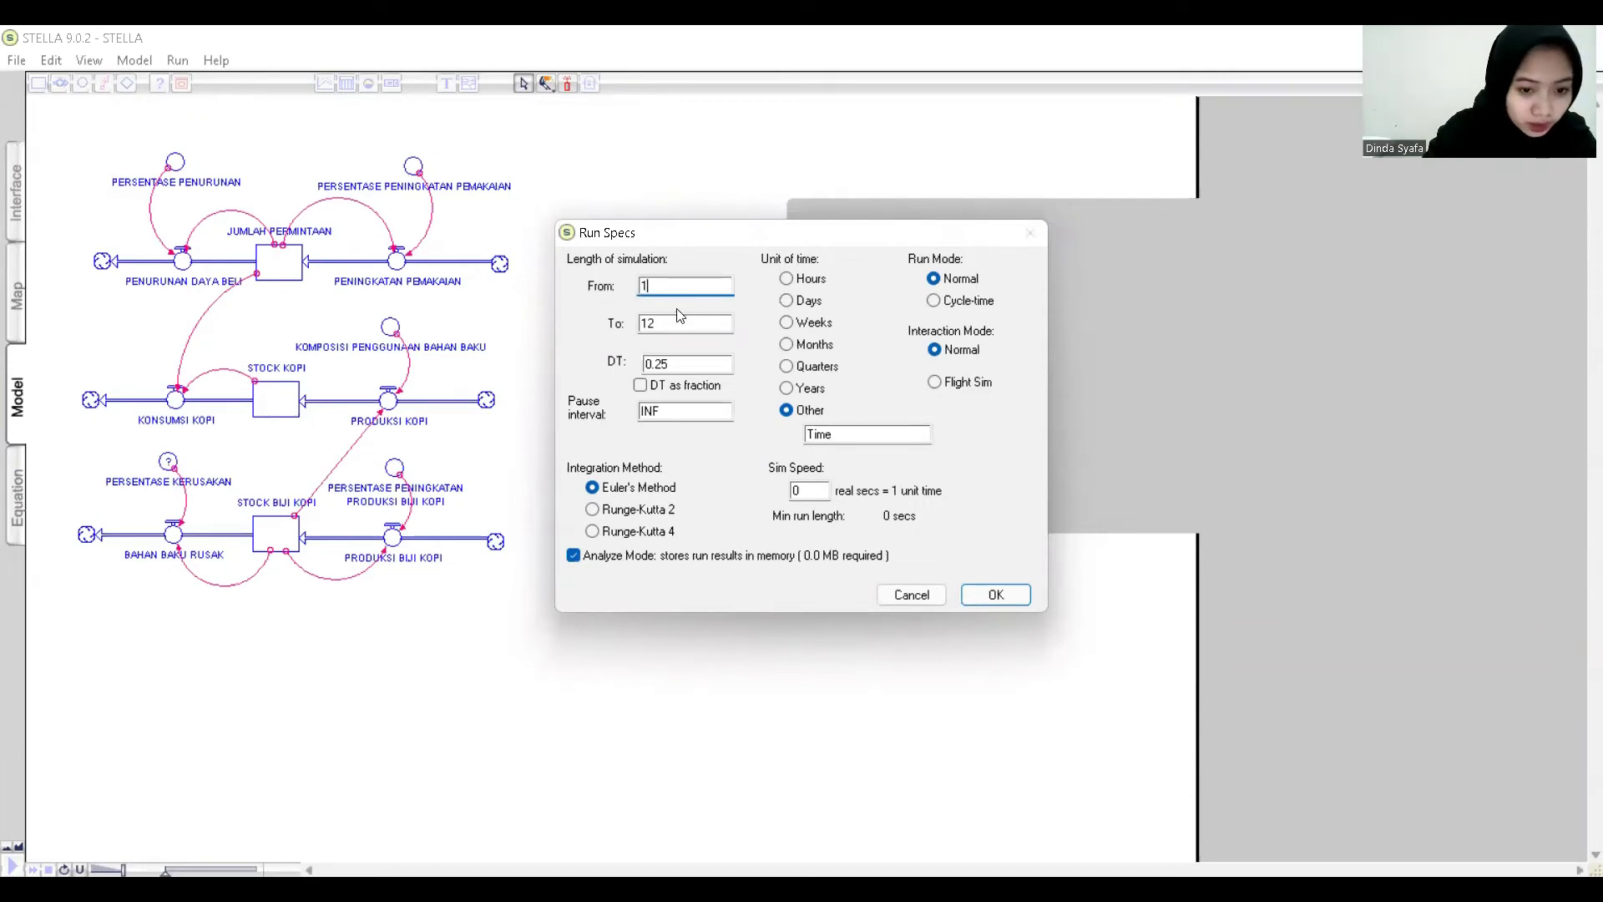
{"action": "left_click", "coordinate": [679, 362]}
{"action": "key", "text": "BackSpace"}
{"action": "key", "text": "BackSpace"}
{"action": "key", "text": "BackSpace"}
{"action": "key", "text": "BackSpace"}
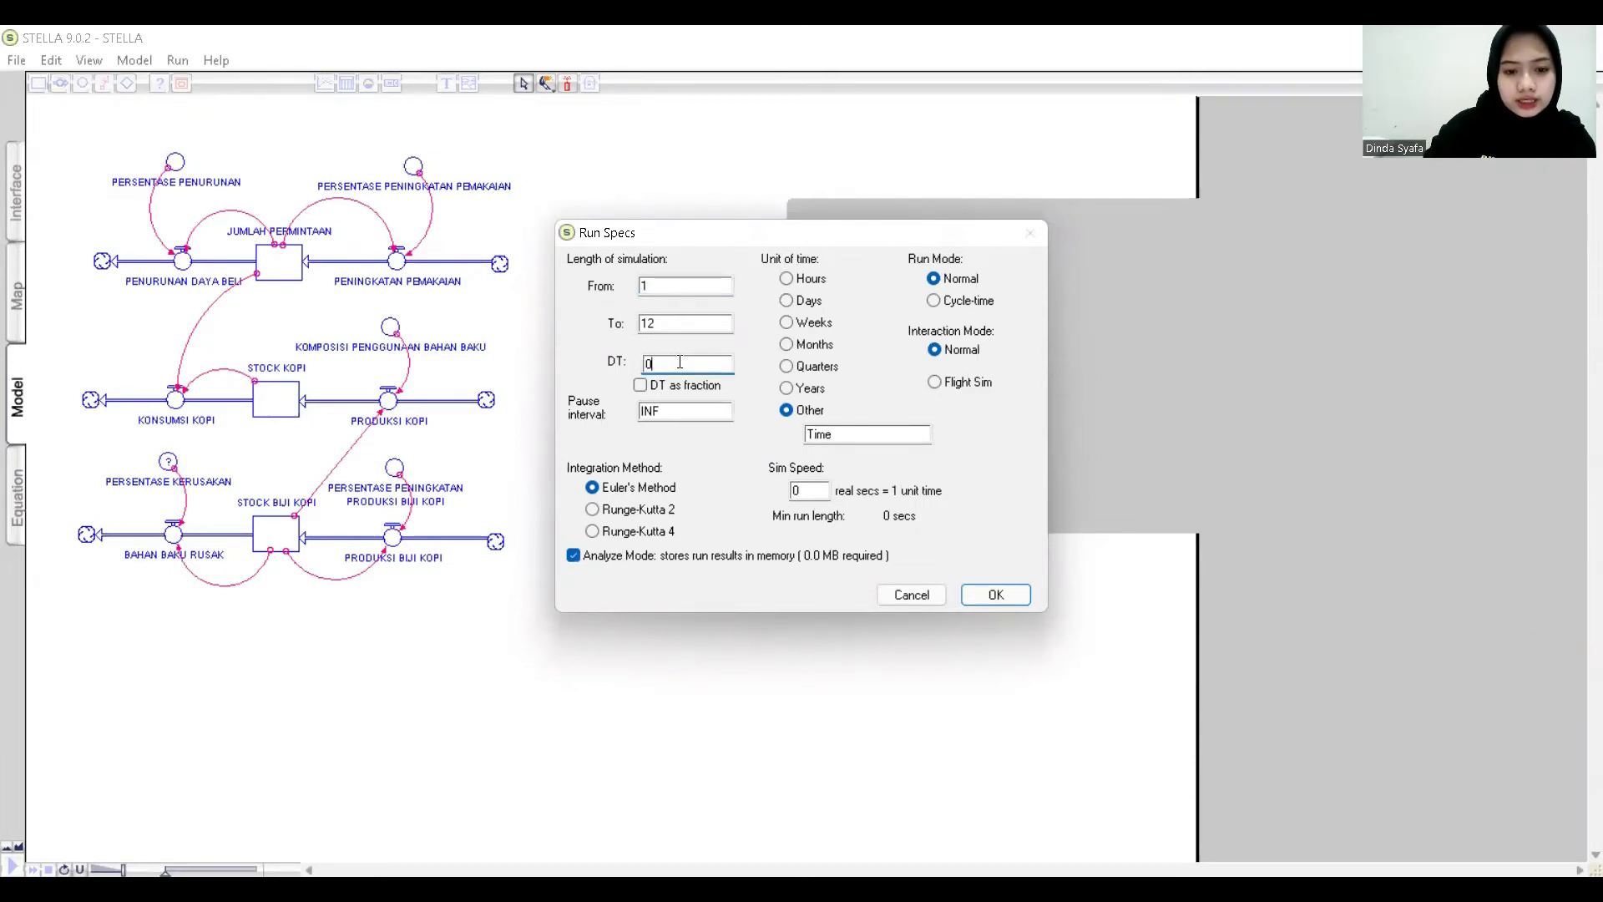
{"action": "type", "text": "1"}
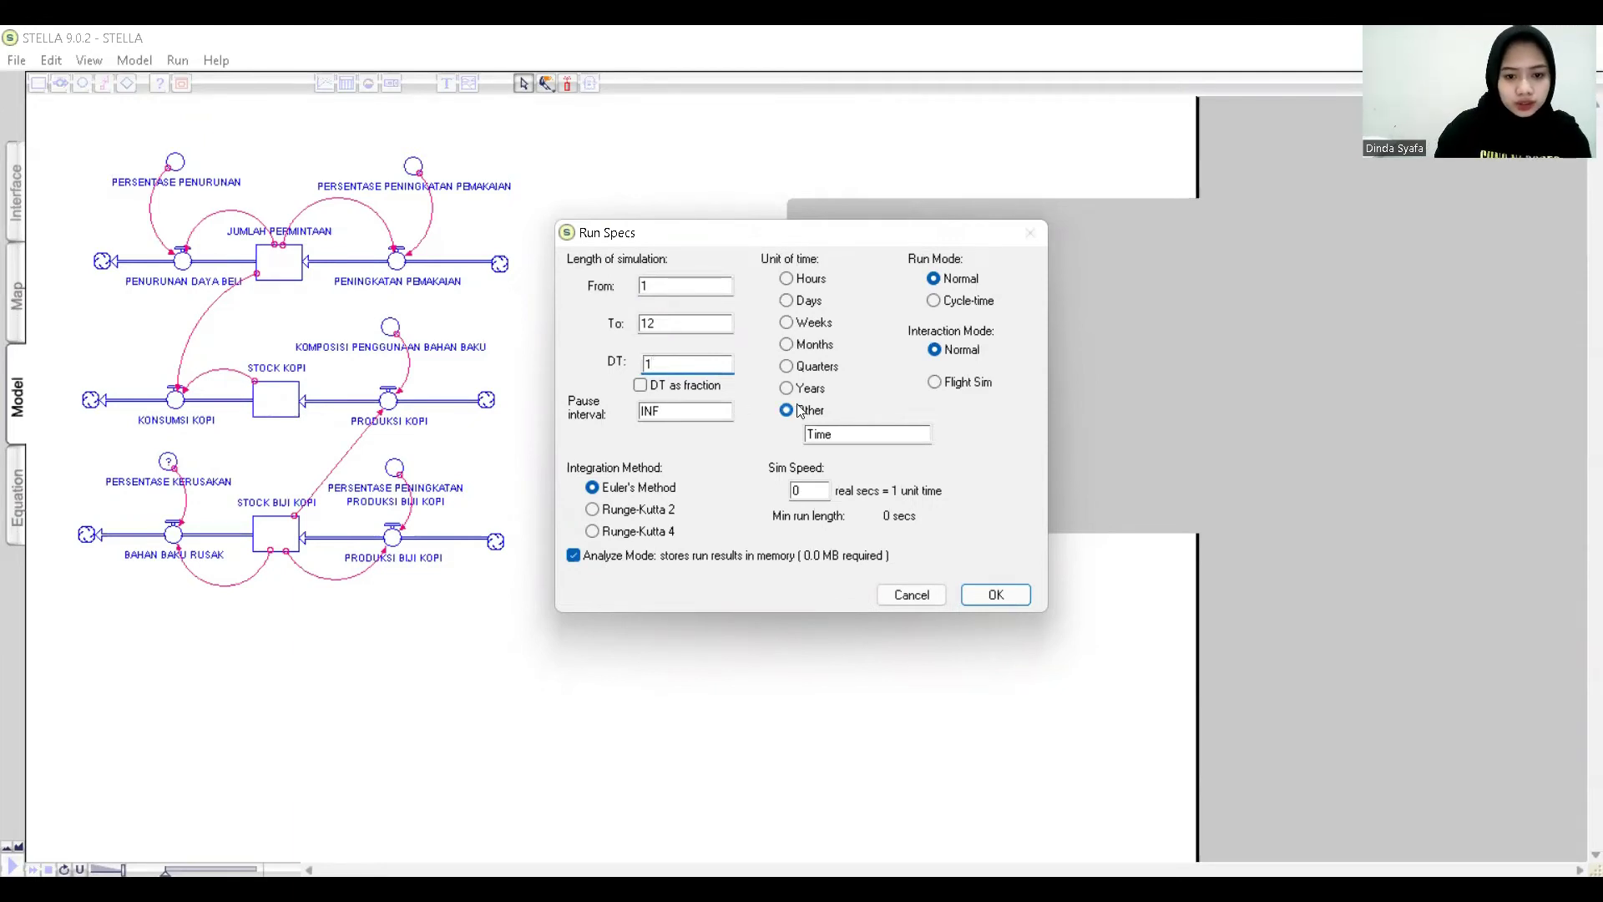
{"action": "left_click", "coordinate": [786, 345]}
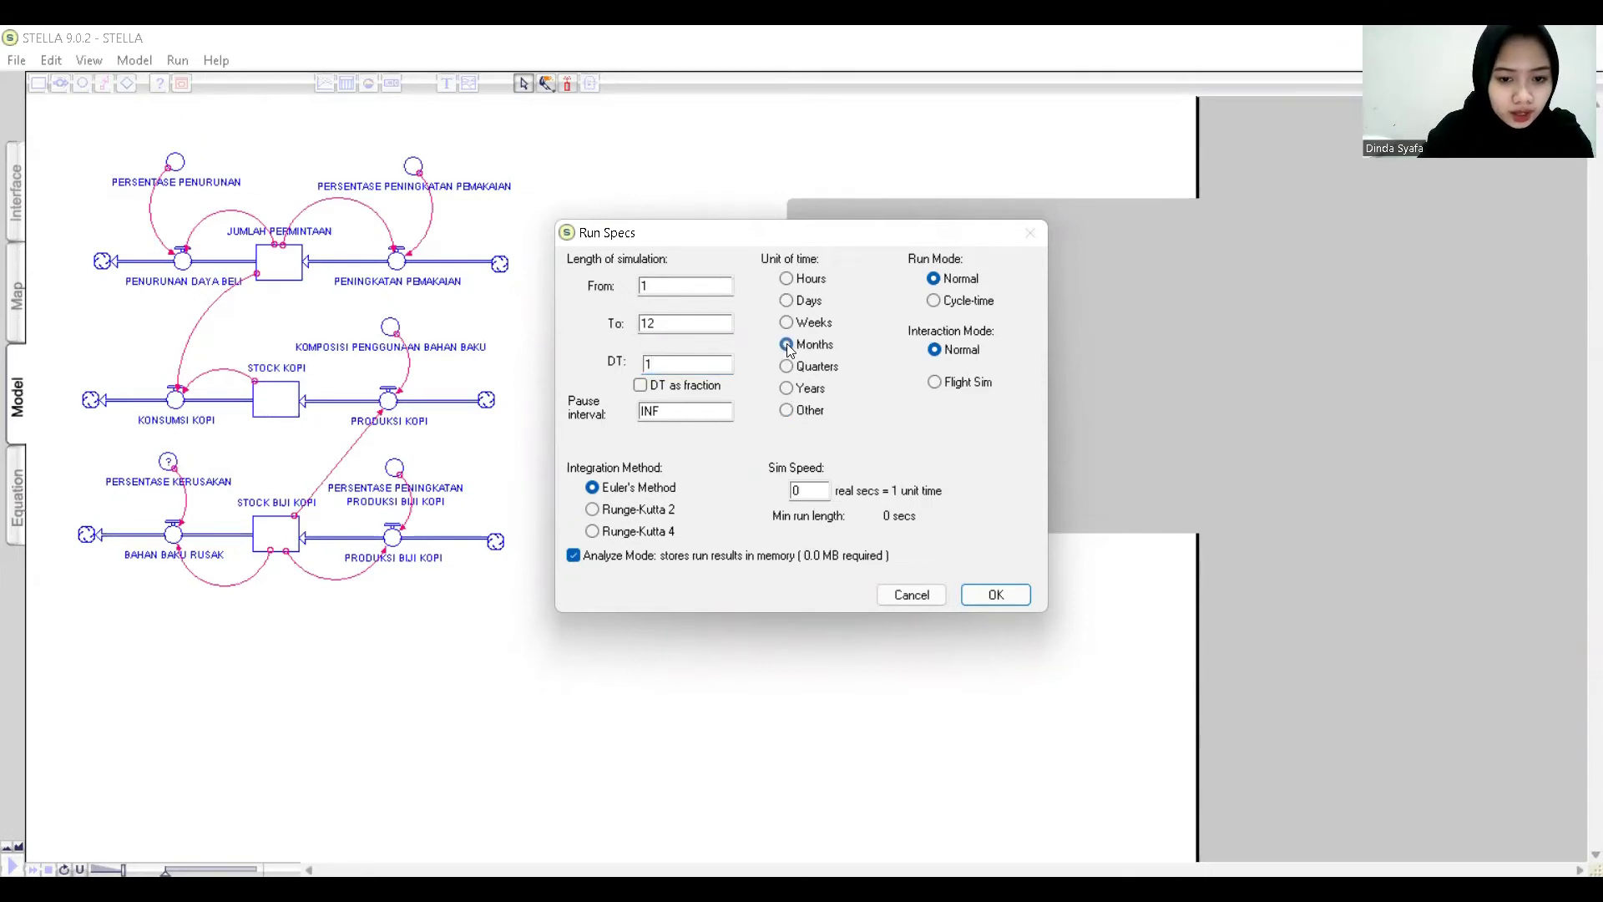
{"action": "left_click", "coordinate": [996, 596]}
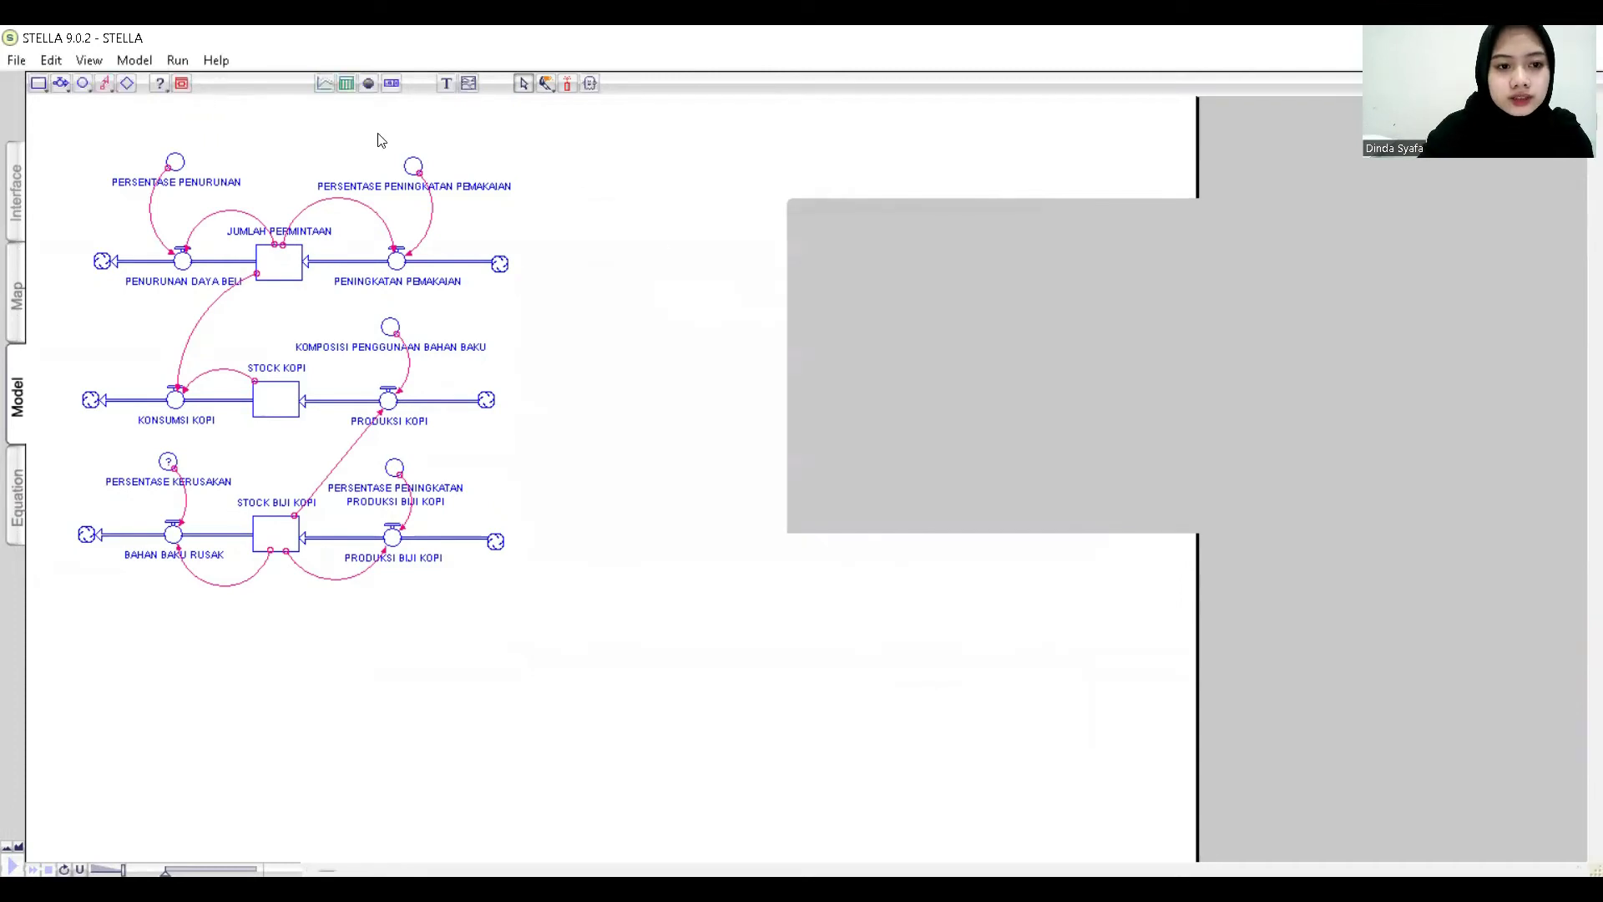
Try to run the simulation.
{"action": "left_click", "coordinate": [177, 62]}
{"action": "left_click", "coordinate": [203, 84]}
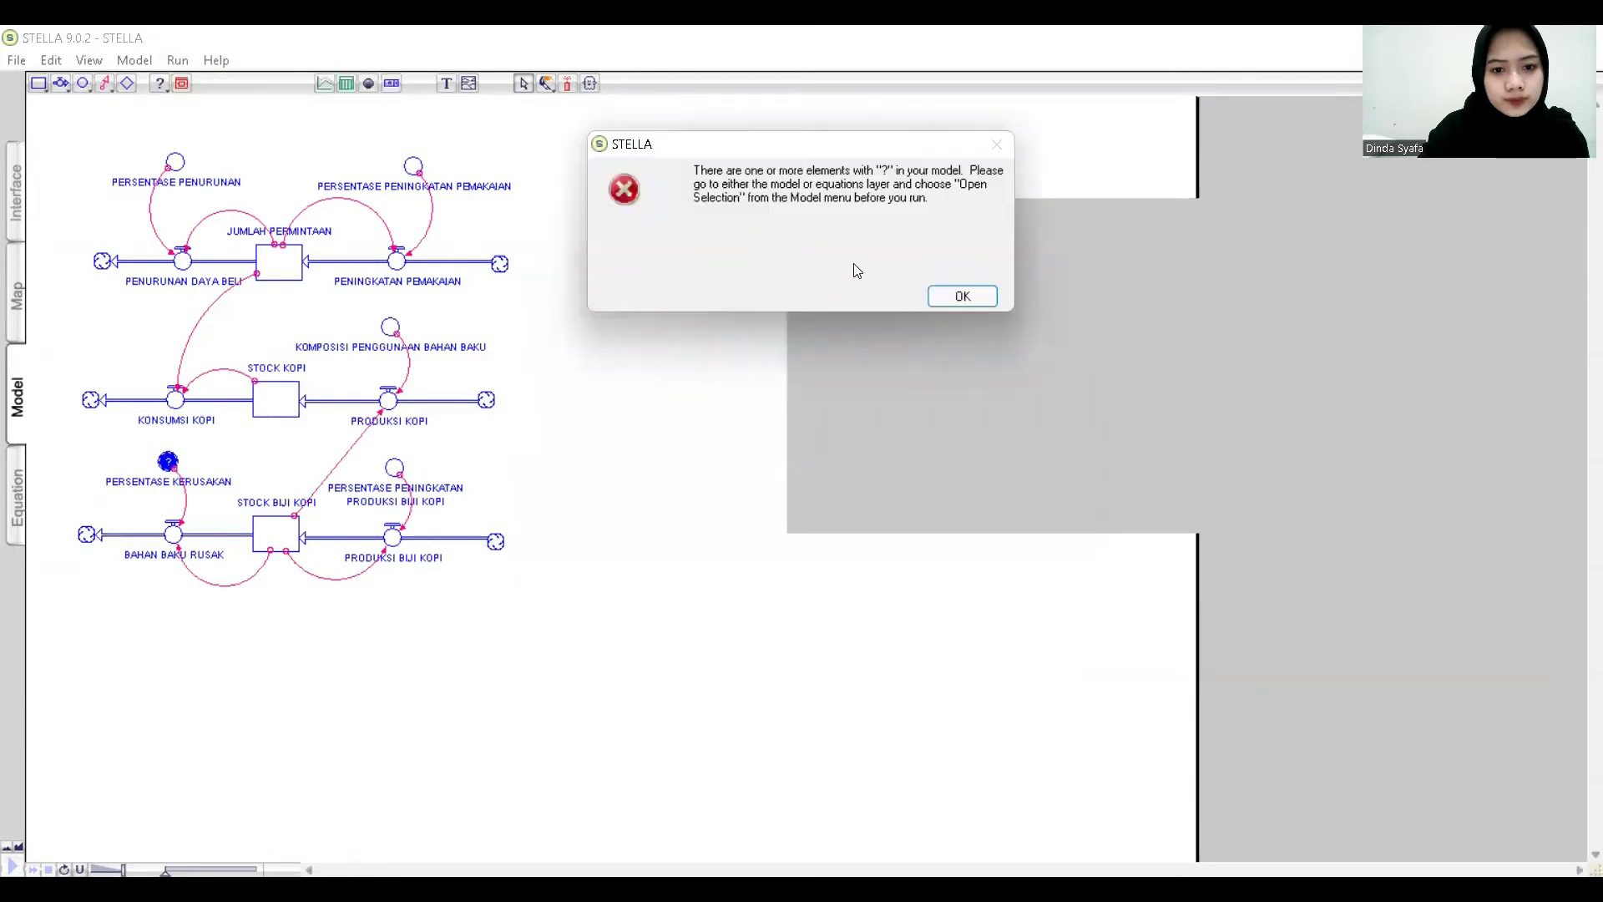
{"action": "left_click", "coordinate": [958, 298]}
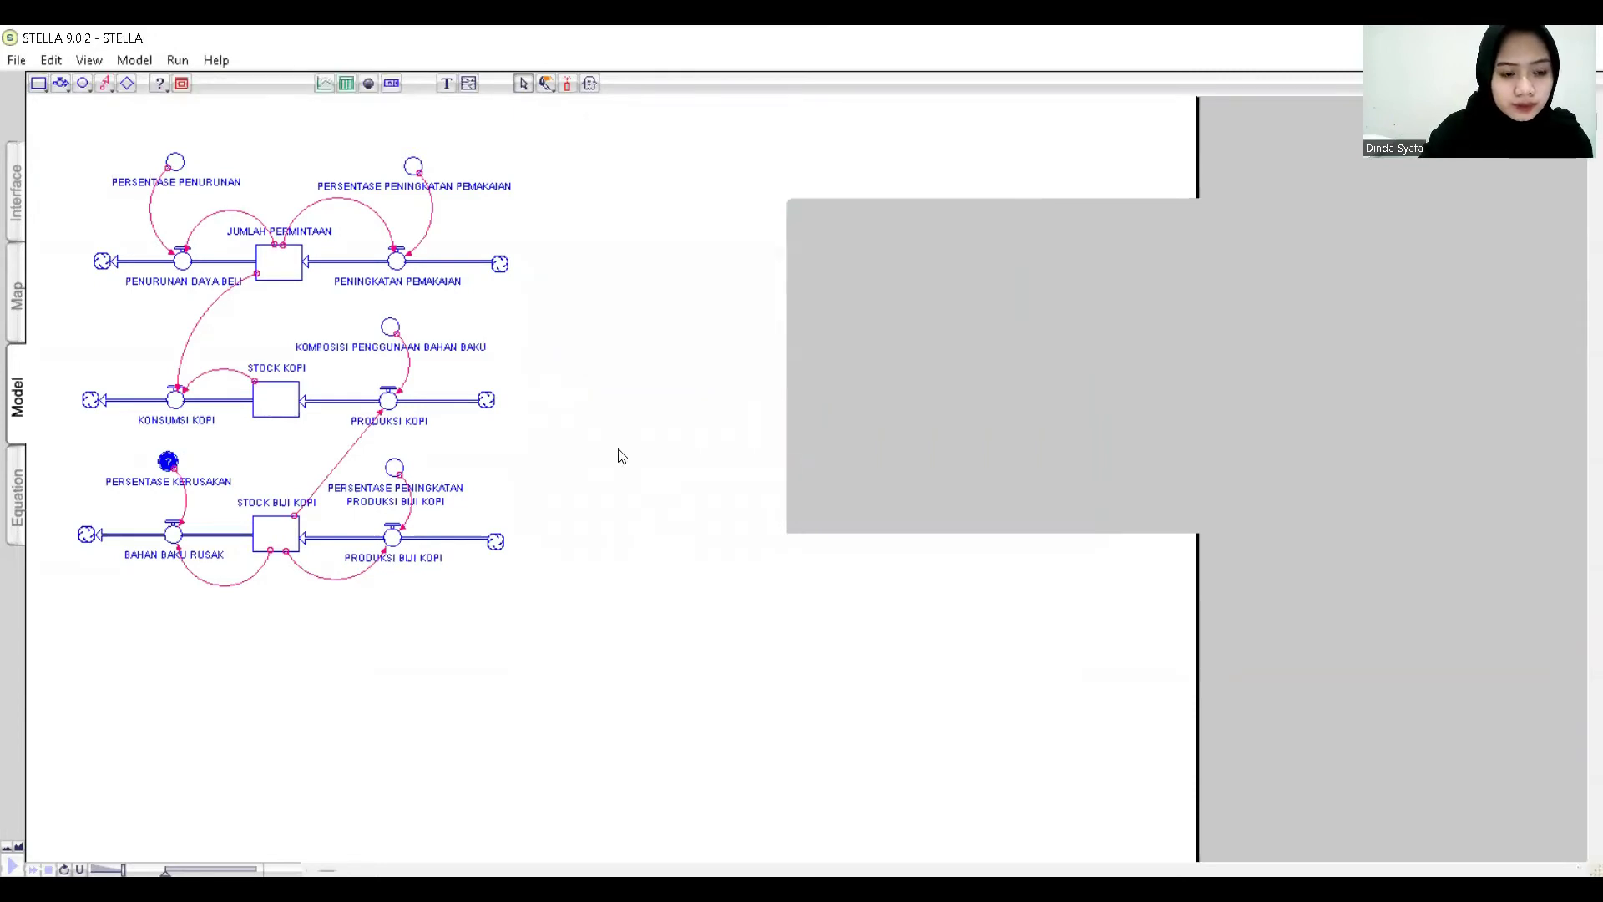
Define the PERSENTASE KERUSAKAN converter with the value 0.01.
{"action": "left_click", "coordinate": [169, 464]}
{"action": "double_click", "coordinate": [168, 463]}
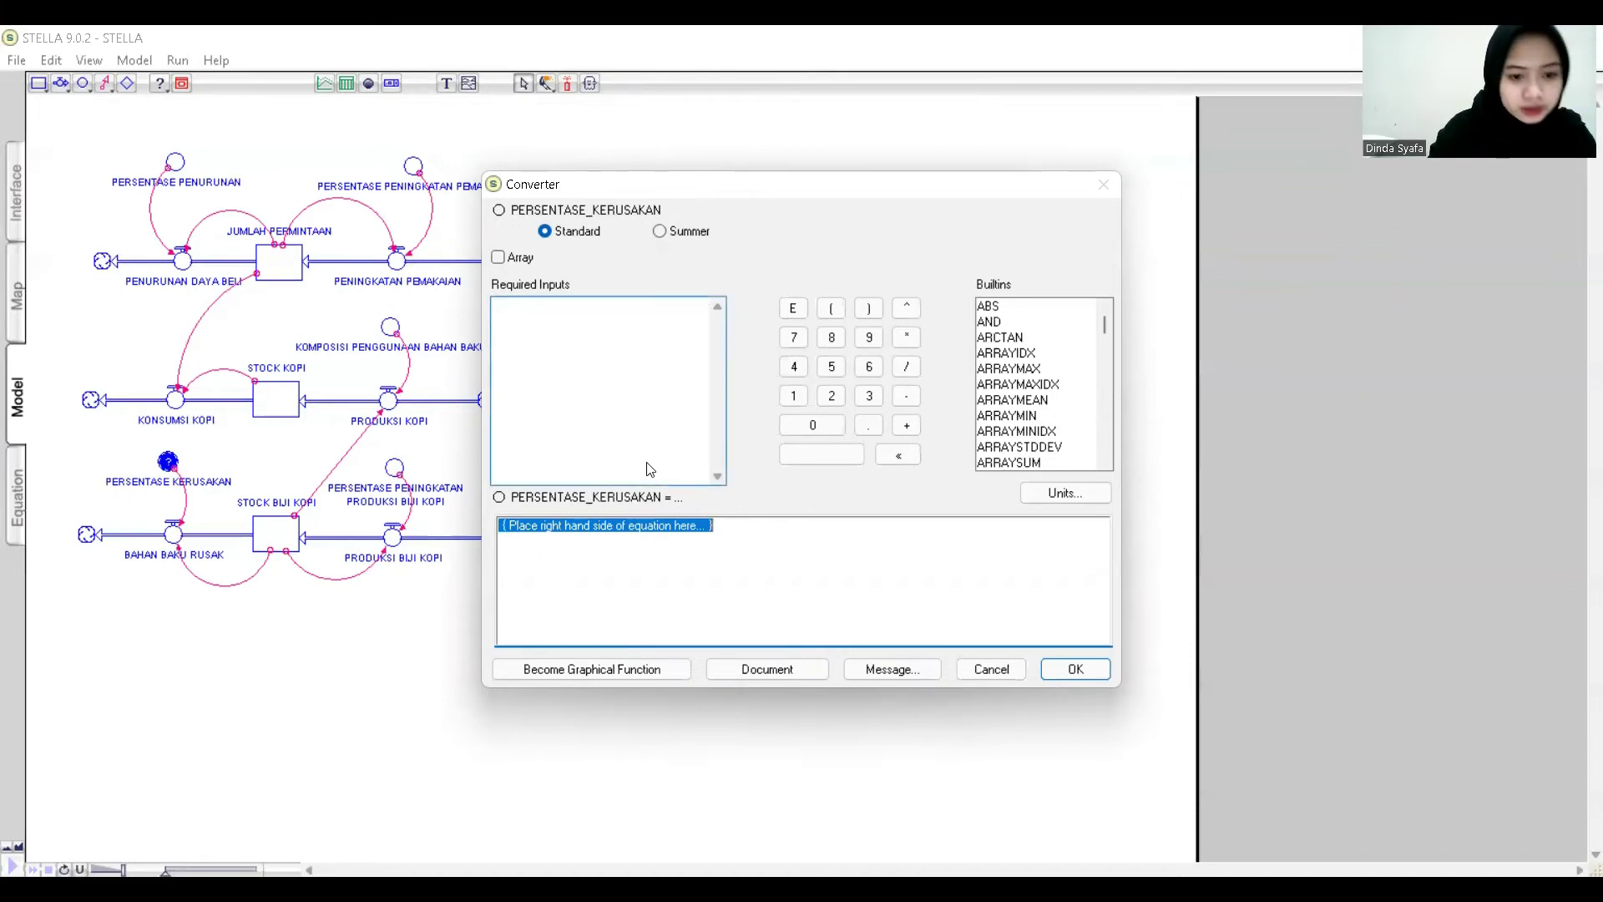
{"action": "type", "text": "0.01"}
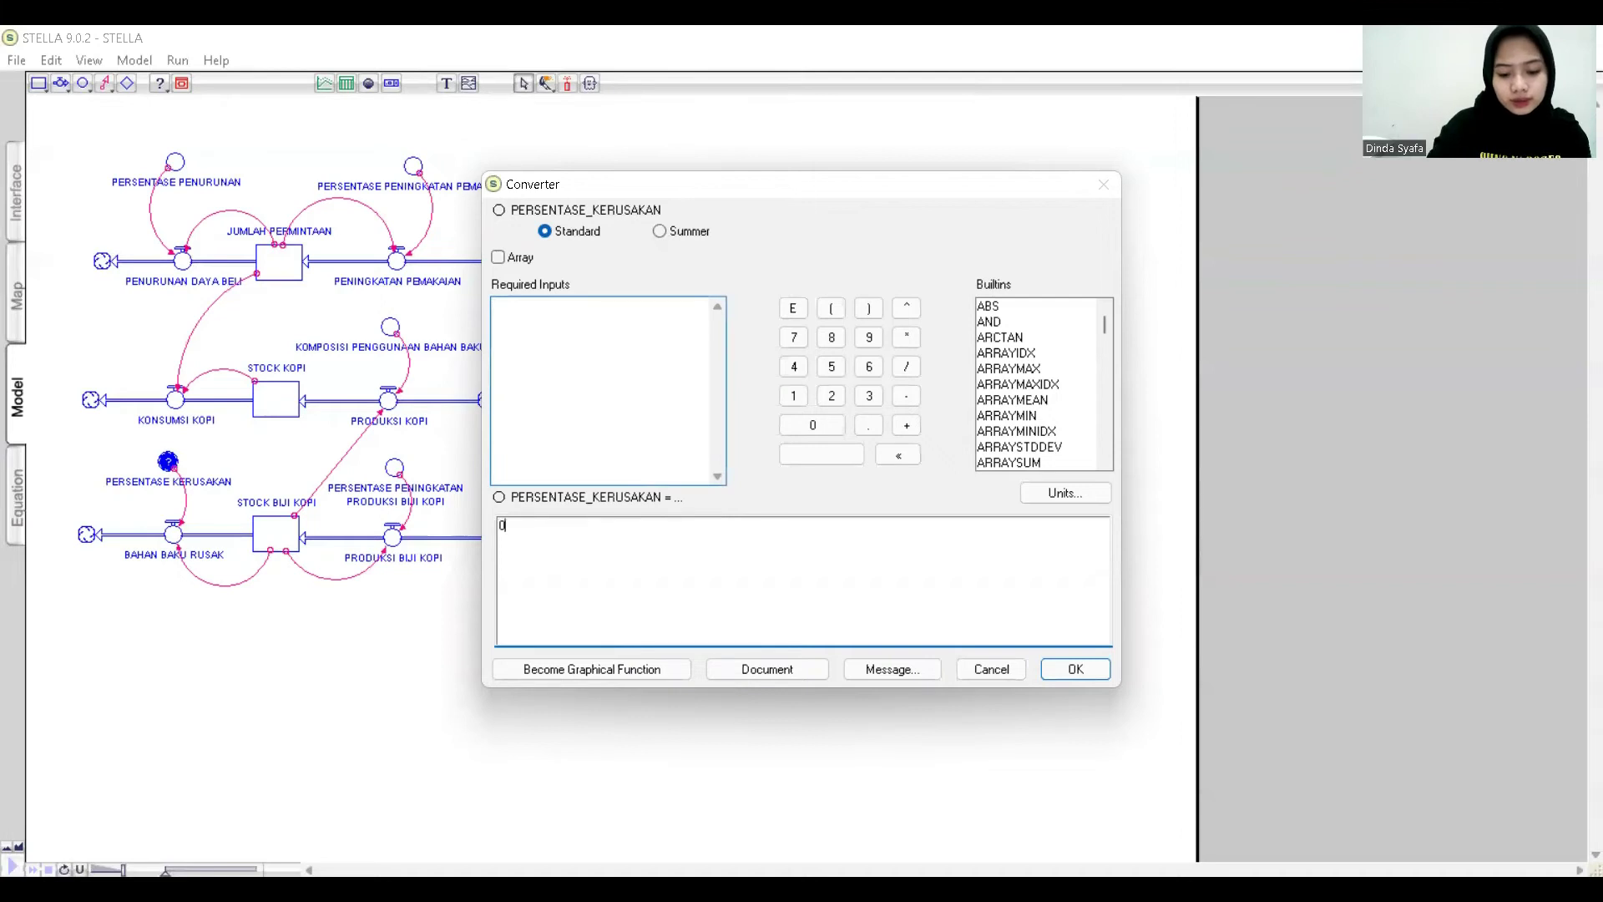
{"action": "left_click", "coordinate": [1073, 668]}
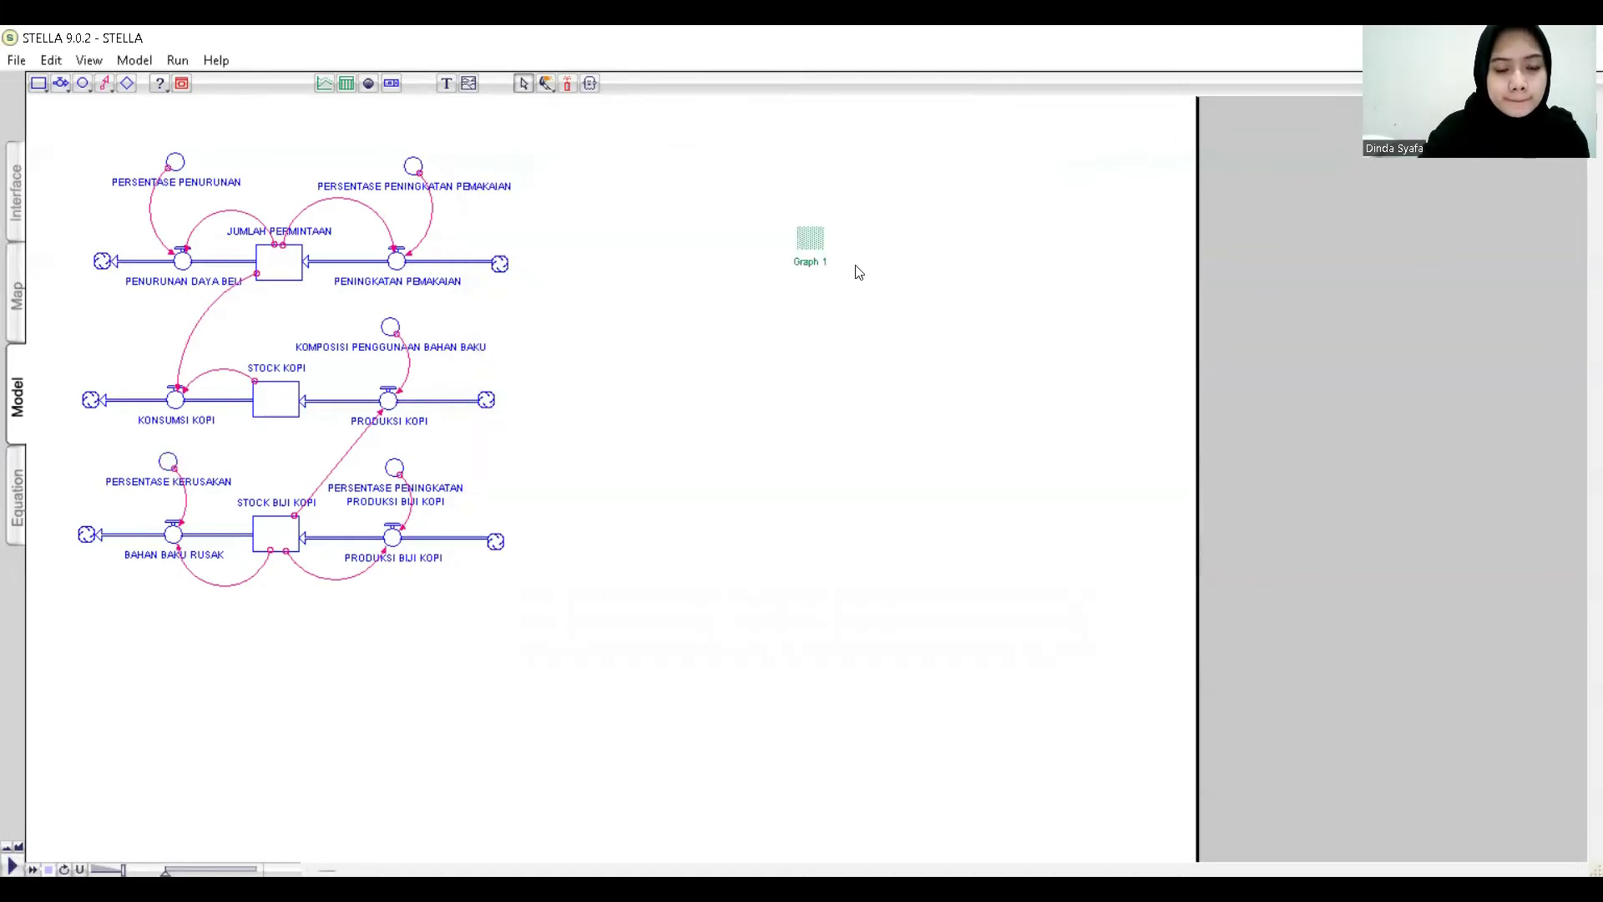
Open Graph 1, run the simulation to plot its variables, and close the floating graph window.
{"action": "left_click", "coordinate": [811, 248]}
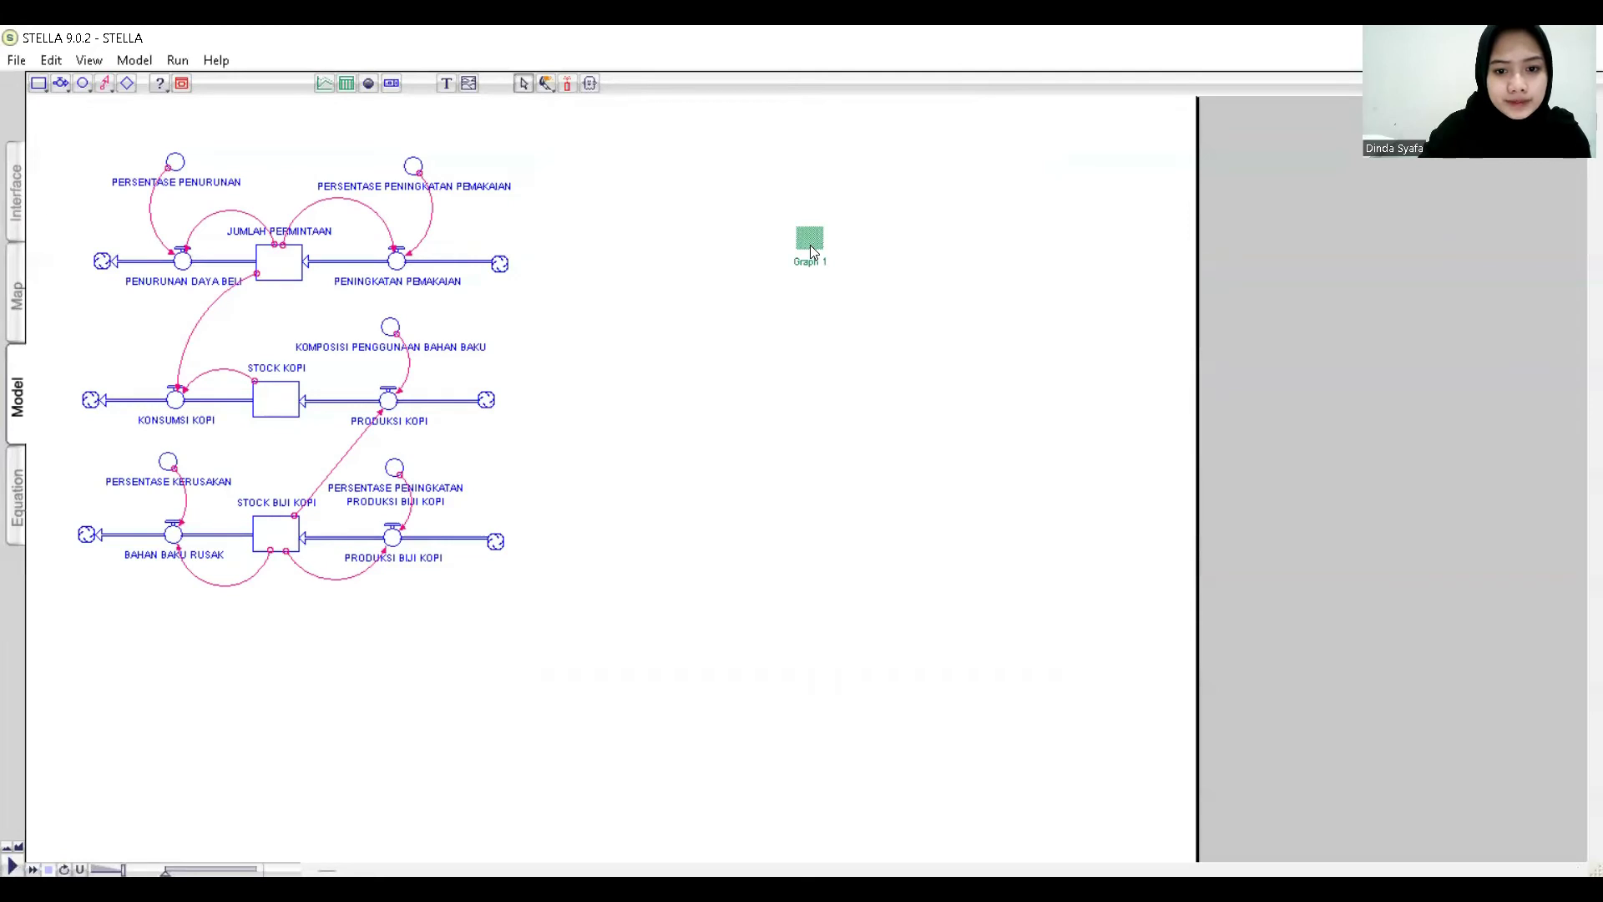
{"action": "double_click", "coordinate": [811, 249]}
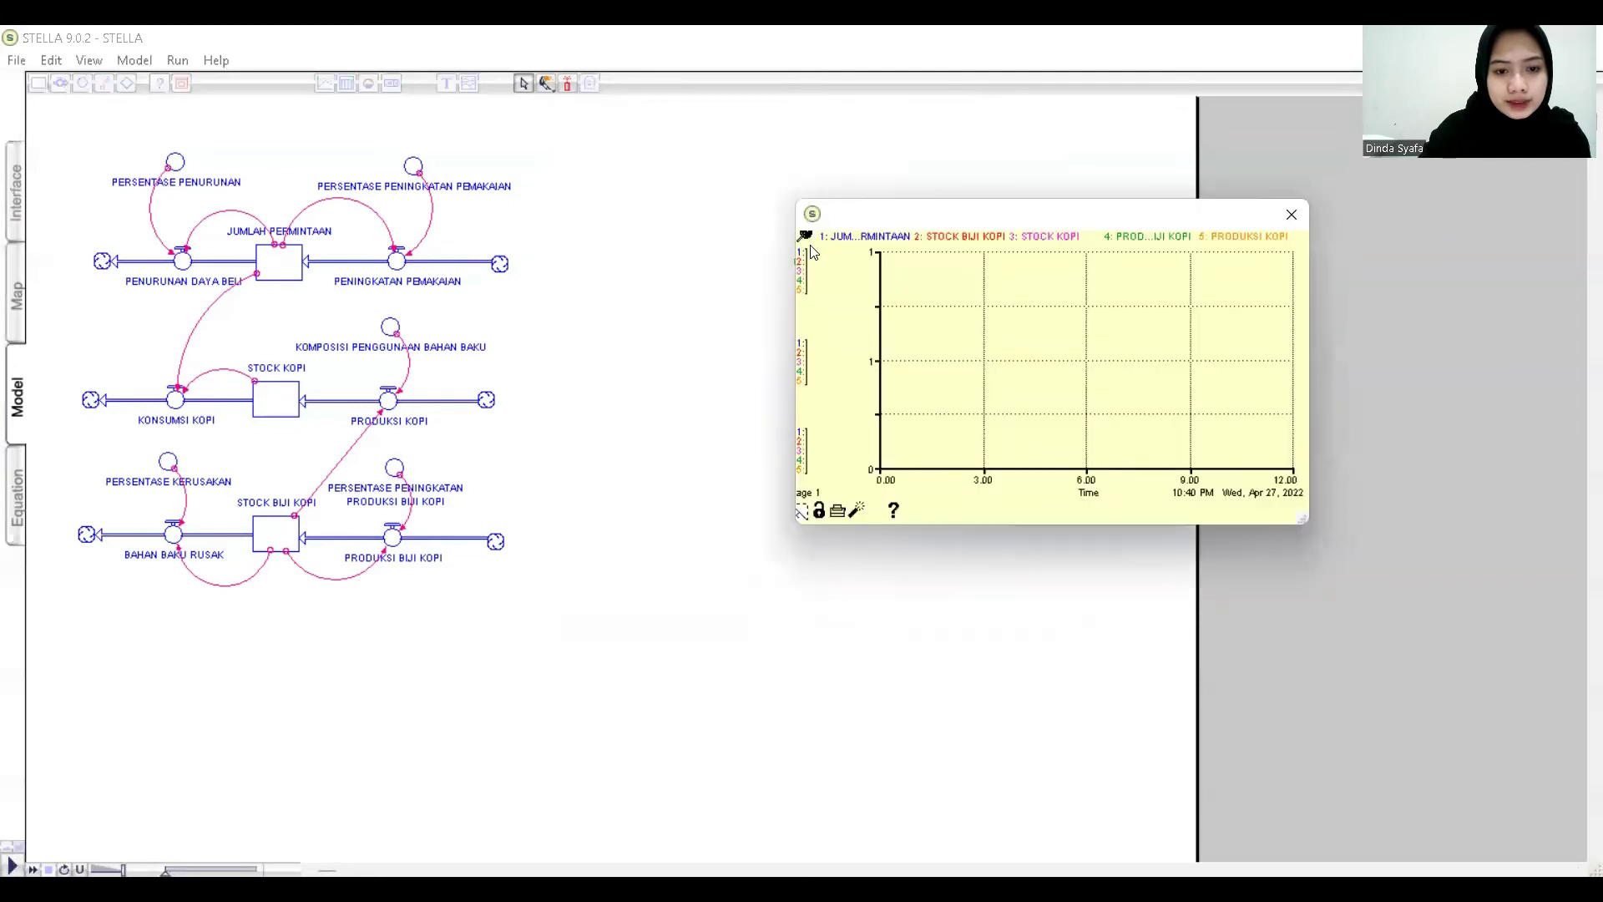
{"action": "left_click", "coordinate": [180, 64]}
{"action": "left_click", "coordinate": [202, 78]}
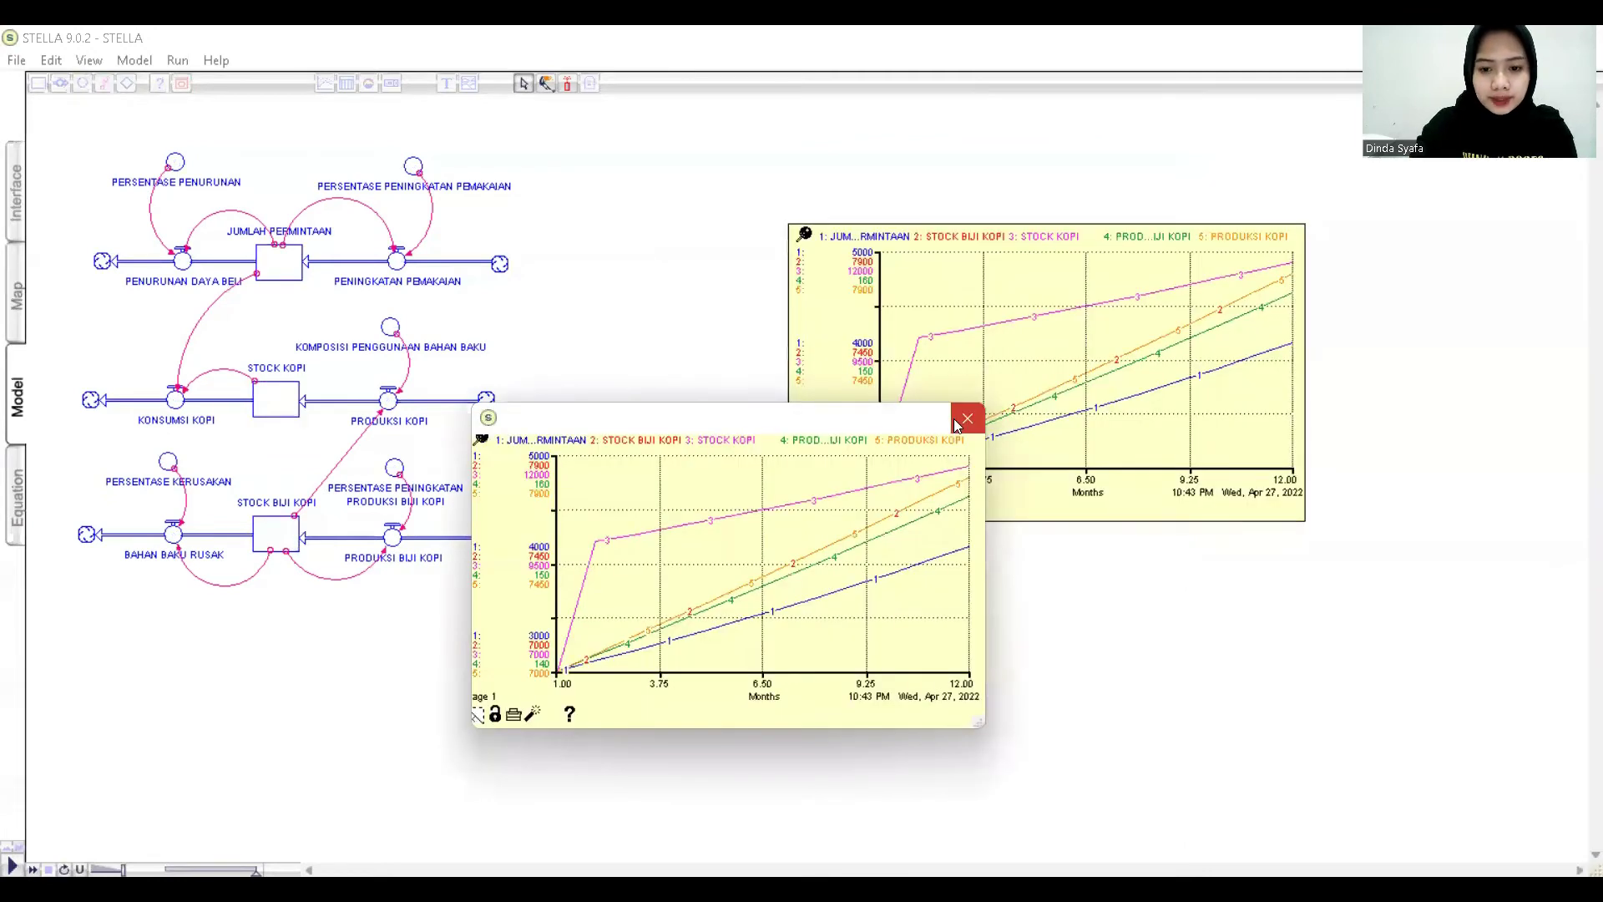
{"action": "left_click", "coordinate": [966, 415]}
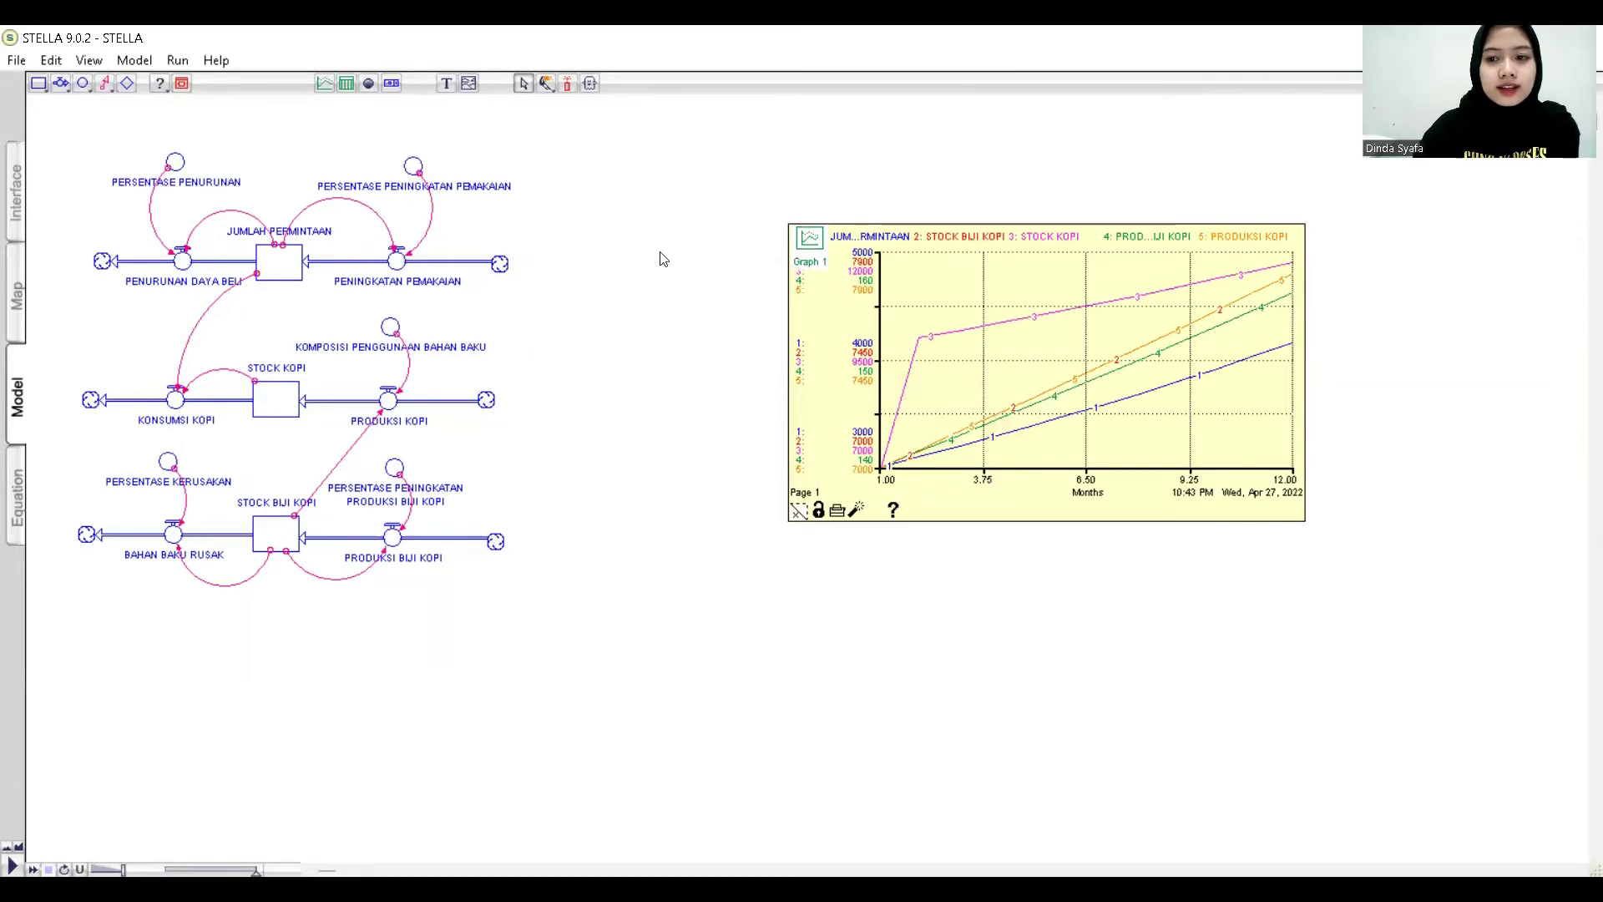
Add a table pad beside the model and move its window up over the graph.
{"action": "left_click", "coordinate": [347, 84]}
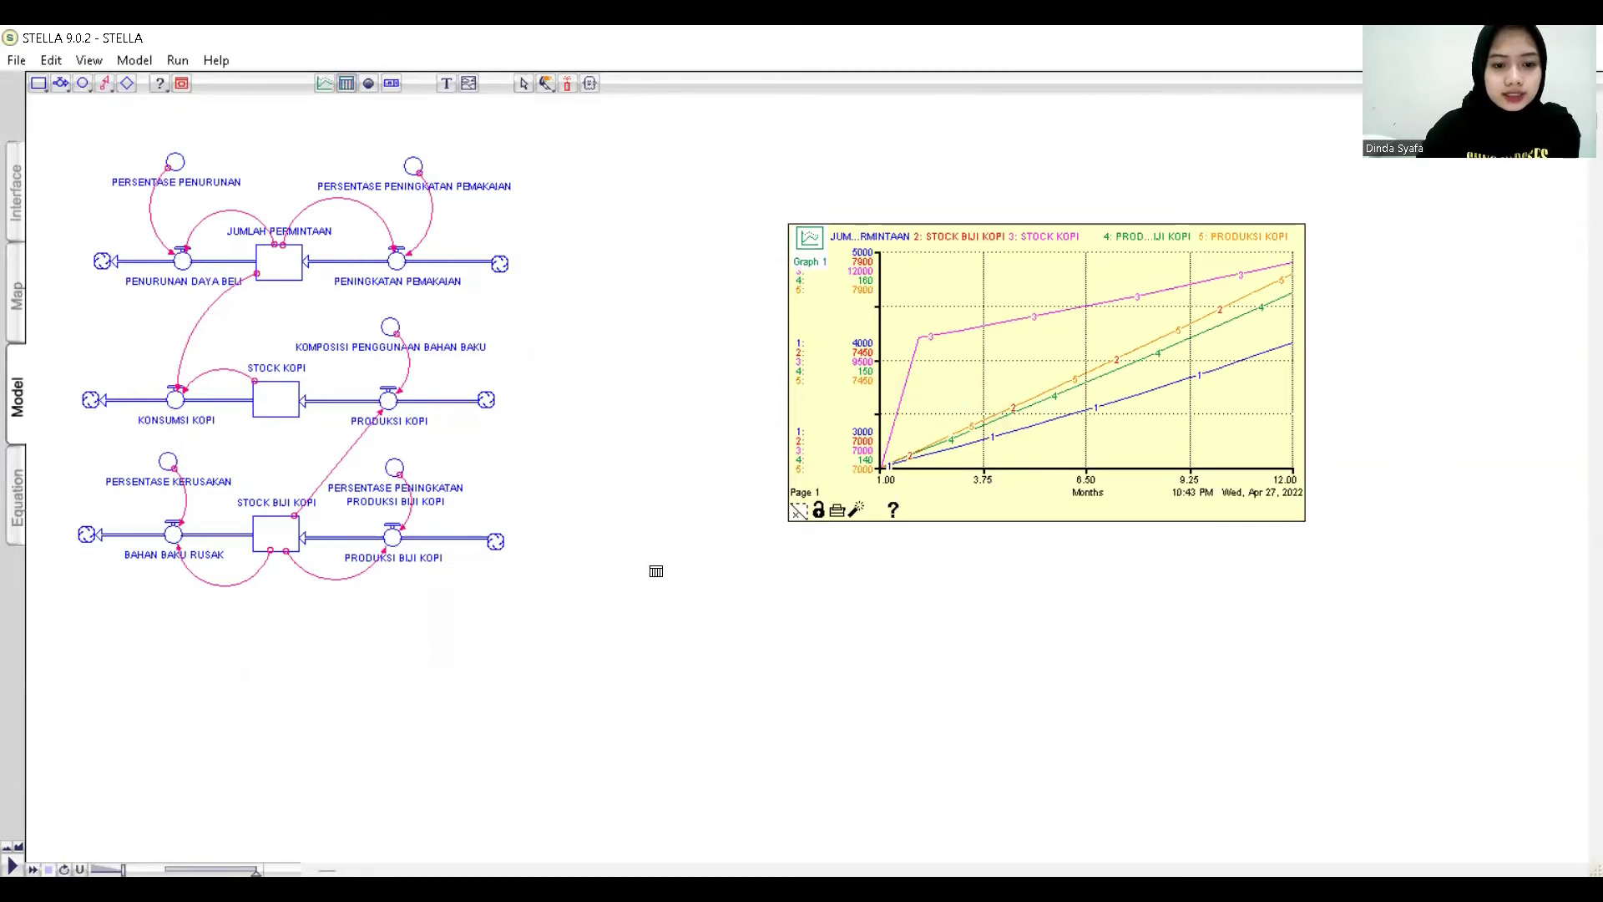
{"action": "left_click", "coordinate": [665, 551]}
{"action": "left_click_drag", "start_coordinate": [924, 531], "coordinate": [924, 342]}
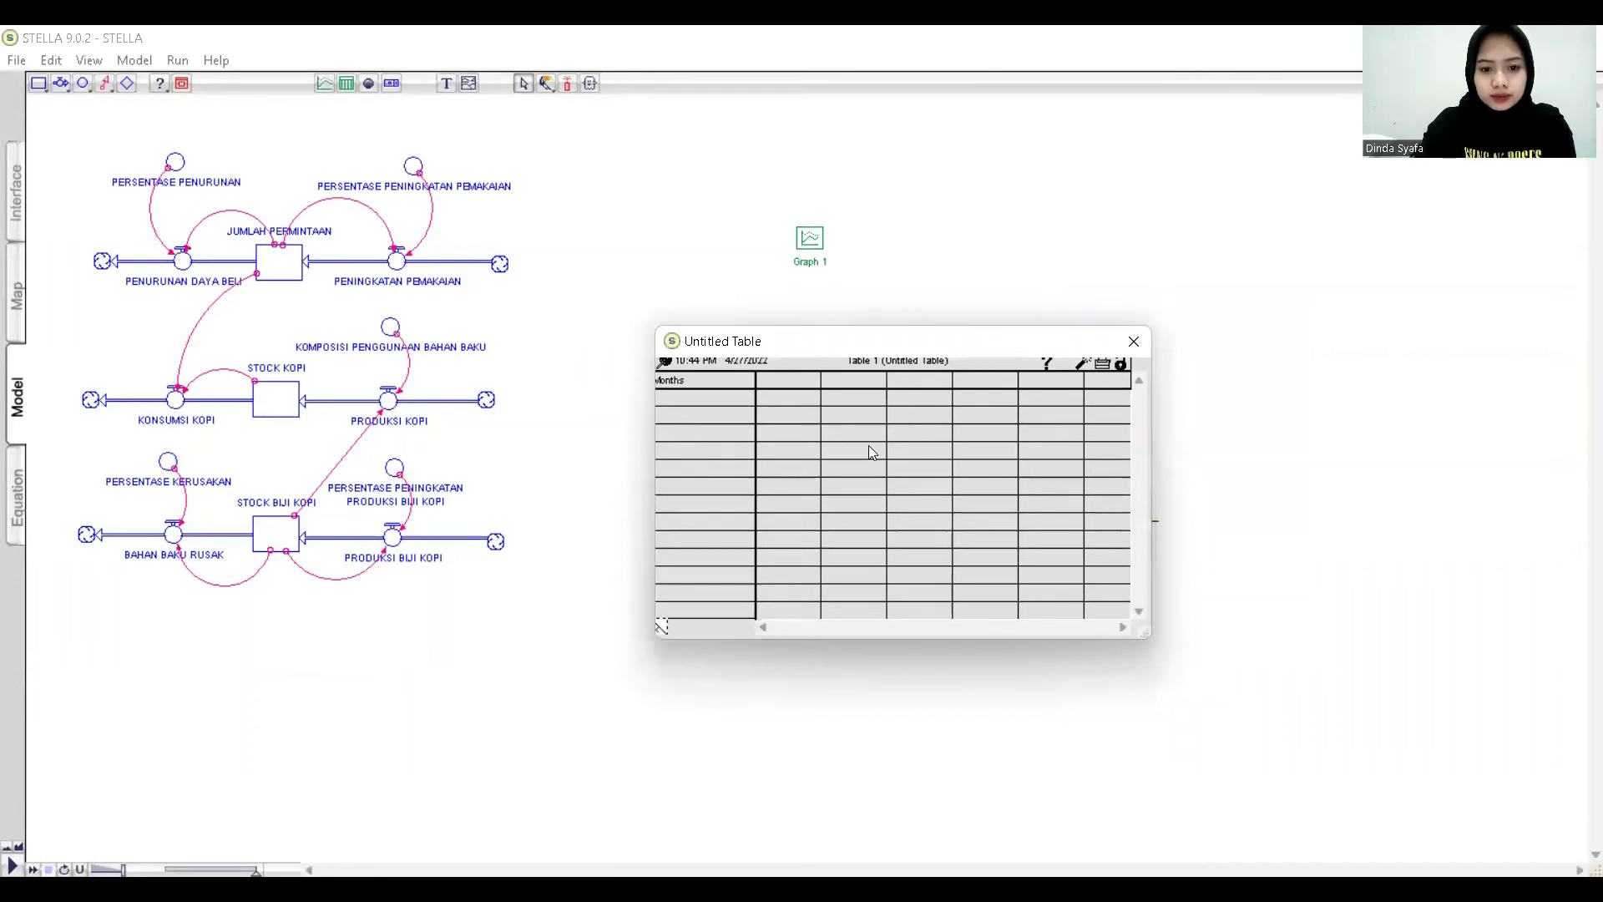
Define the table to report JUMLAH_PERMINTAAN, STOCK_BIJI_KOPI, STOCK_KOPI, KONSUMSI_KOPI and PRODUKSI_KOPI.
{"action": "double_click", "coordinate": [868, 451]}
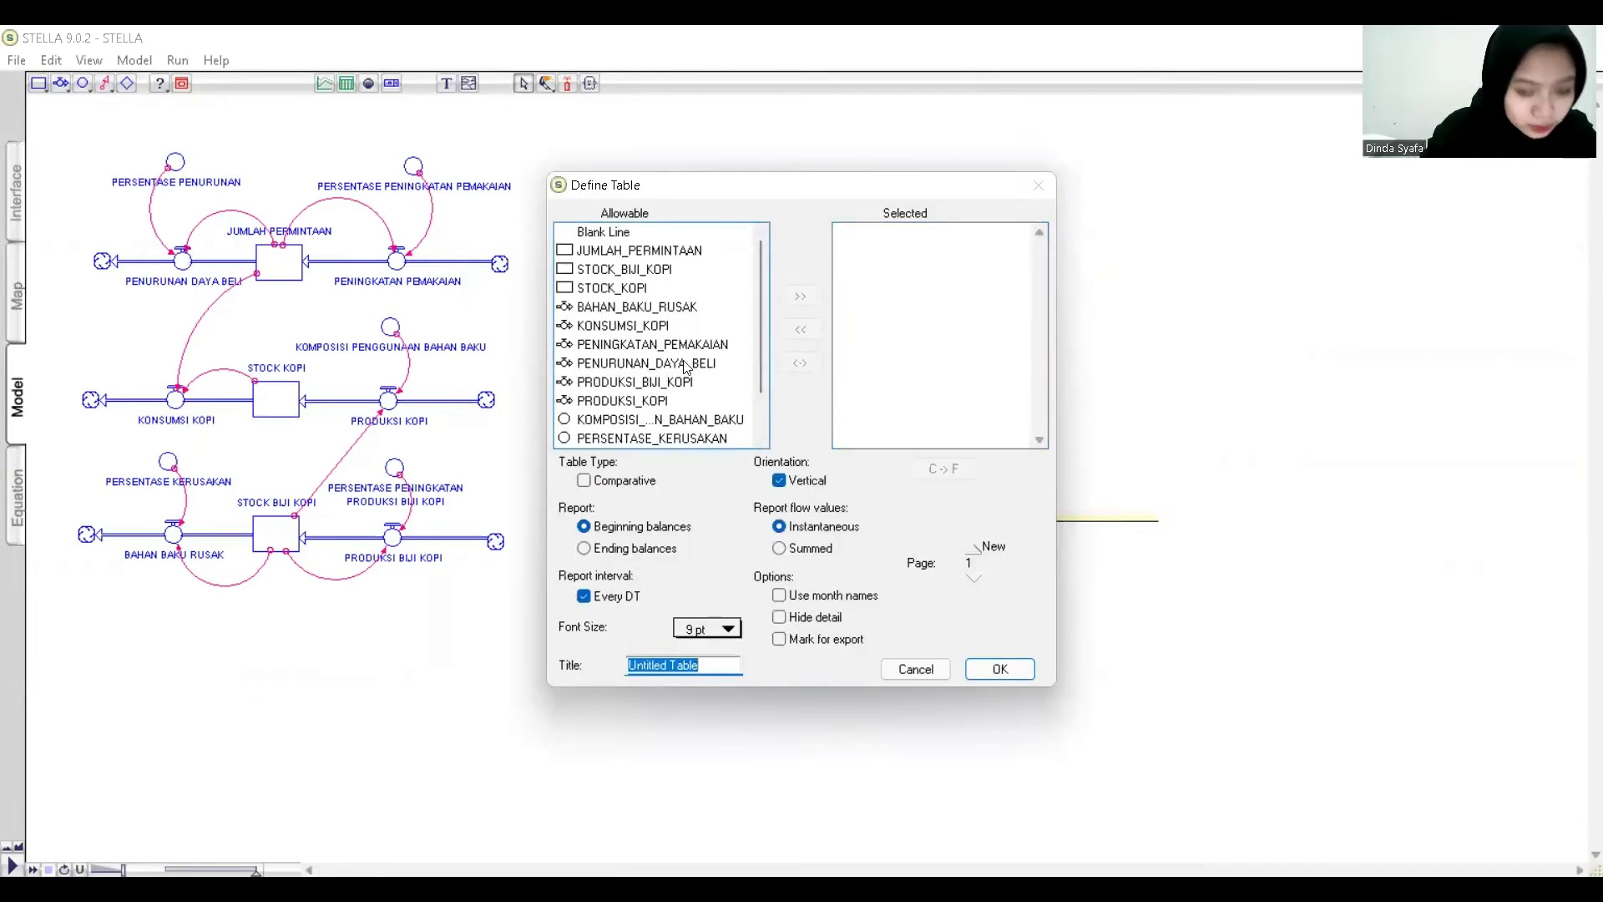
{"action": "double_click", "coordinate": [609, 250]}
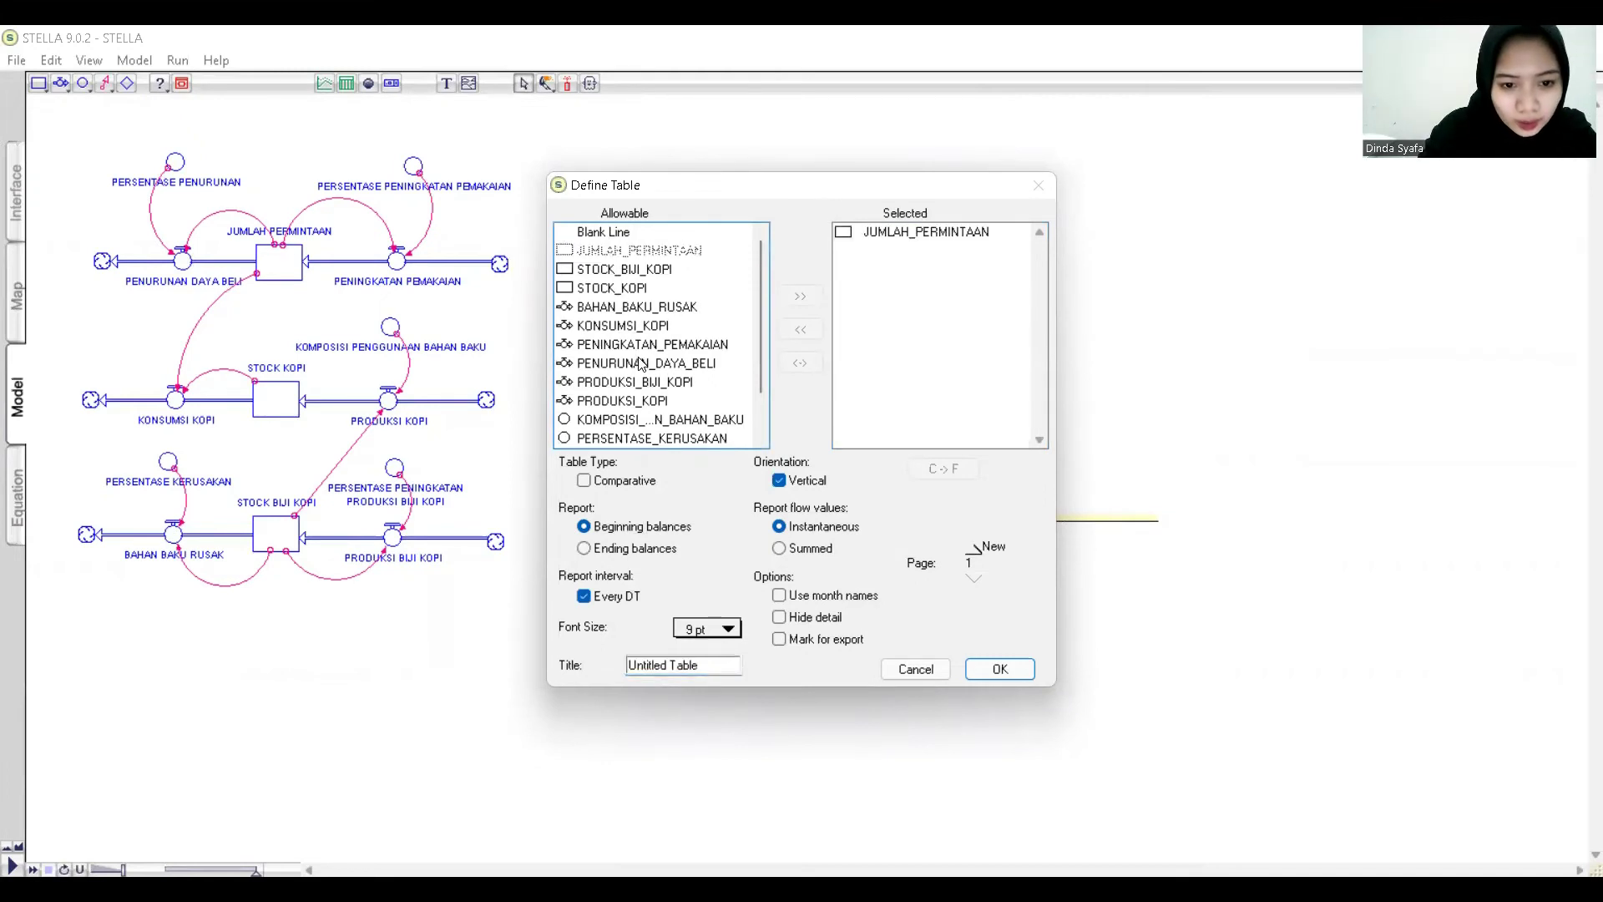
{"action": "double_click", "coordinate": [612, 269]}
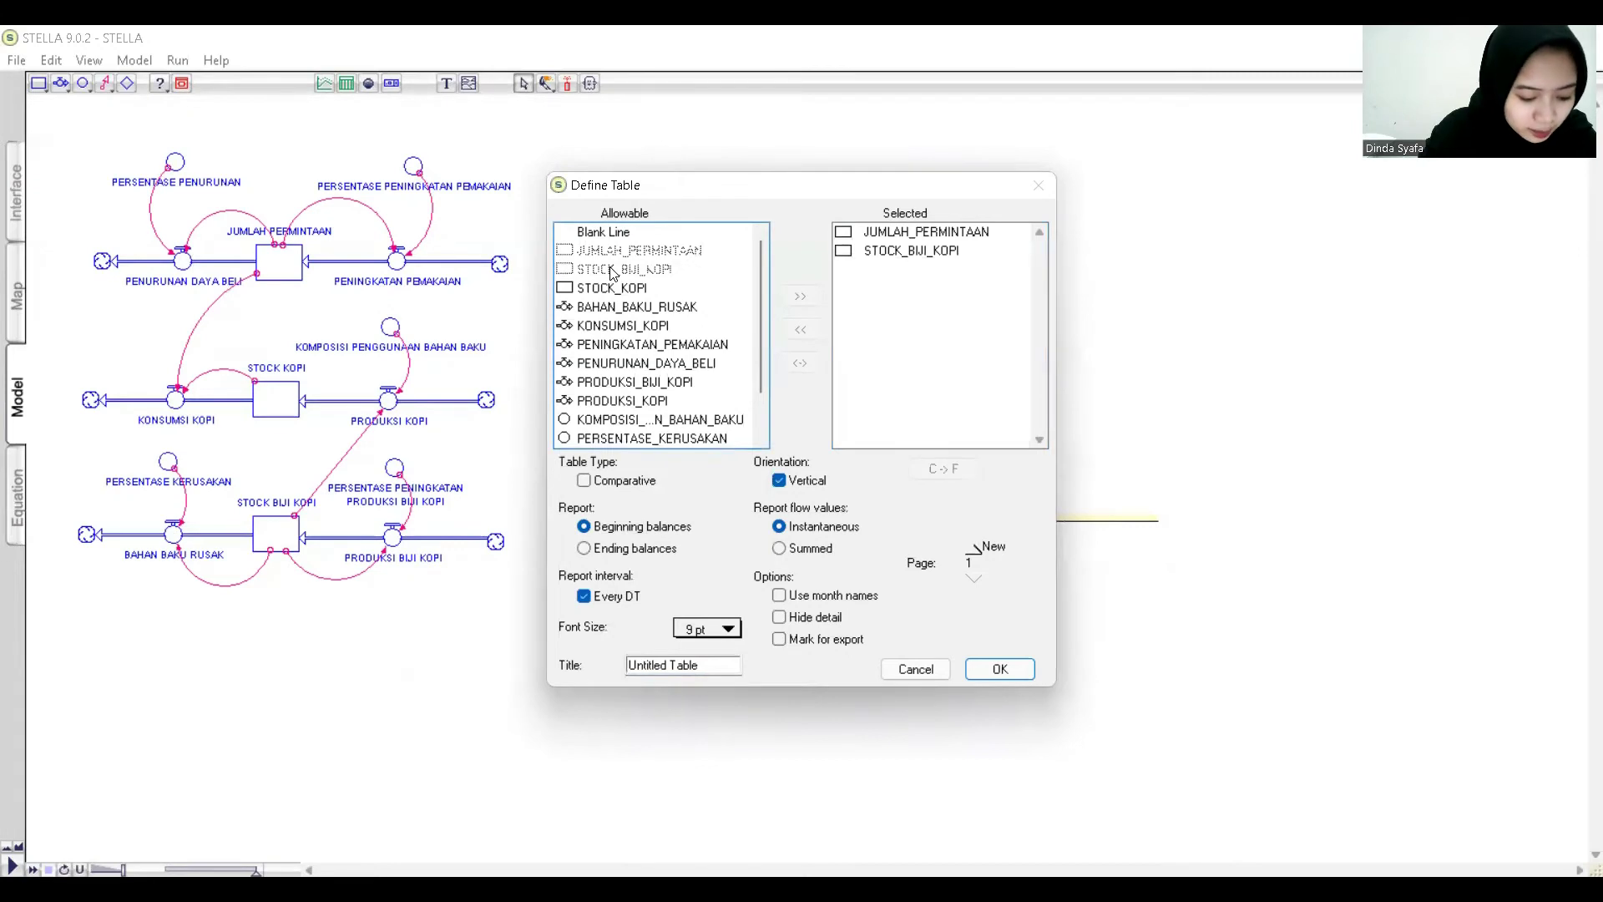
{"action": "double_click", "coordinate": [615, 289]}
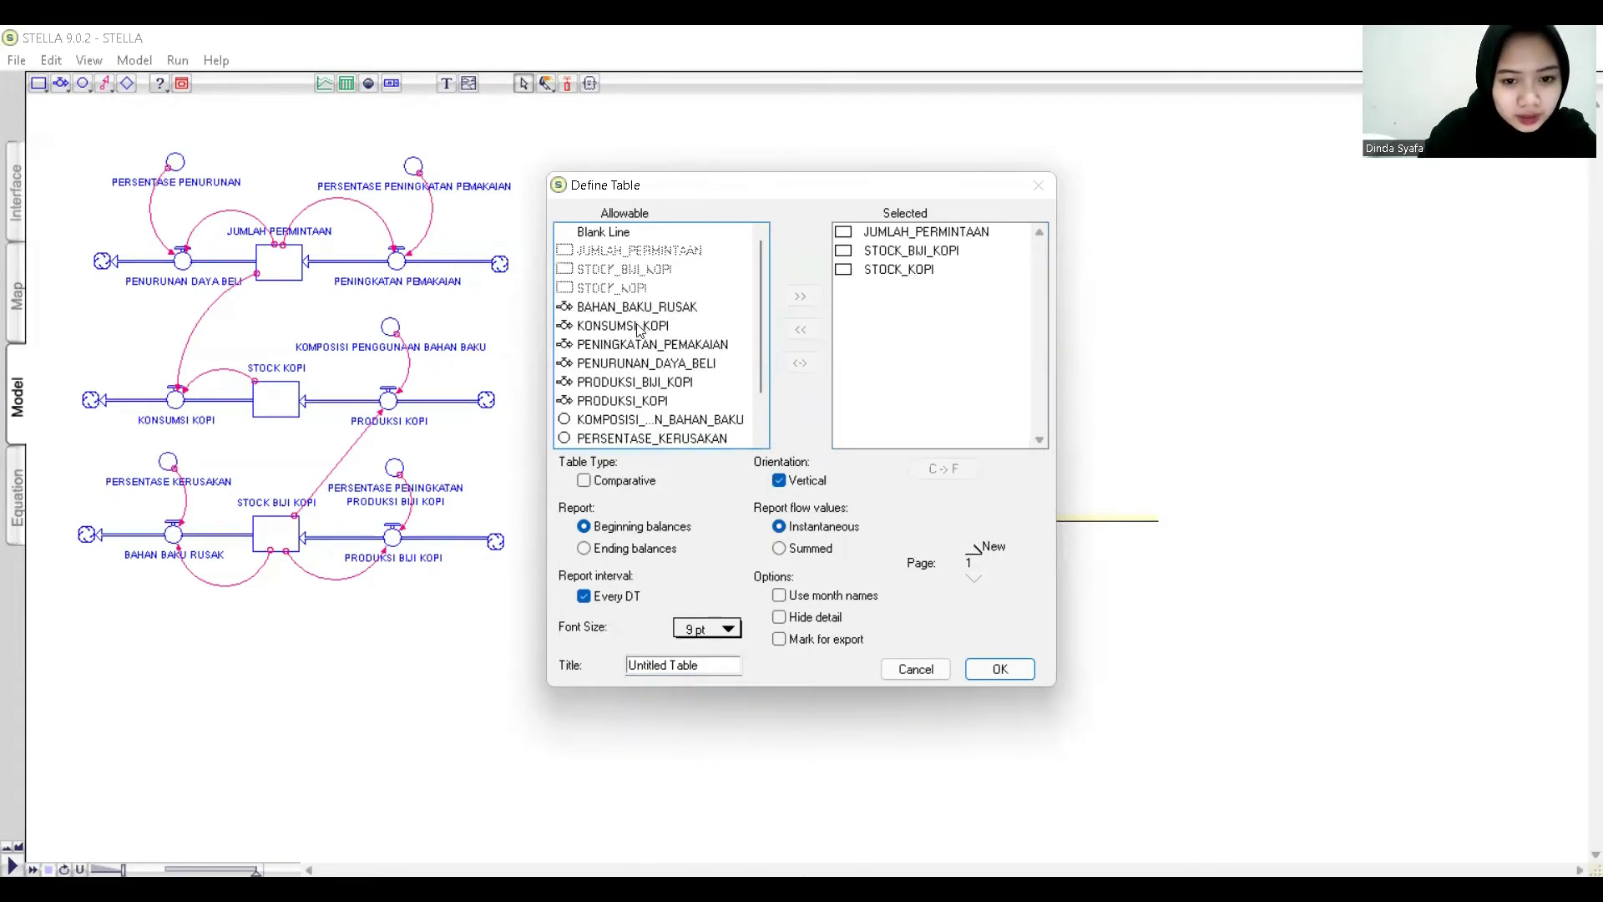
{"action": "left_click", "coordinate": [637, 331]}
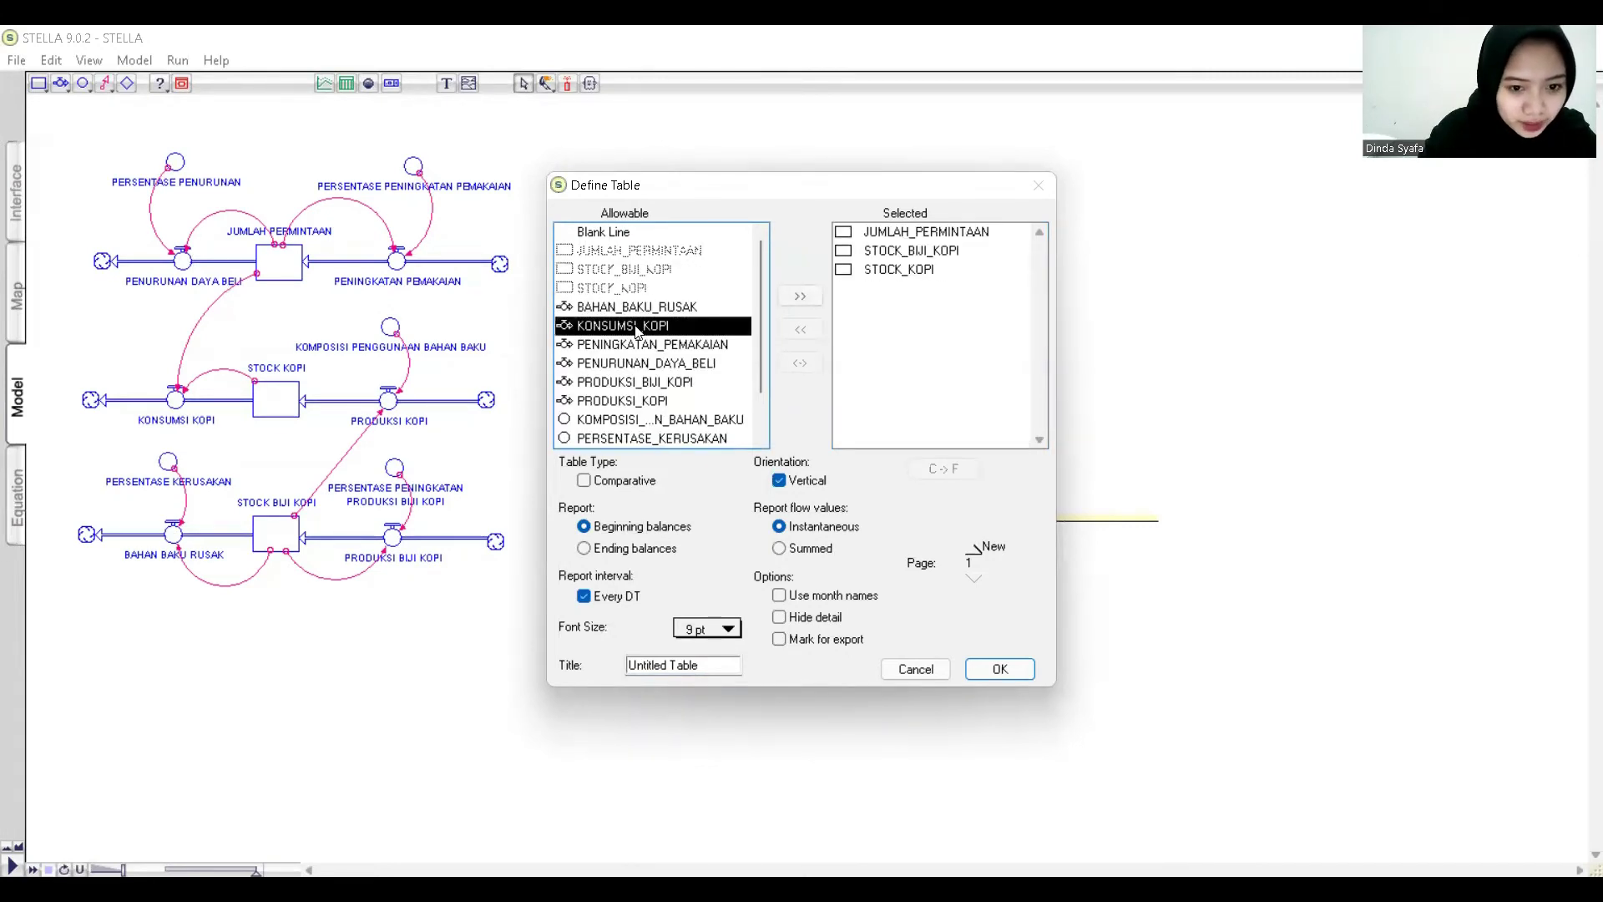
{"action": "double_click", "coordinate": [637, 328]}
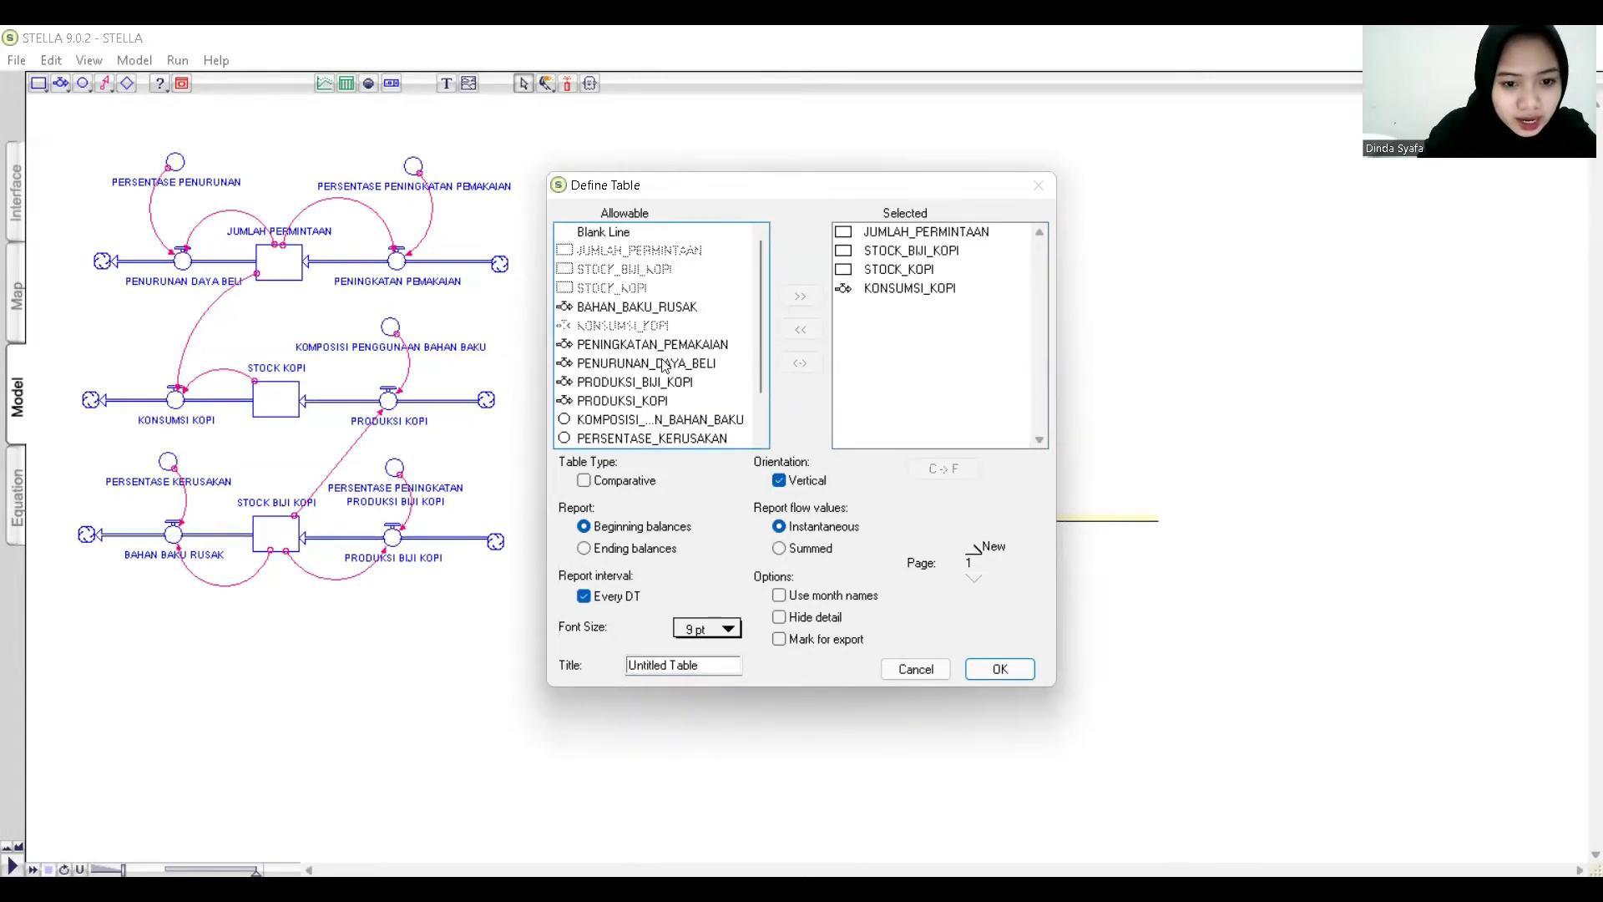
{"action": "left_click", "coordinate": [660, 402]}
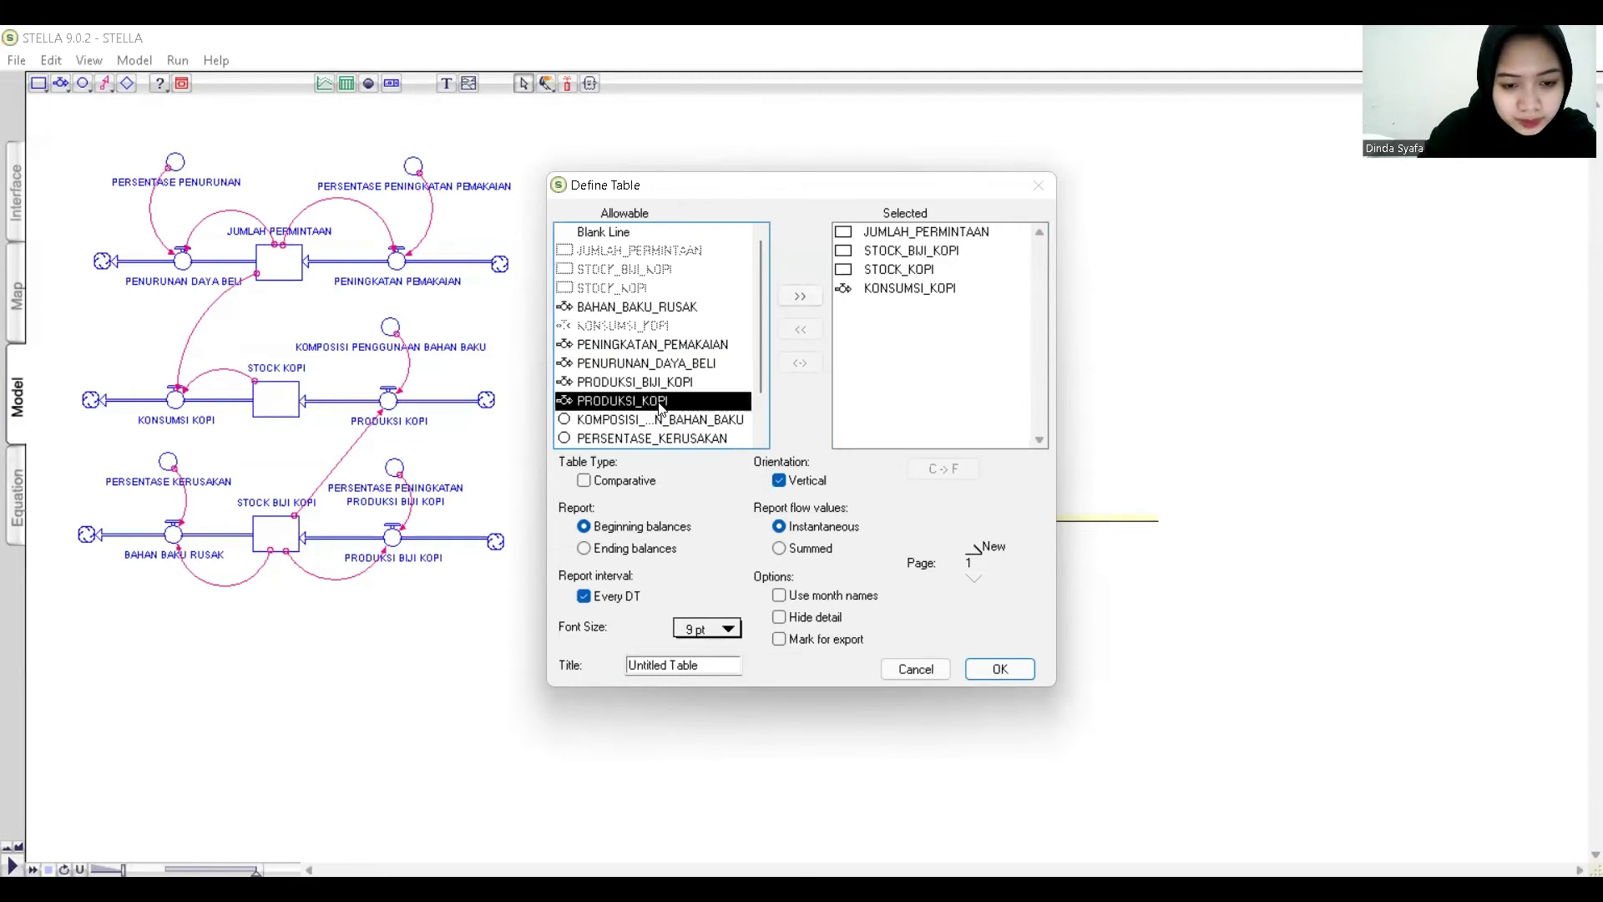
{"action": "double_click", "coordinate": [660, 401]}
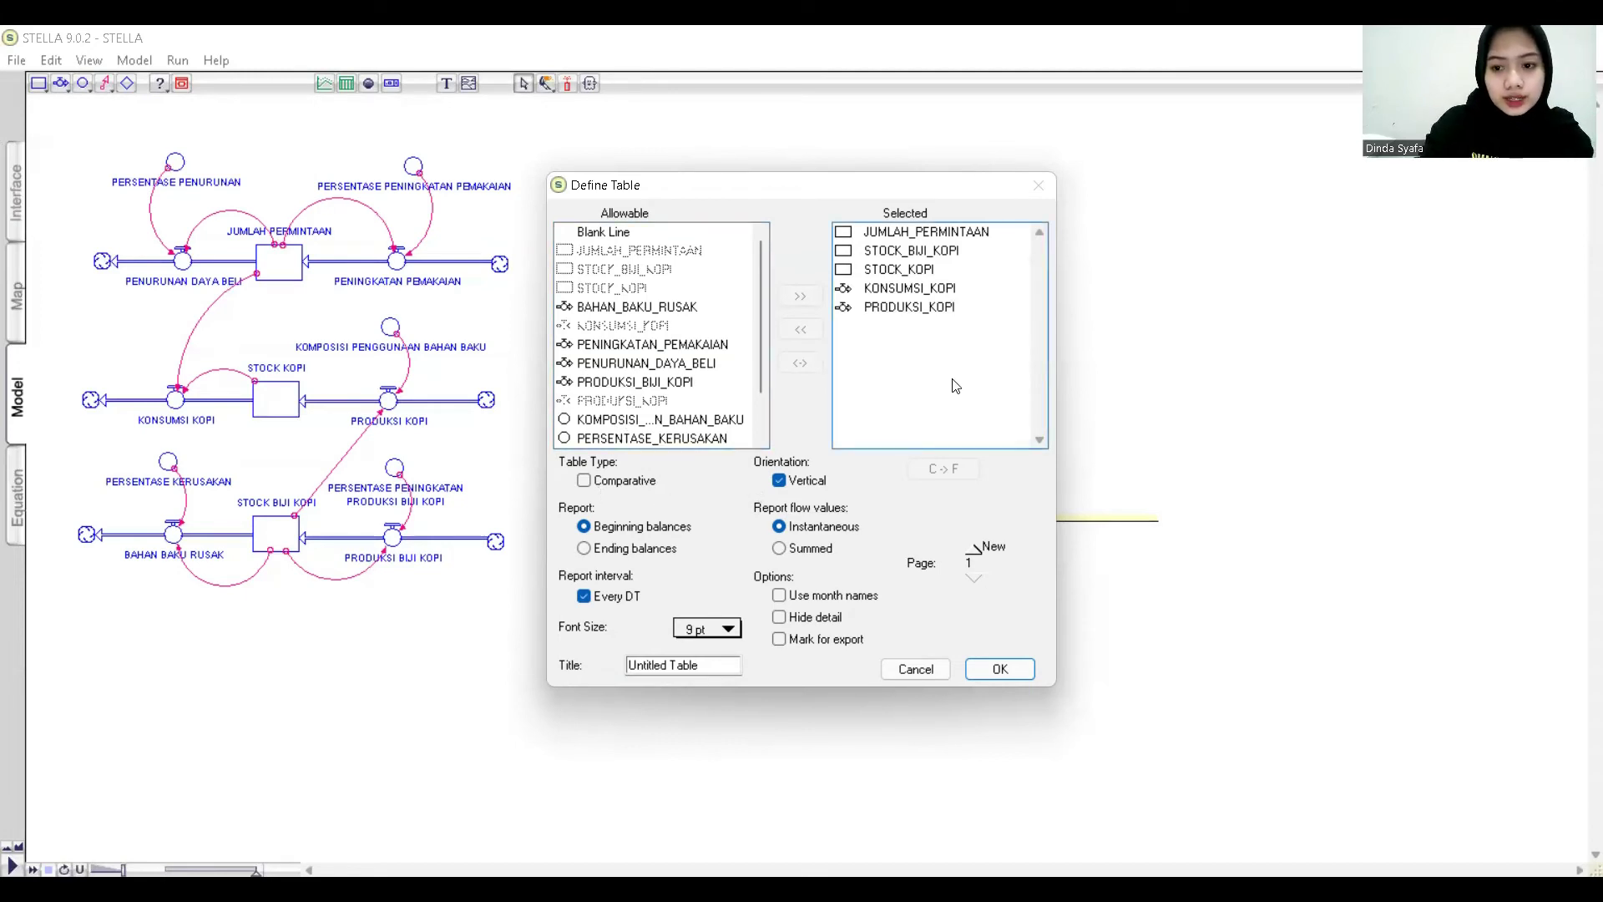
{"action": "left_click", "coordinate": [999, 669]}
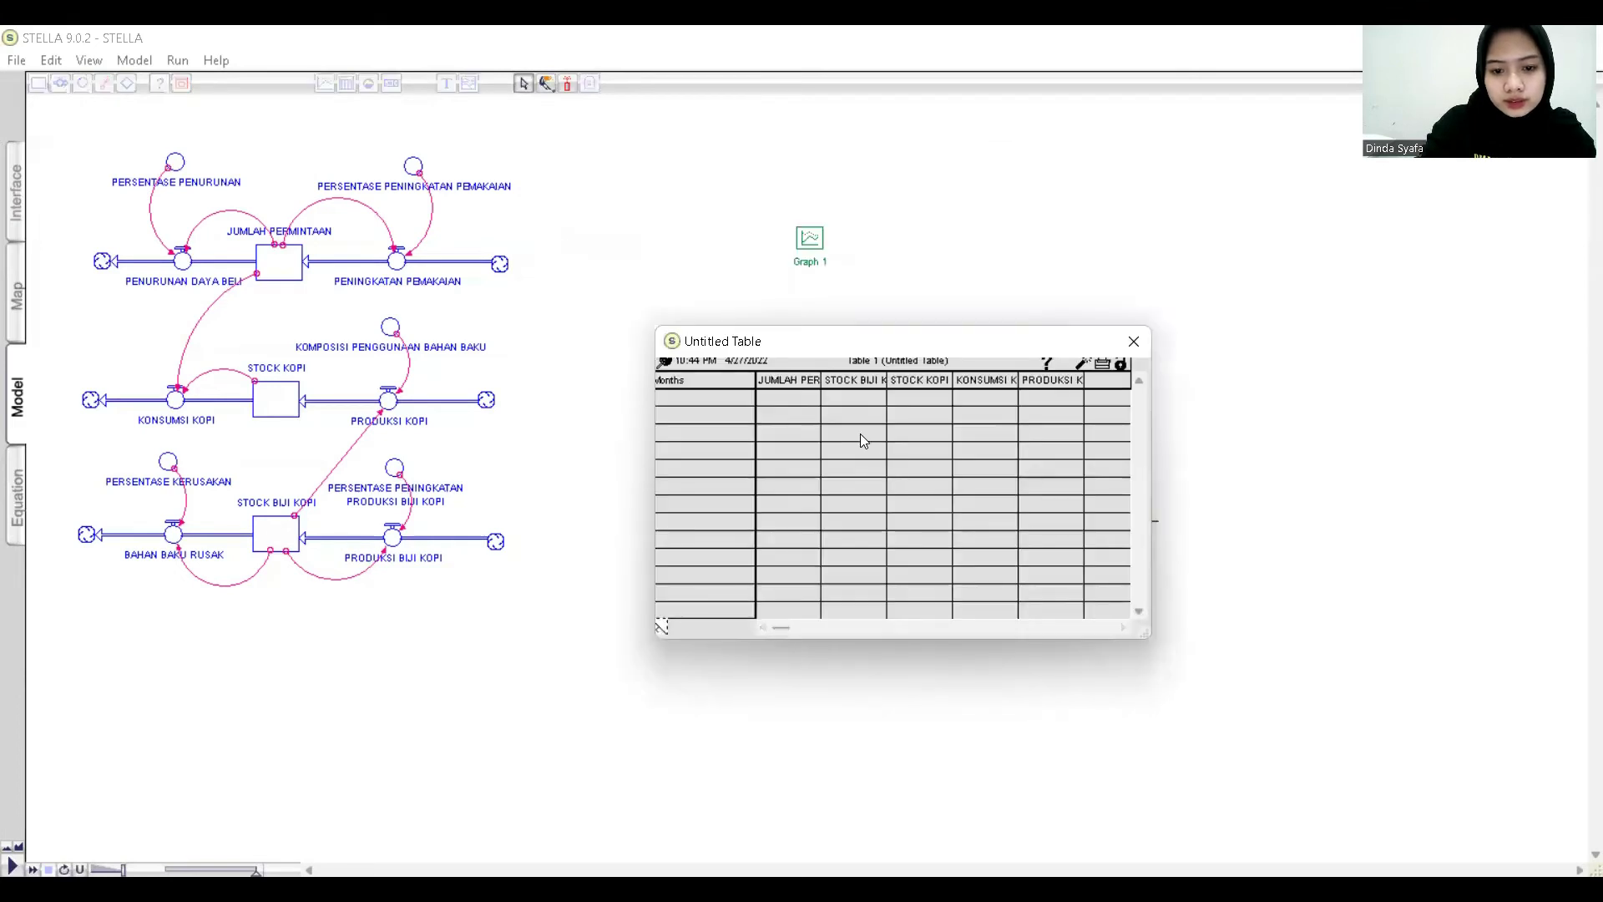
Run the simulation again to fill the table with monthly values and make the table window slightly smaller.
{"action": "left_click", "coordinate": [178, 60]}
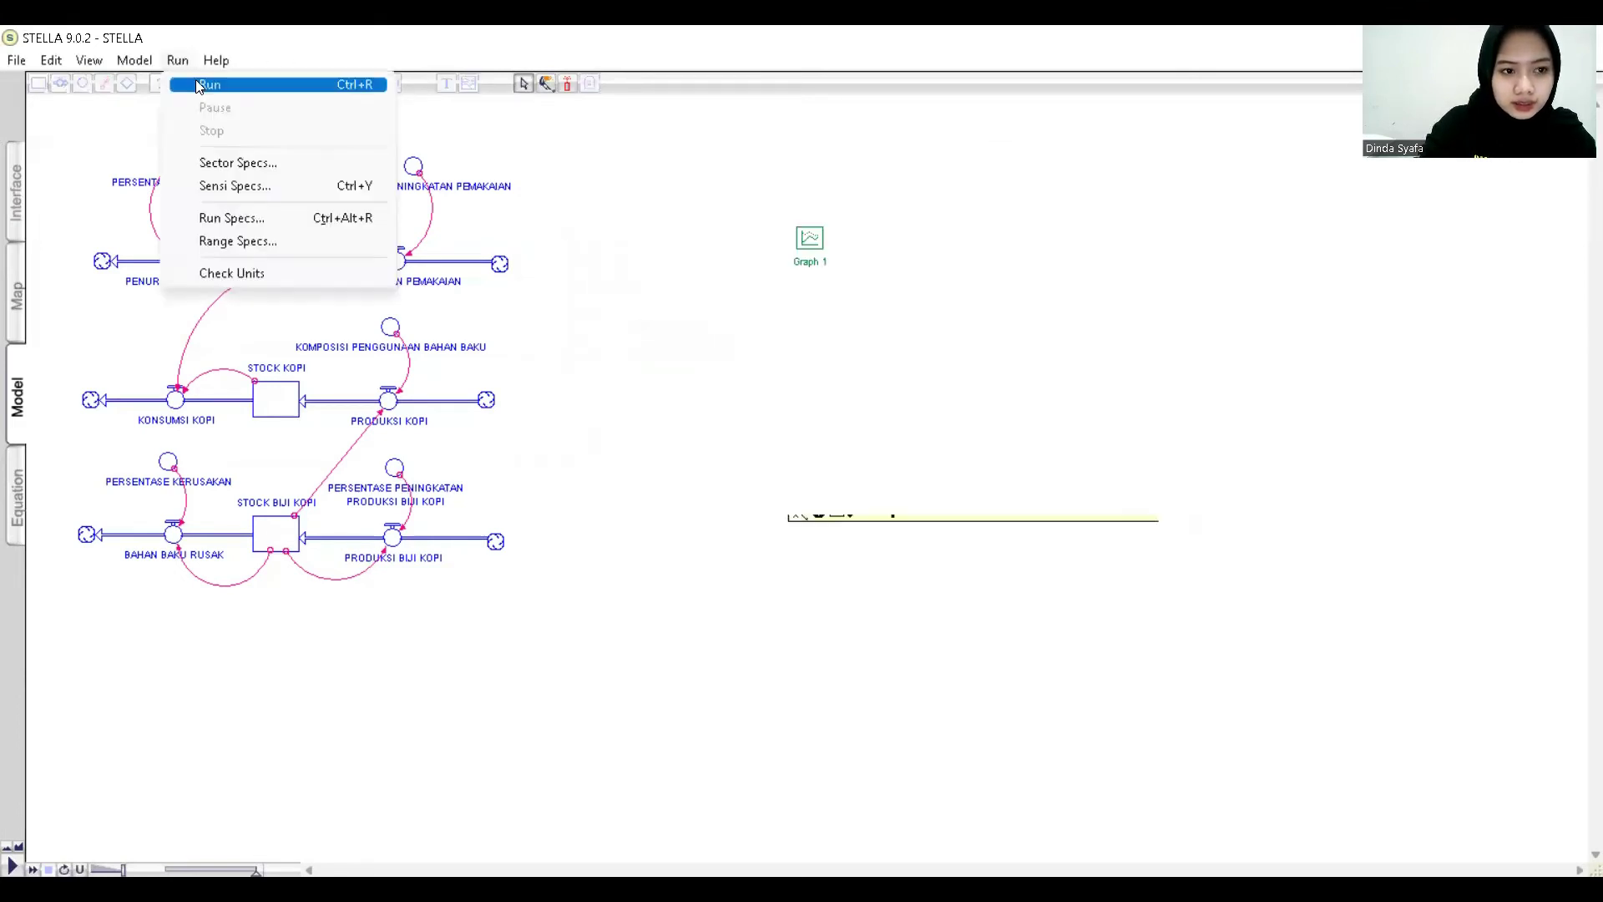
{"action": "left_click", "coordinate": [188, 78]}
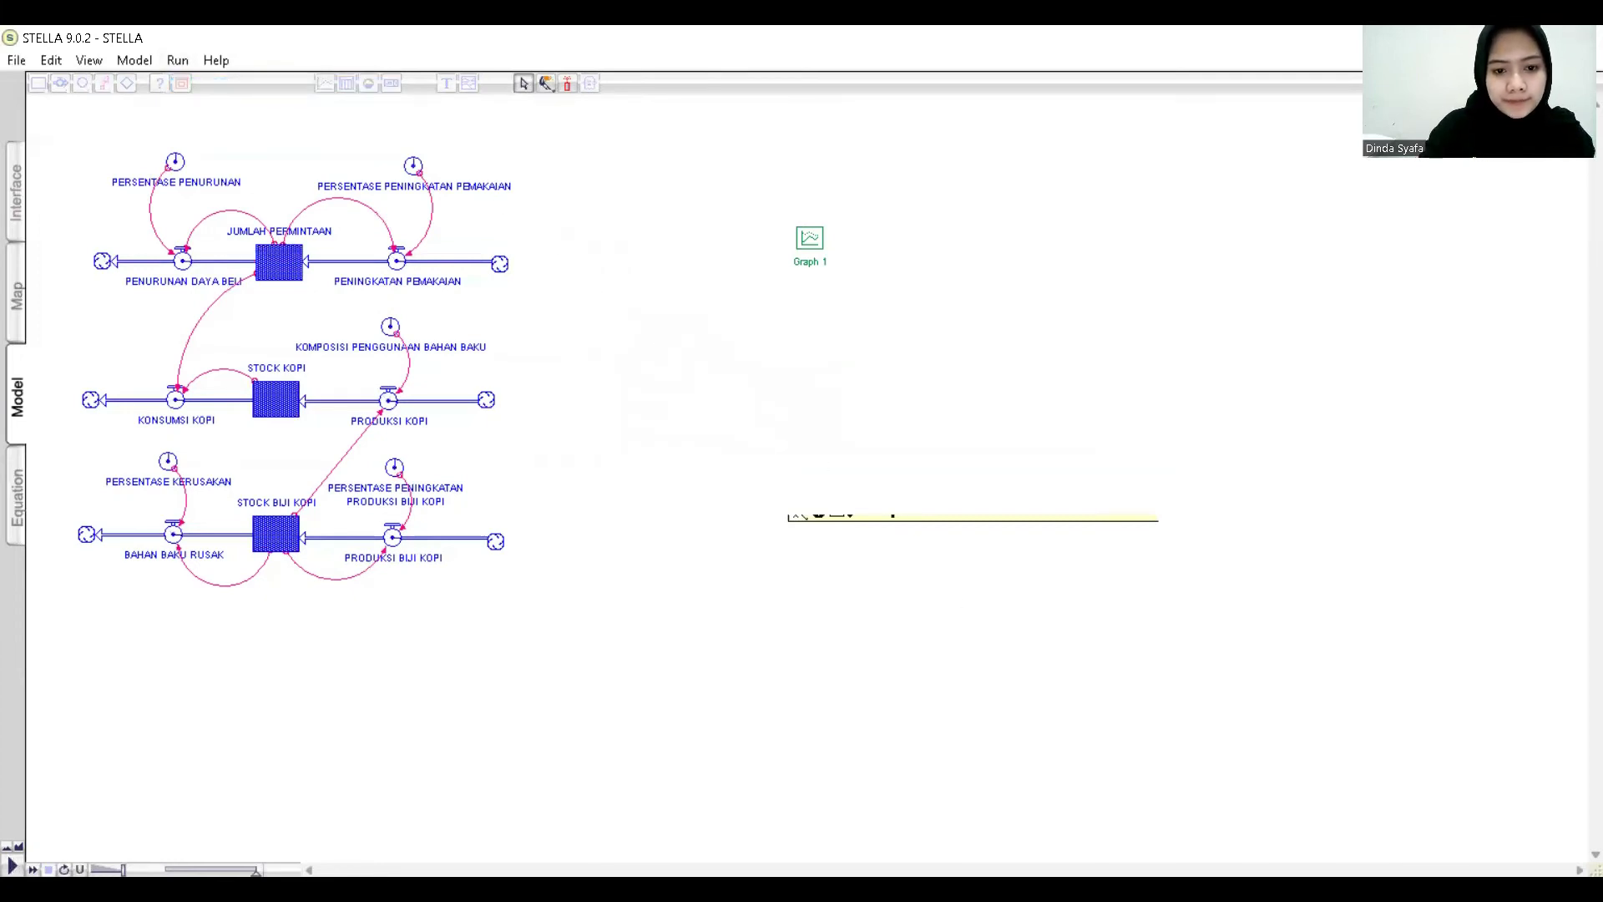
{"action": "left_click_drag", "start_coordinate": [1144, 516], "coordinate": [1129, 618]}
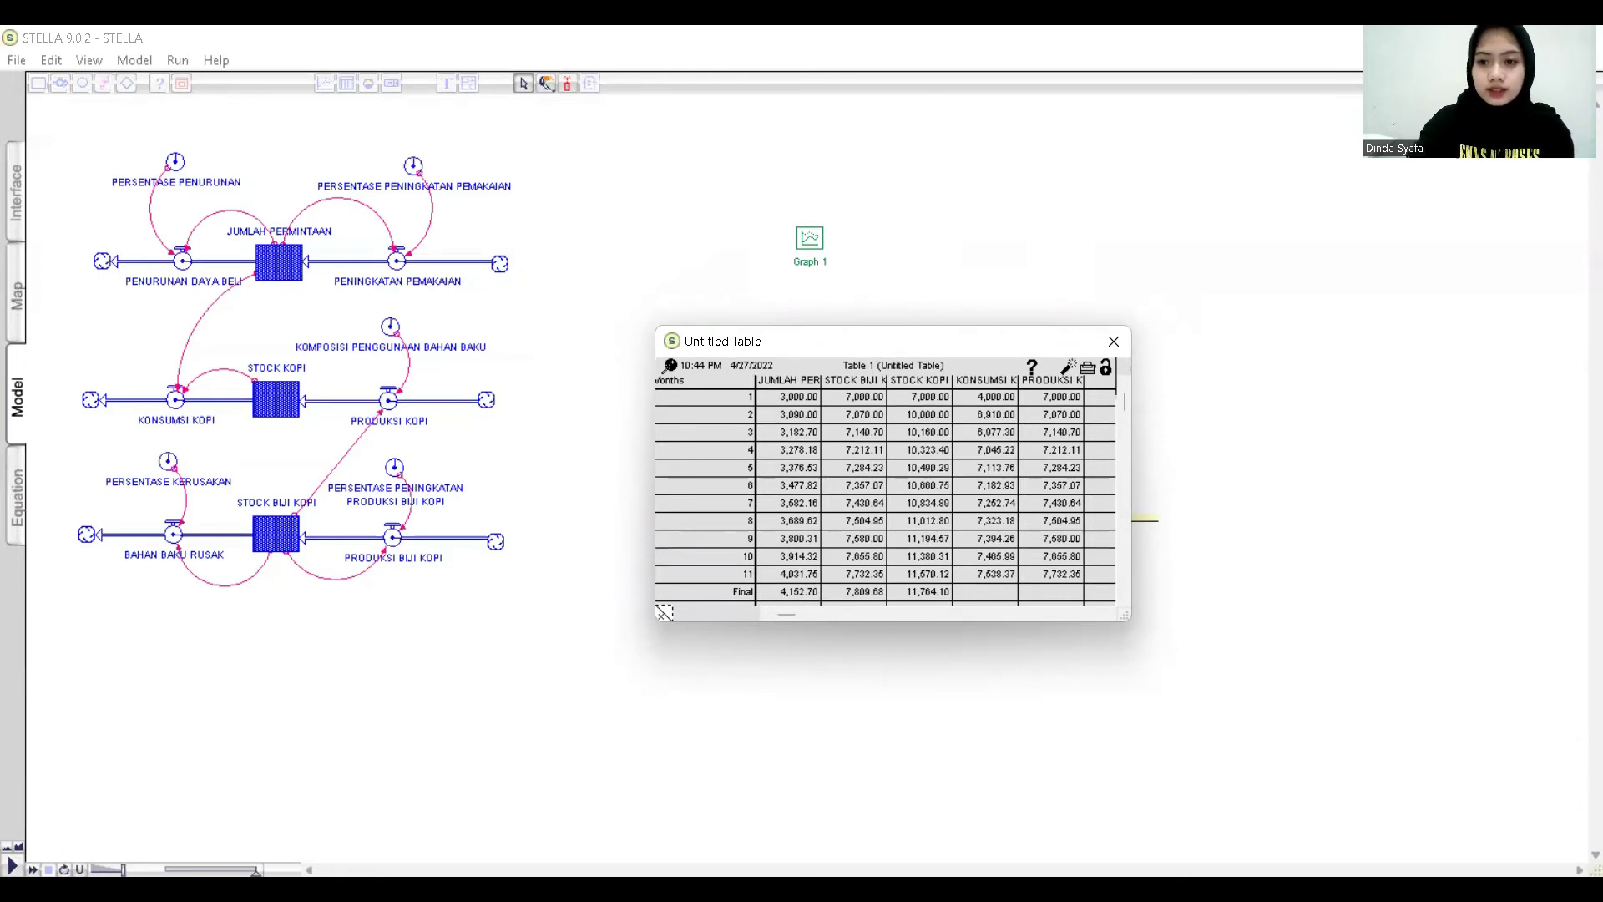
{"action": "left_click", "coordinate": [688, 67]}
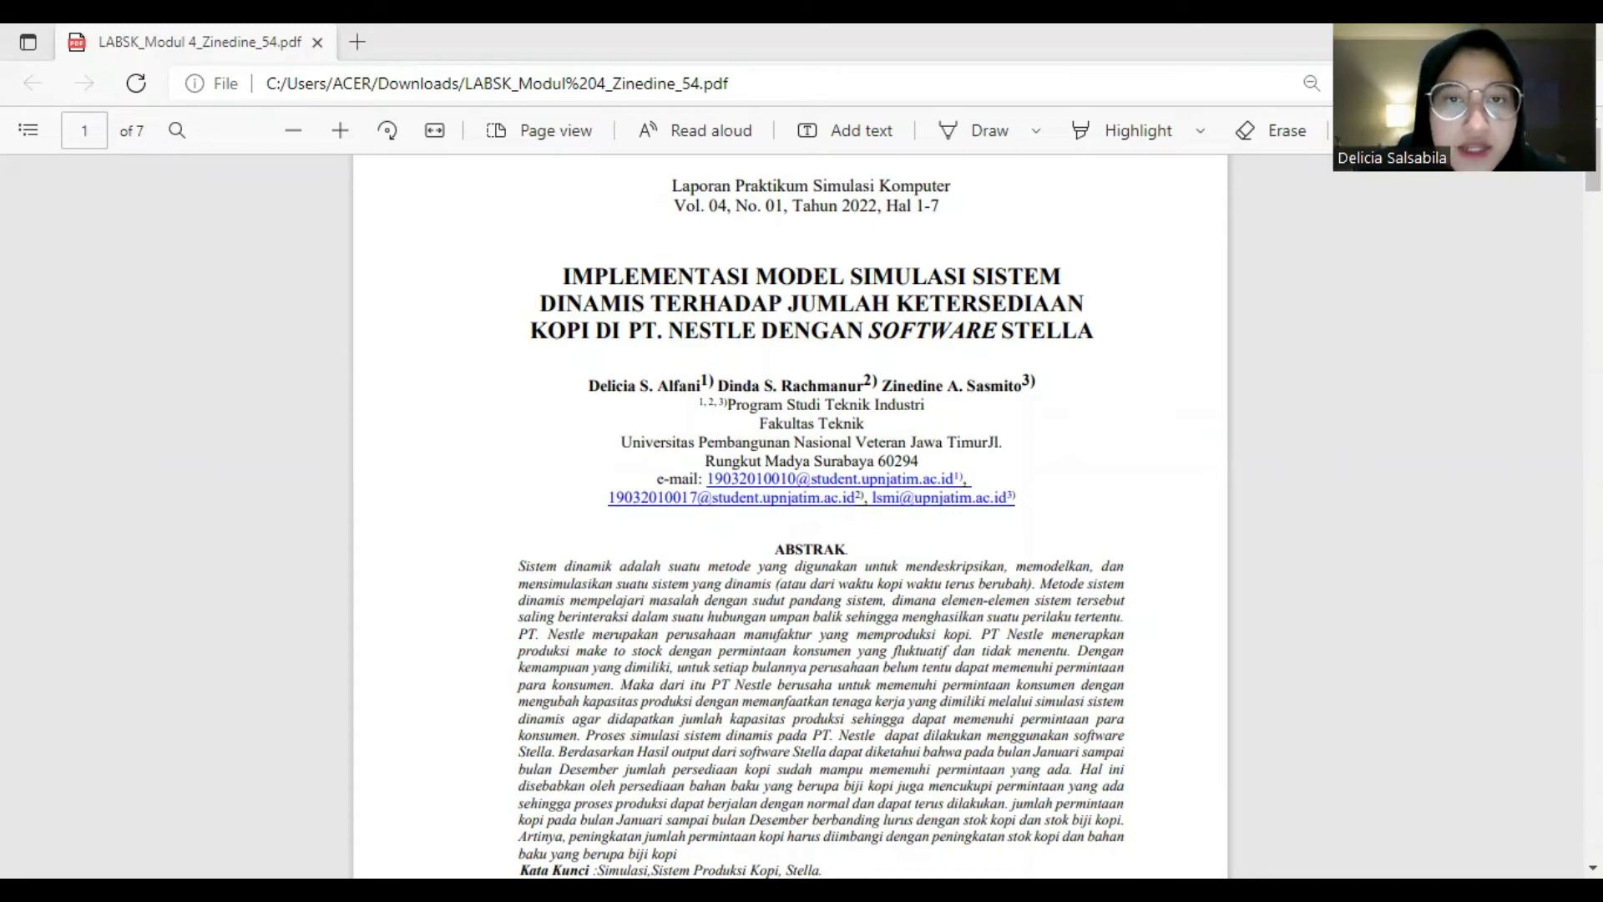
Read the lab report PDF in the browser from the abstracts through the data collection table and the coffee supply model diagram.
{"action": "scroll", "coordinate": [1556, 454], "scroll_direction": "down", "scroll_amount": 3}
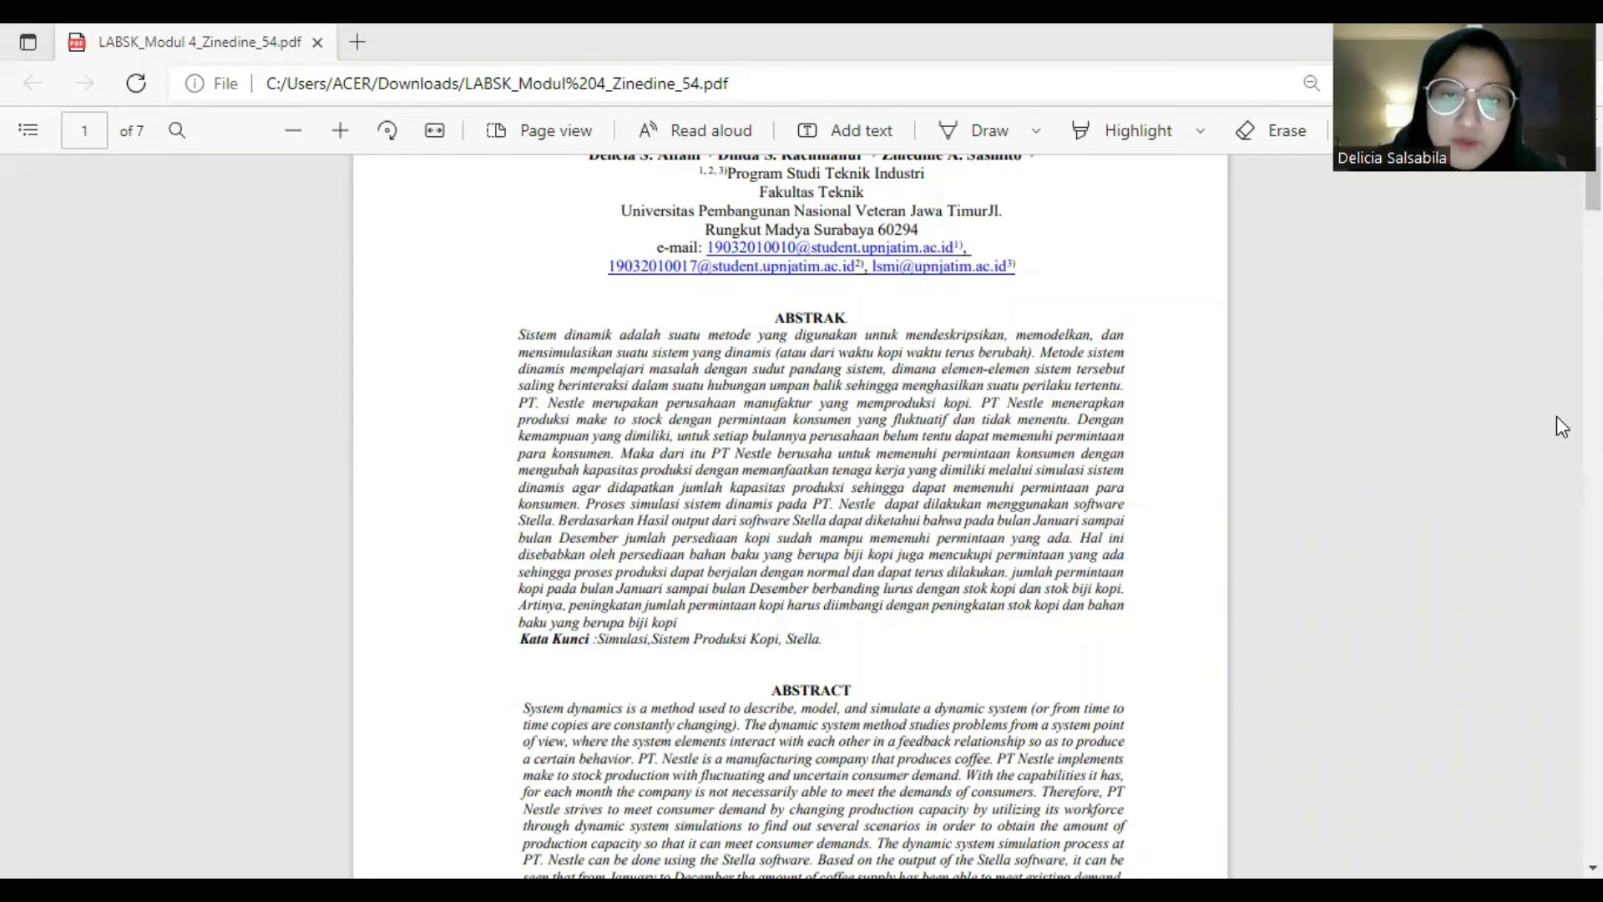
{"action": "scroll", "coordinate": [1556, 416], "scroll_direction": "down", "scroll_amount": 5}
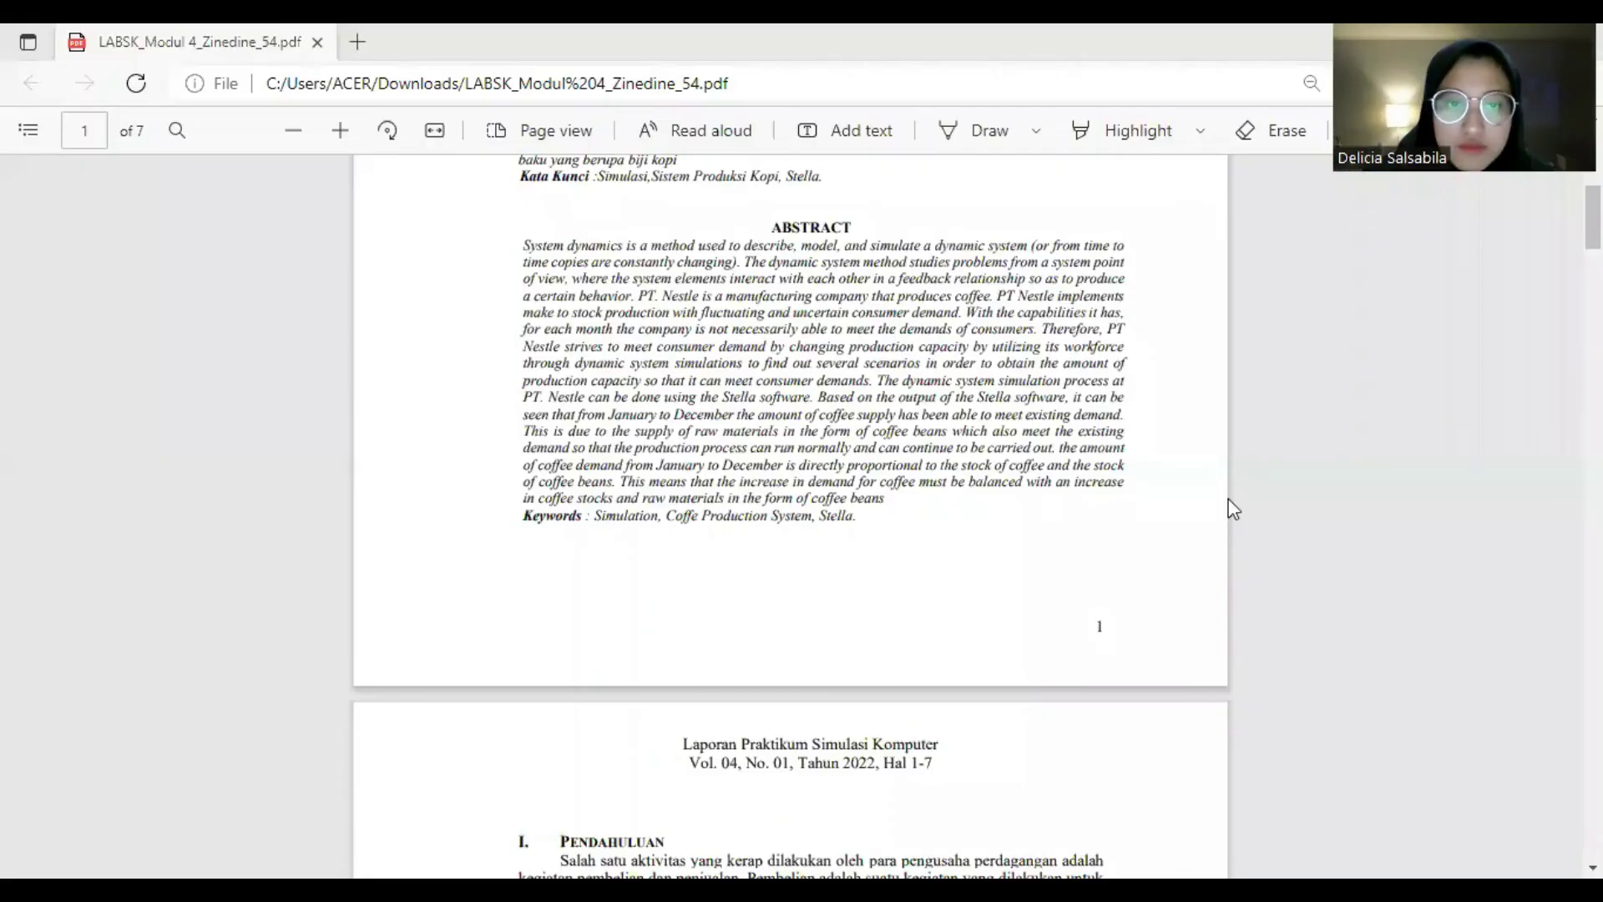
{"action": "scroll", "coordinate": [1233, 508], "scroll_direction": "down", "scroll_amount": 10}
{"action": "scroll", "coordinate": [1233, 508], "scroll_direction": "down", "scroll_amount": 5}
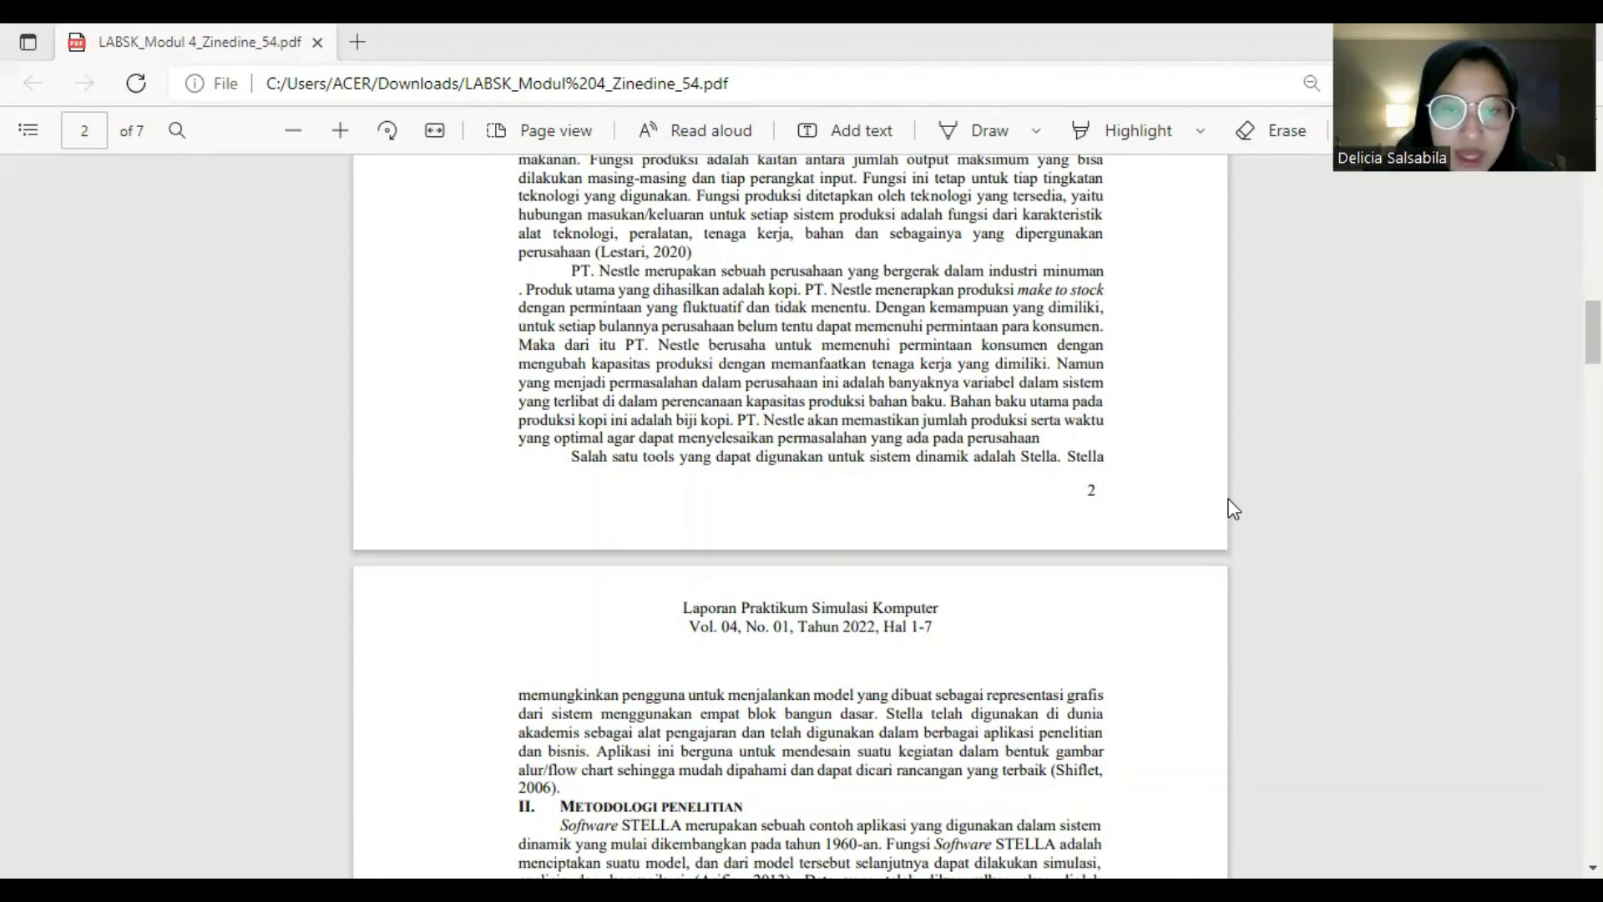
{"action": "scroll", "coordinate": [1233, 508], "scroll_direction": "down", "scroll_amount": 5}
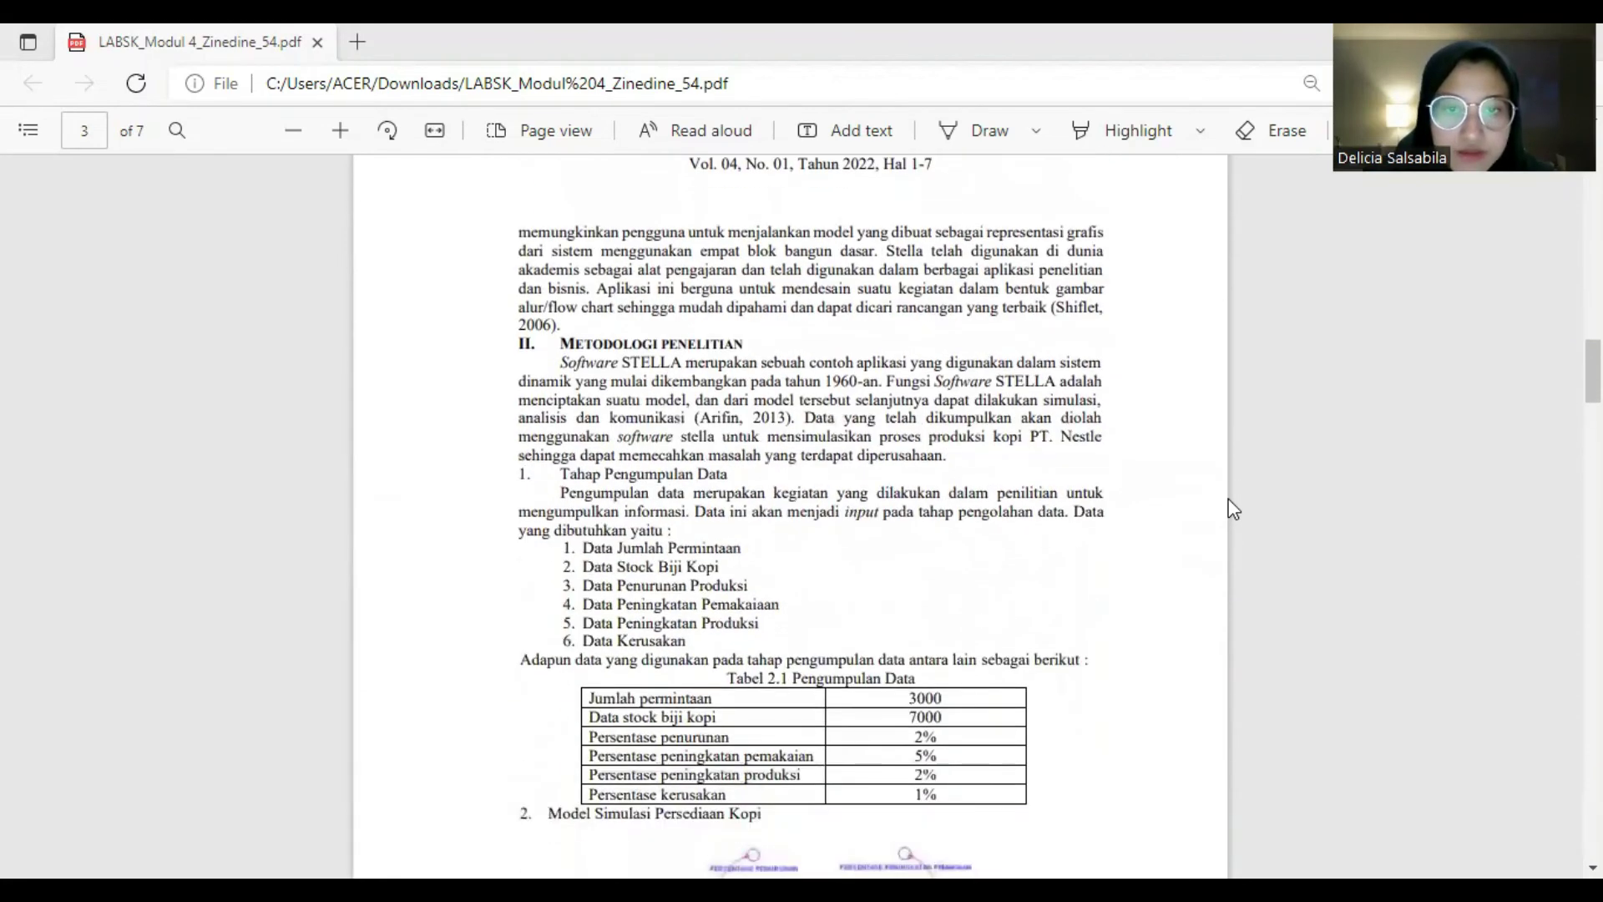
{"action": "scroll", "coordinate": [1233, 508], "scroll_direction": "down", "scroll_amount": 1}
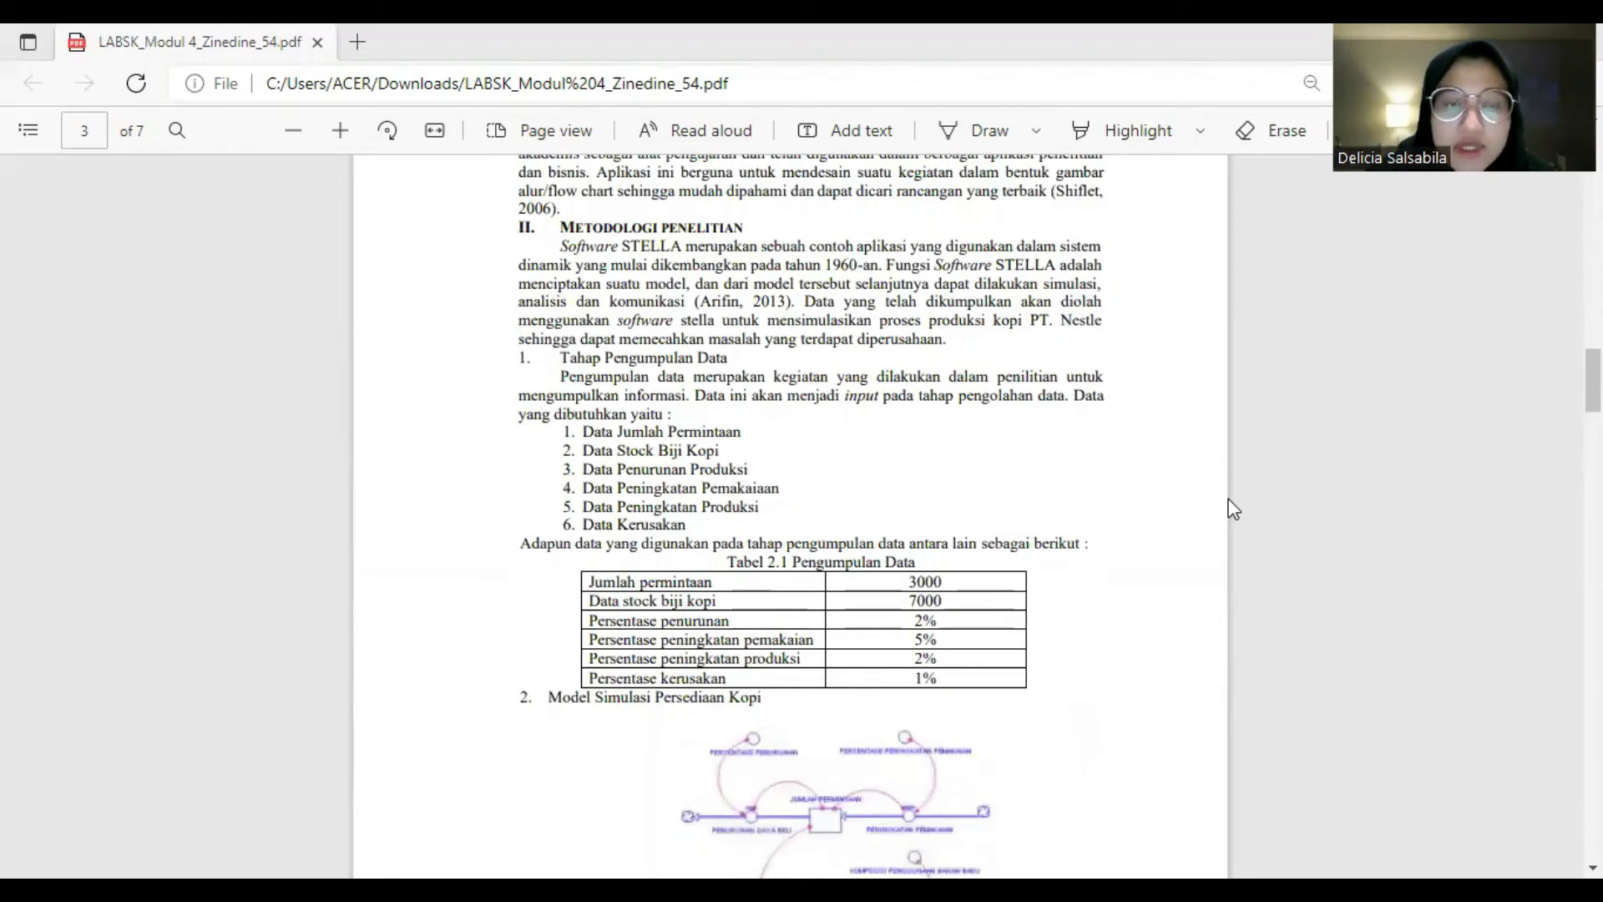
{"action": "scroll", "coordinate": [1233, 509], "scroll_direction": "down", "scroll_amount": 1}
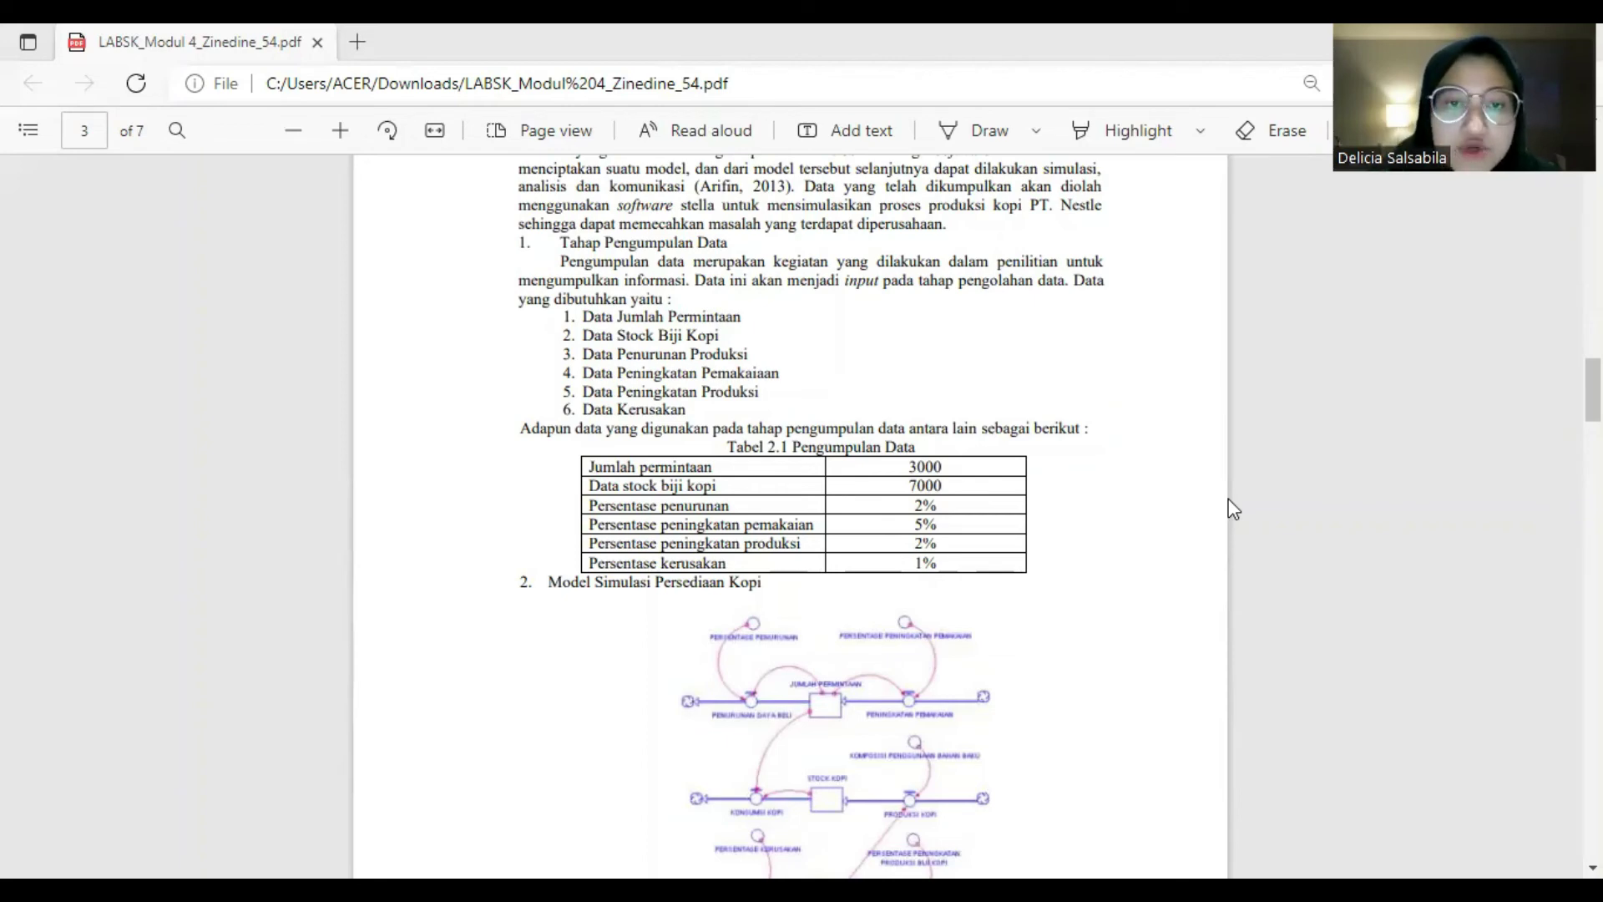
{"action": "scroll", "coordinate": [1232, 508], "scroll_direction": "down", "scroll_amount": 5}
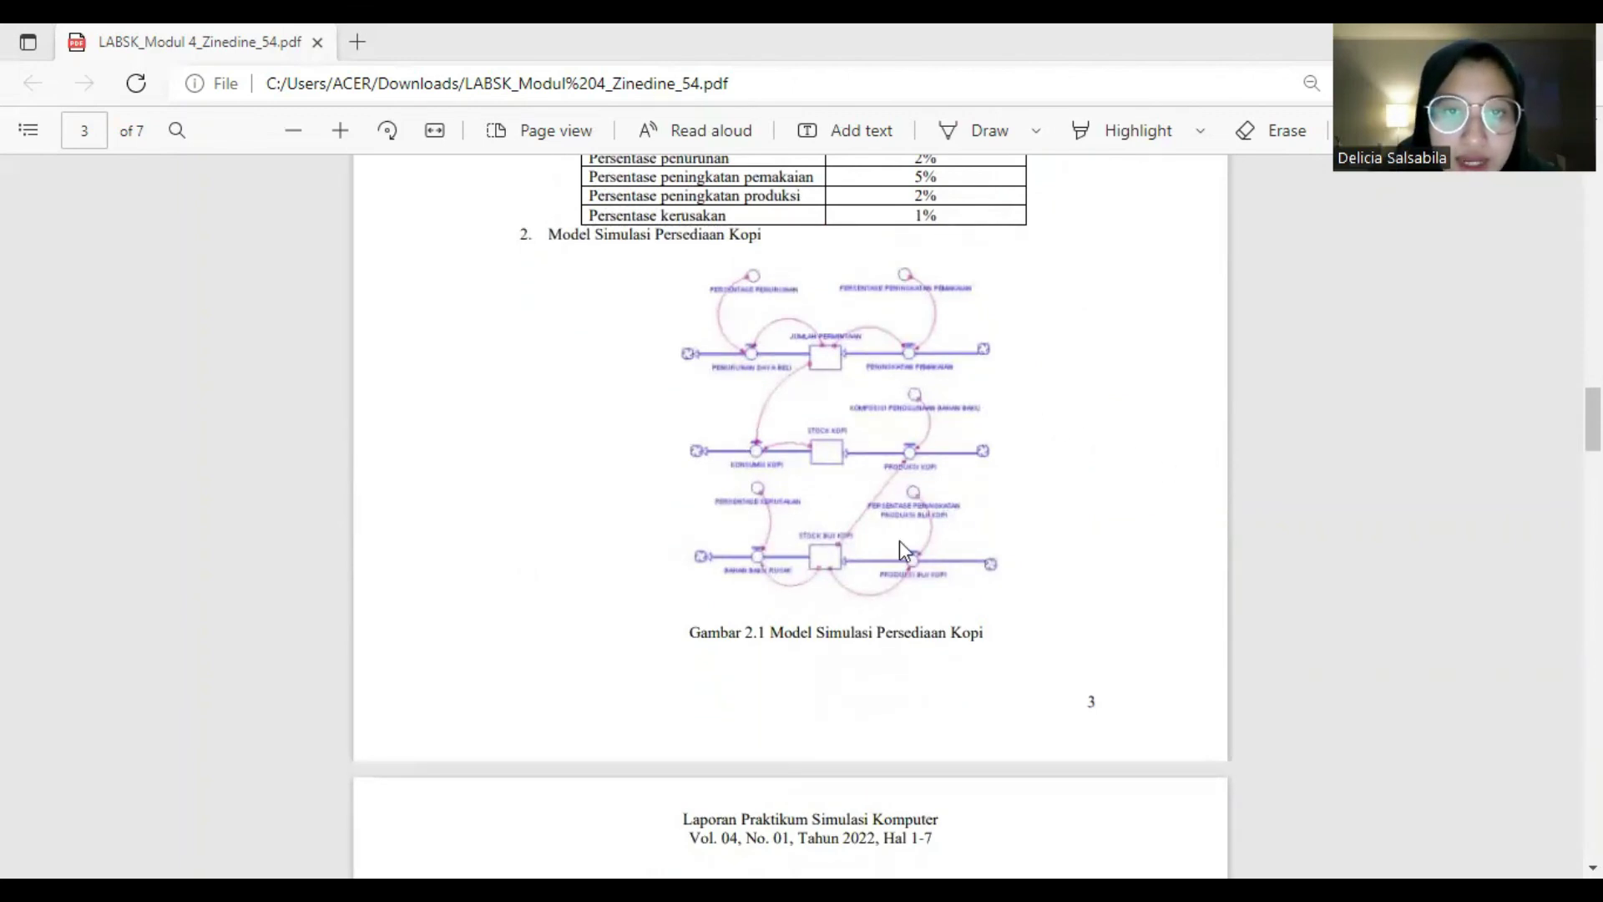
{"action": "scroll", "coordinate": [1086, 593], "scroll_direction": "up", "scroll_amount": 2}
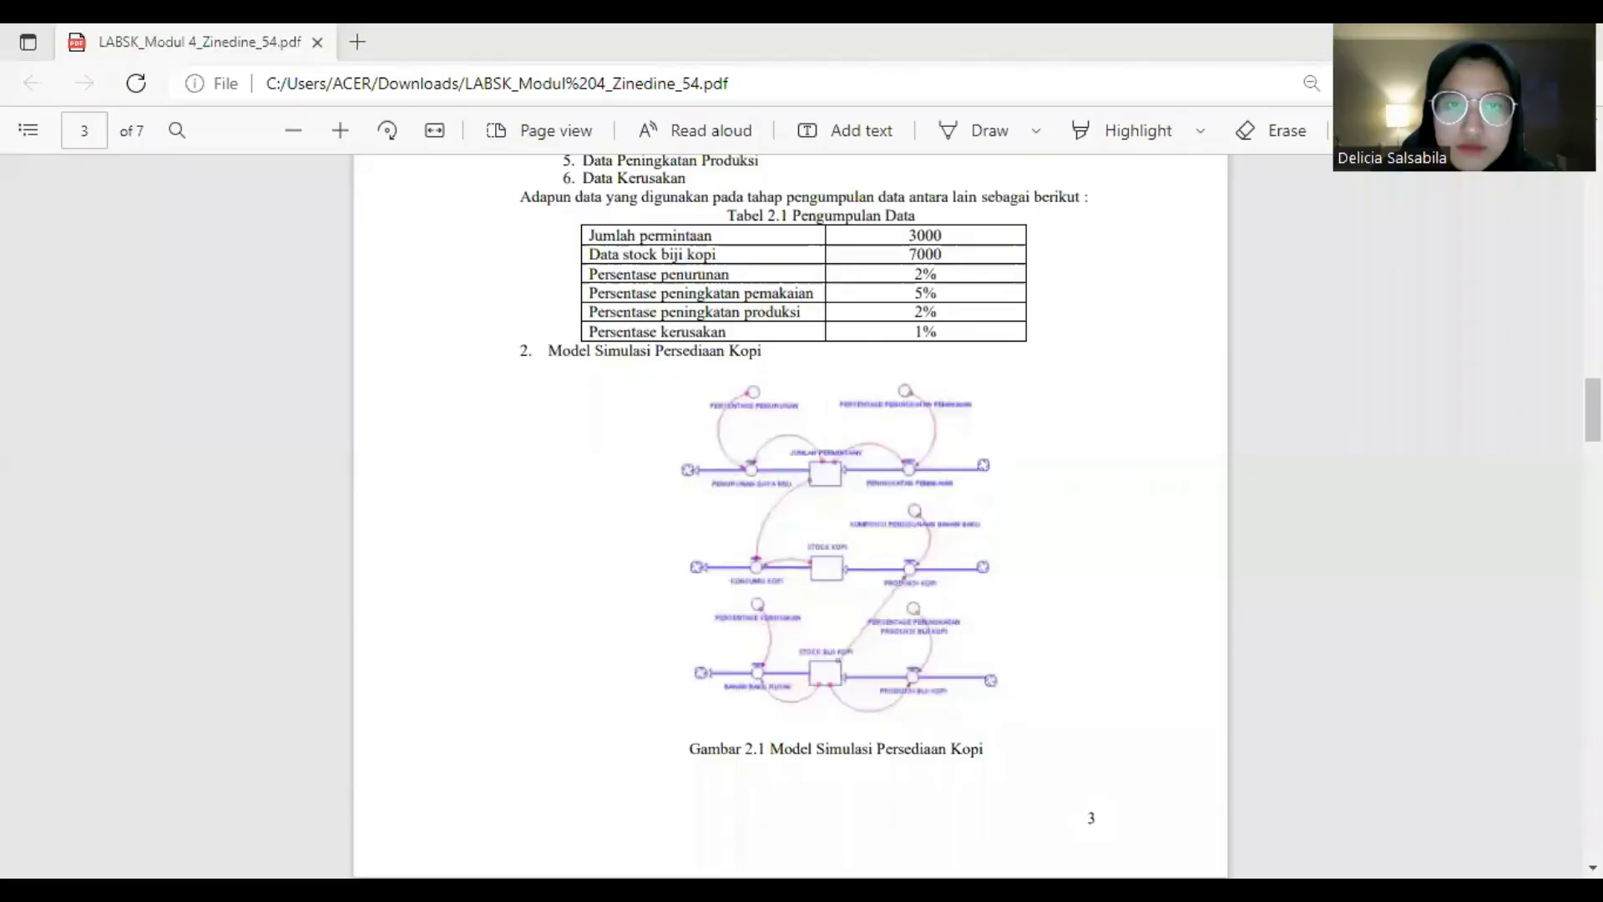
Review the report's data processing flowchart, problem-solving steps, graph and table pad results with their analysis, and the conclusion.
{"action": "scroll", "coordinate": [1247, 490], "scroll_direction": "down", "scroll_amount": 10}
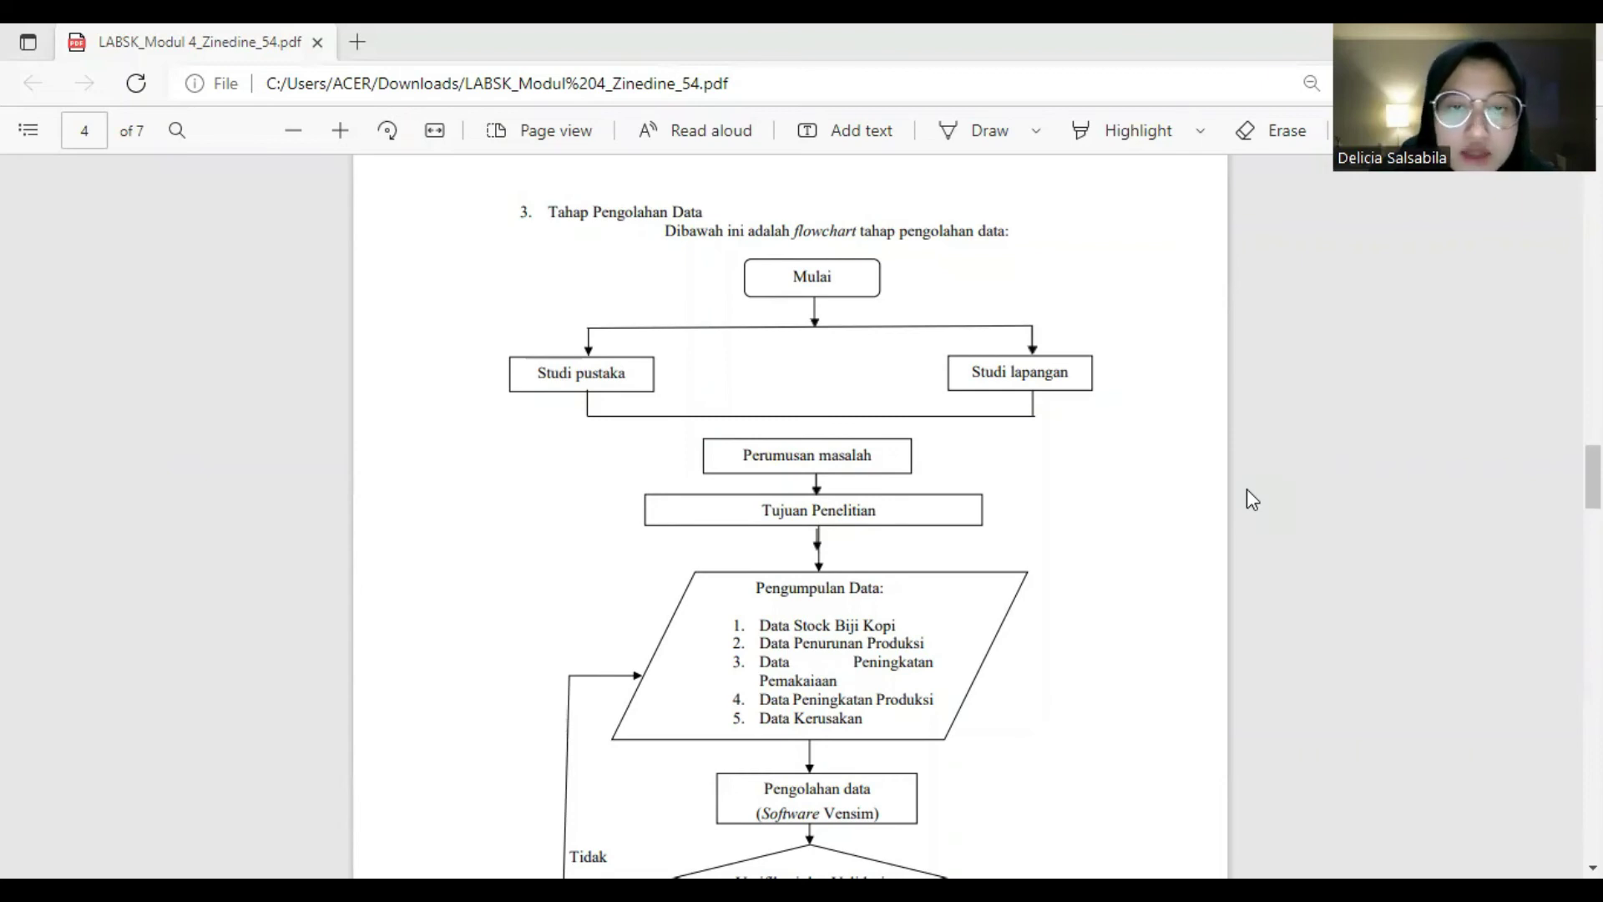
{"action": "scroll", "coordinate": [1246, 489], "scroll_direction": "down", "scroll_amount": 3}
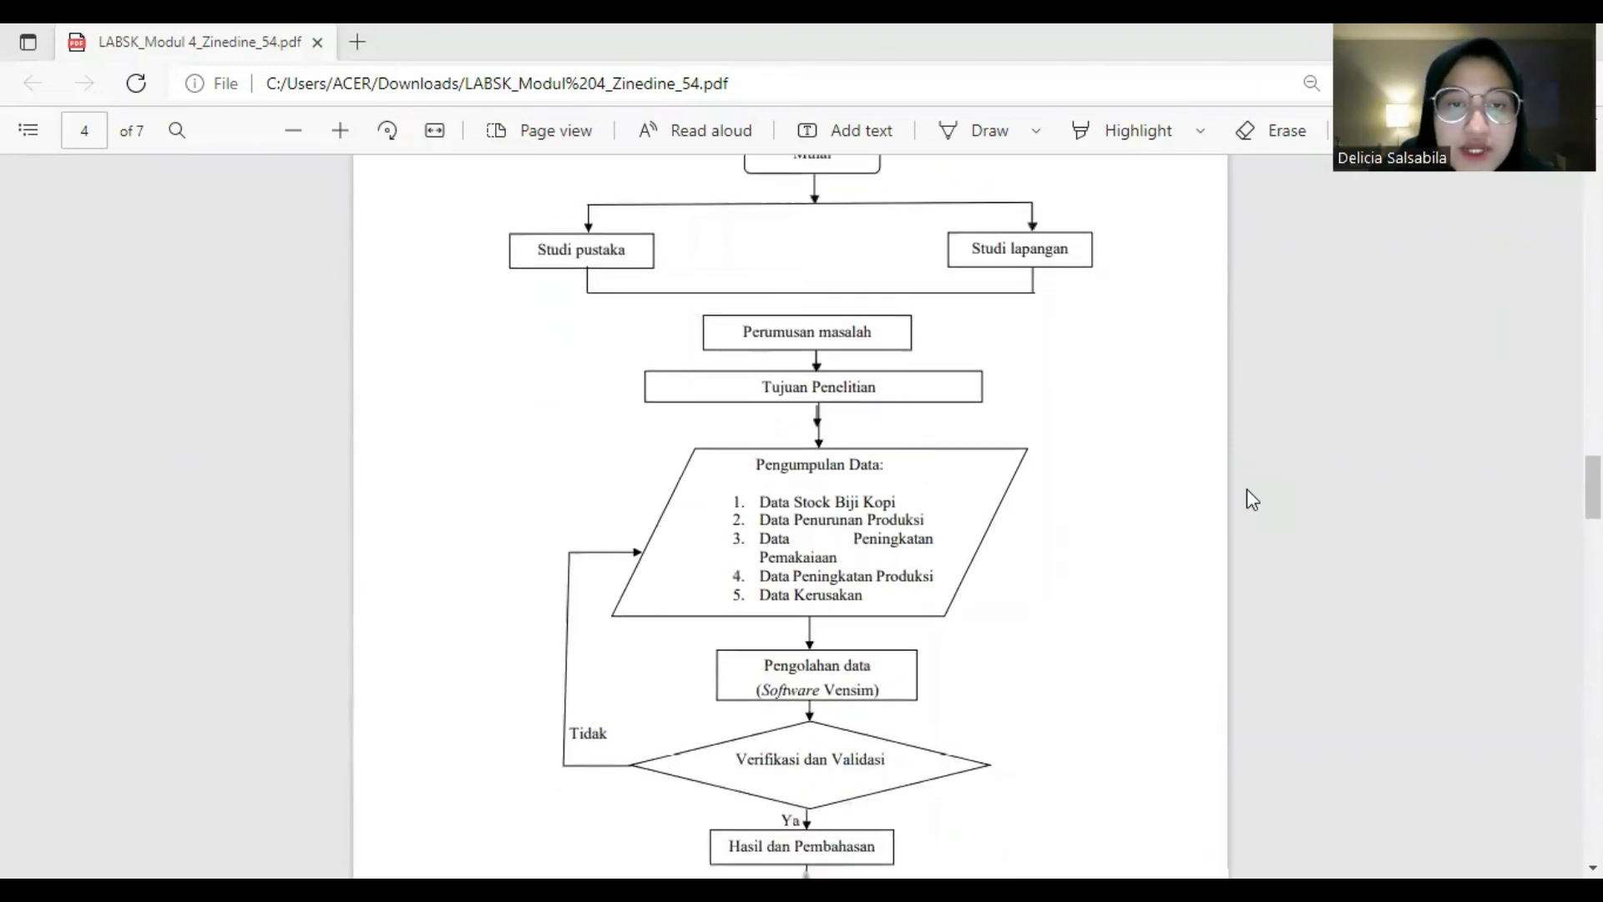
{"action": "scroll", "coordinate": [1246, 490], "scroll_direction": "down", "scroll_amount": 5}
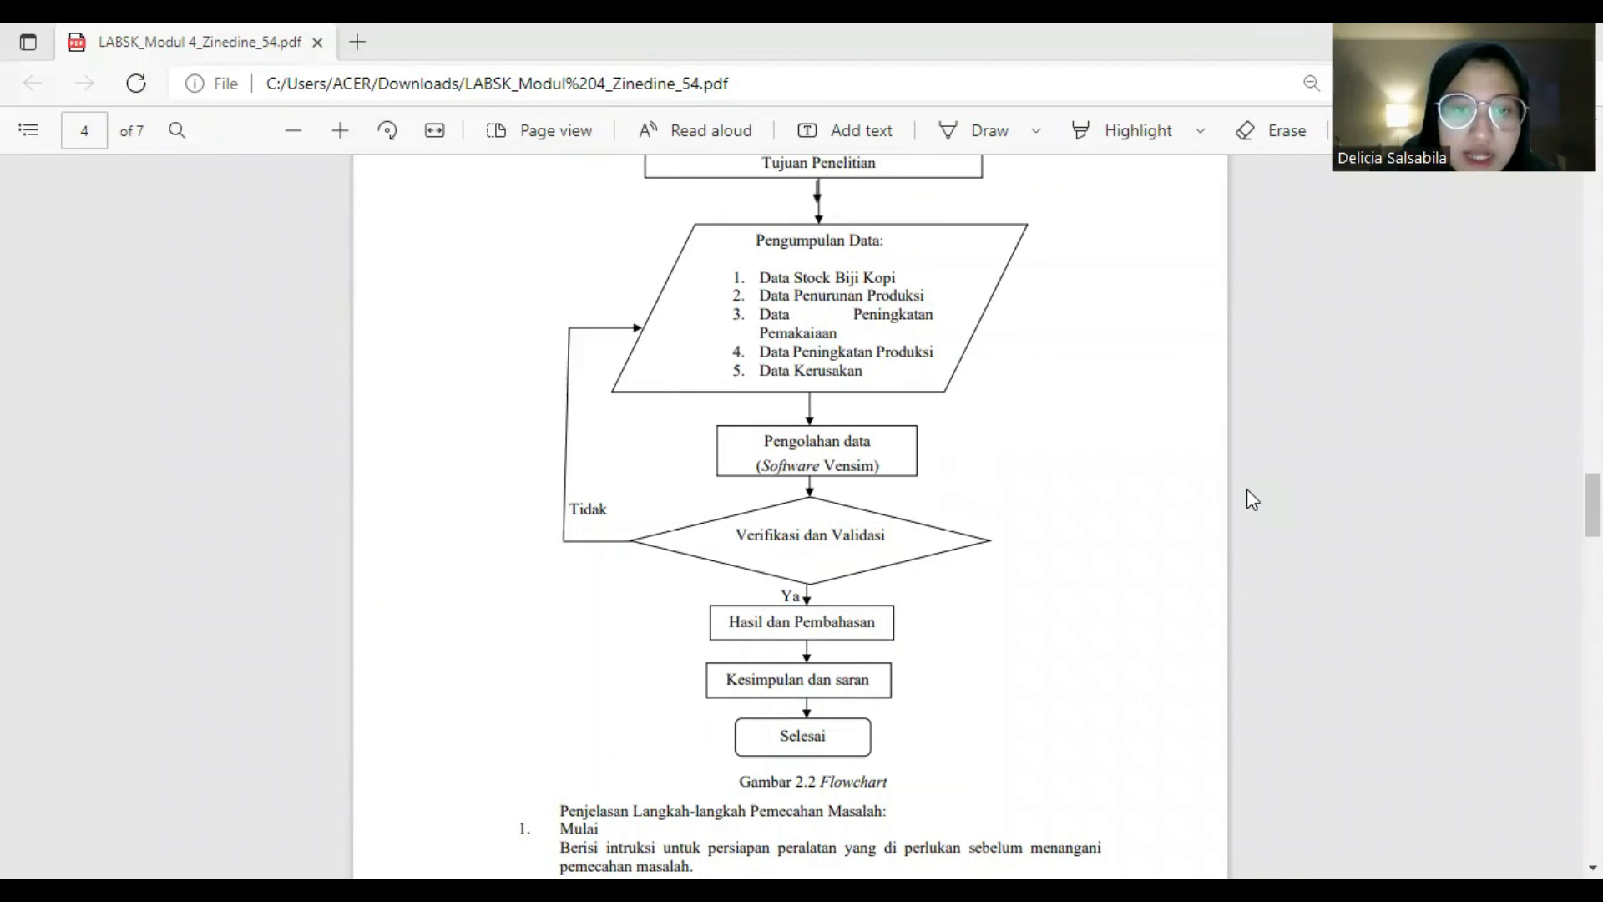
{"action": "scroll", "coordinate": [1247, 490], "scroll_direction": "down", "scroll_amount": 15}
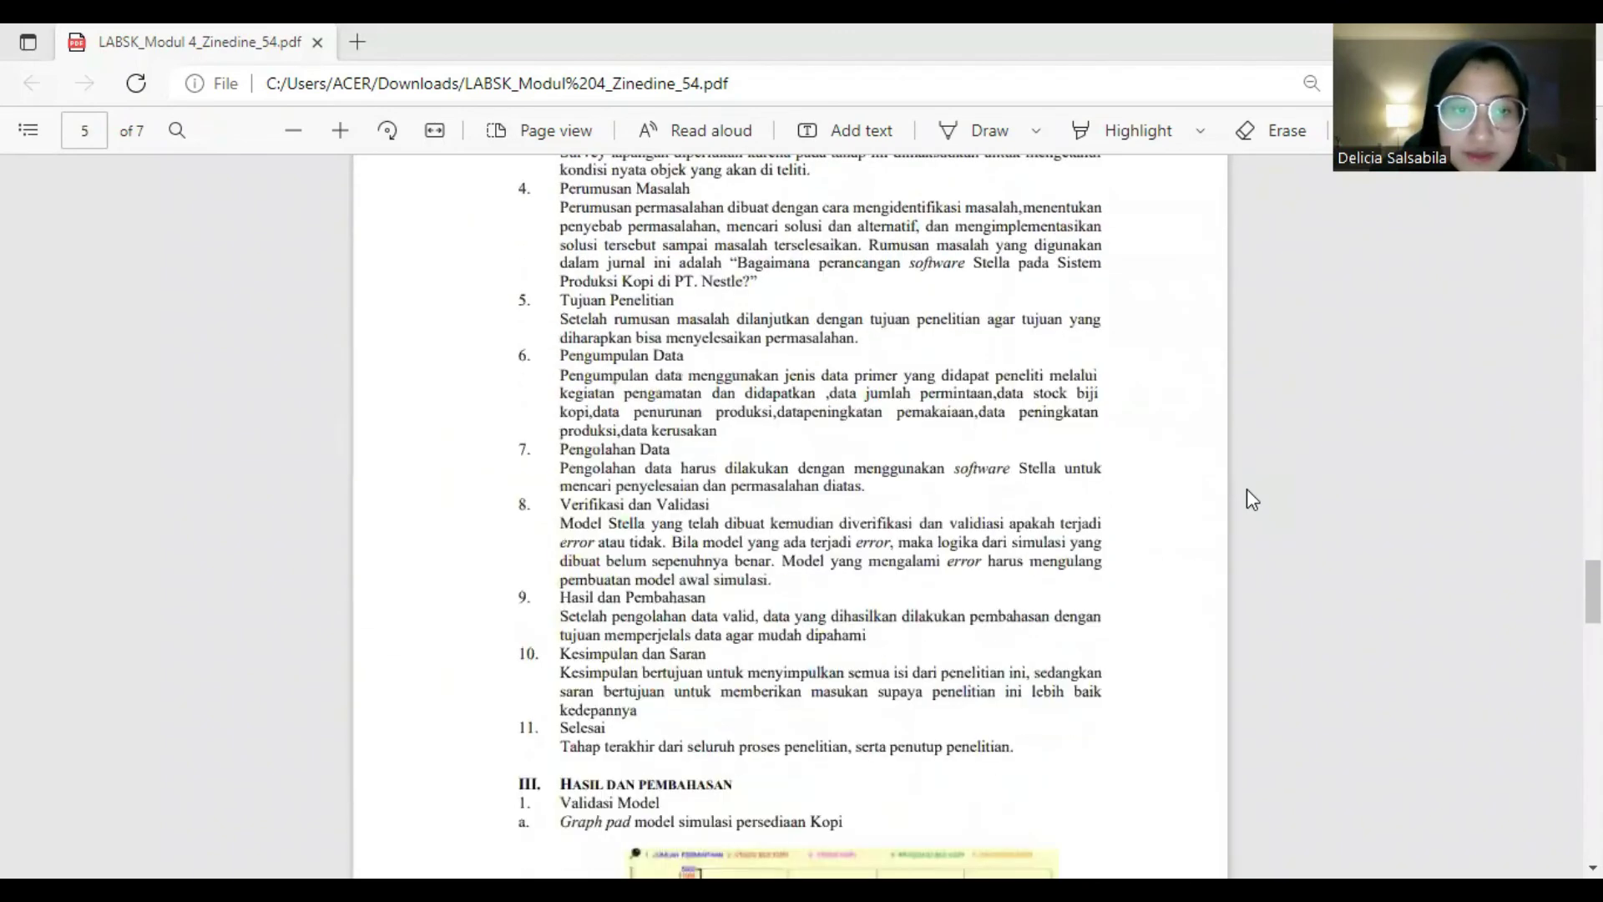
{"action": "scroll", "coordinate": [1246, 490], "scroll_direction": "down", "scroll_amount": 7}
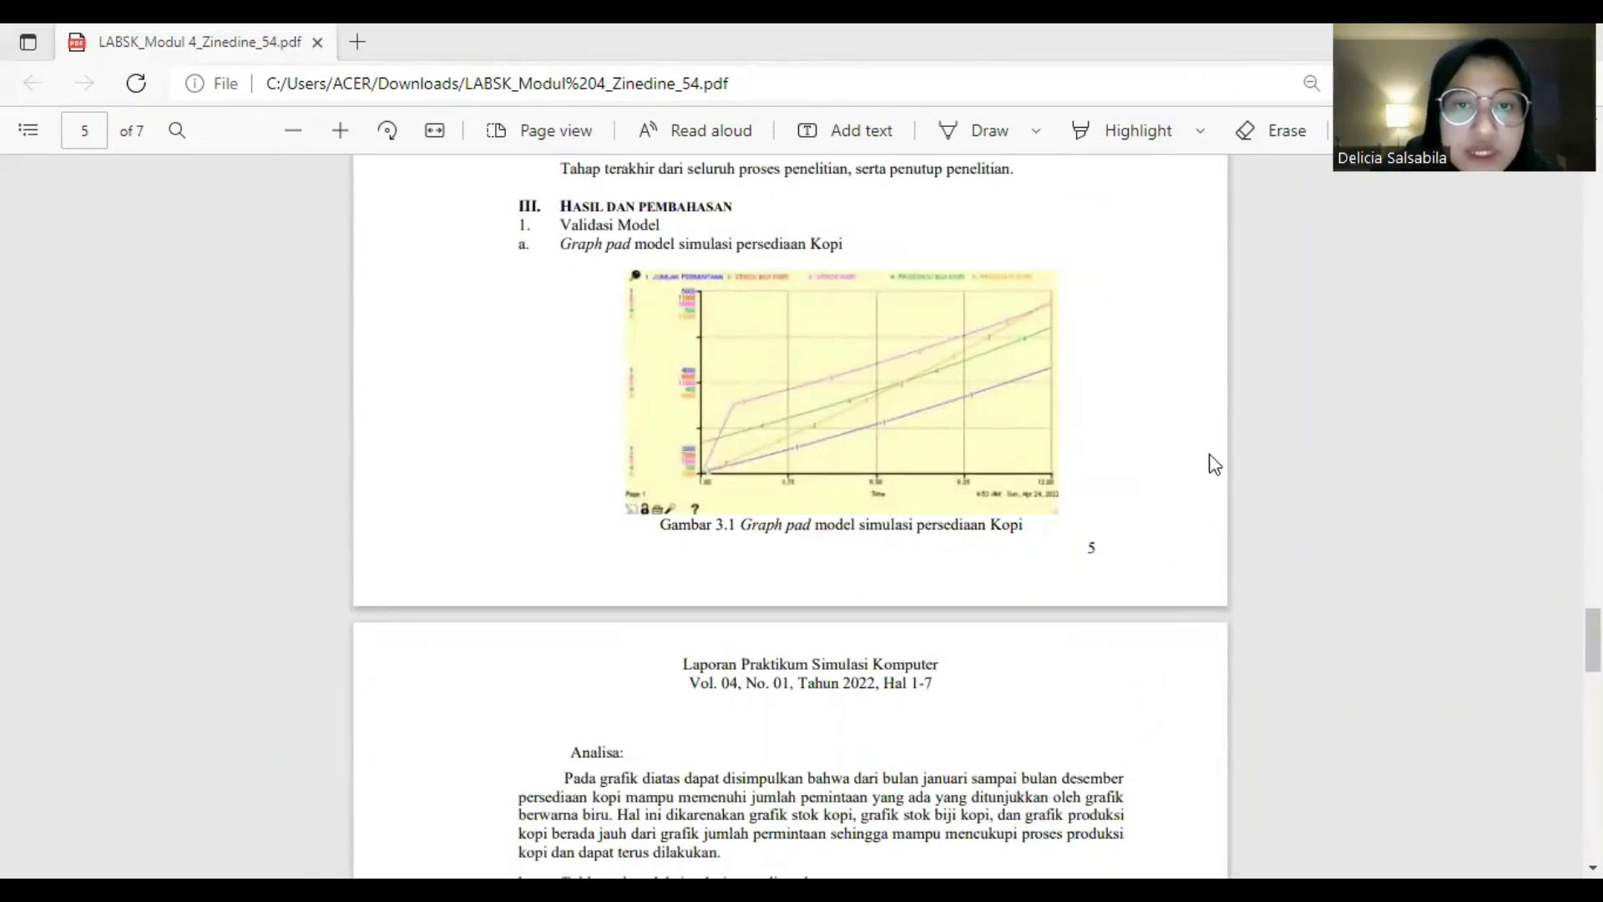
{"action": "scroll", "coordinate": [1210, 457], "scroll_direction": "down", "scroll_amount": 2}
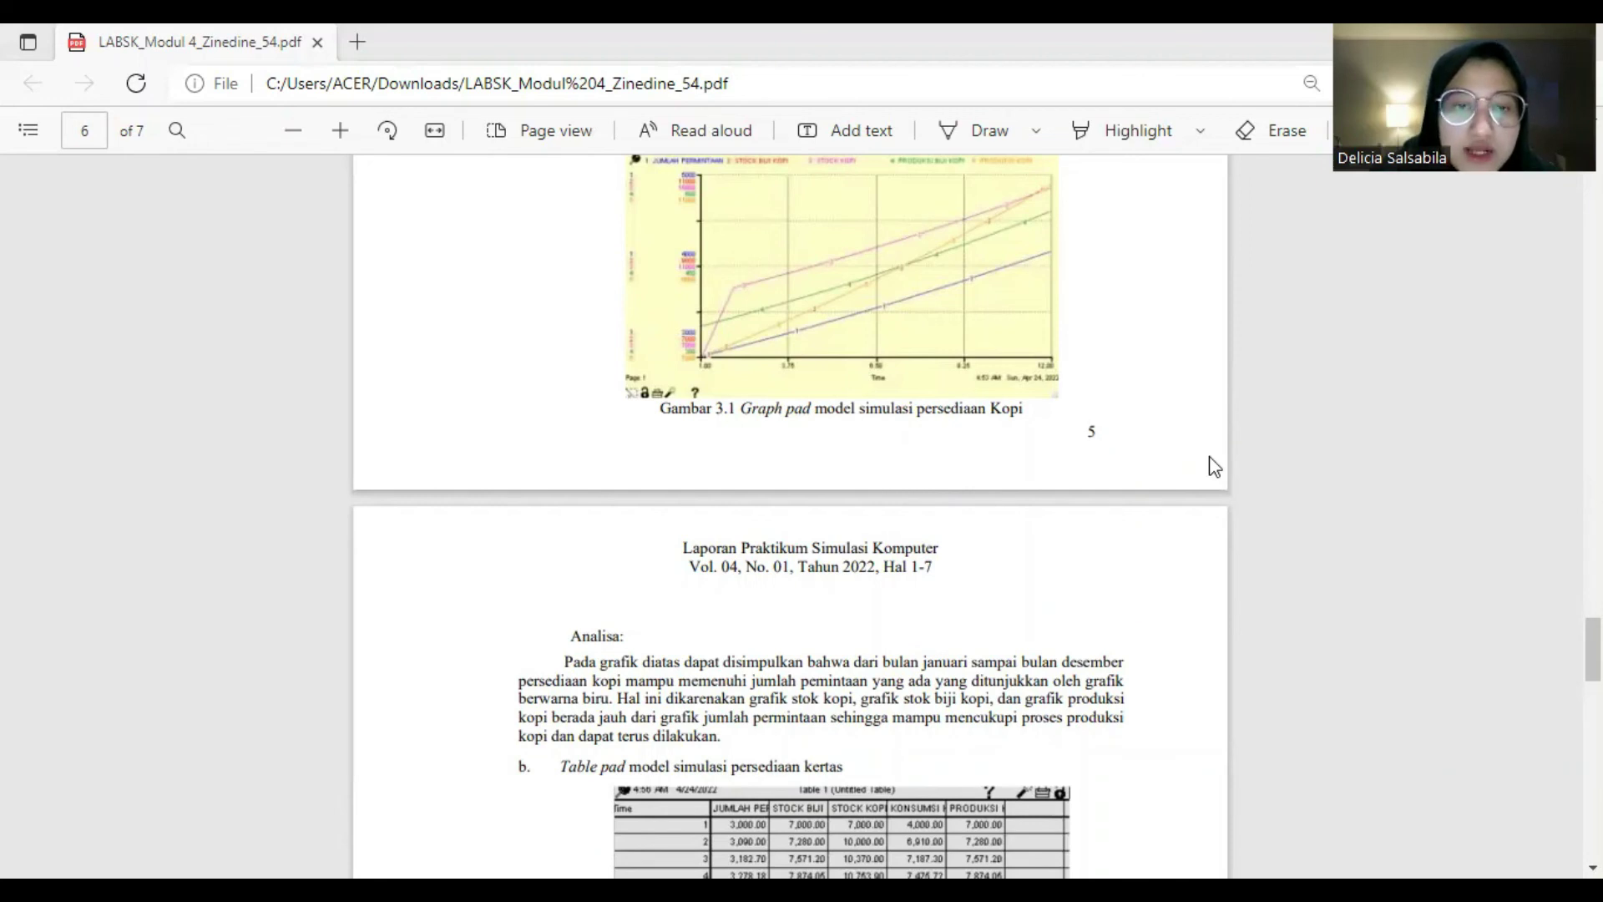
{"action": "scroll", "coordinate": [1215, 466], "scroll_direction": "down", "scroll_amount": 1}
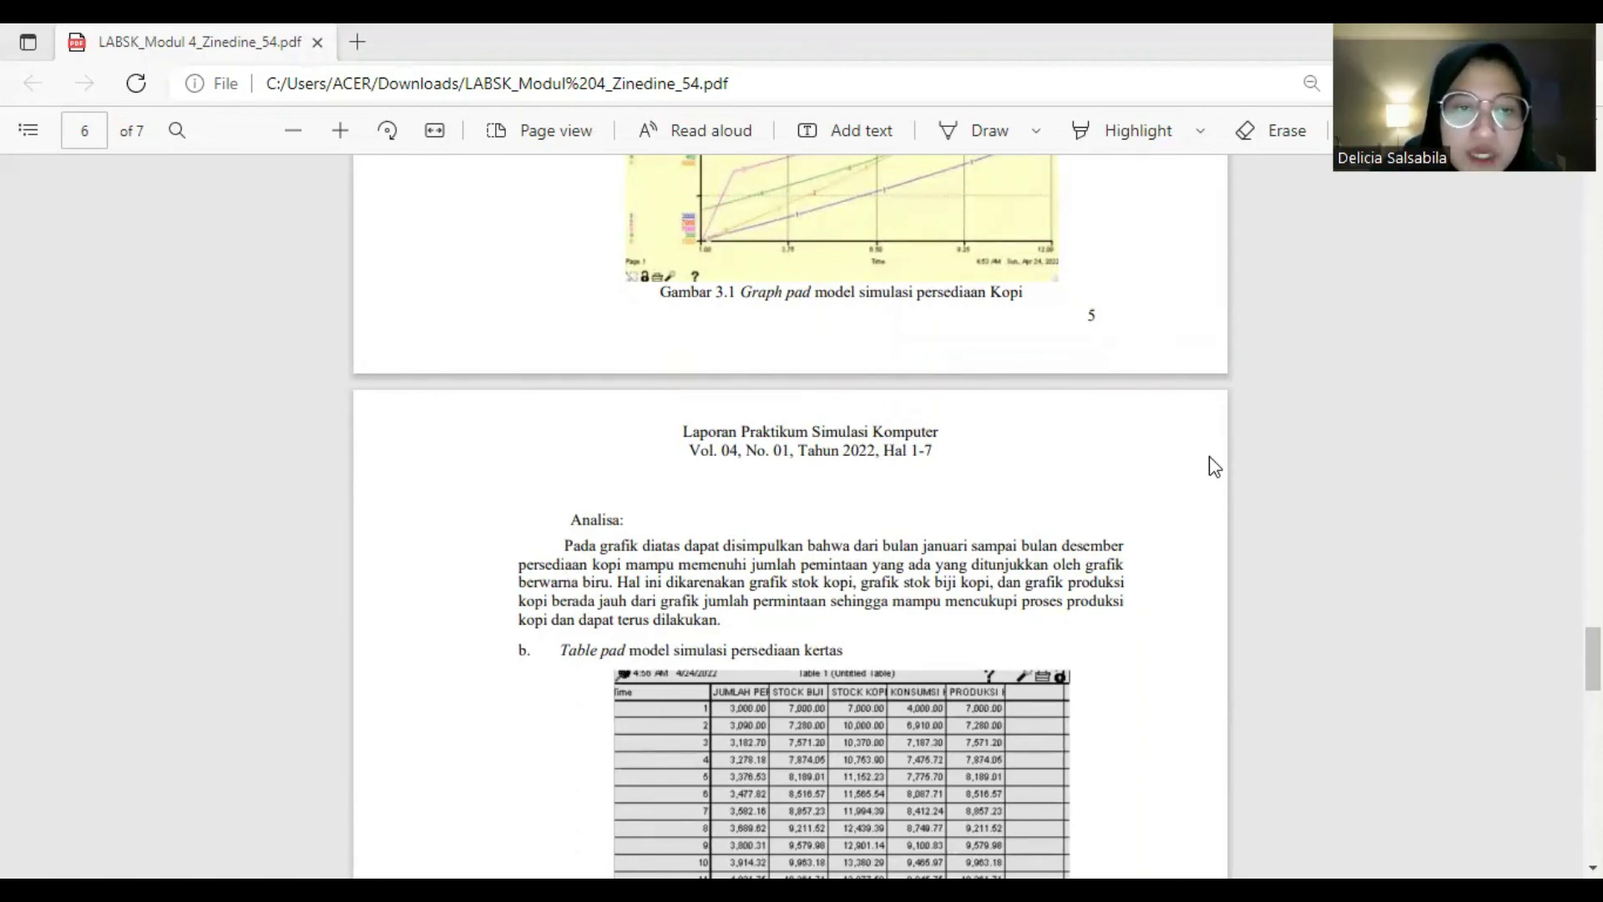
{"action": "scroll", "coordinate": [1214, 466], "scroll_direction": "down", "scroll_amount": 4}
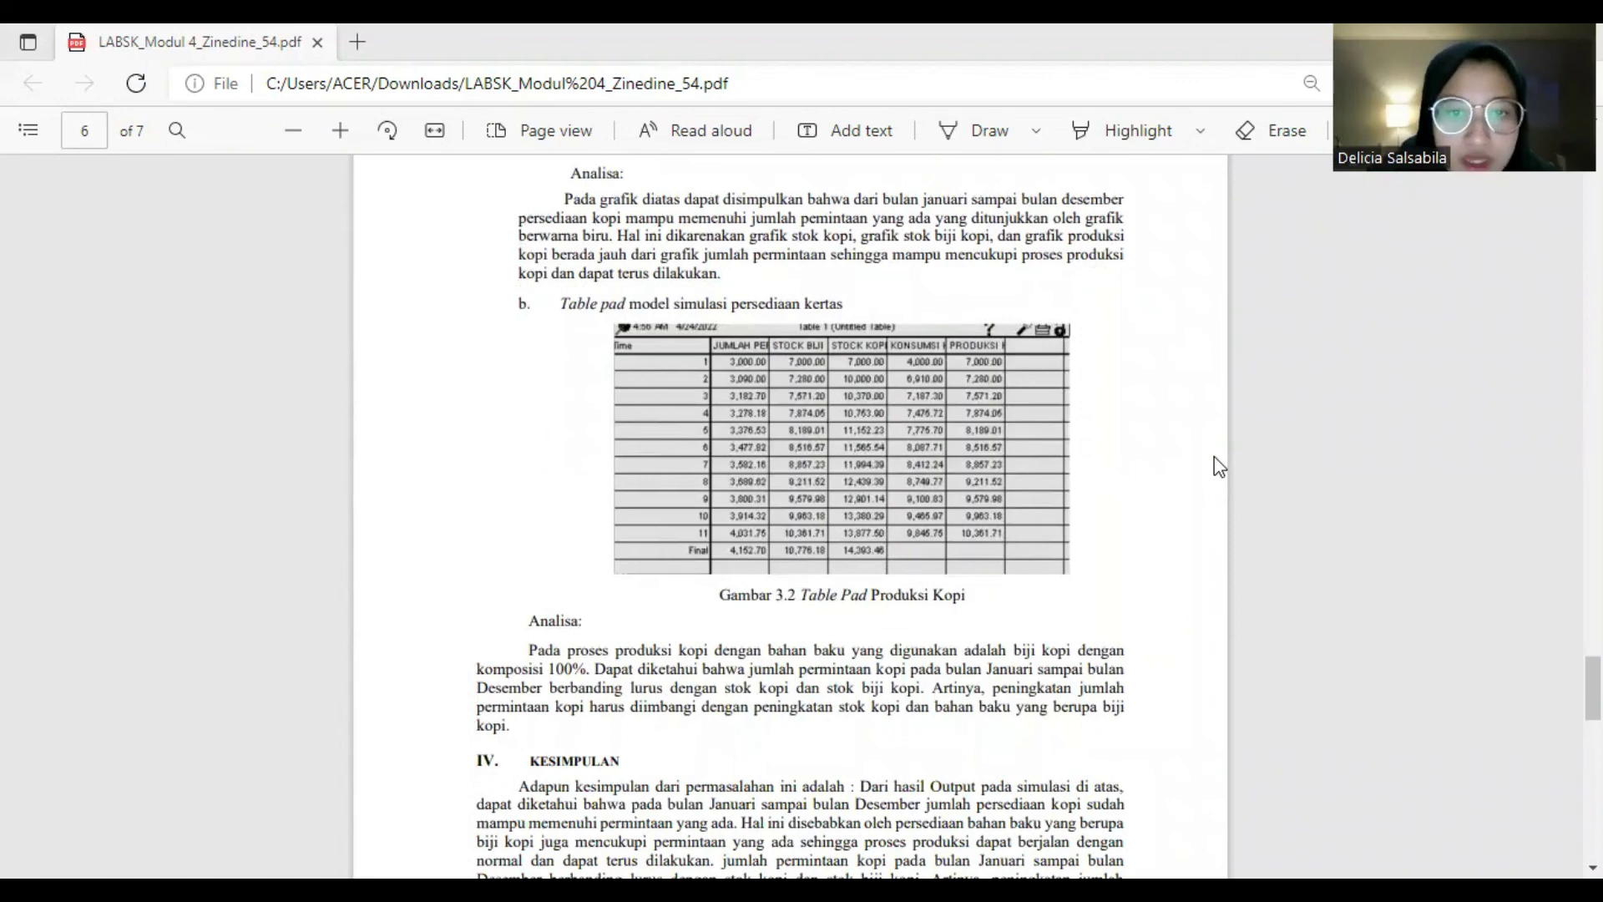
{"action": "scroll", "coordinate": [1217, 466], "scroll_direction": "down", "scroll_amount": 3}
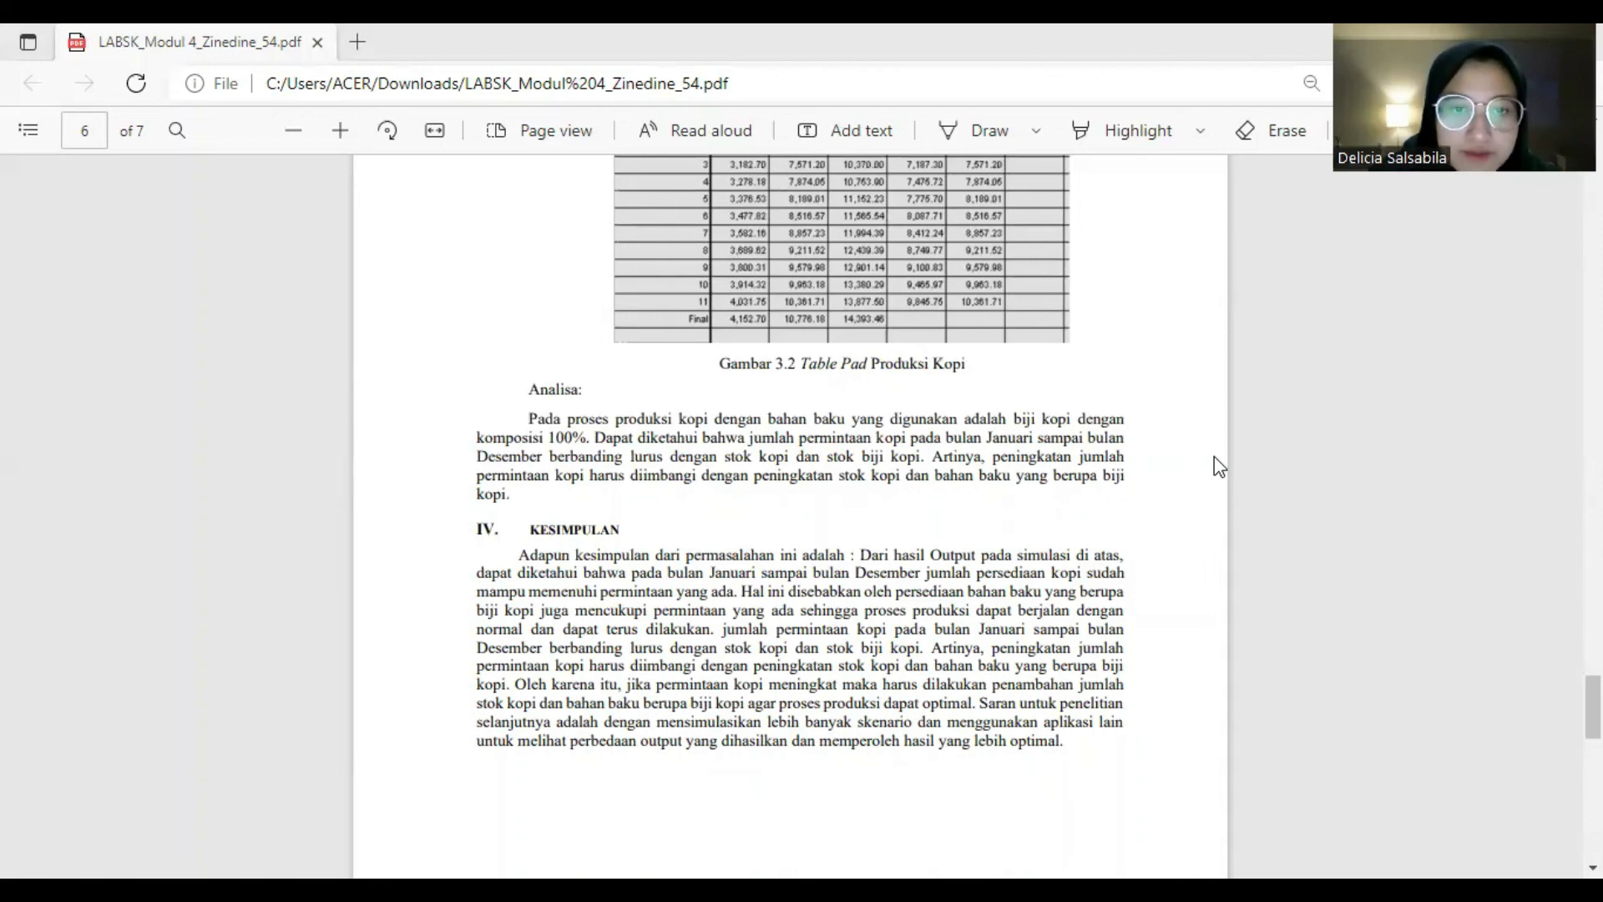
{"action": "scroll", "coordinate": [1218, 465], "scroll_direction": "down", "scroll_amount": 1}
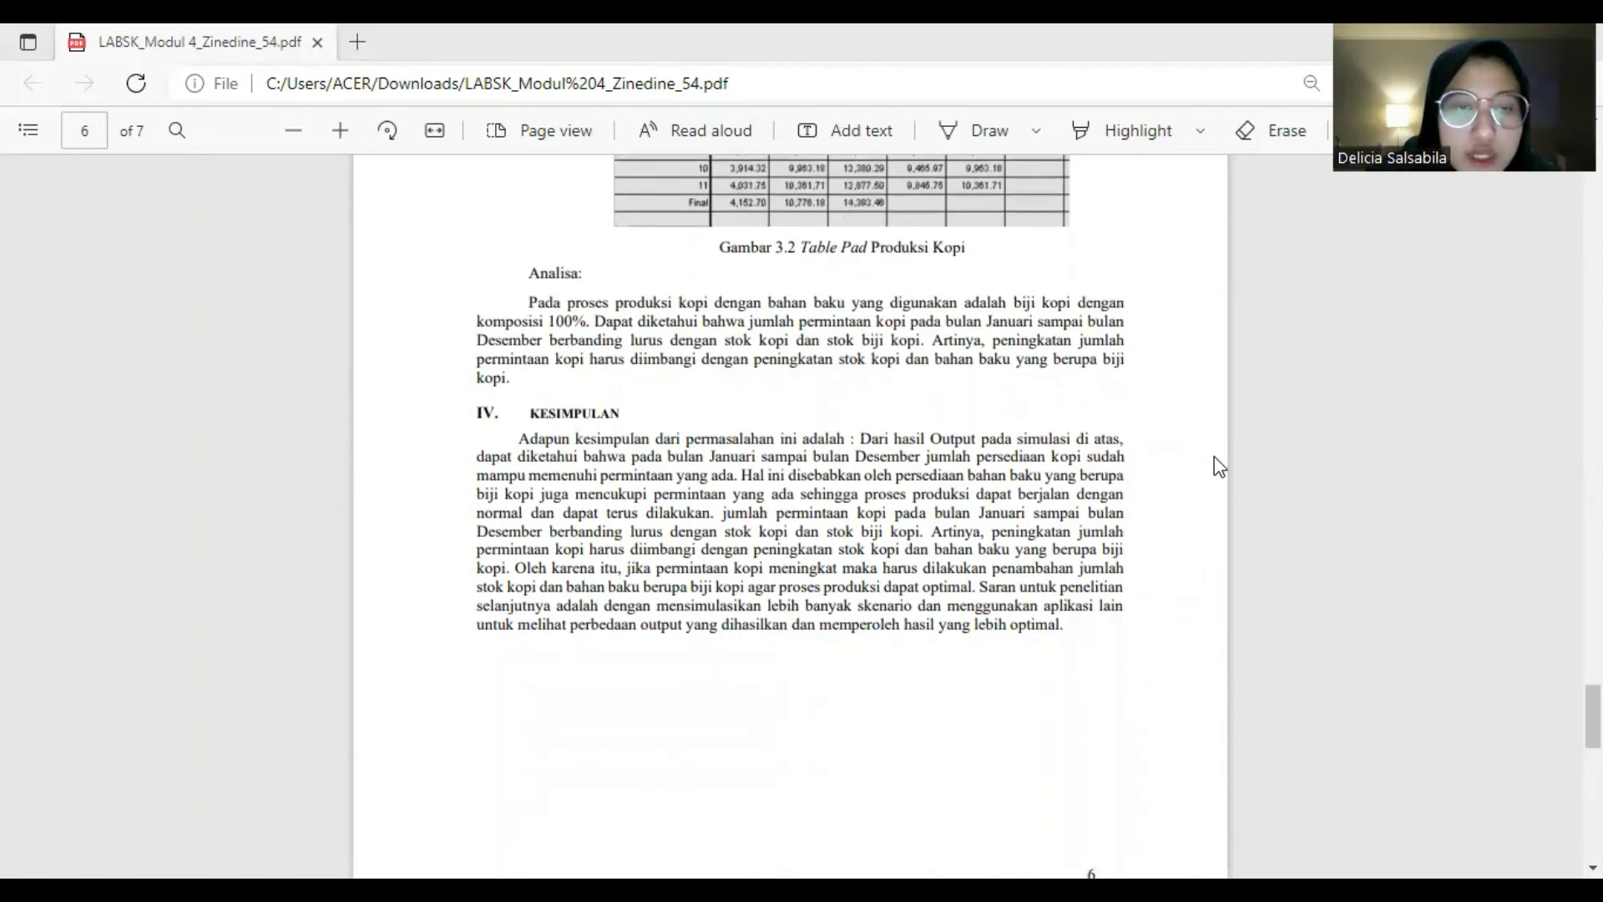